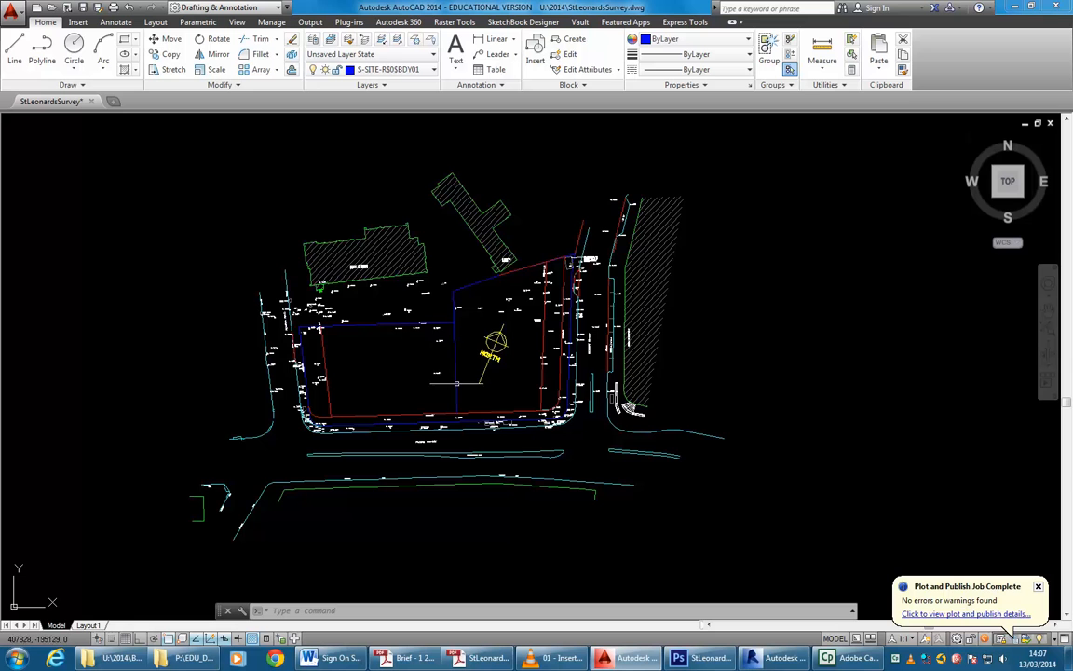
{"action": "scroll", "coordinate": [396, 401], "scroll_direction": "up", "scroll_amount": 4}
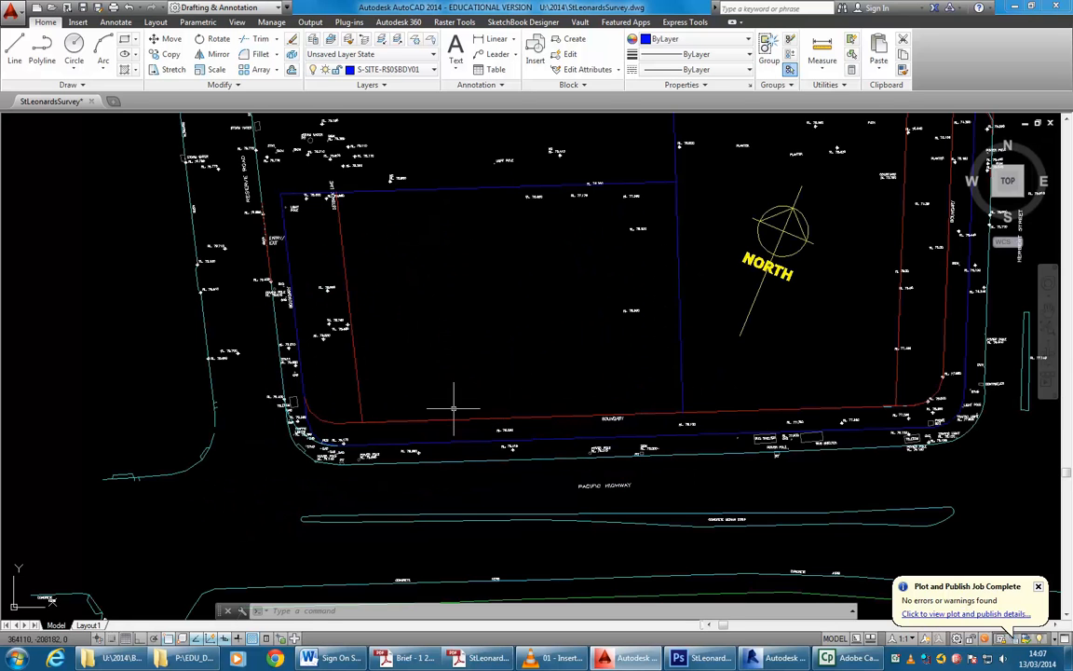
{"action": "scroll", "coordinate": [485, 355], "scroll_direction": "down", "scroll_amount": 5}
{"action": "scroll", "coordinate": [357, 382], "scroll_direction": "down", "scroll_amount": 4}
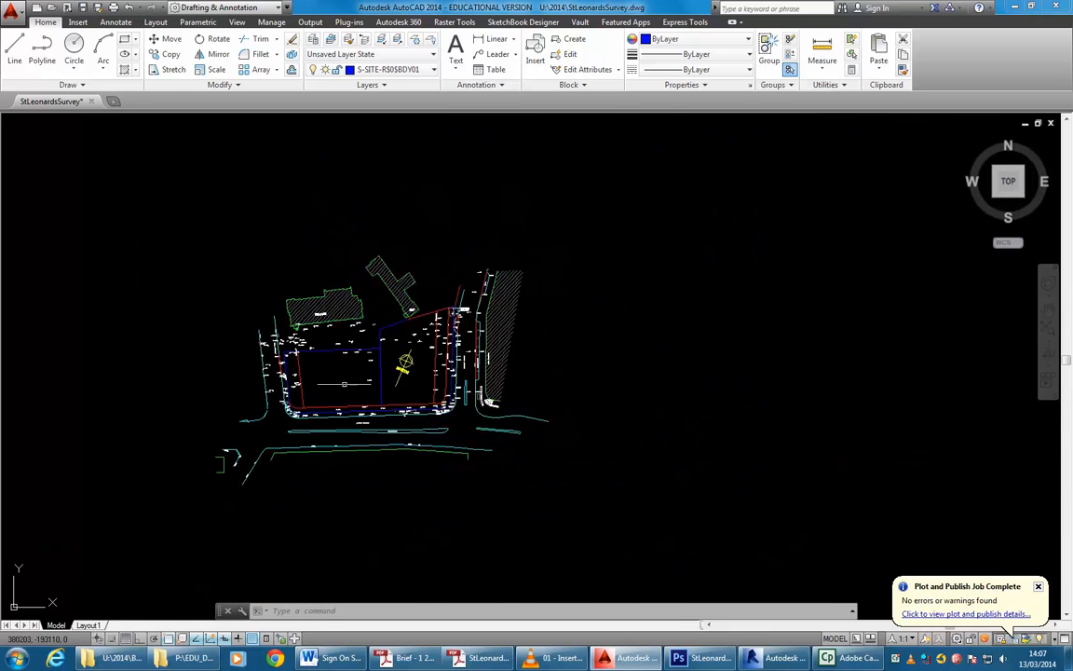
{"action": "scroll", "coordinate": [357, 382], "scroll_direction": "up", "scroll_amount": 4}
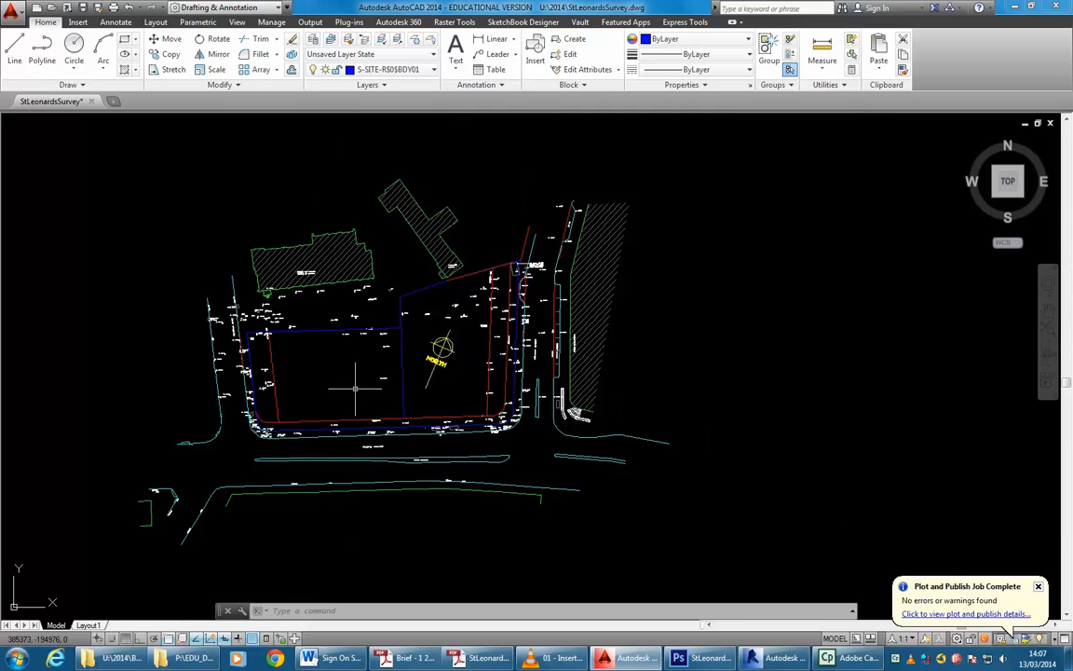
{"action": "middle_click_drag", "start_coordinate": [357, 382], "coordinate": [380, 385]}
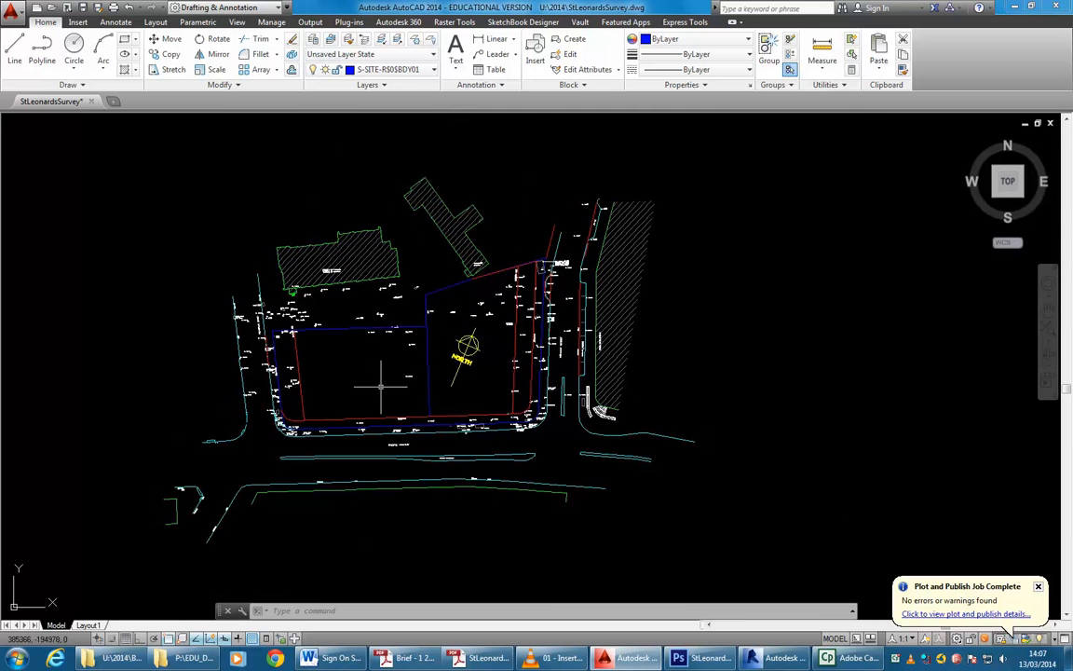
{"action": "middle_click_drag", "start_coordinate": [371, 377], "coordinate": [404, 376]}
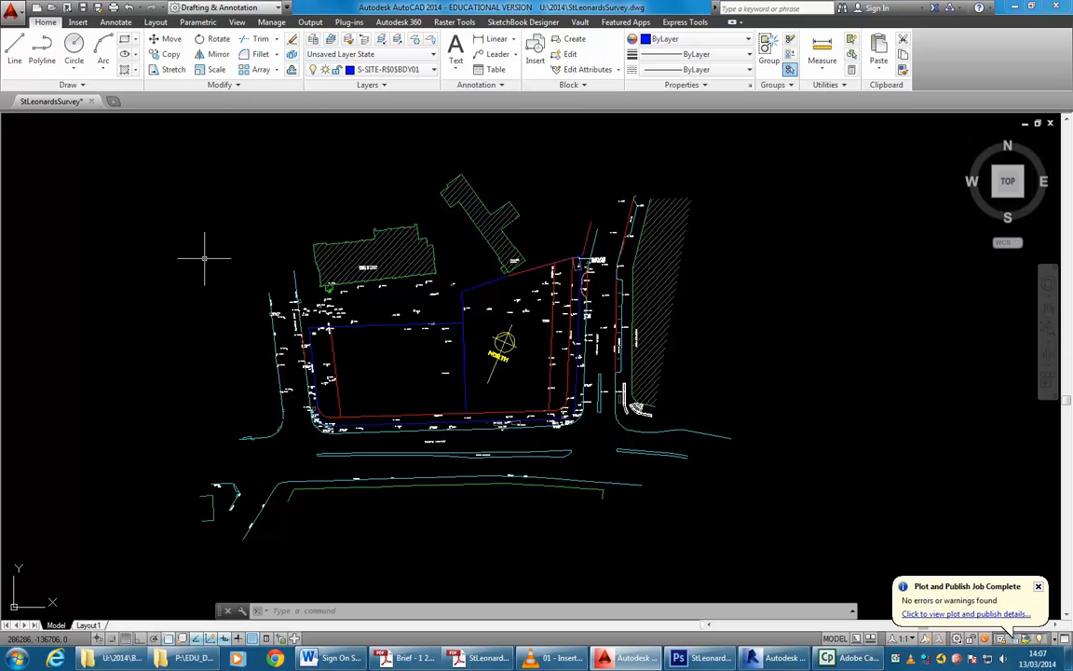
- Create a new drawing from the acadiso.dwt template and maximise its window
{"action": "left_click", "coordinate": [12, 11]}
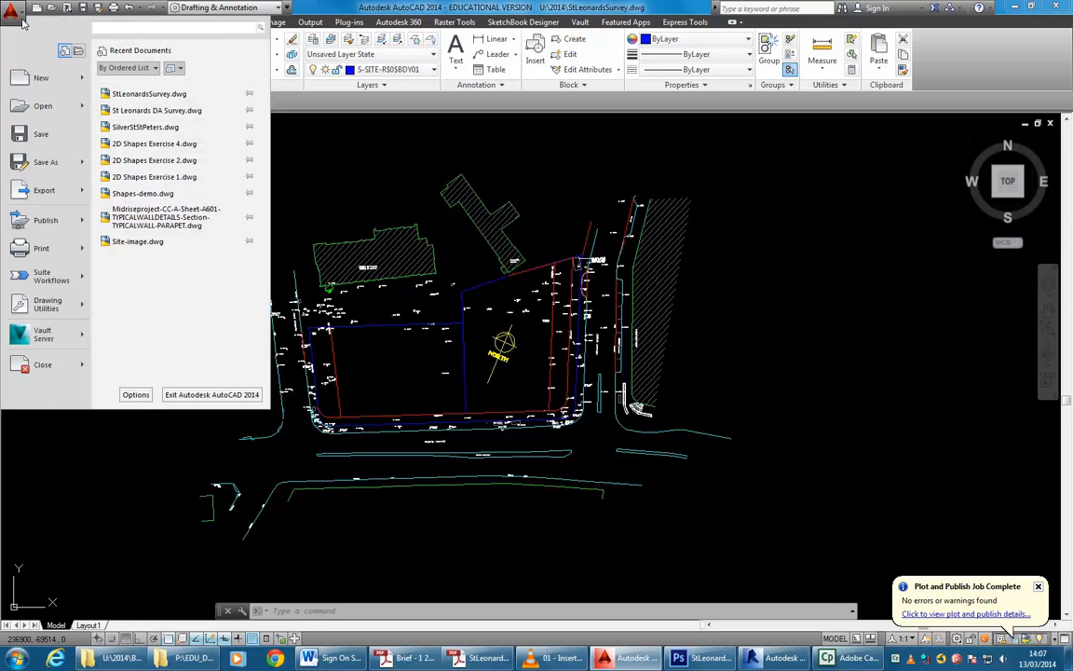
{"action": "mouse_move", "coordinate": [42, 79]}
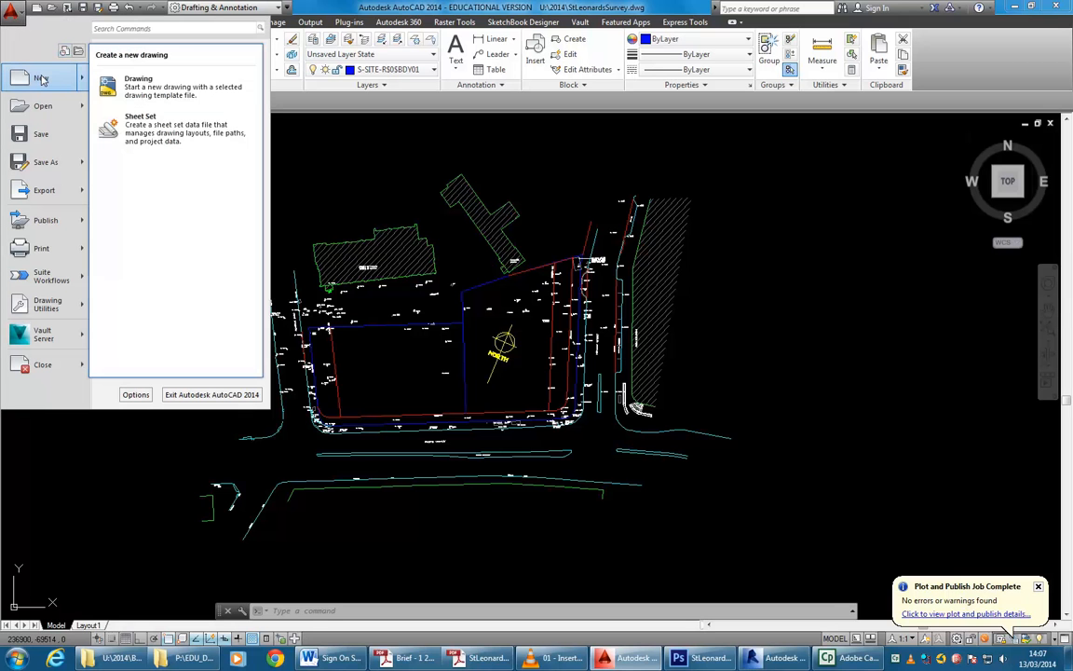
{"action": "left_click", "coordinate": [193, 97]}
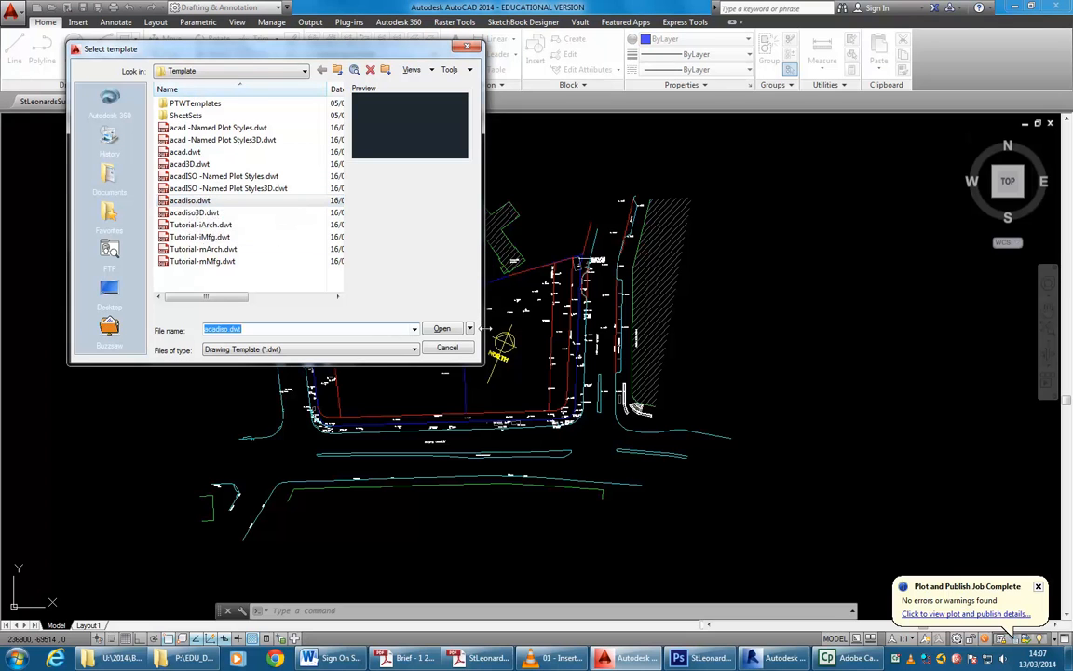
{"action": "left_click", "coordinate": [442, 331]}
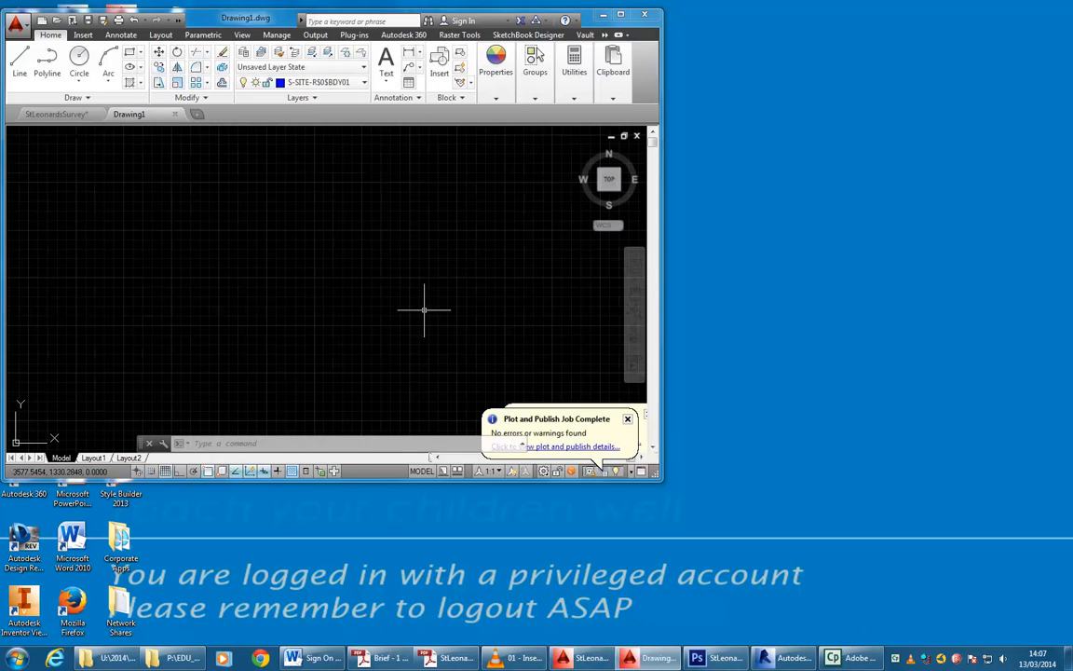
{"action": "left_click", "coordinate": [620, 14]}
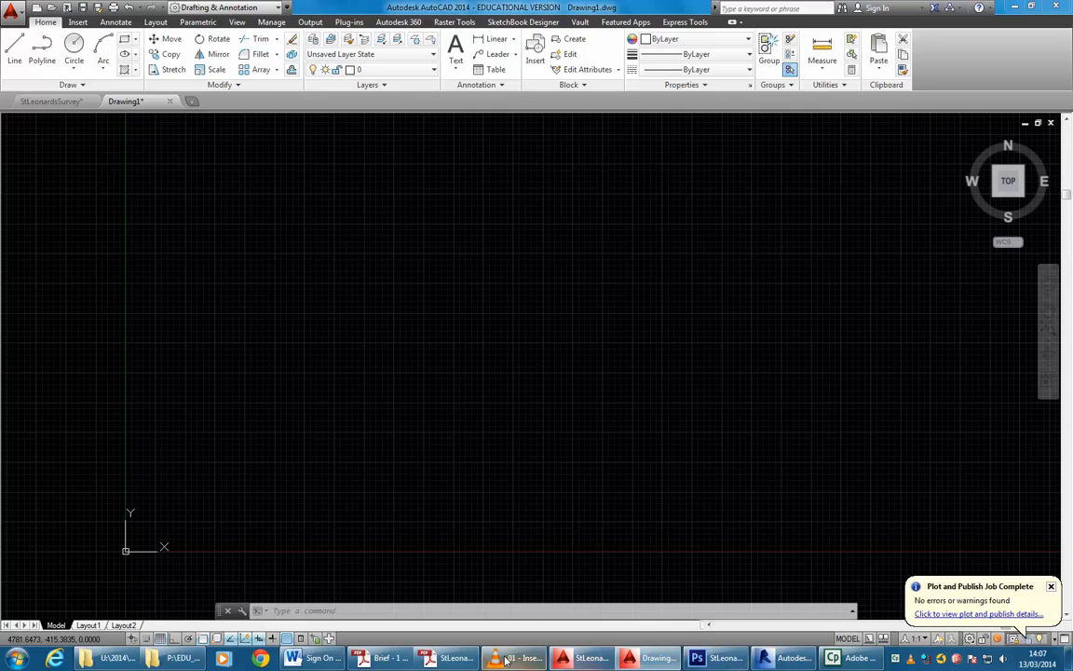
- Switch to Acrobat, examine the site layout and surrounding roads in the StLeonardsSurvey PDF, and minimise it
{"action": "left_click", "coordinate": [454, 658]}
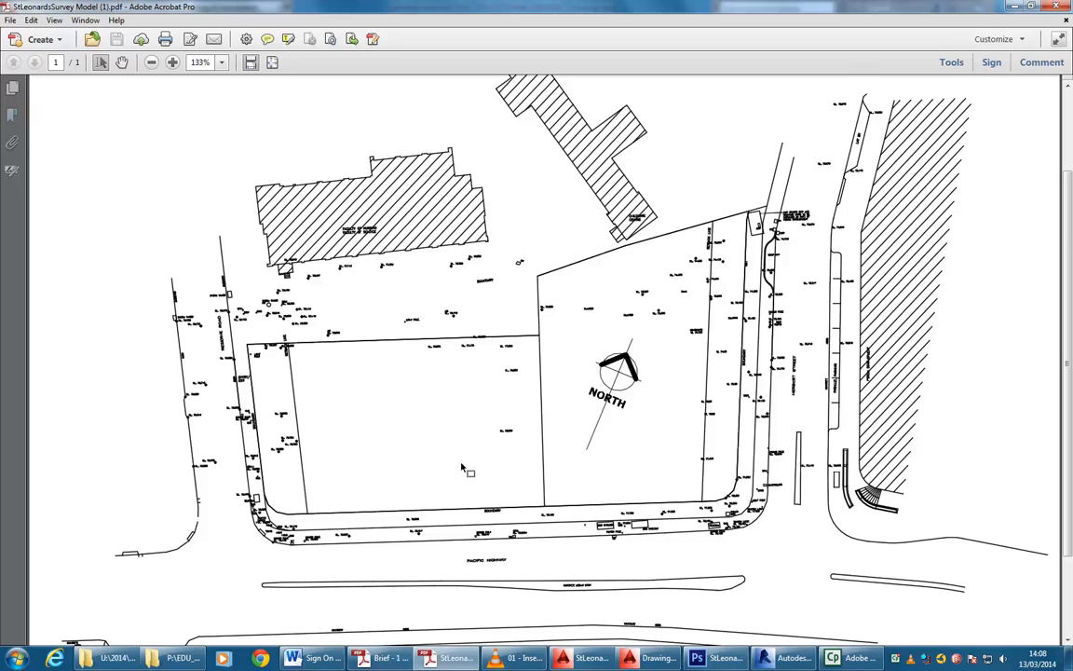
{"action": "scroll", "coordinate": [429, 458], "scroll_direction": "down", "scroll_amount": 3}
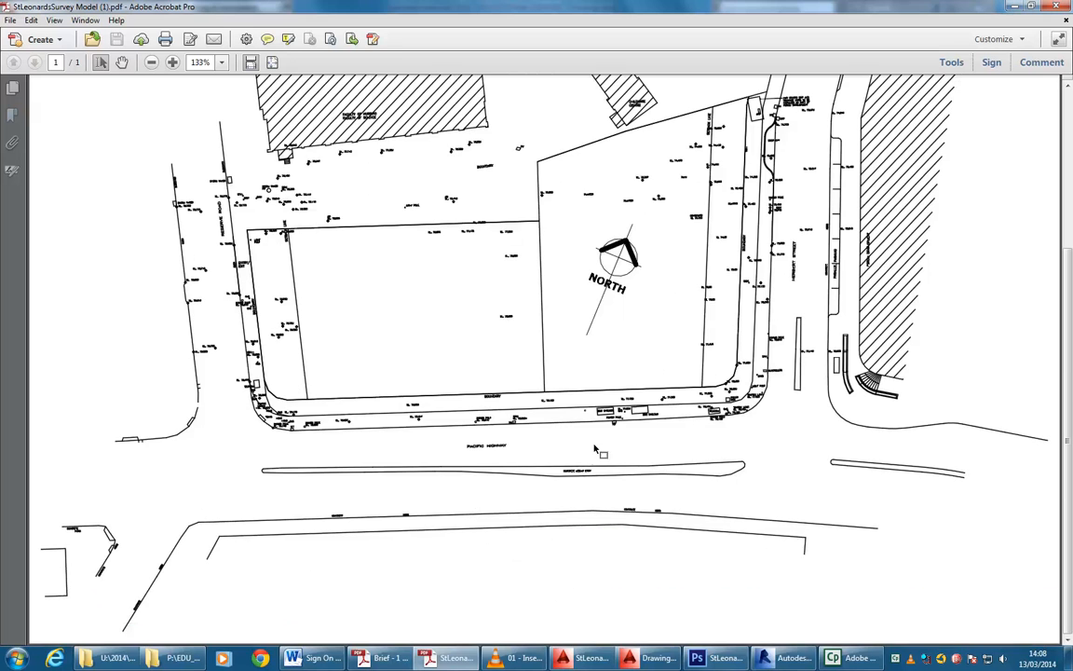
{"action": "scroll", "coordinate": [195, 396], "scroll_direction": "up", "scroll_amount": 2}
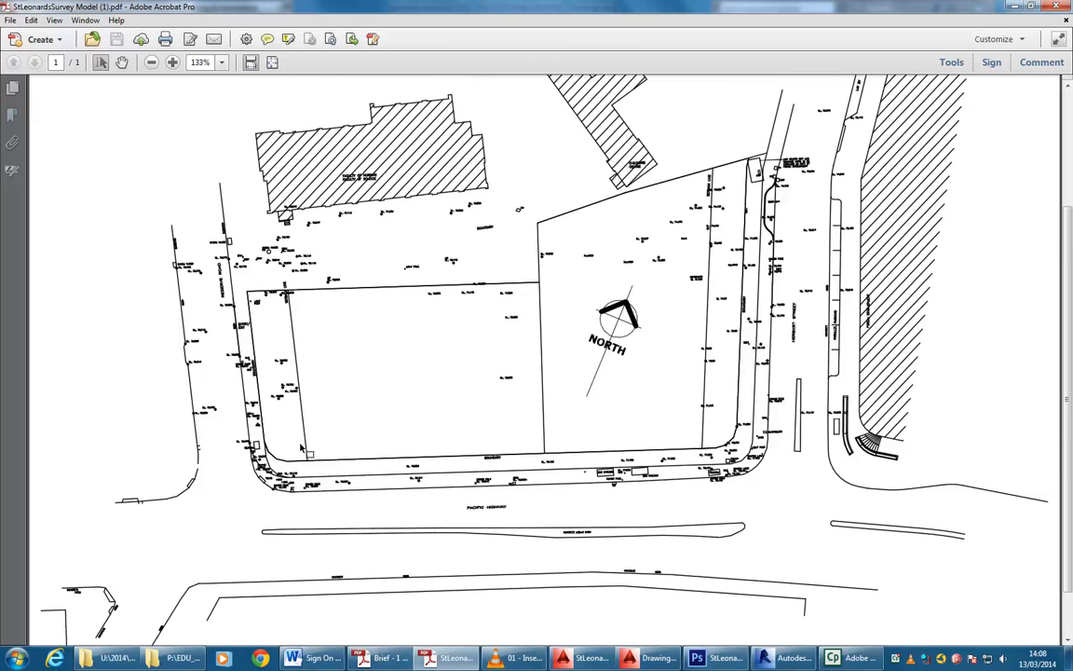
{"action": "left_click", "coordinate": [1014, 6]}
{"action": "left_click", "coordinate": [55, 658]}
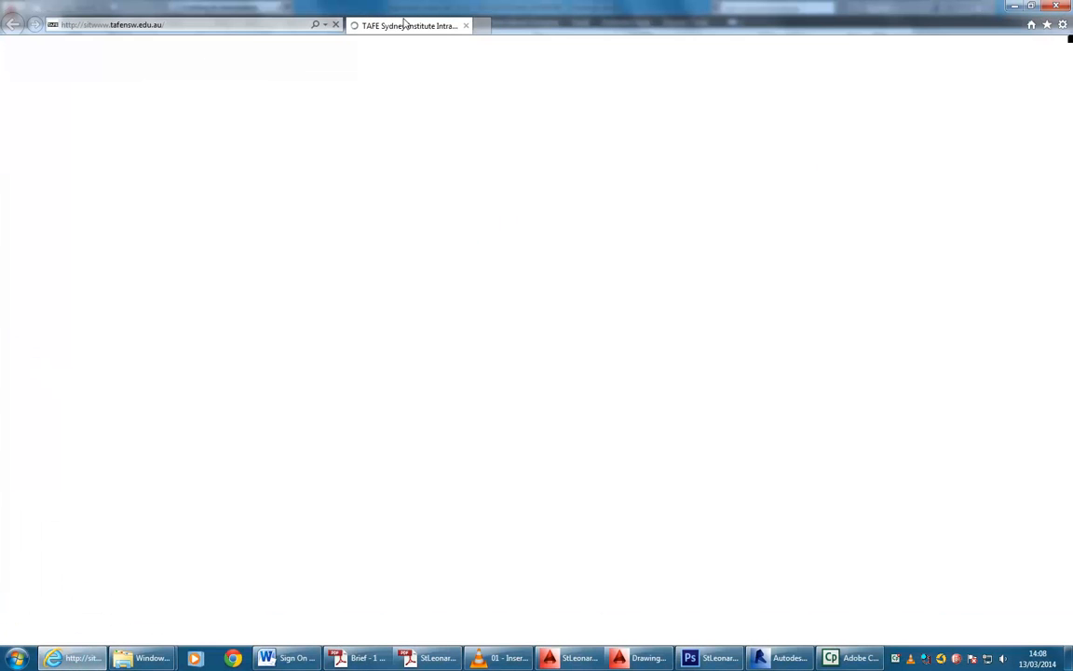
{"action": "left_click", "coordinate": [225, 22]}
{"action": "type", "text": "www."}
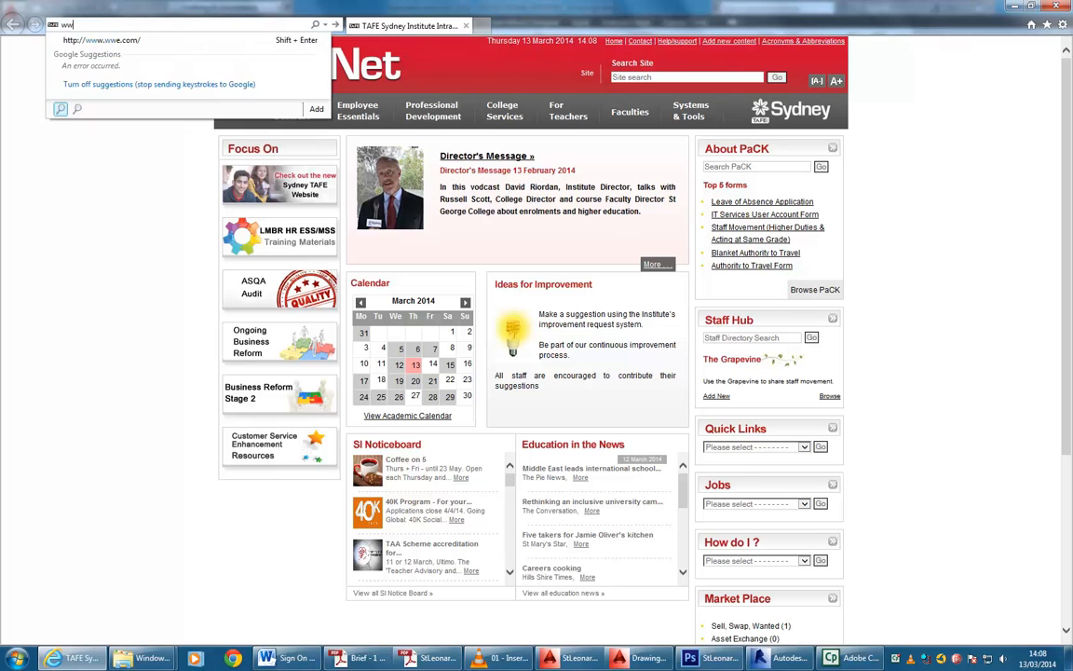
{"action": "type", "text": "g"}
{"action": "key", "text": "Down"}
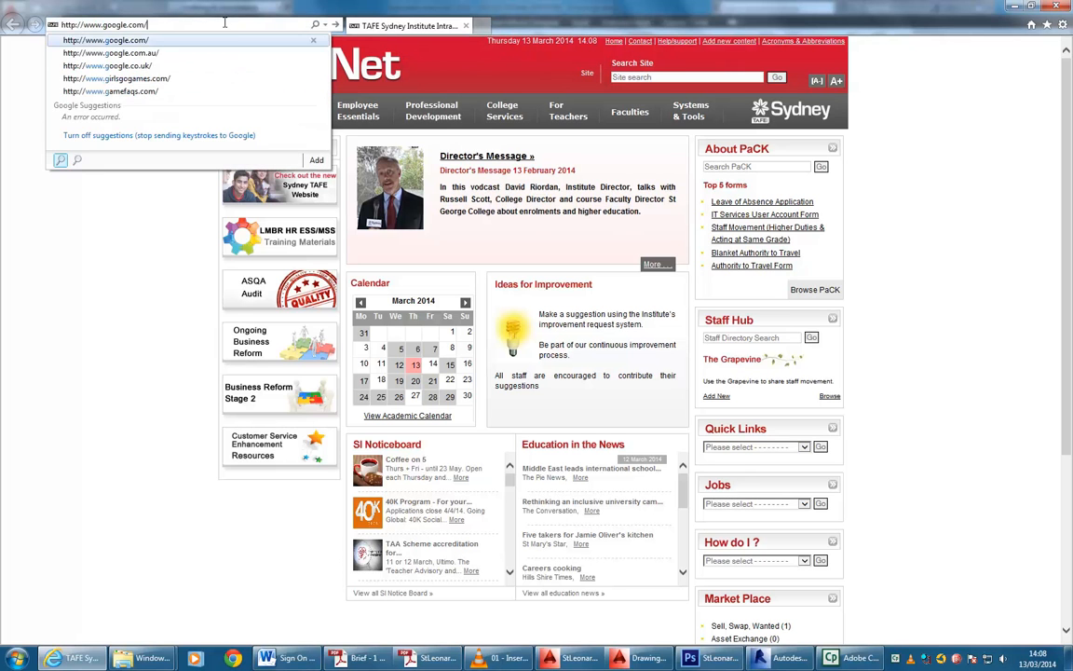
{"action": "key", "text": "Return"}
- Sign in to the proxy server with the account user name and password
{"action": "type", "text": "theoden"}
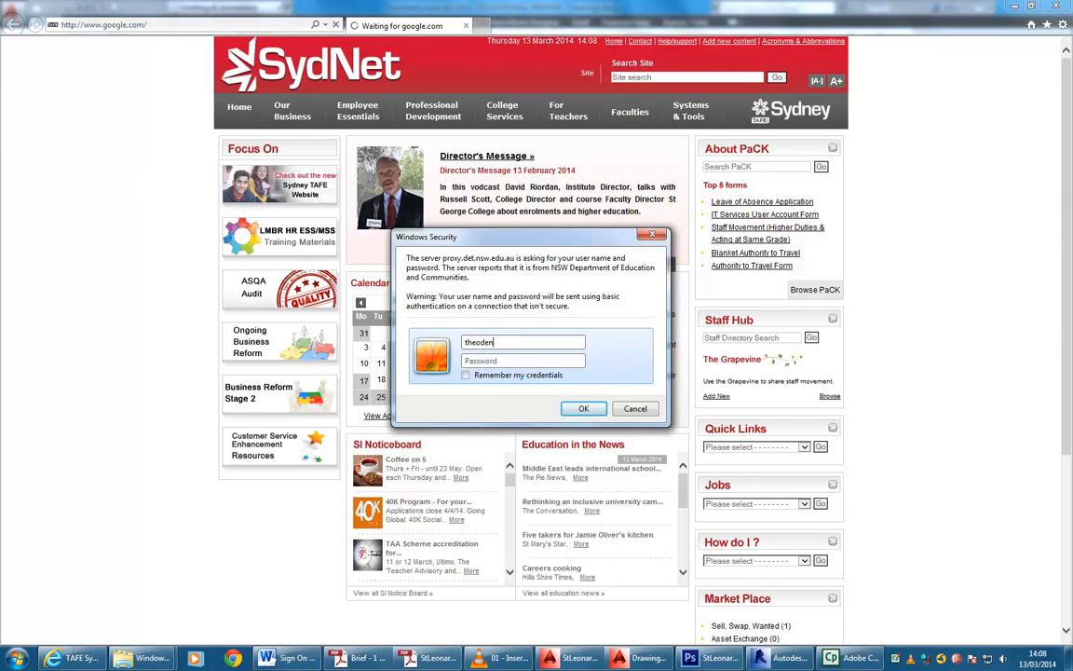
{"action": "type", "text": "••••"}
{"action": "key", "text": "Return"}
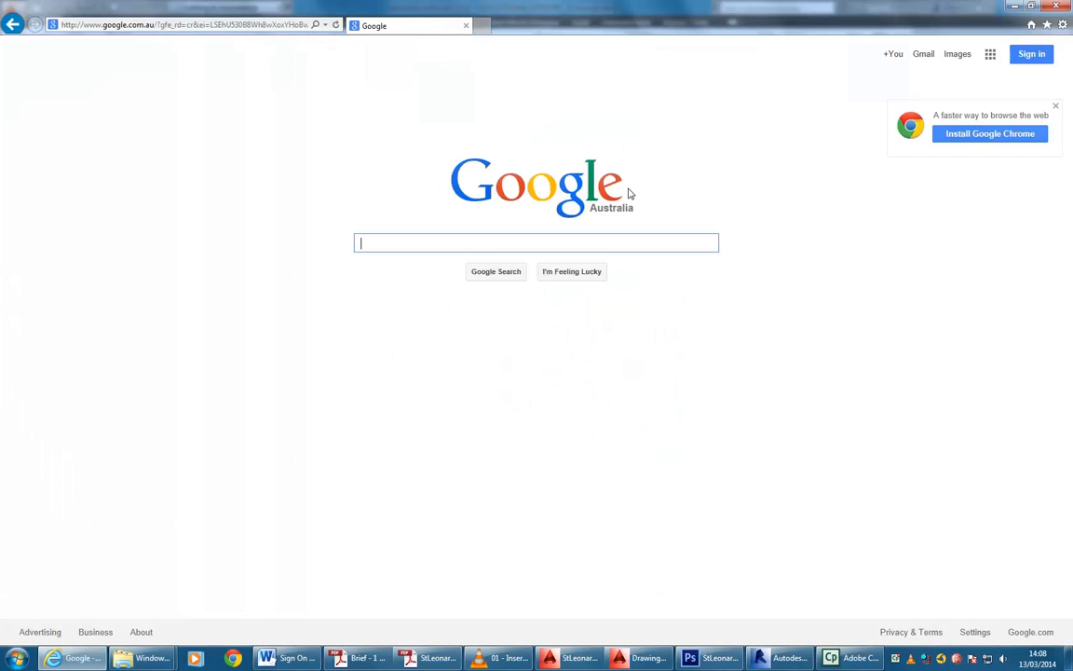
- Open Google Maps and find St Leonards, where Pacific Hwy passes Reserve Rd and Herbert St
{"action": "left_click", "coordinate": [991, 53]}
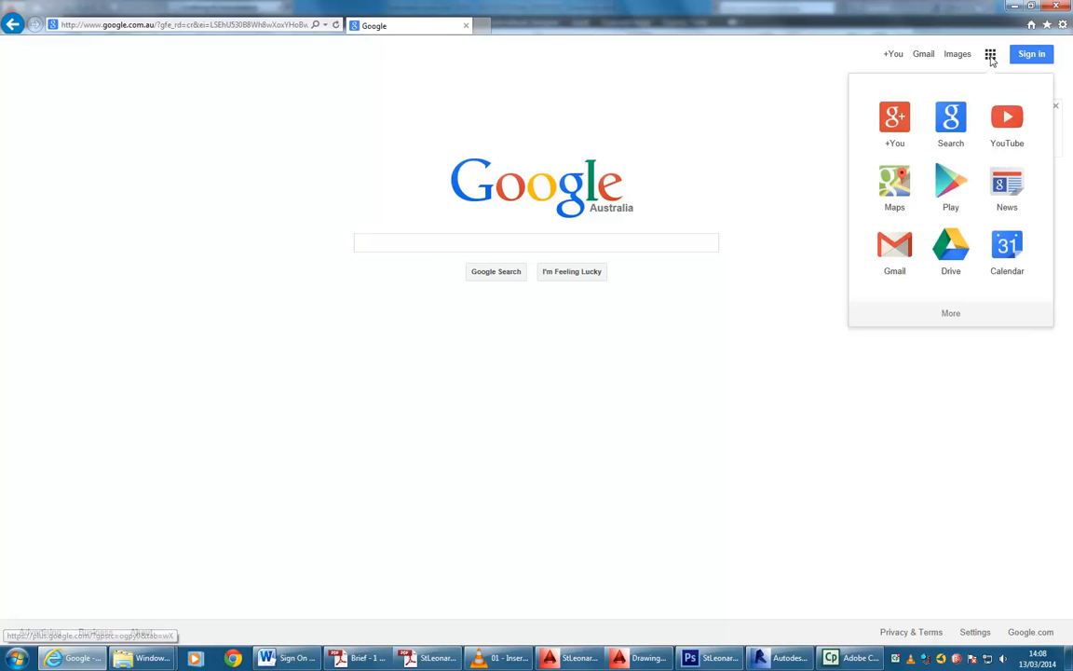
{"action": "left_click", "coordinate": [896, 192]}
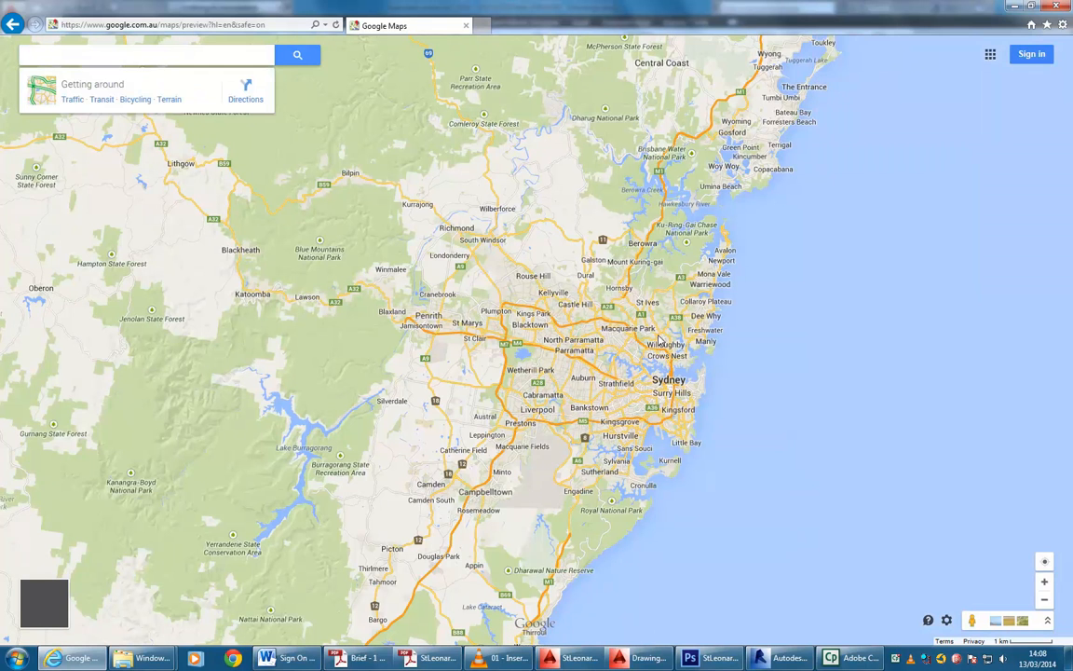
{"action": "scroll", "coordinate": [634, 340], "scroll_direction": "up", "scroll_amount": 2}
{"action": "scroll", "coordinate": [635, 340], "scroll_direction": "up", "scroll_amount": 1}
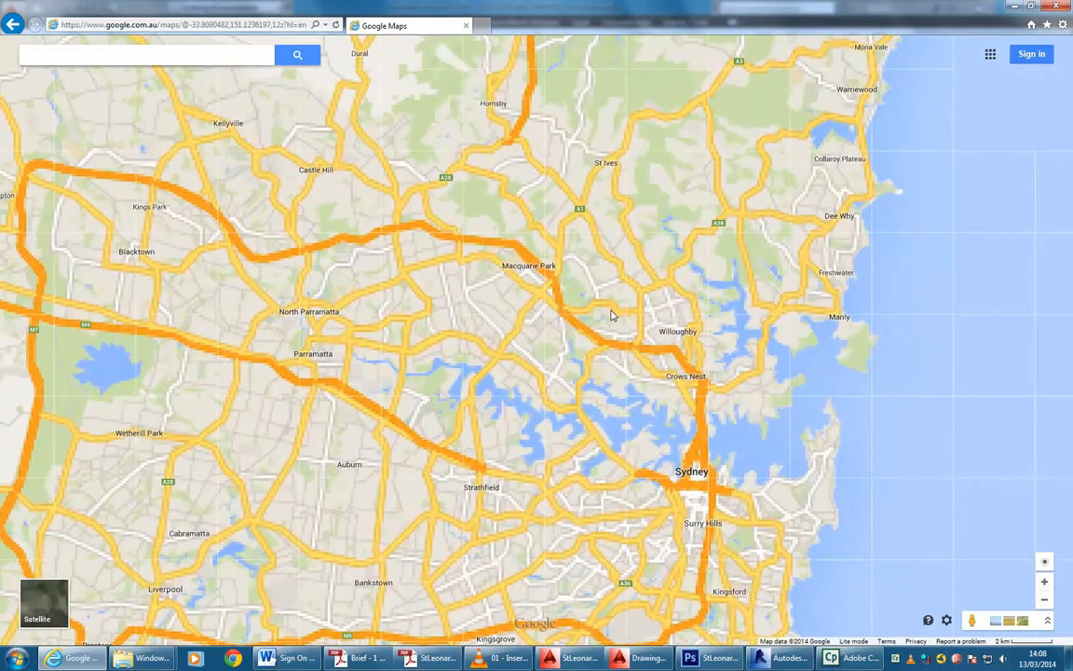
{"action": "scroll", "coordinate": [634, 328], "scroll_direction": "up", "scroll_amount": 1}
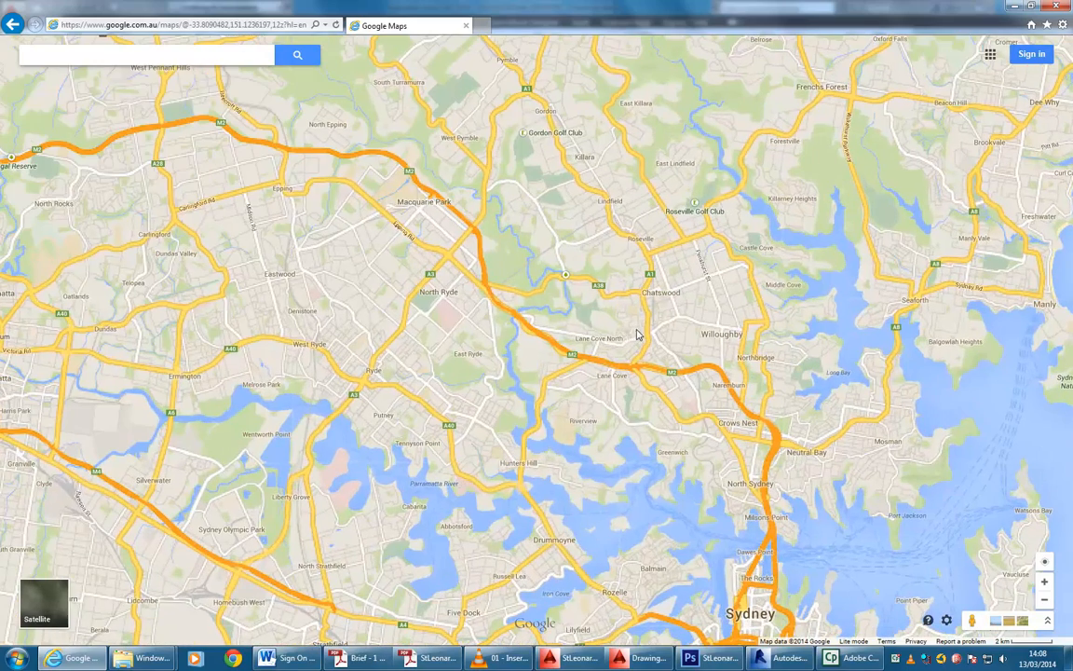
{"action": "scroll", "coordinate": [753, 434], "scroll_direction": "up", "scroll_amount": 1}
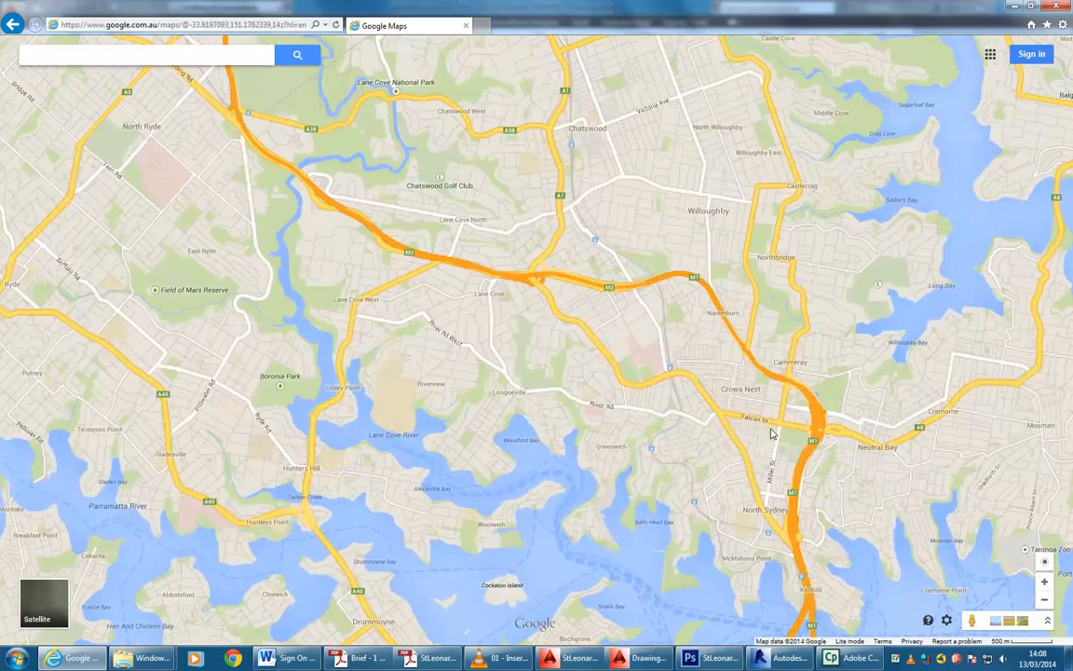
{"action": "scroll", "coordinate": [708, 408], "scroll_direction": "up", "scroll_amount": 1}
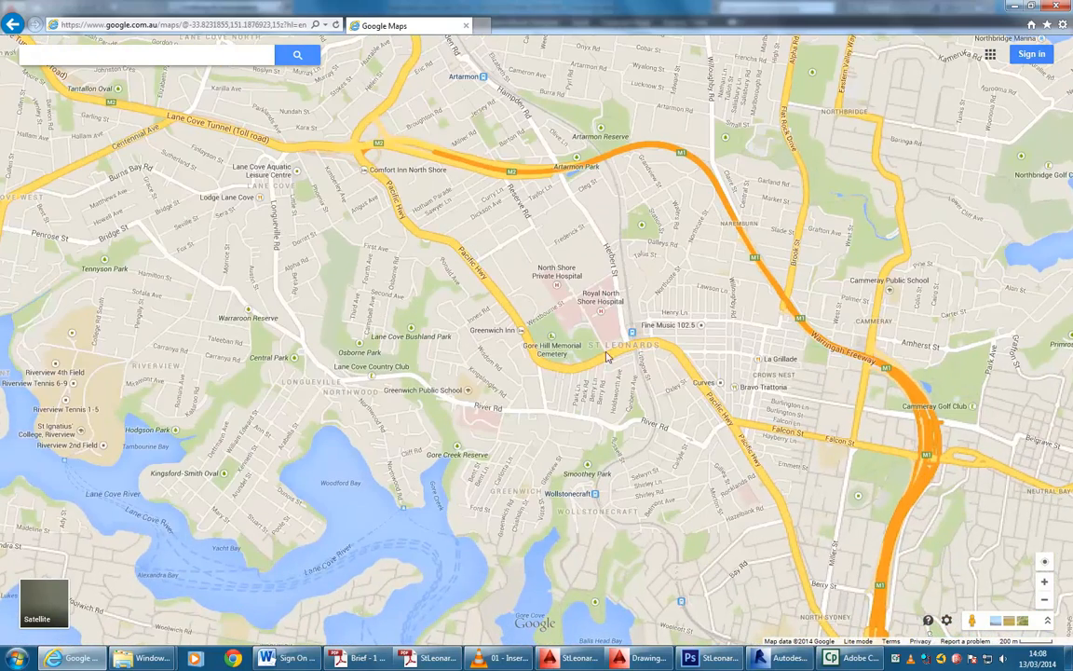
{"action": "scroll", "coordinate": [614, 355], "scroll_direction": "up", "scroll_amount": 1}
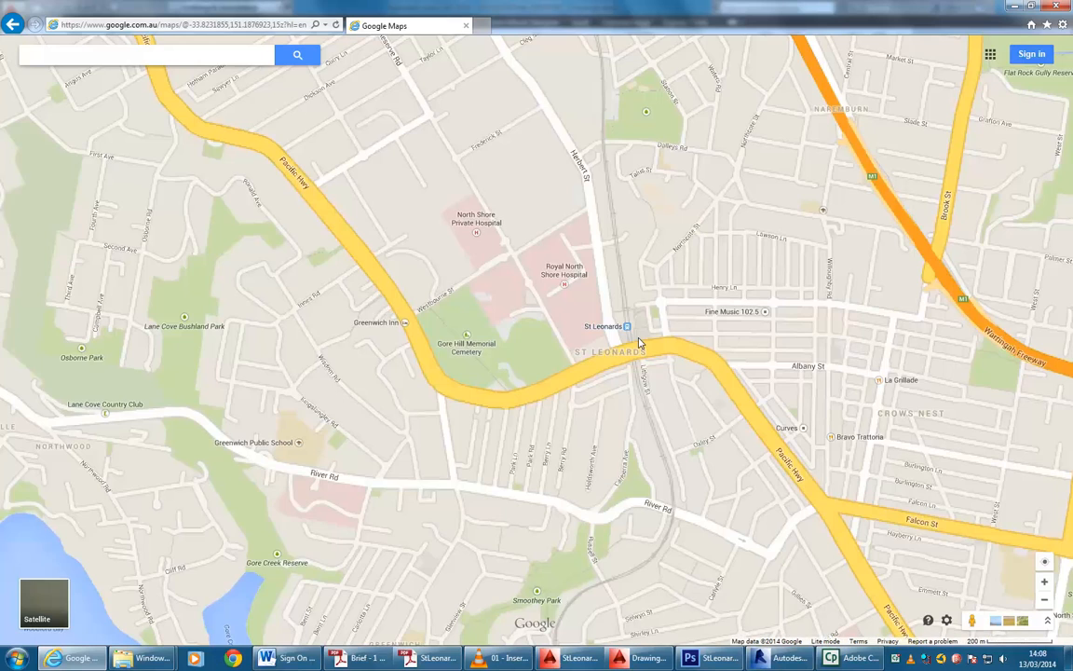
{"action": "scroll", "coordinate": [639, 344], "scroll_direction": "up", "scroll_amount": 1}
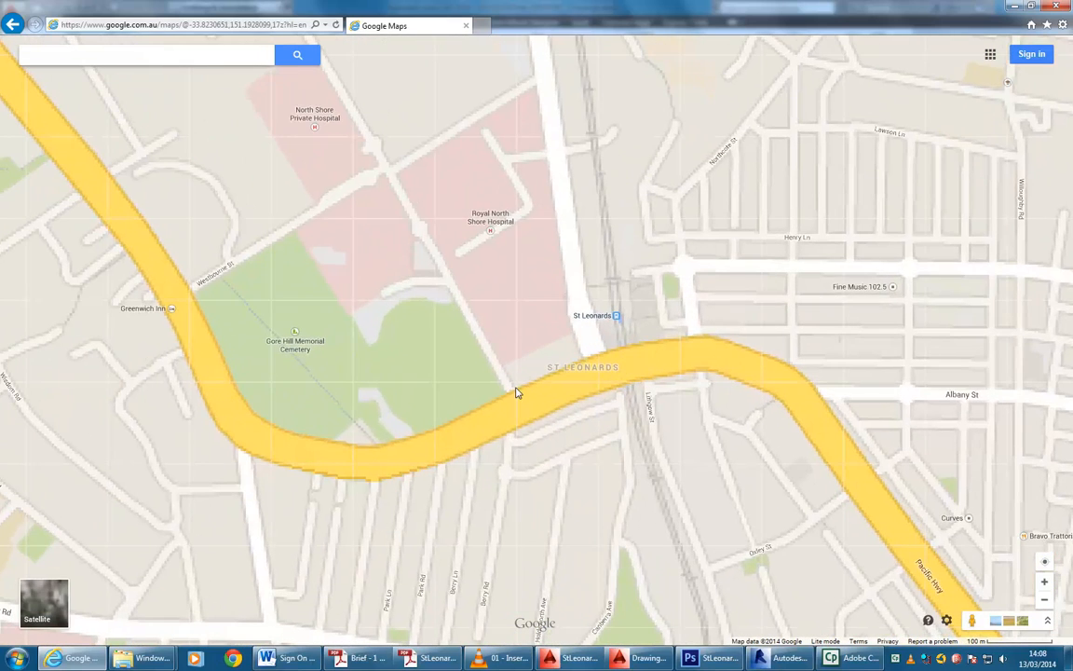
{"action": "scroll", "coordinate": [517, 392], "scroll_direction": "up", "scroll_amount": 1}
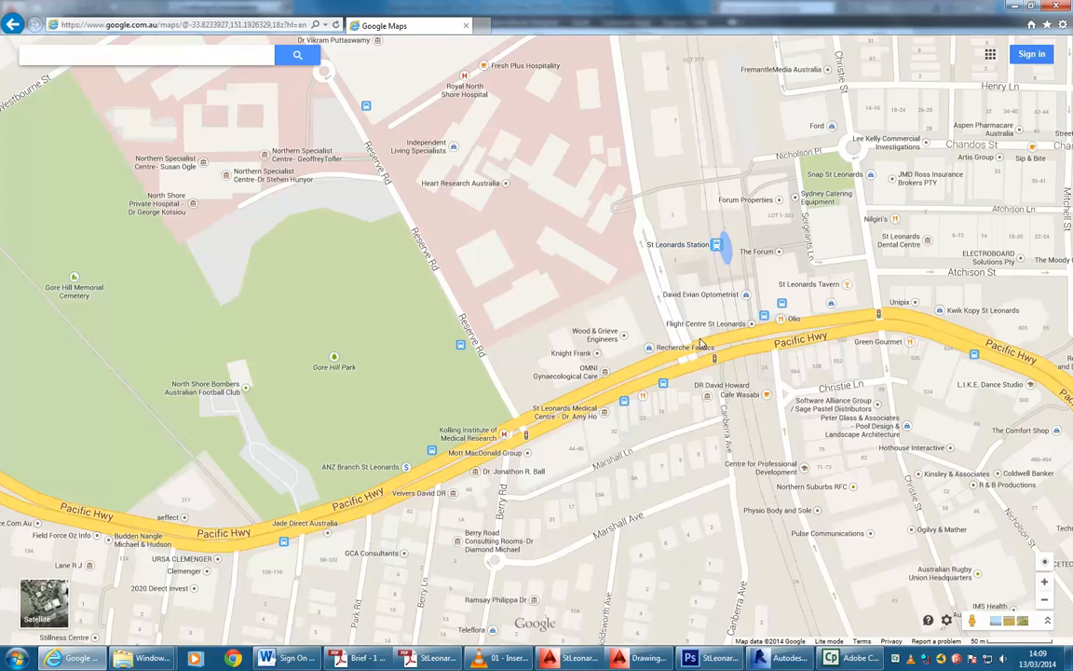
- Examine the block on the station side of Herbert St at Pacific Hwy at close range
{"action": "left_click_drag", "start_coordinate": [630, 311], "coordinate": [541, 345]}
{"action": "scroll", "coordinate": [537, 326], "scroll_direction": "up", "scroll_amount": 1}
{"action": "scroll", "coordinate": [638, 361], "scroll_direction": "up", "scroll_amount": 1}
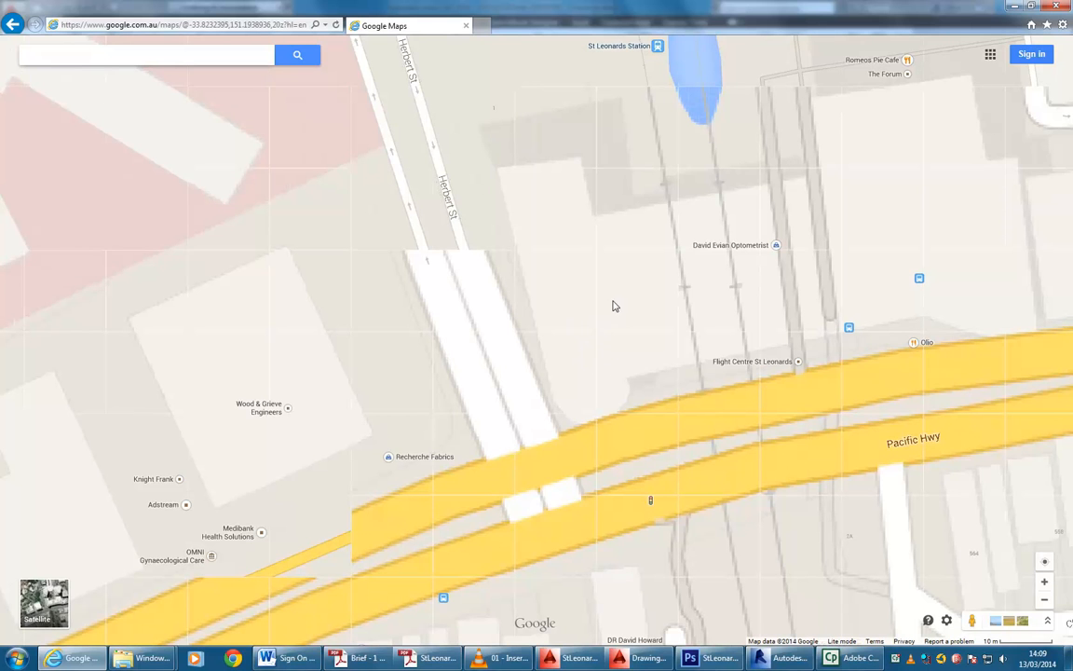
{"action": "scroll", "coordinate": [610, 313], "scroll_direction": "down", "scroll_amount": 1}
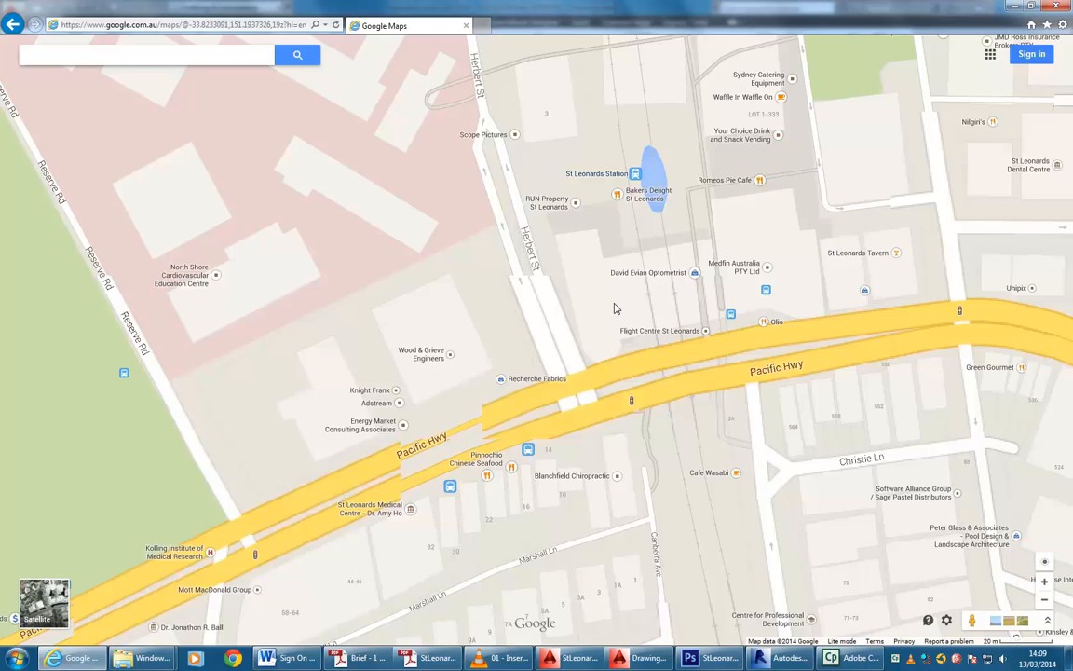
{"action": "left_click_drag", "start_coordinate": [614, 308], "coordinate": [508, 357]}
{"action": "scroll", "coordinate": [503, 350], "scroll_direction": "up", "scroll_amount": 1}
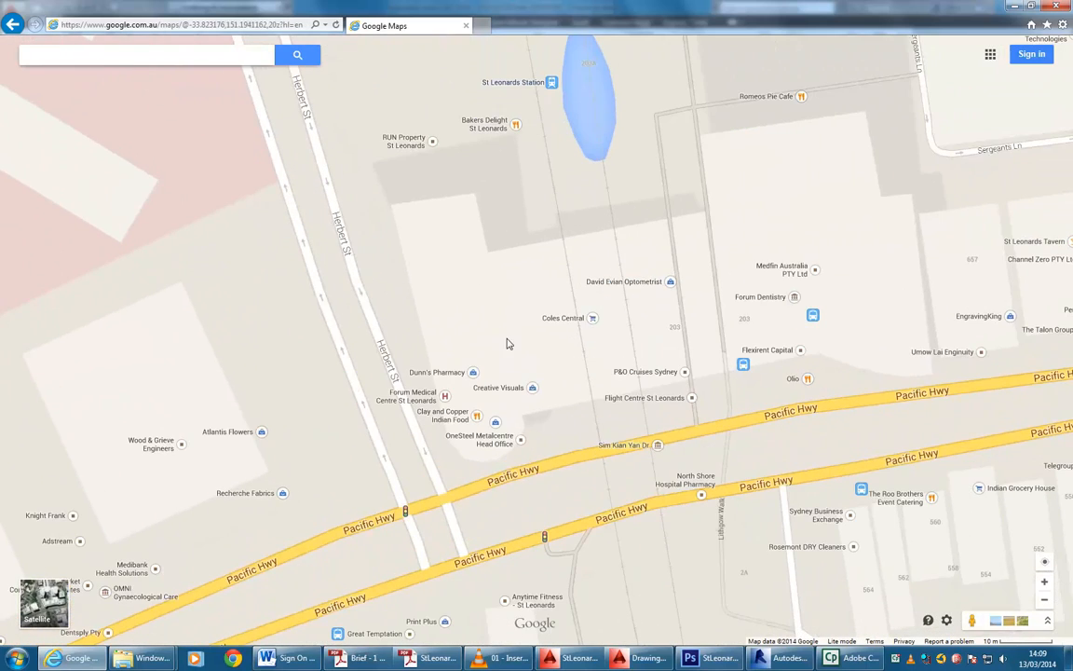
{"action": "left_click_drag", "start_coordinate": [482, 335], "coordinate": [409, 318]}
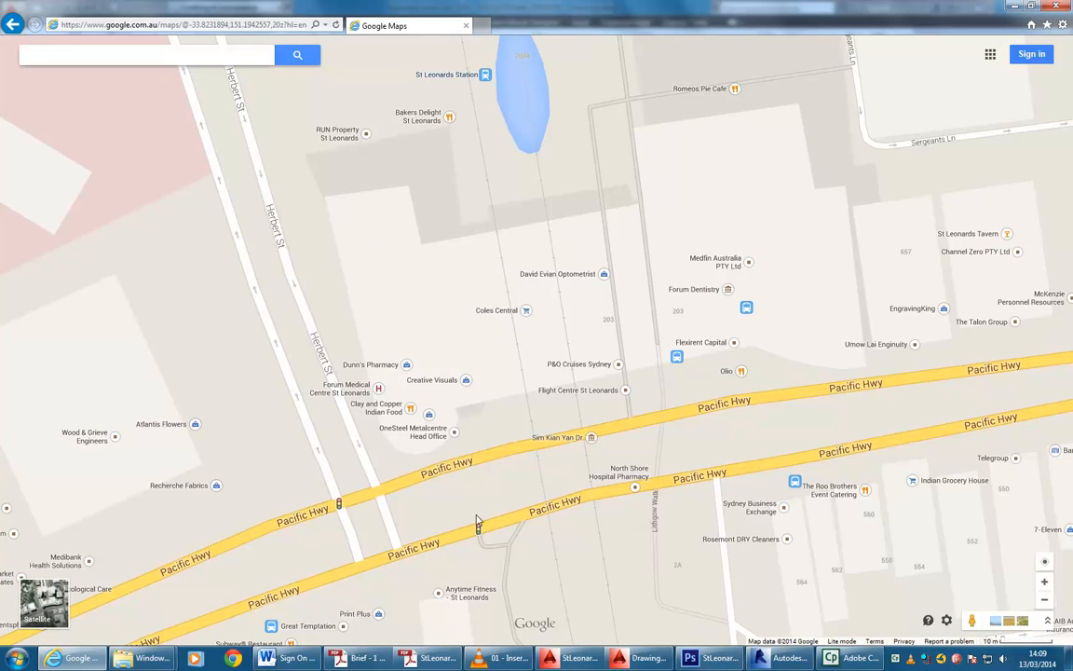
- Show the map as satellite imagery and view the Herbert St and Pacific Hwy corner with its surrounding blocks
{"action": "left_click", "coordinate": [48, 596]}
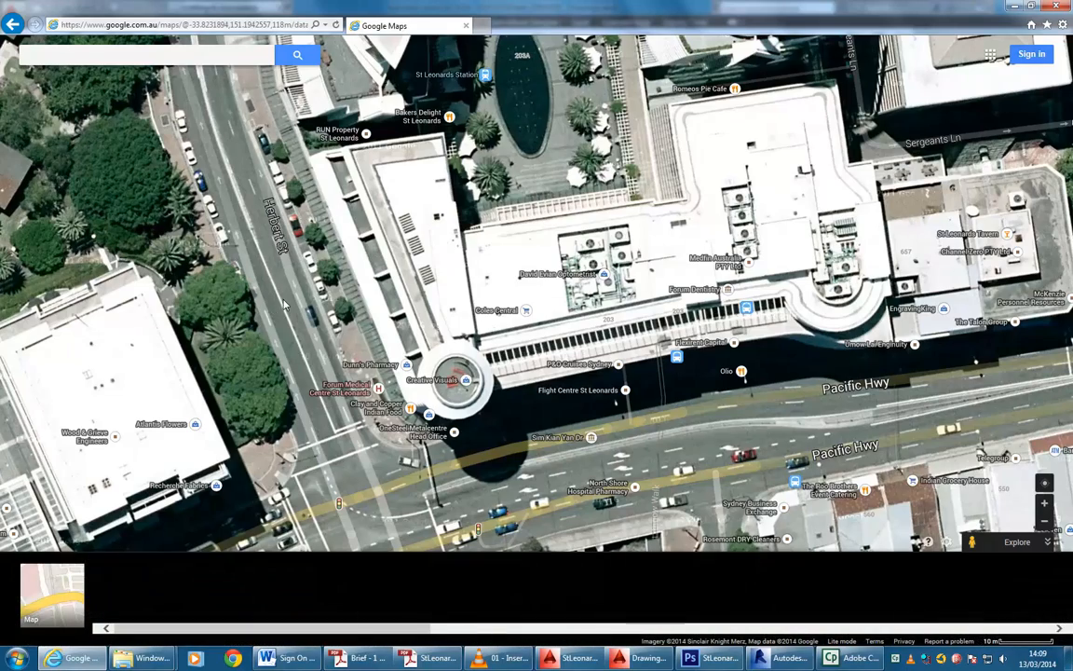
{"action": "scroll", "coordinate": [284, 305], "scroll_direction": "down", "scroll_amount": 1}
{"action": "scroll", "coordinate": [247, 259], "scroll_direction": "up", "scroll_amount": 1}
{"action": "left_click_drag", "start_coordinate": [342, 374], "coordinate": [282, 381]}
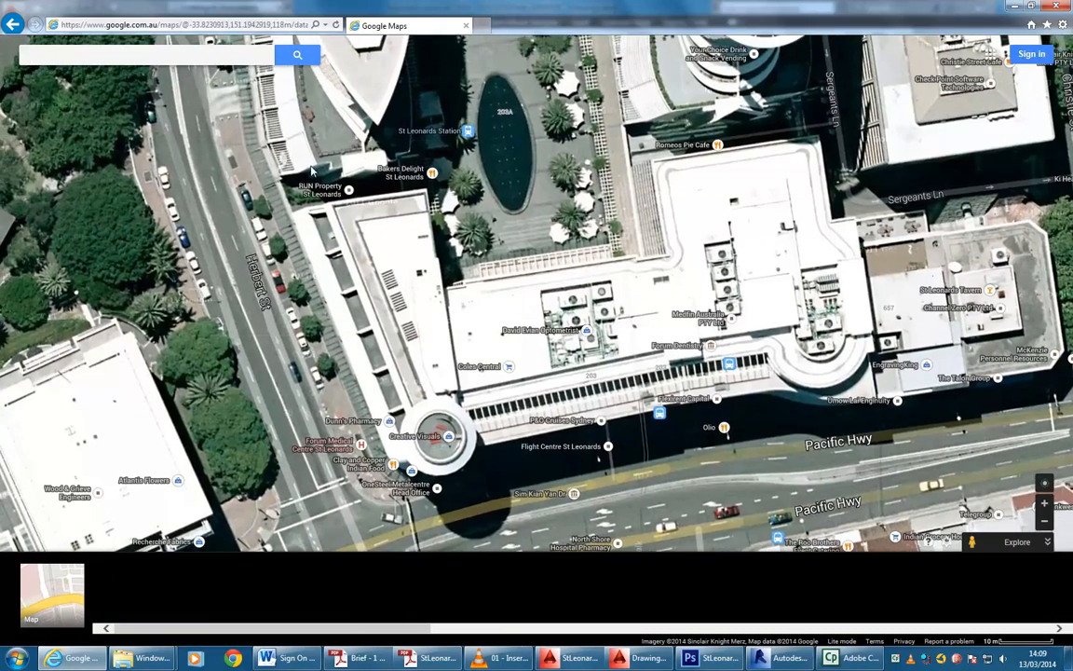
{"action": "scroll", "coordinate": [298, 195], "scroll_direction": "down", "scroll_amount": 1}
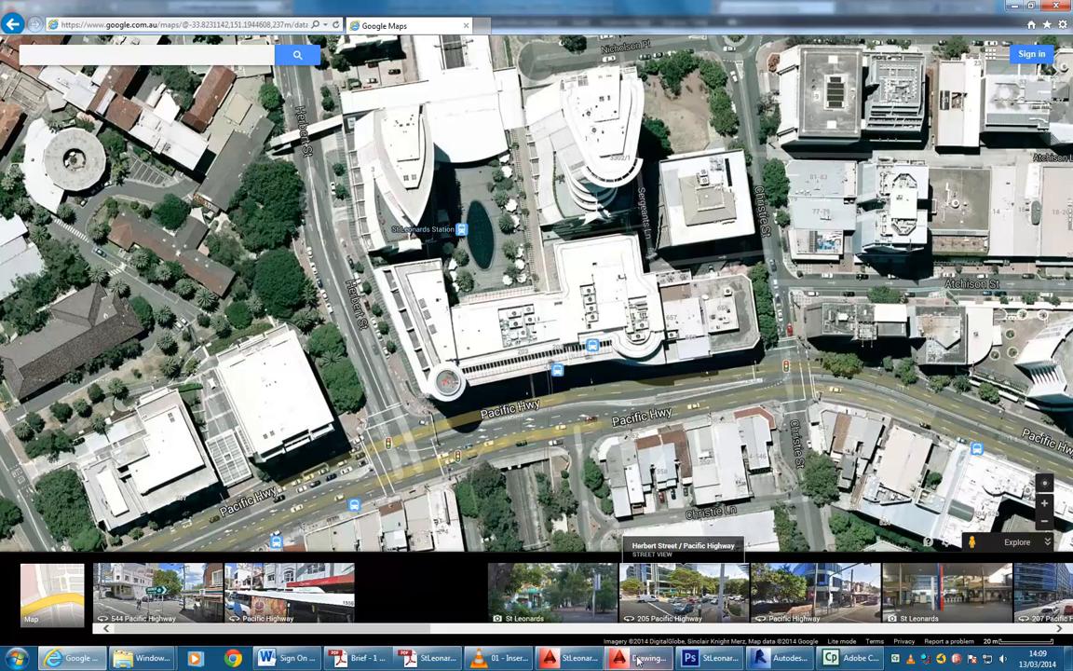
- Switch to AutoCAD and compare the StLeonardsSurvey drawing with the satellite map behind it
{"action": "left_click", "coordinate": [579, 659]}
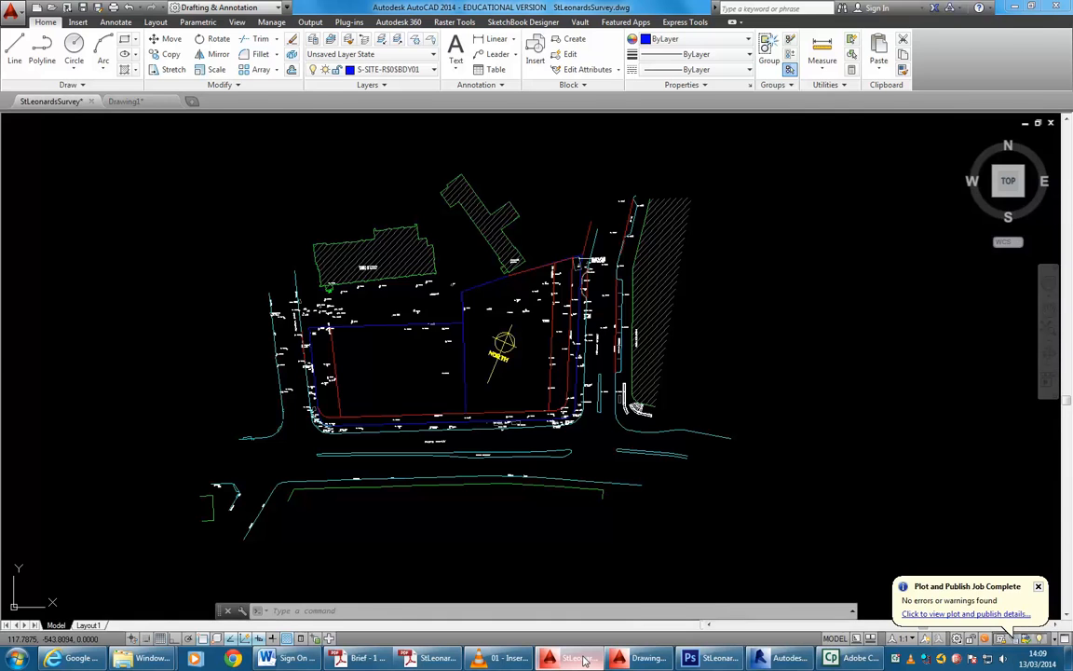
{"action": "left_click", "coordinate": [585, 659]}
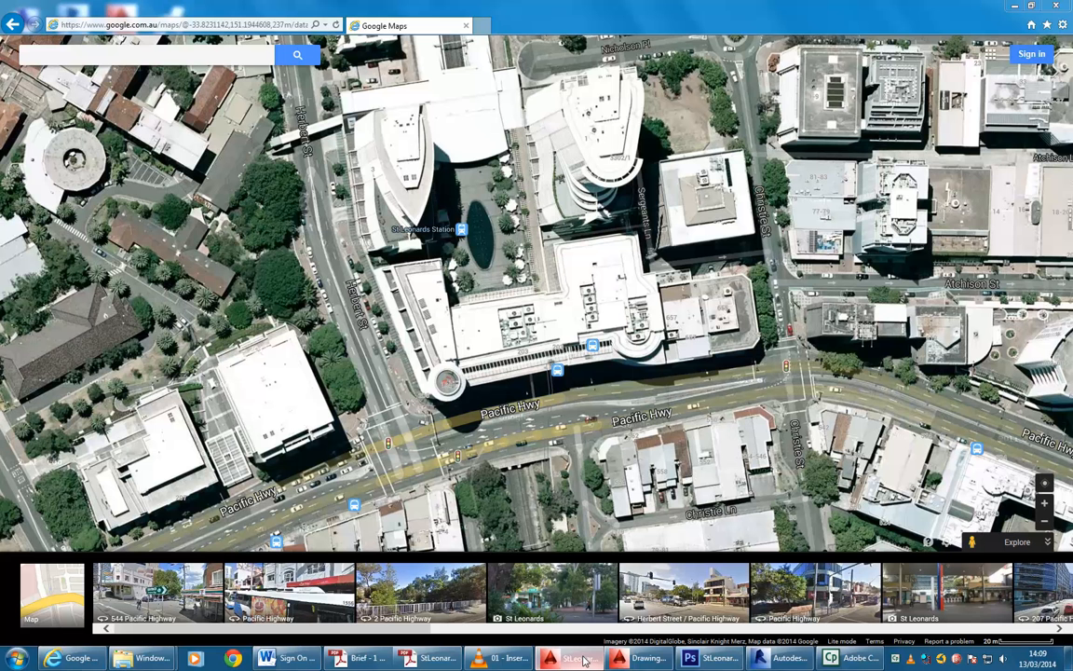
{"action": "left_click", "coordinate": [584, 659]}
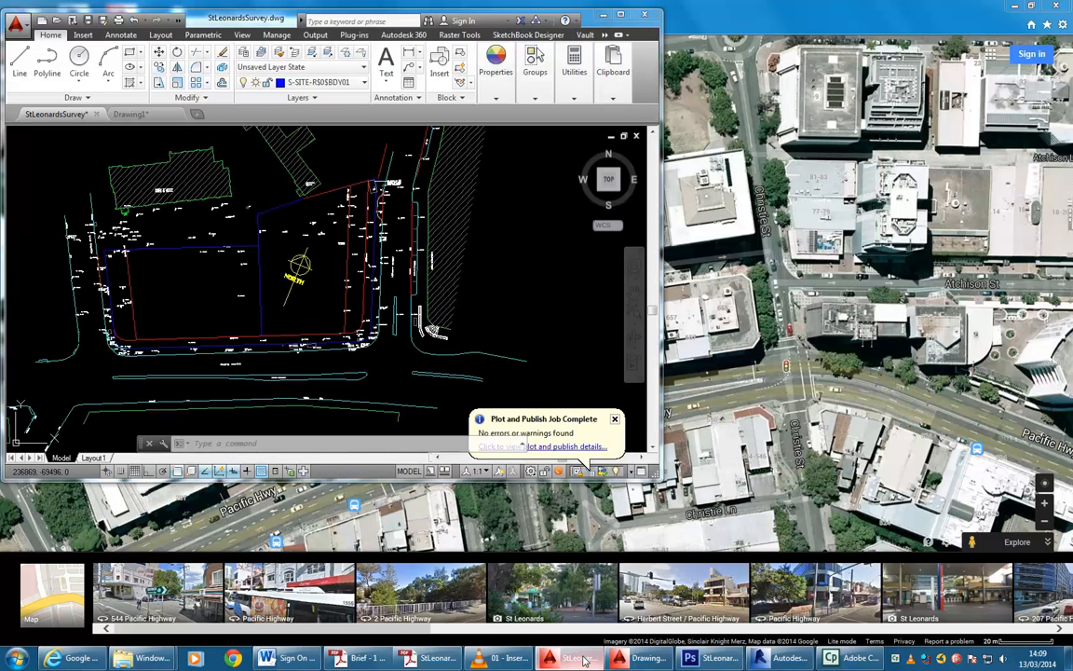
{"action": "left_click", "coordinate": [585, 659]}
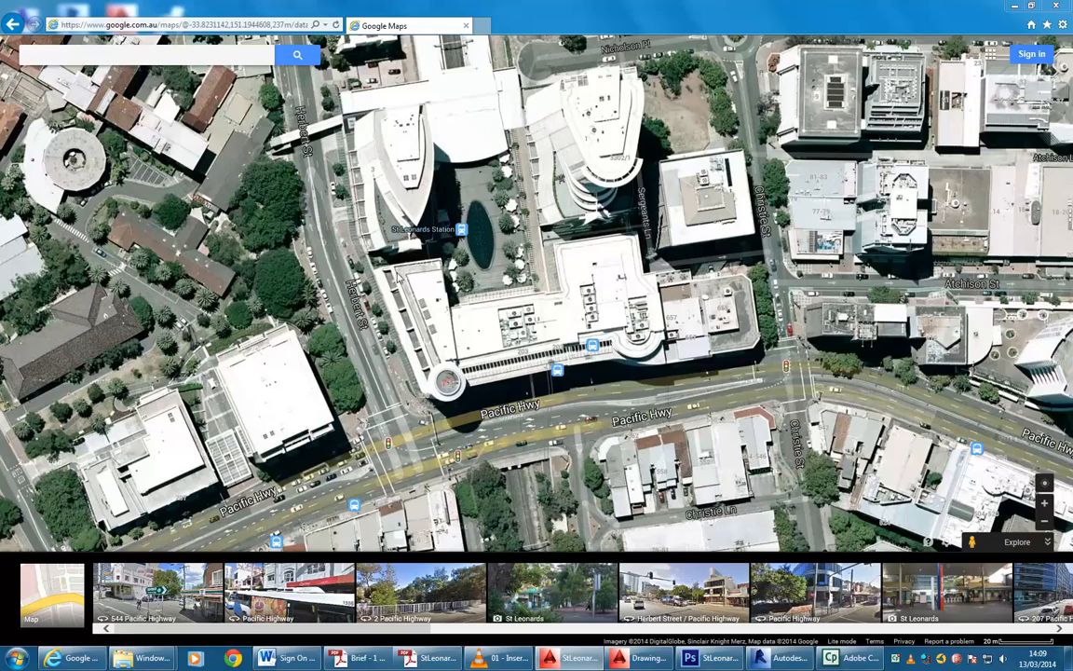
- Examine the satellite imagery along Pacific Hwy from Herbert St past Reserve Rd to Gore Hill Park
{"action": "left_click_drag", "start_coordinate": [333, 298], "coordinate": [568, 207]}
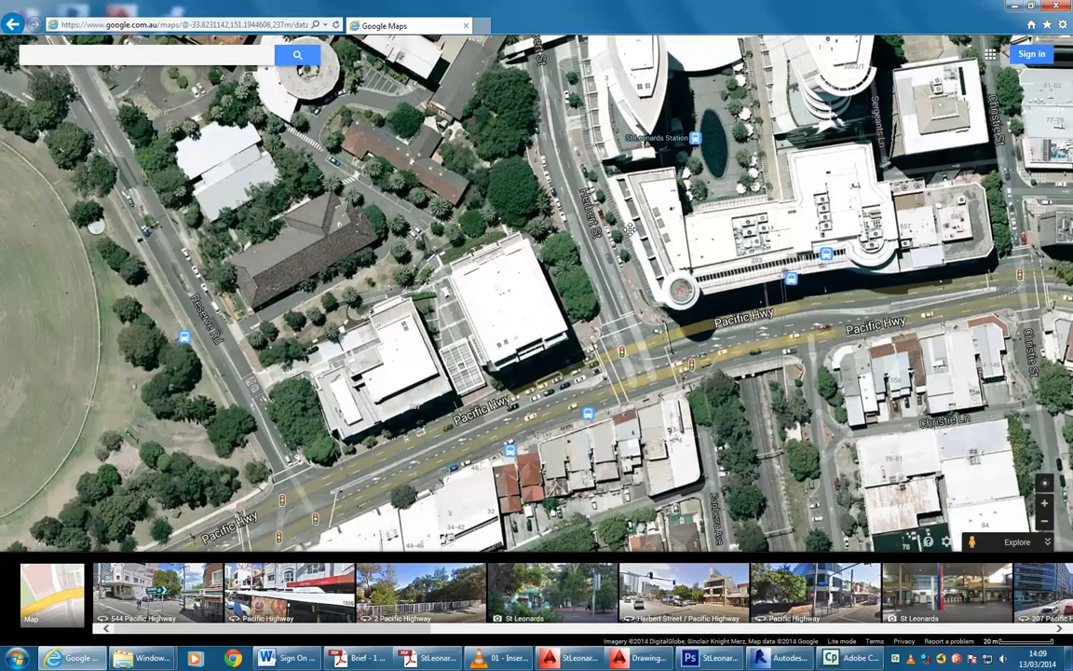
{"action": "left_click_drag", "start_coordinate": [292, 402], "coordinate": [410, 302]}
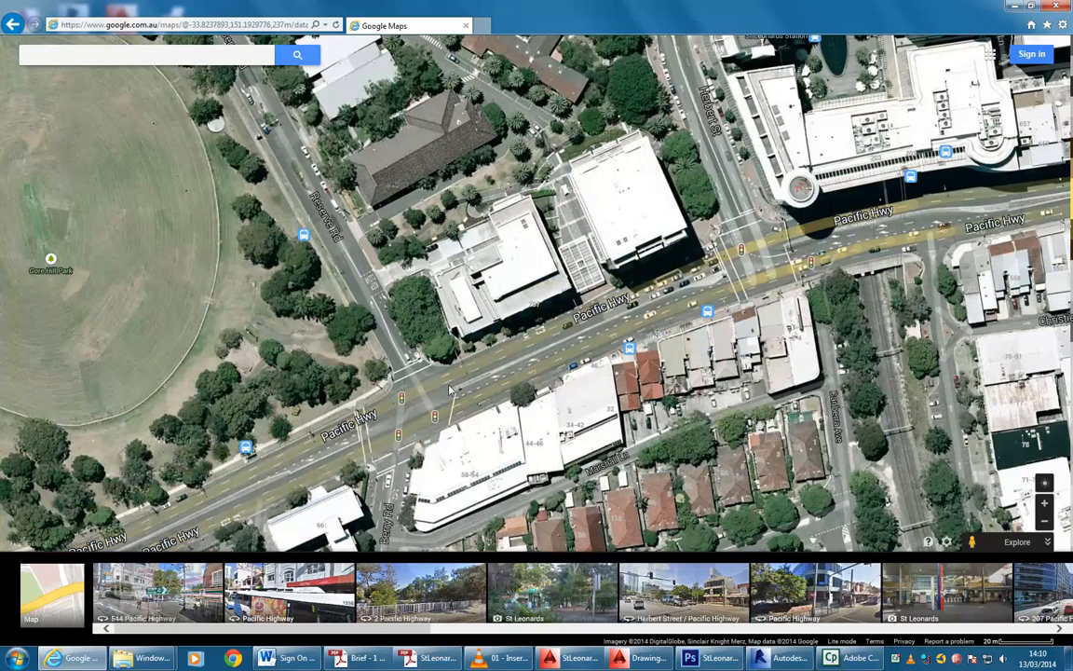
{"action": "left_click_drag", "start_coordinate": [495, 300], "coordinate": [547, 226]}
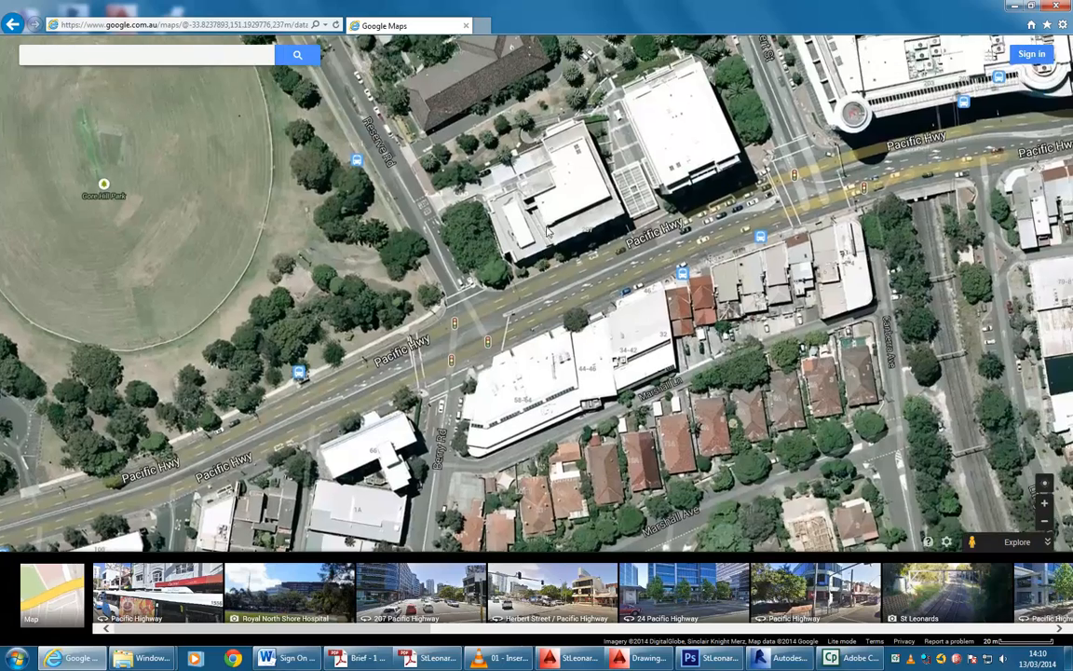
{"action": "scroll", "coordinate": [543, 236], "scroll_direction": "down", "scroll_amount": 1}
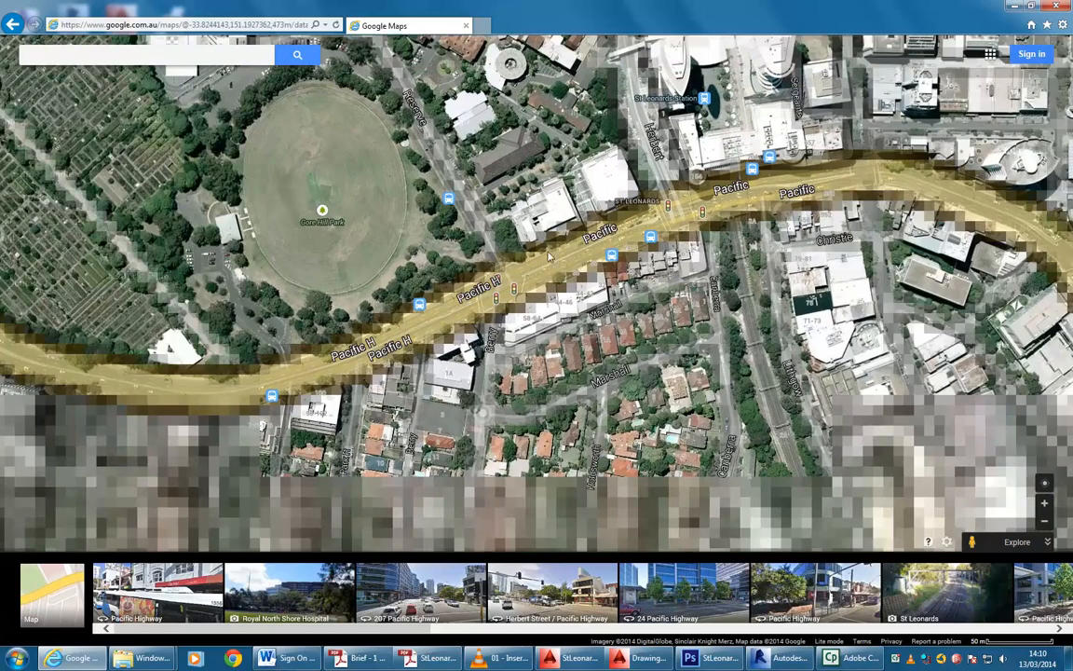
{"action": "left_click_drag", "start_coordinate": [494, 254], "coordinate": [506, 268]}
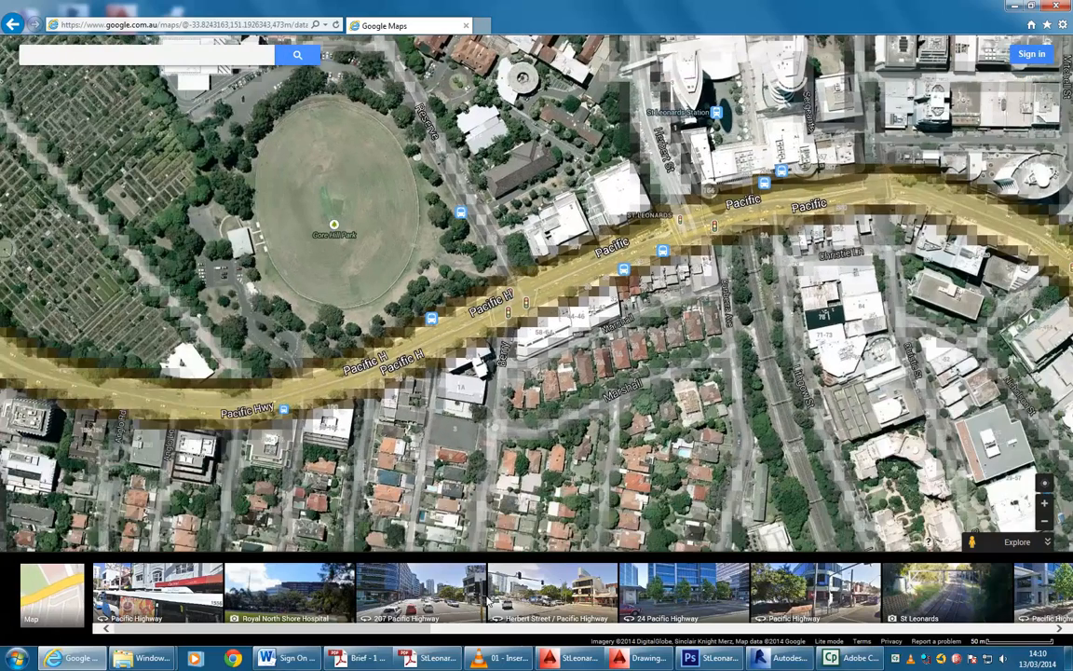
- Switch to AutoCAD and examine the survey's road corners along Pacific Highway and the Herbert Street and Forum Development labels
{"action": "left_click", "coordinate": [565, 662]}
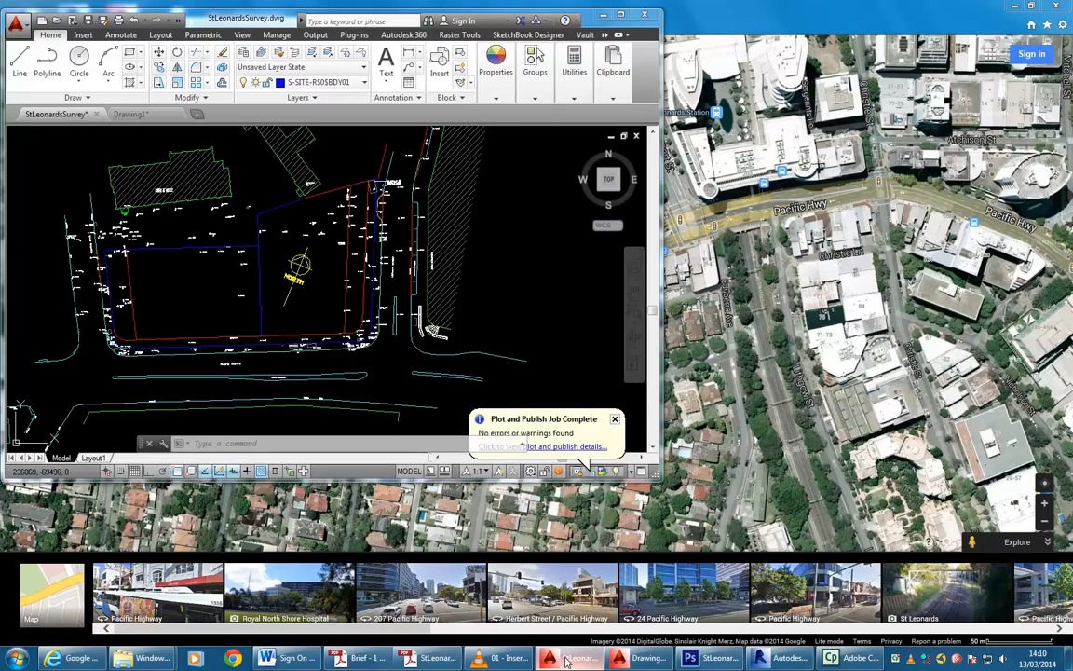
{"action": "scroll", "coordinate": [296, 310], "scroll_direction": "up", "scroll_amount": 3}
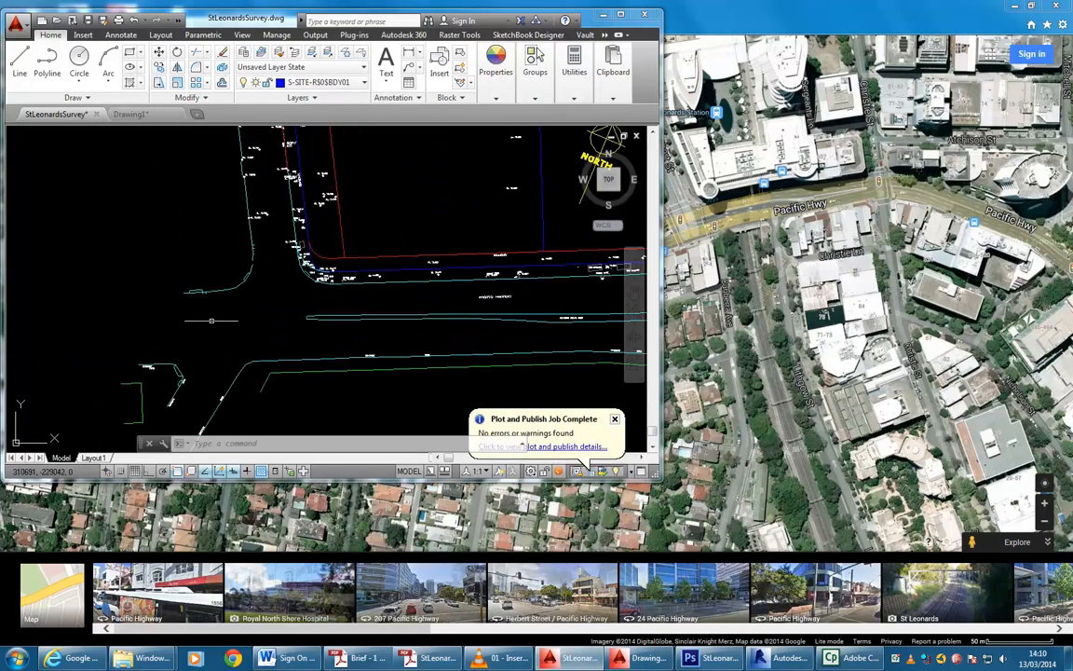
{"action": "scroll", "coordinate": [215, 311], "scroll_direction": "up", "scroll_amount": 2}
{"action": "scroll", "coordinate": [217, 317], "scroll_direction": "down", "scroll_amount": 2}
{"action": "scroll", "coordinate": [311, 322], "scroll_direction": "down", "scroll_amount": 5}
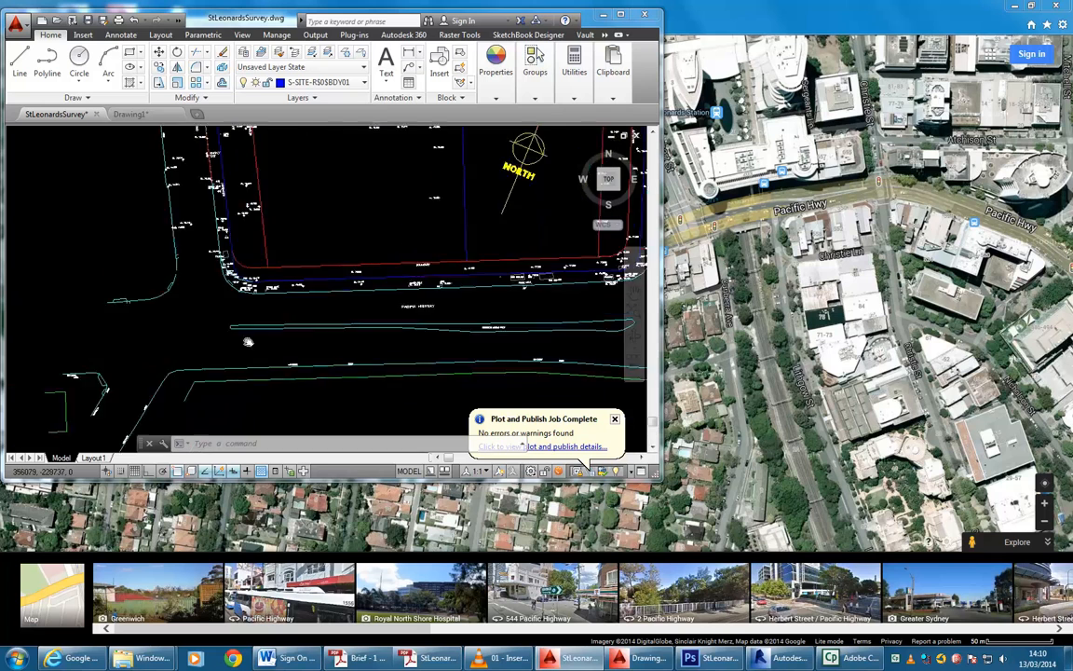
{"action": "scroll", "coordinate": [401, 336], "scroll_direction": "up", "scroll_amount": 5}
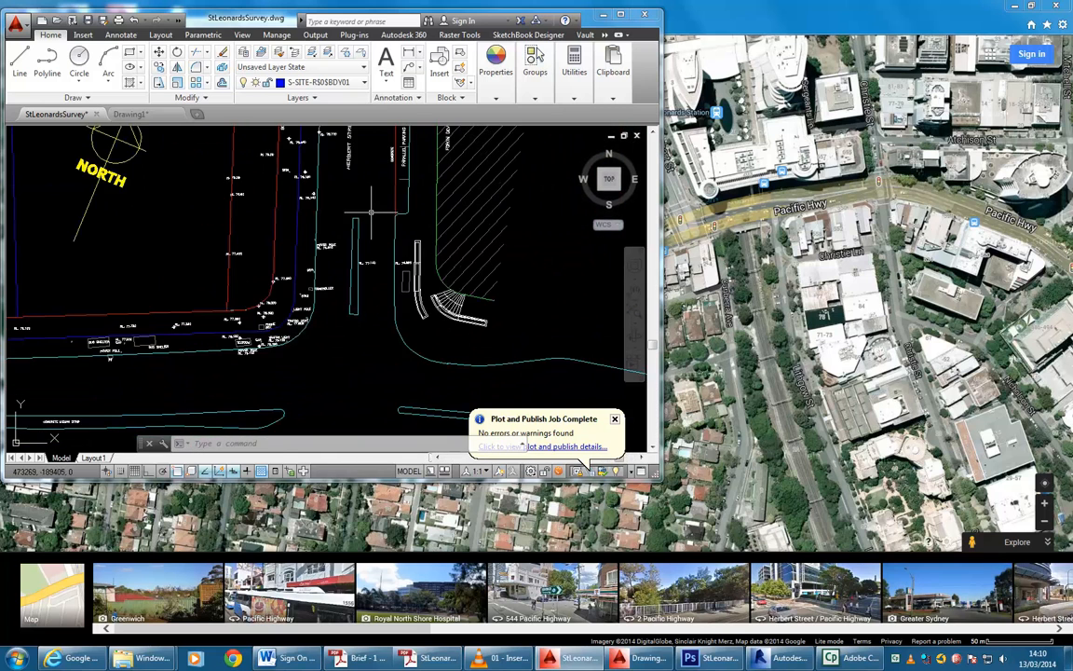
{"action": "middle_click_drag", "start_coordinate": [338, 137], "coordinate": [336, 245]}
{"action": "scroll", "coordinate": [335, 245], "scroll_direction": "up", "scroll_amount": 2}
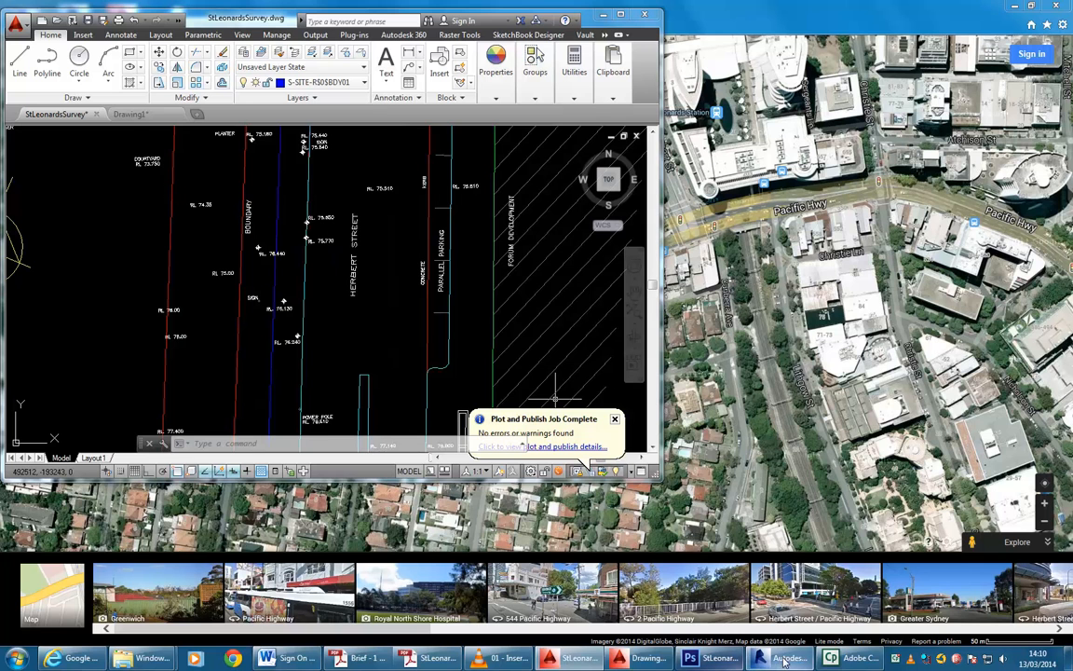
- Return to Google Maps and frame the site block between Reserve Rd and Herbert St at close range
{"action": "left_click", "coordinate": [54, 658]}
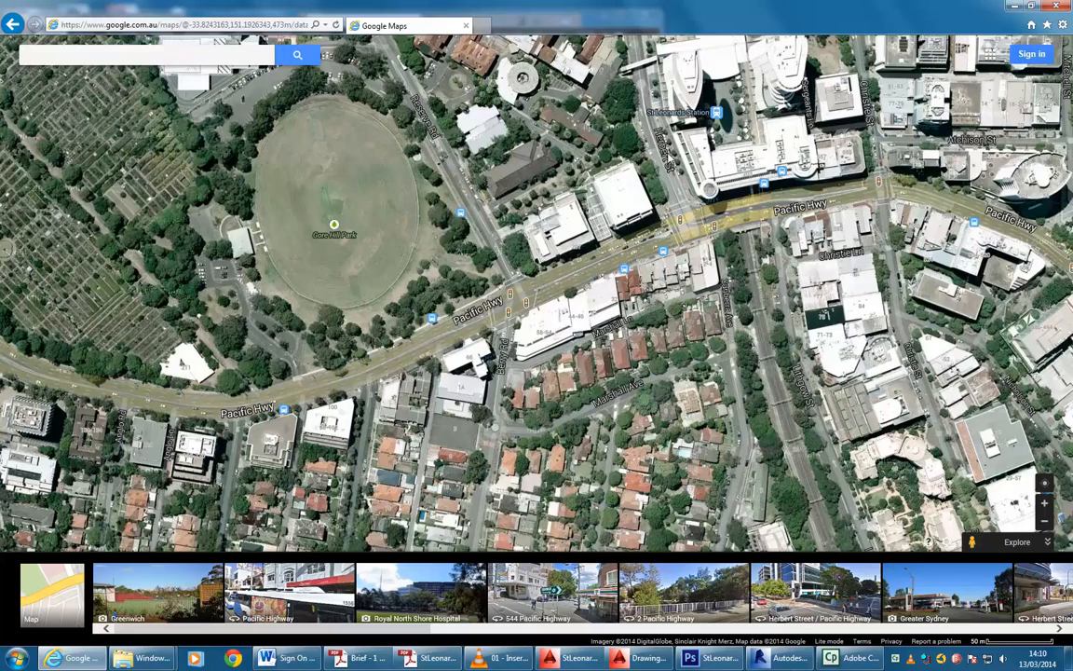
{"action": "scroll", "coordinate": [531, 236], "scroll_direction": "up", "scroll_amount": 1}
{"action": "left_click_drag", "start_coordinate": [531, 235], "coordinate": [428, 328]}
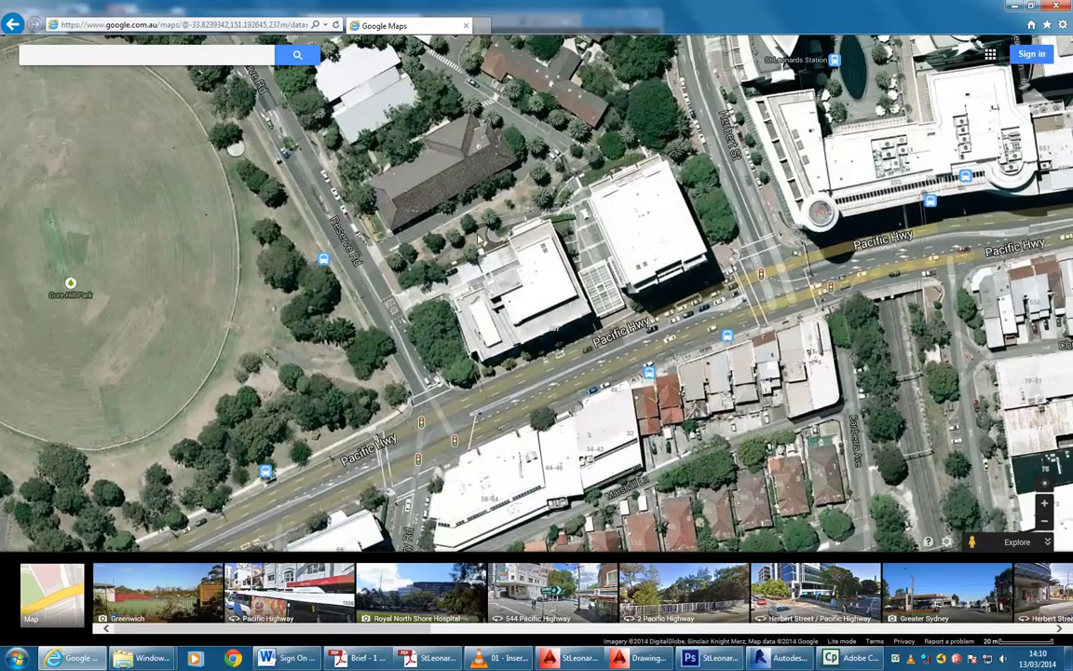
{"action": "left_click_drag", "start_coordinate": [422, 301], "coordinate": [426, 316]}
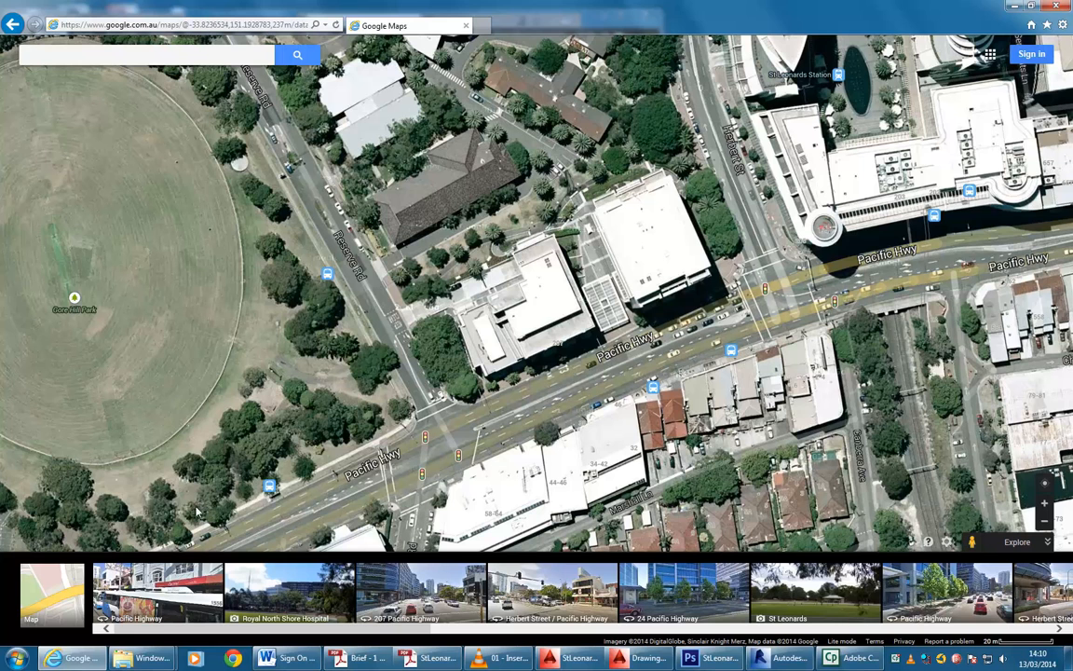
- Find and launch Paint from the installed programs
{"action": "left_click", "coordinate": [18, 660]}
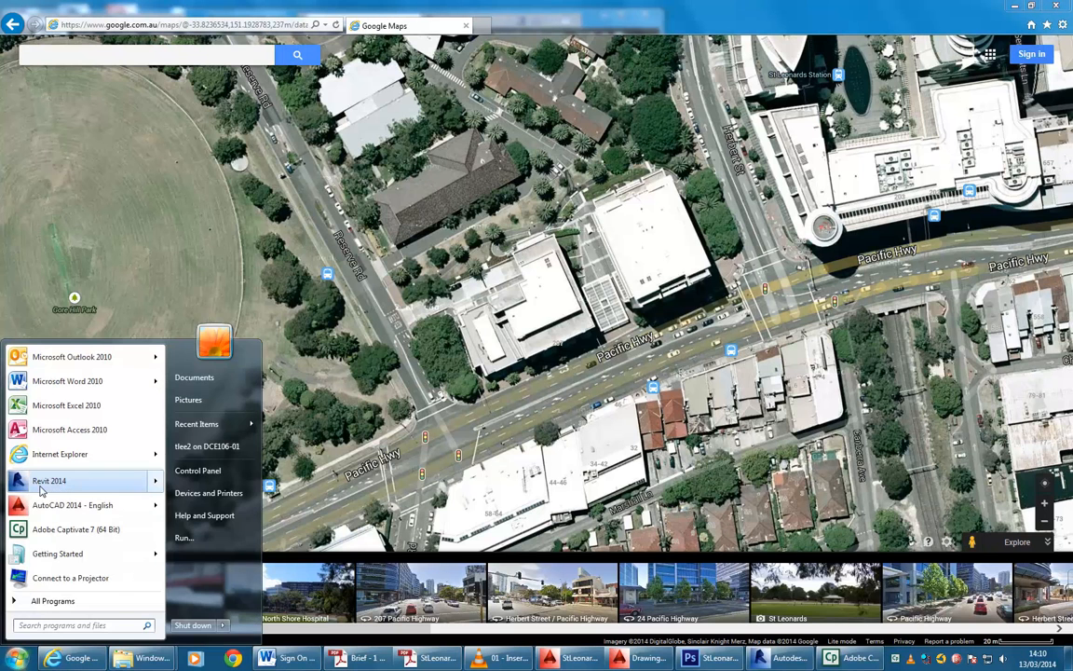
{"action": "mouse_move", "coordinate": [41, 489]}
{"action": "left_click", "coordinate": [14, 663]}
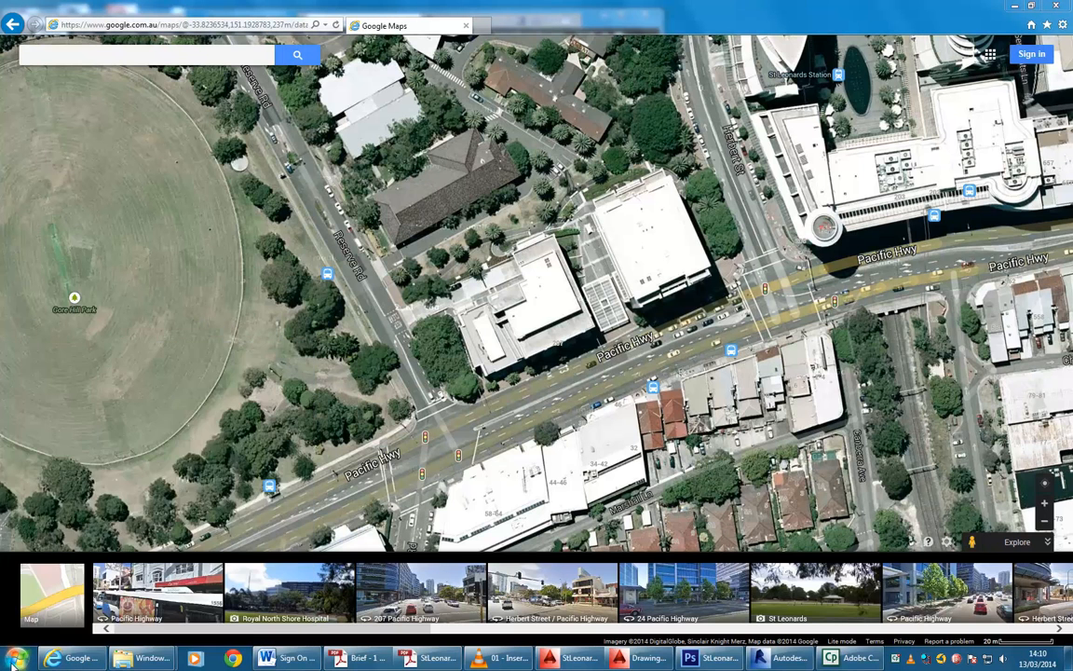
{"action": "left_click", "coordinate": [16, 661]}
{"action": "left_click", "coordinate": [65, 625]}
{"action": "type", "text": "pa"}
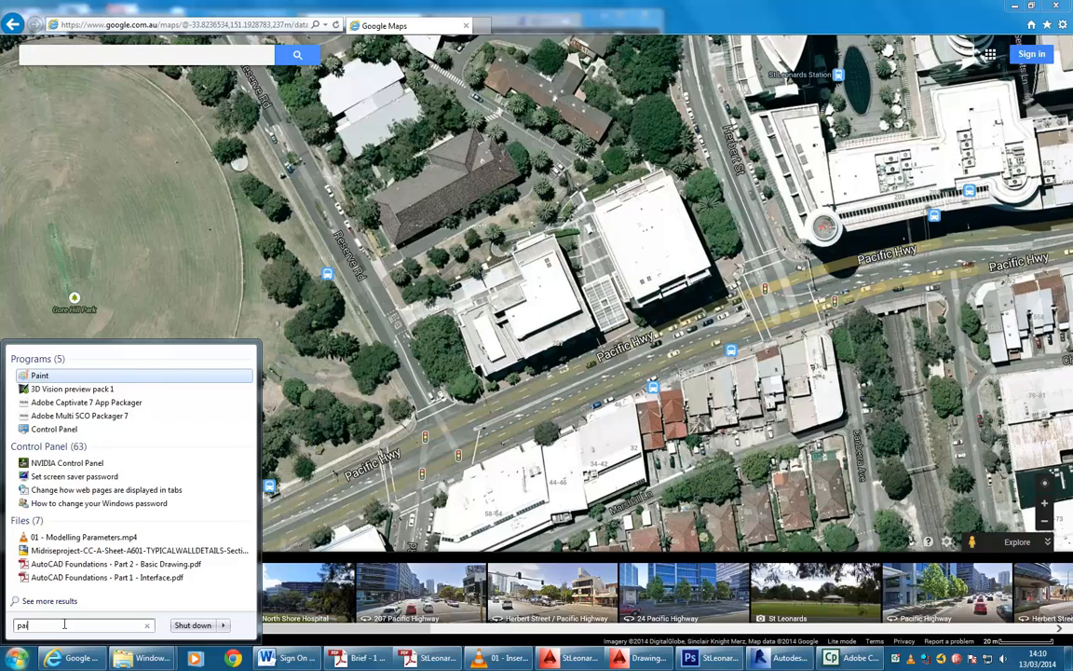
{"action": "type", "text": "in"}
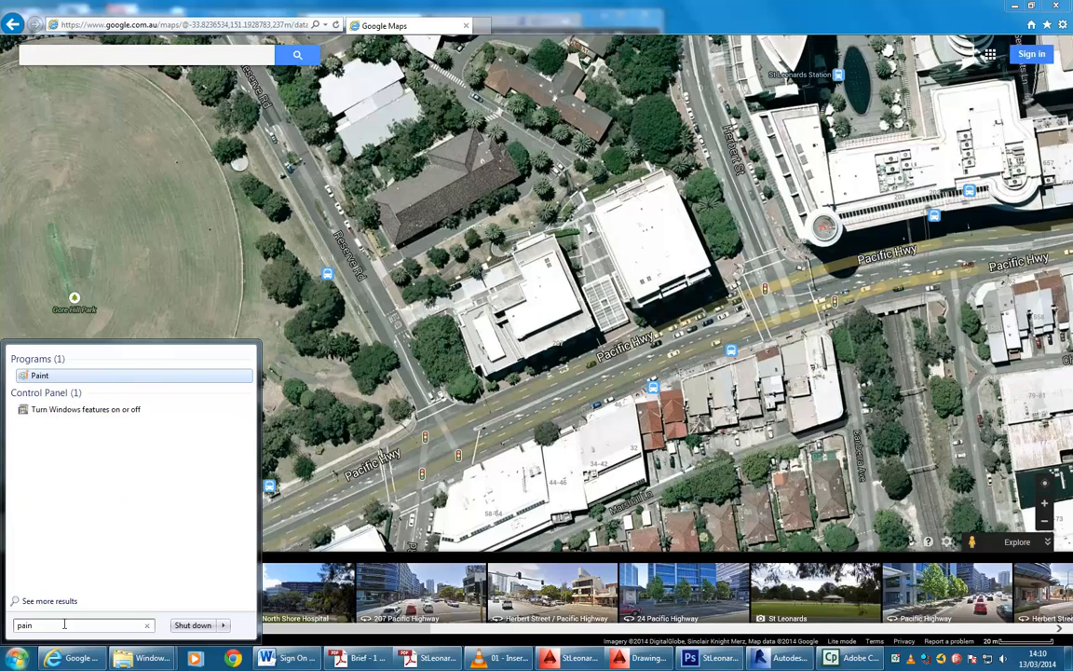
{"action": "left_click", "coordinate": [38, 374]}
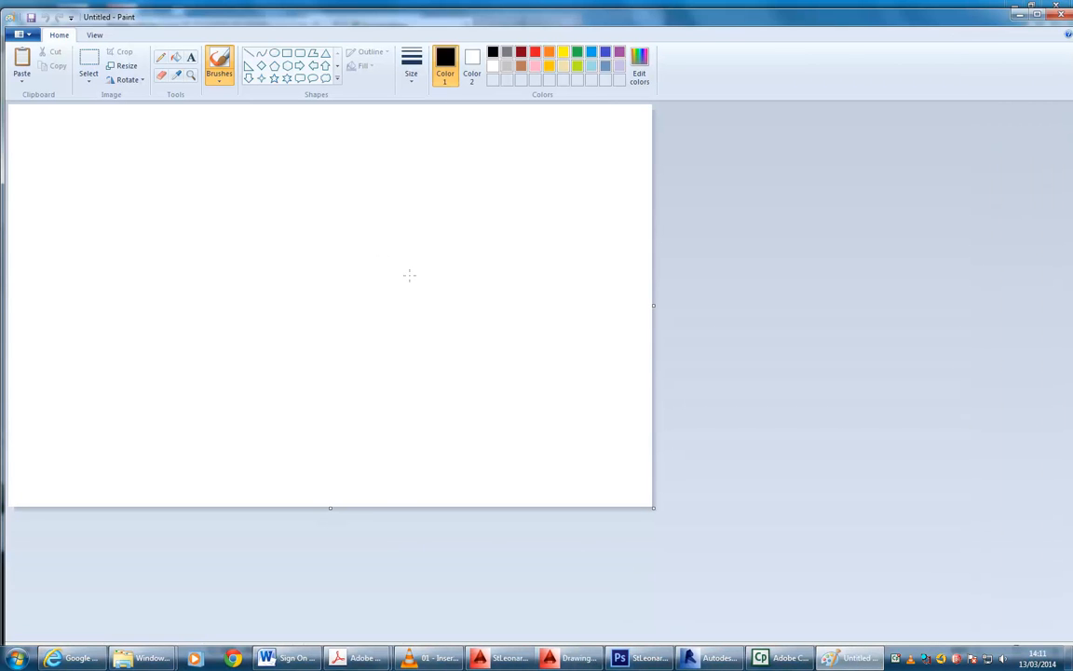
- Paste the captured Google Maps screenshot into the blank picture
{"action": "left_click", "coordinate": [21, 77]}
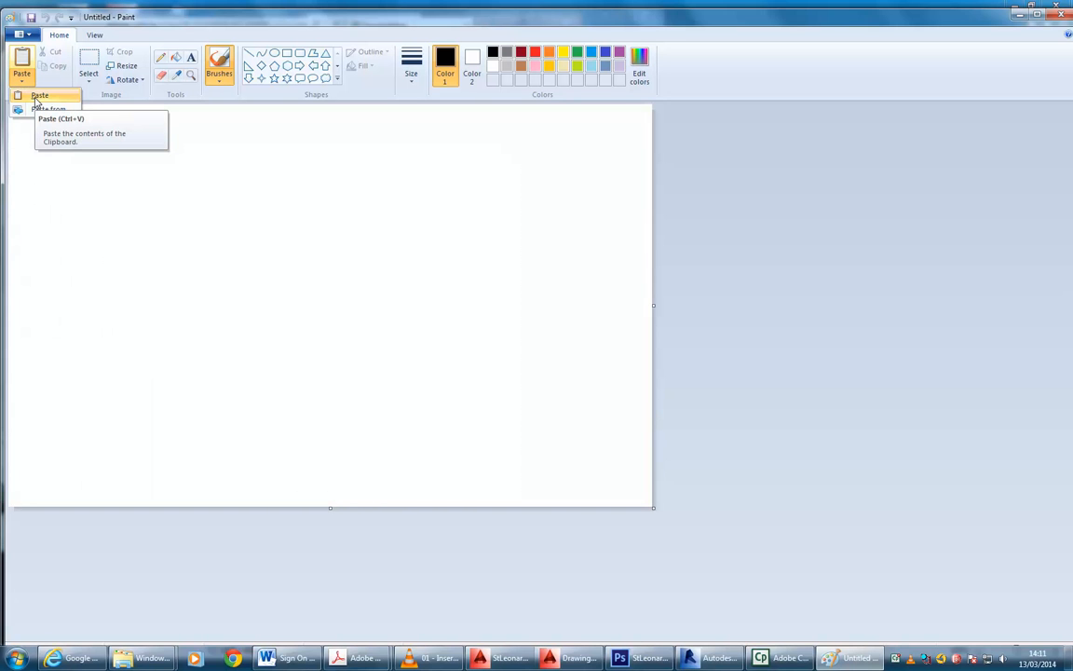
{"action": "left_click", "coordinate": [37, 97]}
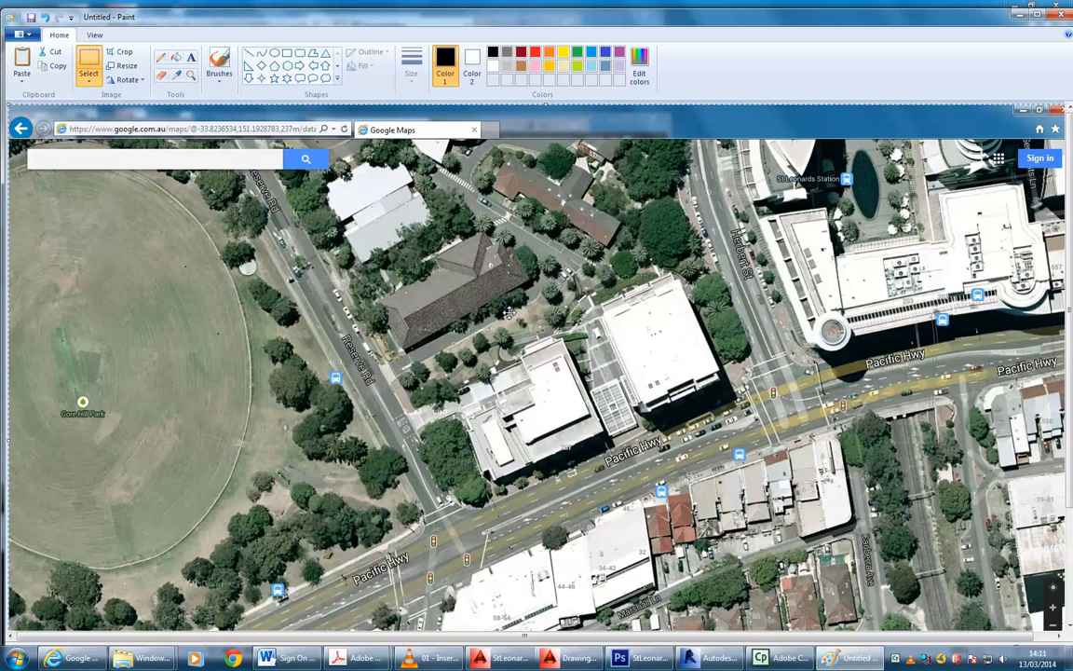
{"action": "key", "text": "alt"}
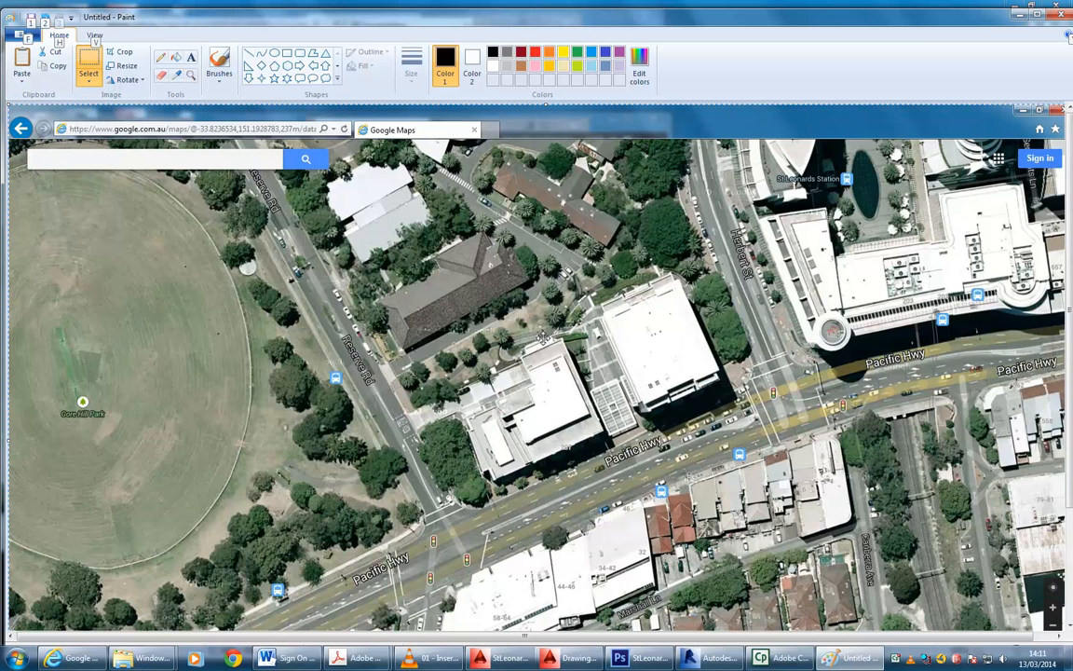
- Crop the picture to the satellite imagery from Reserve Rd to just past Herbert St, excluding the browser controls and photo strip
{"action": "left_click", "coordinate": [118, 52]}
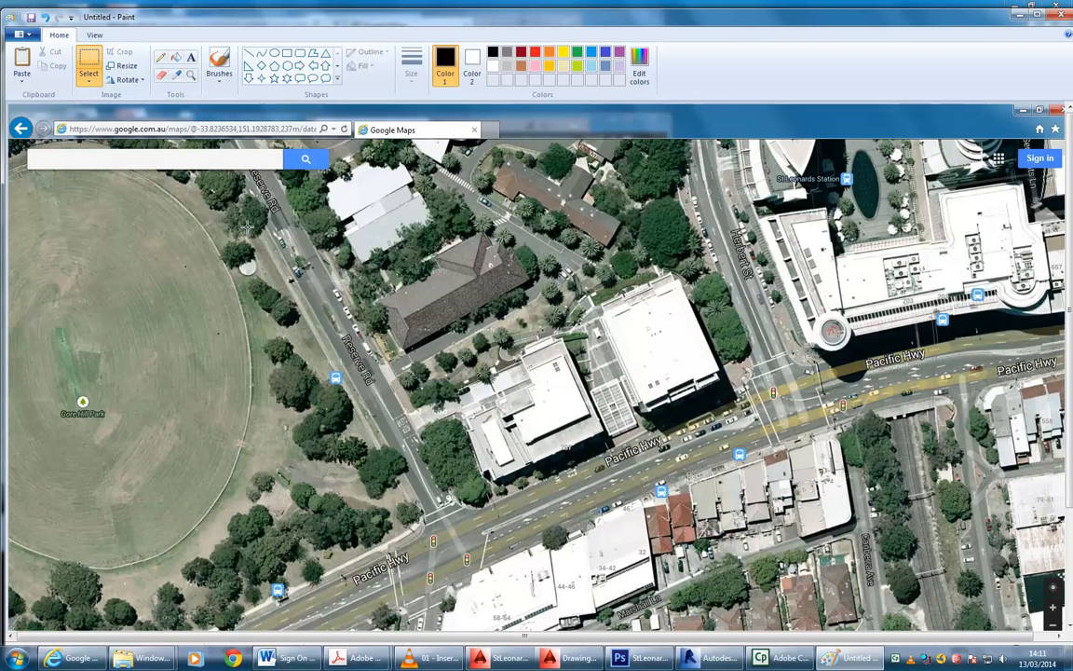
{"action": "left_click_drag", "start_coordinate": [1071, 378], "coordinate": [1071, 419]}
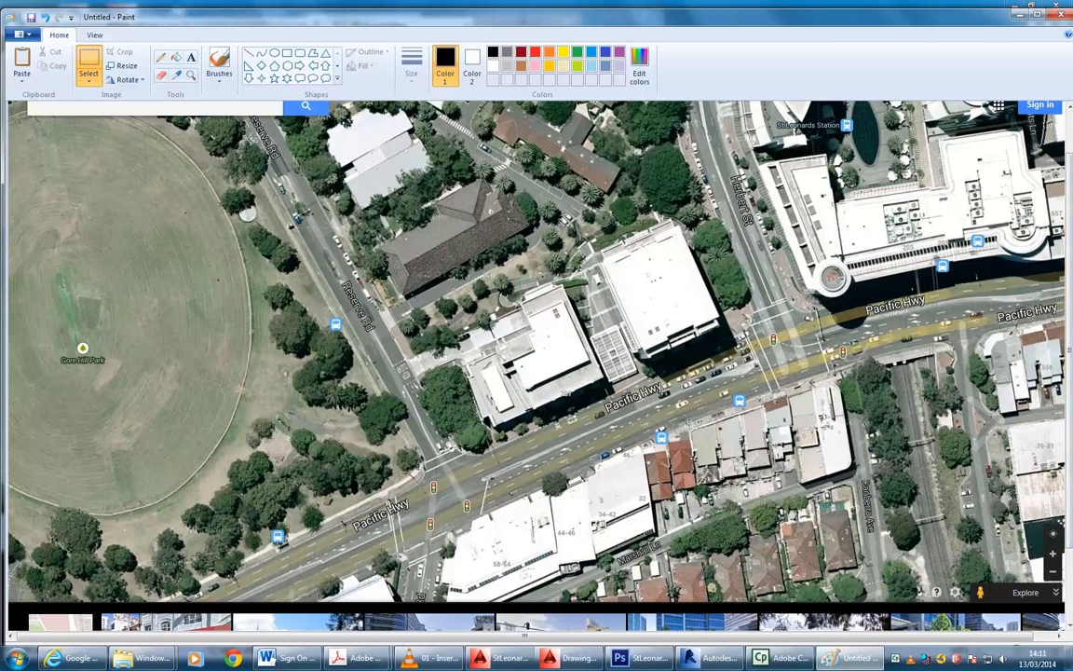
{"action": "mouse_move", "coordinate": [234, 118]}
{"action": "left_mouse_down"}
{"action": "mouse_move", "coordinate": [782, 529]}
{"action": "mouse_move", "coordinate": [880, 594]}
{"action": "mouse_move", "coordinate": [908, 595]}
{"action": "left_mouse_up"}
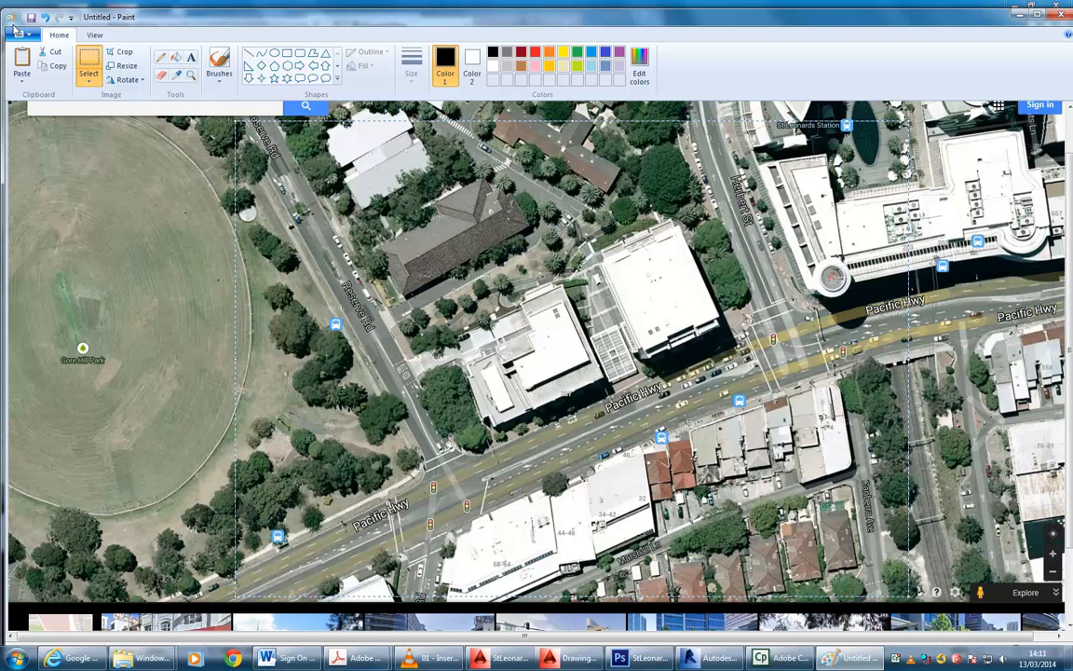
{"action": "left_click", "coordinate": [121, 56]}
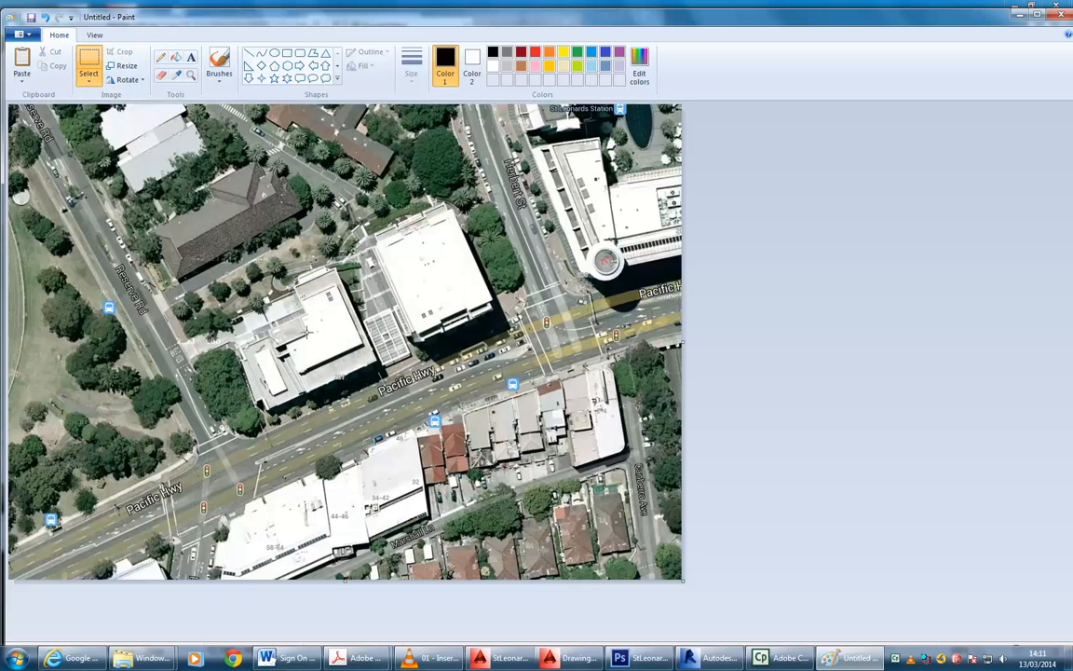
- Start saving the cropped picture as a JPEG and browse to the 2014 > BD3 IDST302A folder on the U: home drive
{"action": "left_click", "coordinate": [22, 35]}
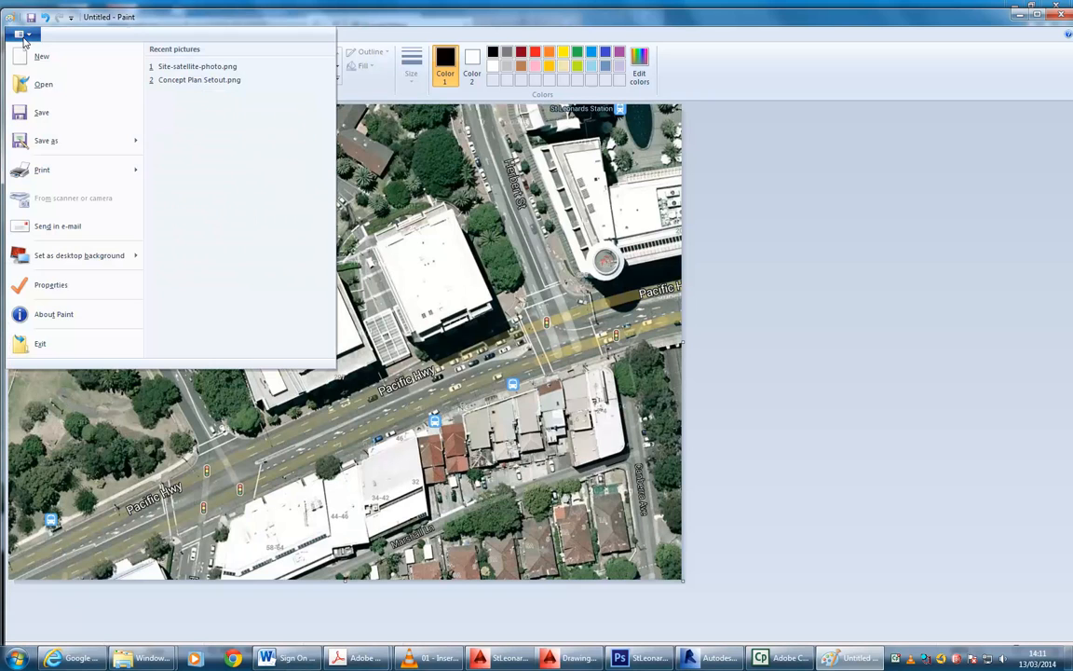
{"action": "mouse_move", "coordinate": [46, 137]}
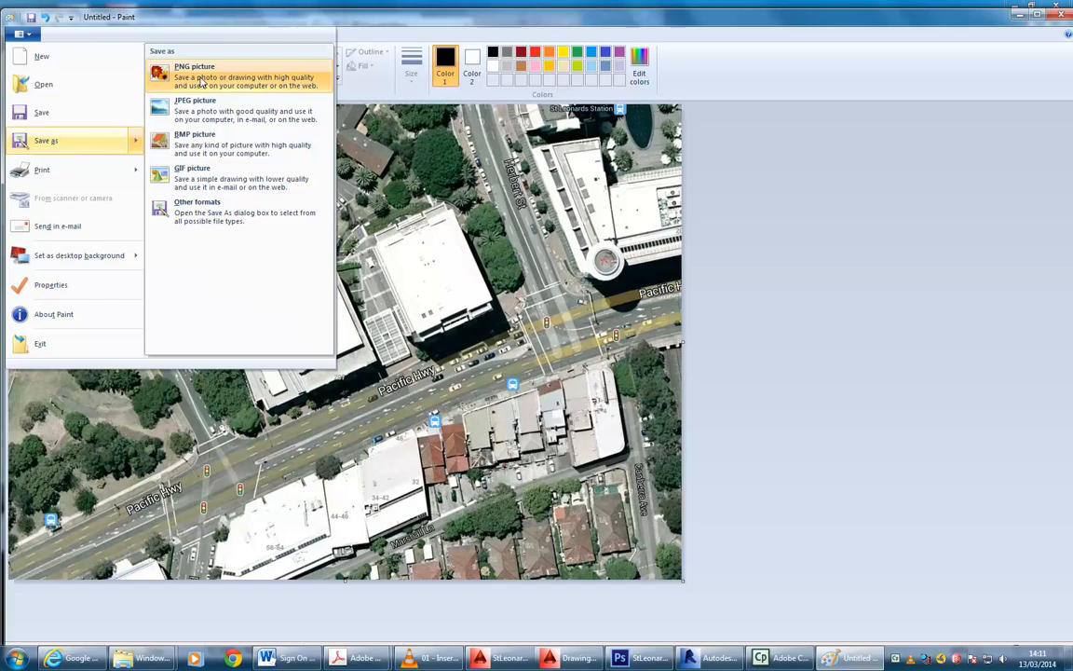
{"action": "left_click", "coordinate": [203, 111]}
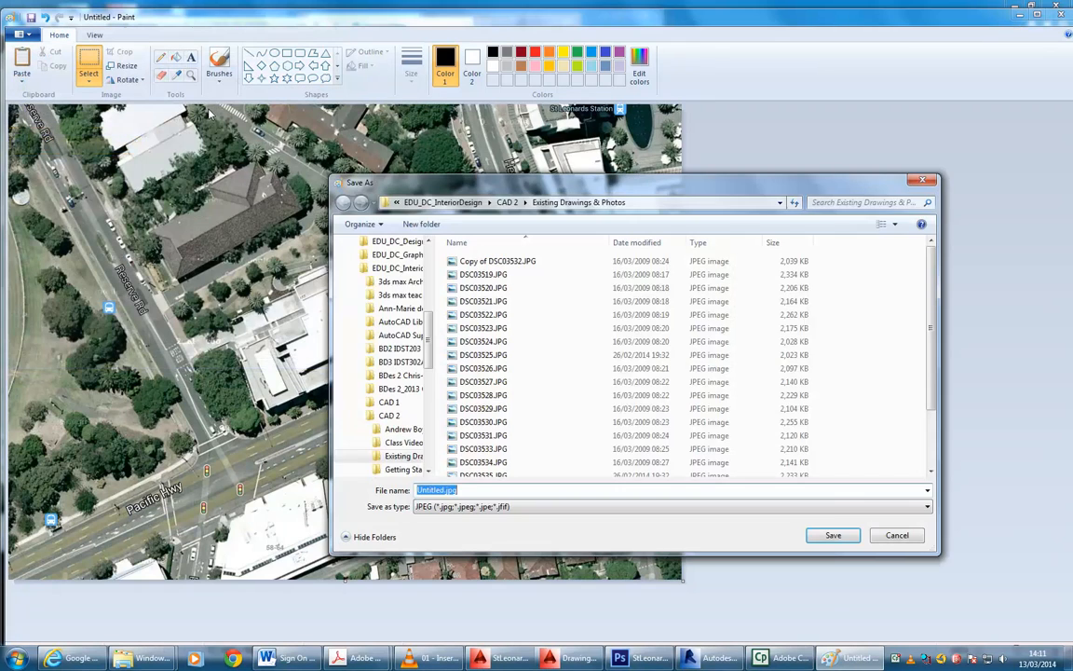
{"action": "left_click_drag", "start_coordinate": [550, 179], "coordinate": [559, 79]}
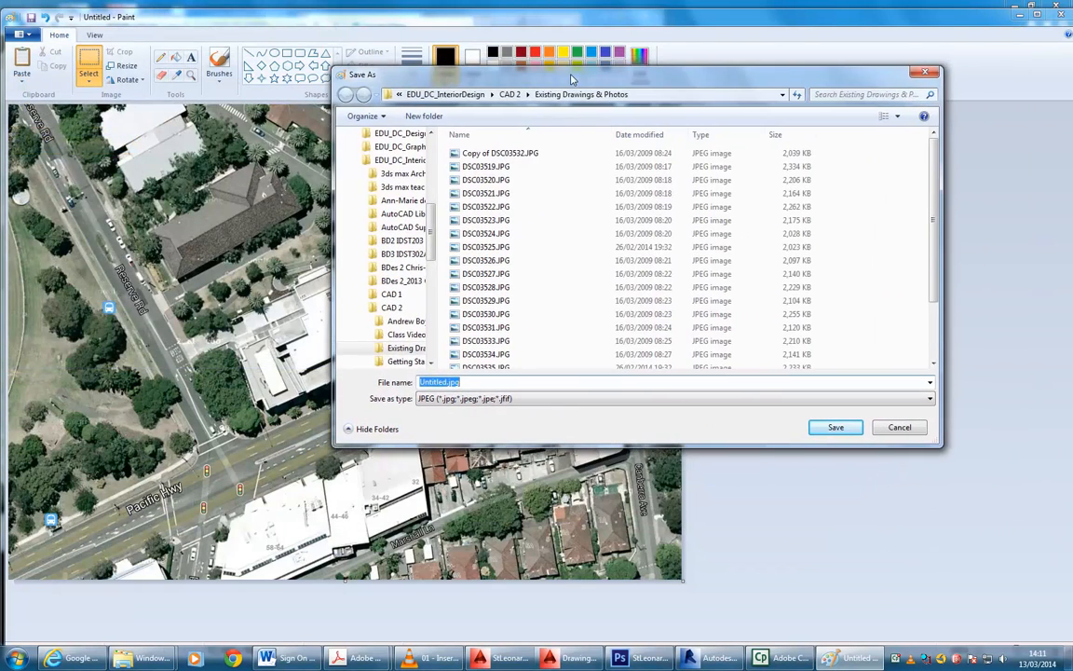
{"action": "left_click", "coordinate": [510, 94]}
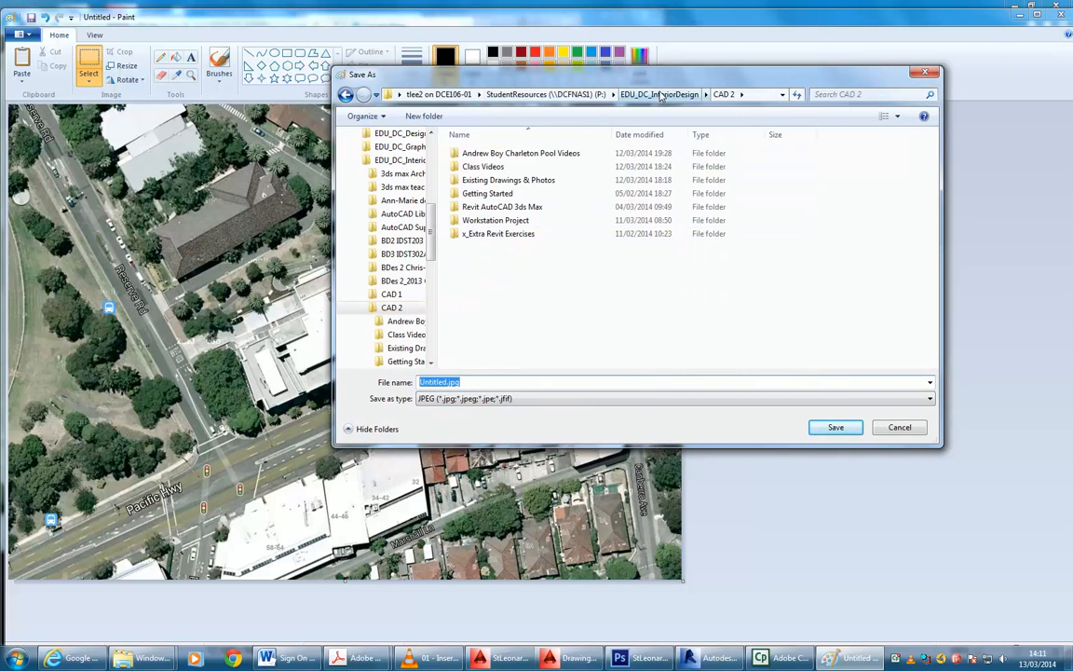
{"action": "left_click", "coordinate": [439, 94]}
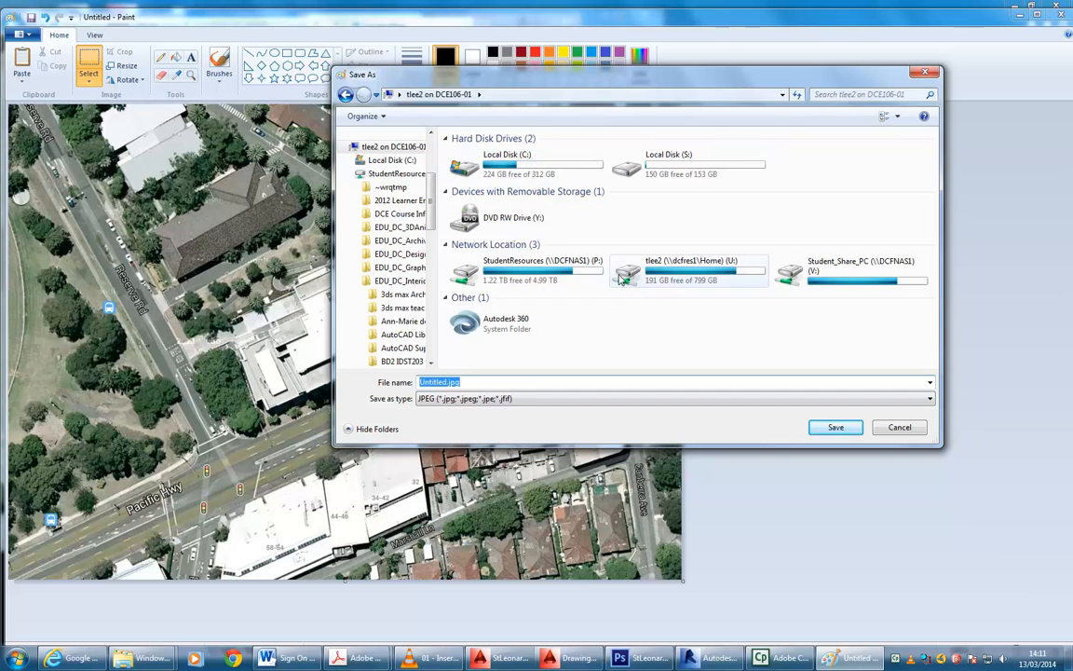
{"action": "double_click", "coordinate": [704, 276]}
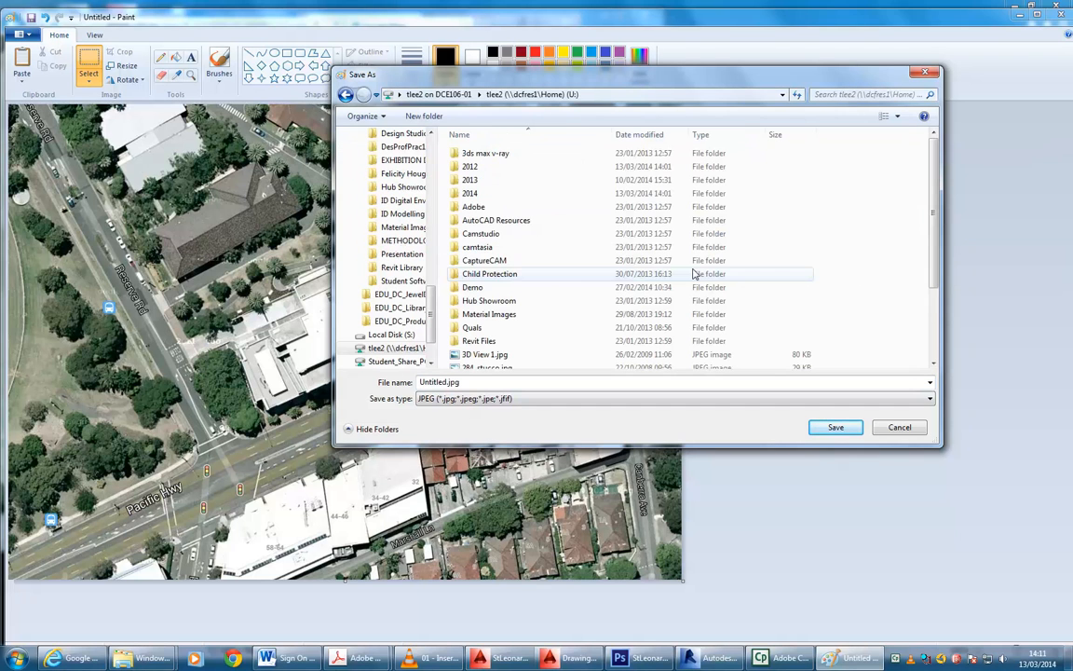
{"action": "left_click", "coordinate": [475, 194]}
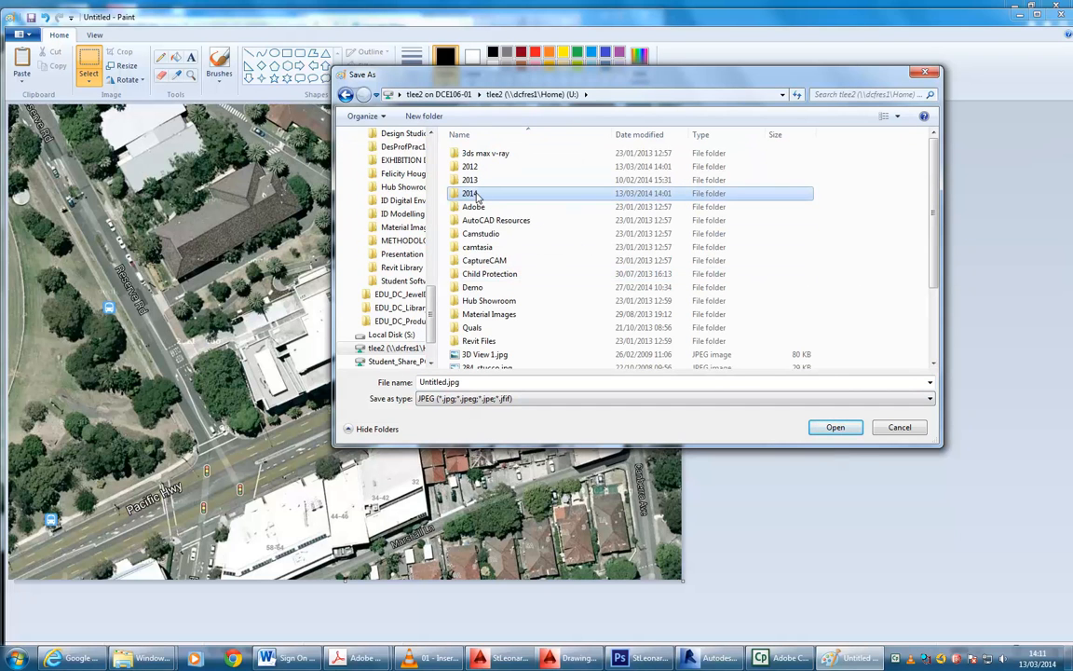
{"action": "key", "text": "Down"}
{"action": "double_click", "coordinate": [474, 194]}
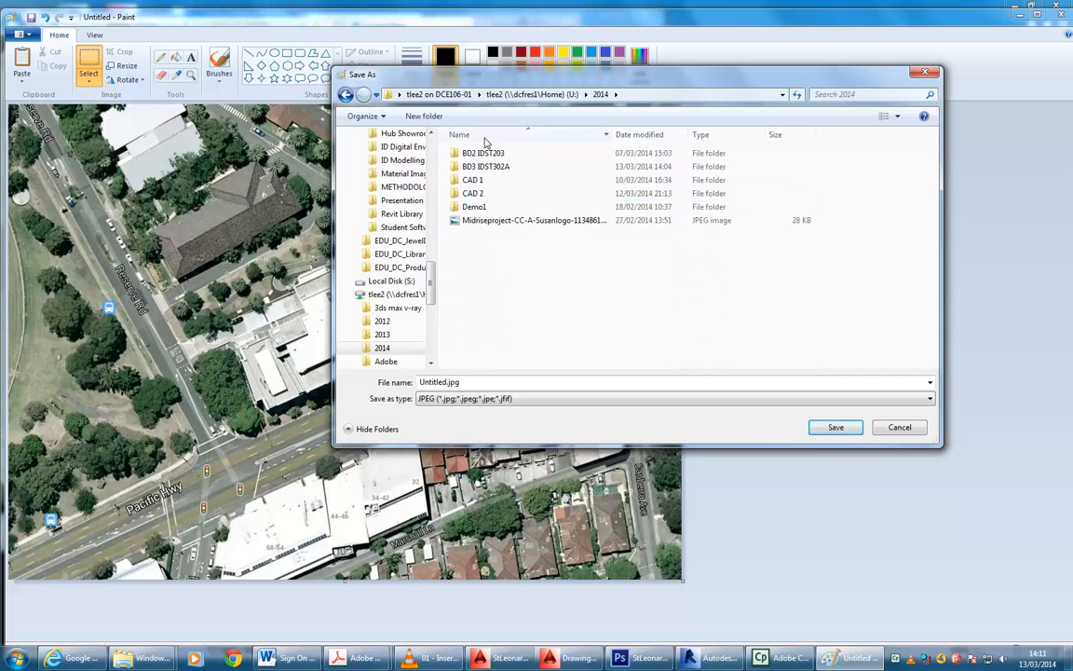
{"action": "double_click", "coordinate": [480, 166]}
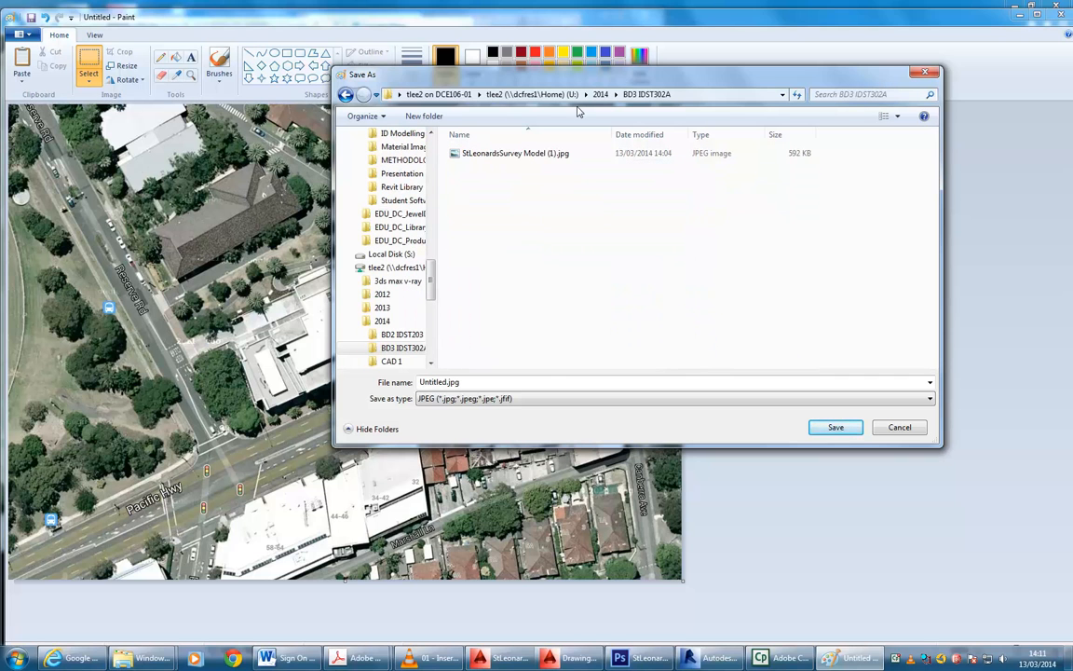
- Name the JPEG StLeonardsSatView and save it in the BD3 IDST302A folder
{"action": "left_click", "coordinate": [480, 382]}
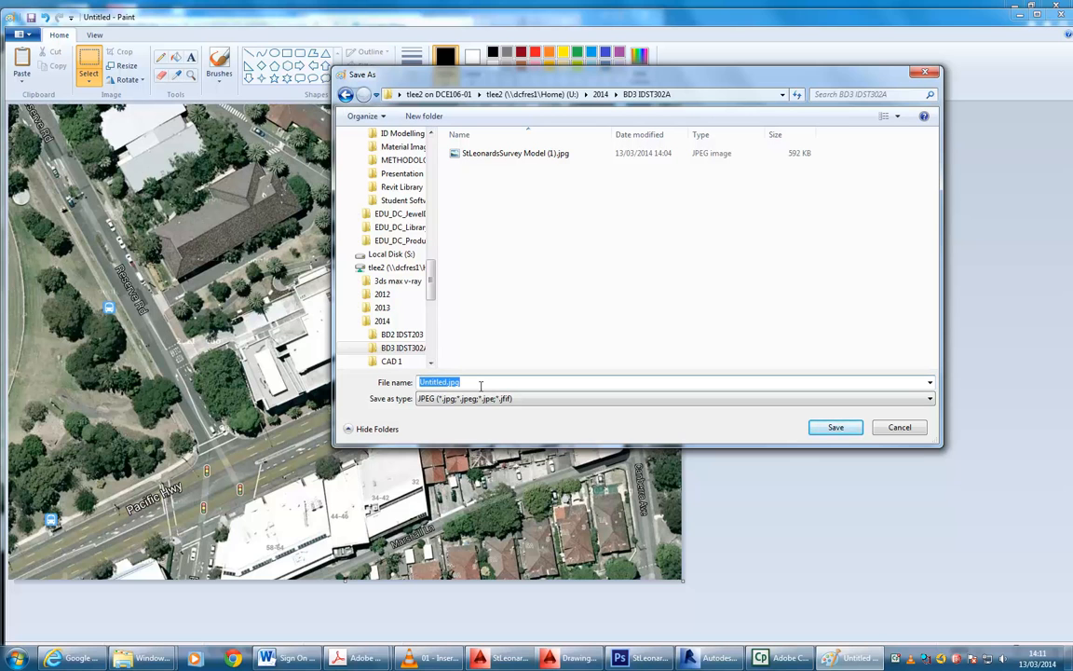
{"action": "type", "text": "StLeonards"}
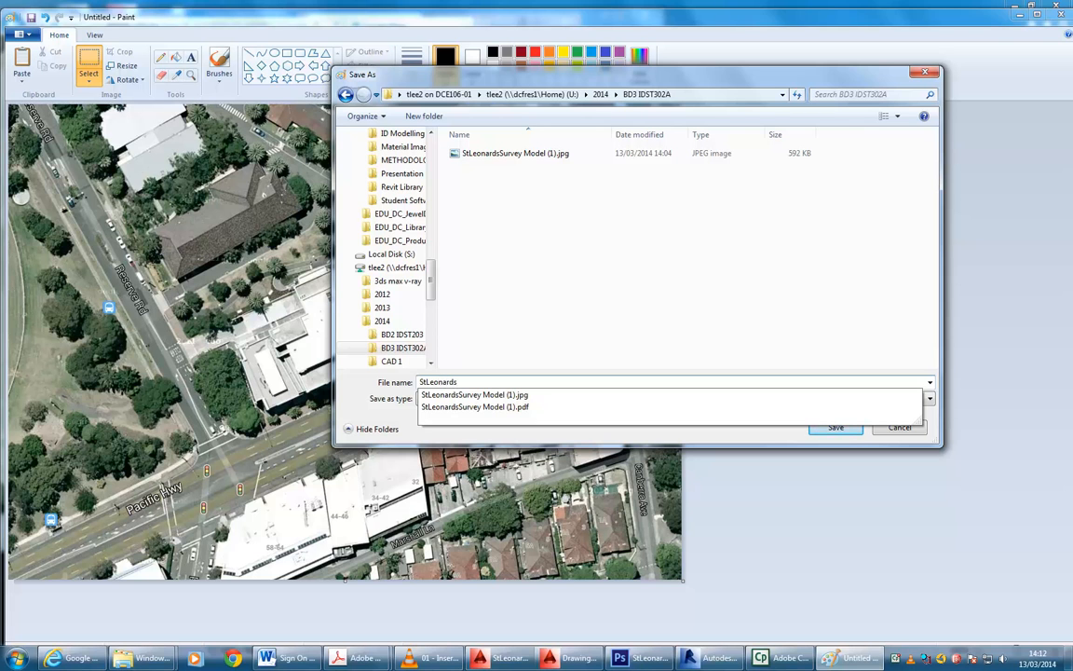
{"action": "type", "text": "Sat"}
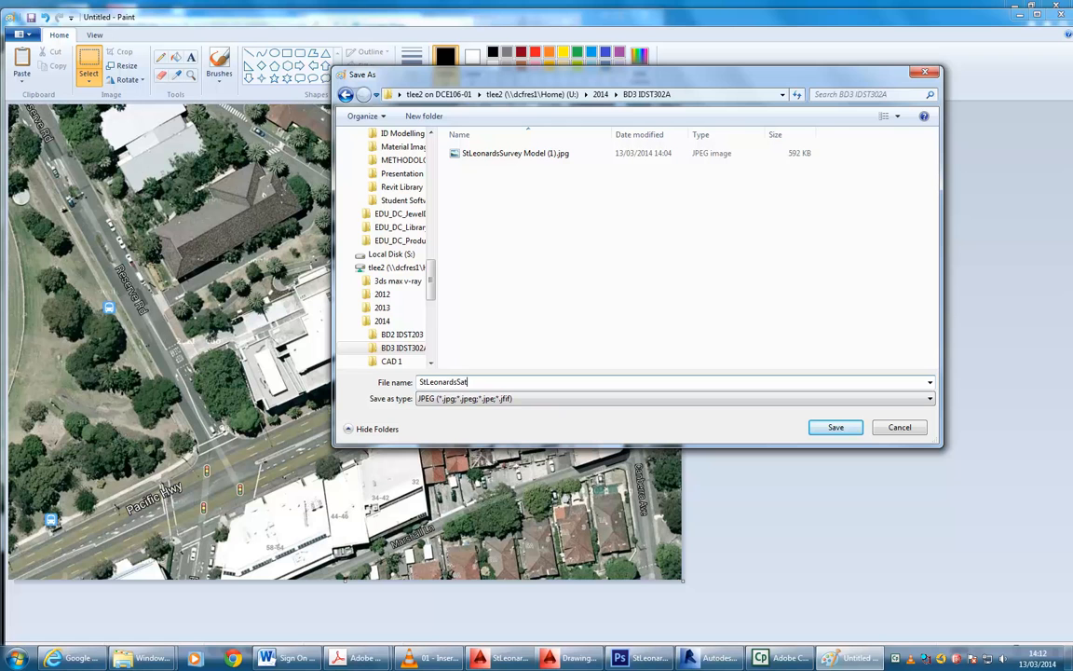
{"action": "type", "text": "View"}
{"action": "left_click", "coordinate": [826, 424]}
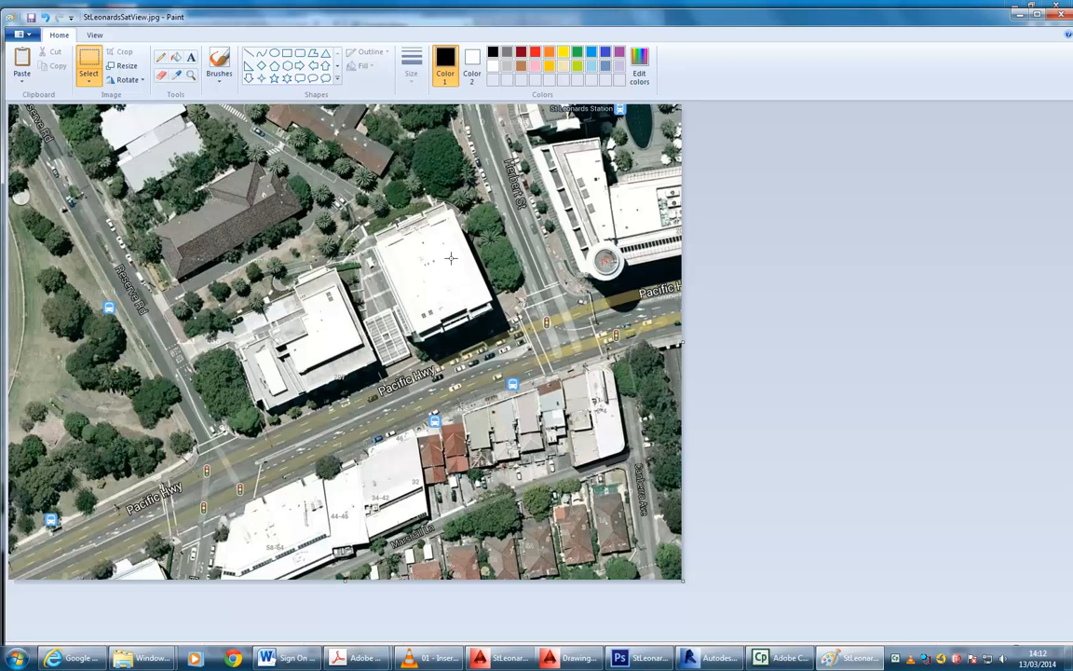
- Switch to AutoCAD with Drawing1 and maximize its window
{"action": "left_click", "coordinate": [571, 658]}
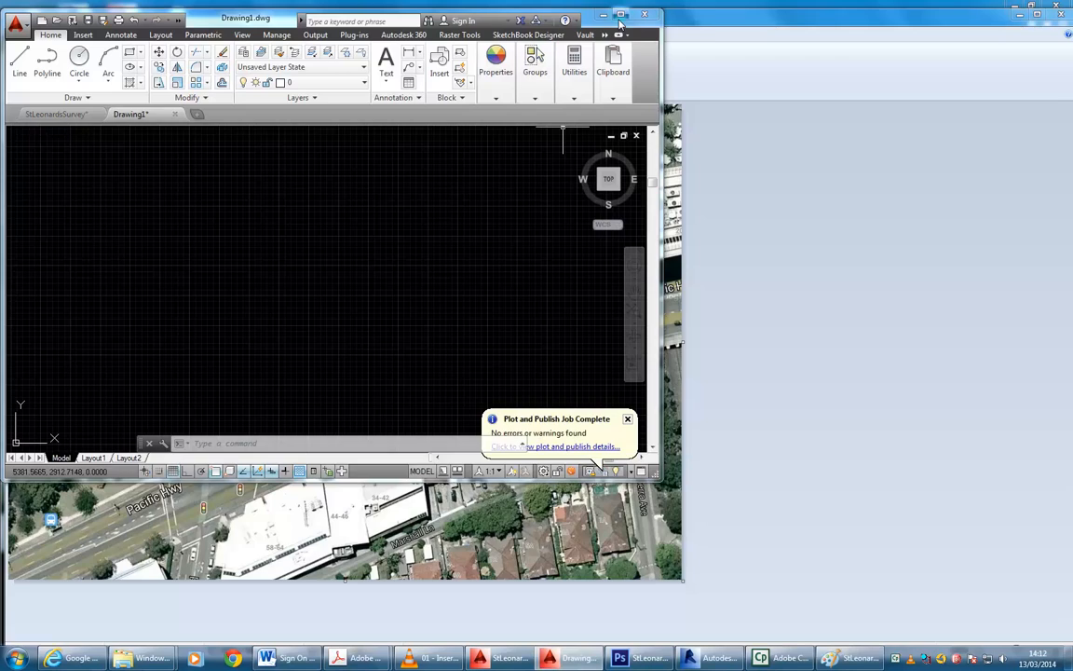
{"action": "left_click", "coordinate": [621, 16]}
{"action": "mouse_move", "coordinate": [314, 257]}
{"action": "middle_mouse_down"}
{"action": "mouse_move", "coordinate": [410, 280]}
{"action": "mouse_move", "coordinate": [341, 268]}
{"action": "middle_mouse_up"}
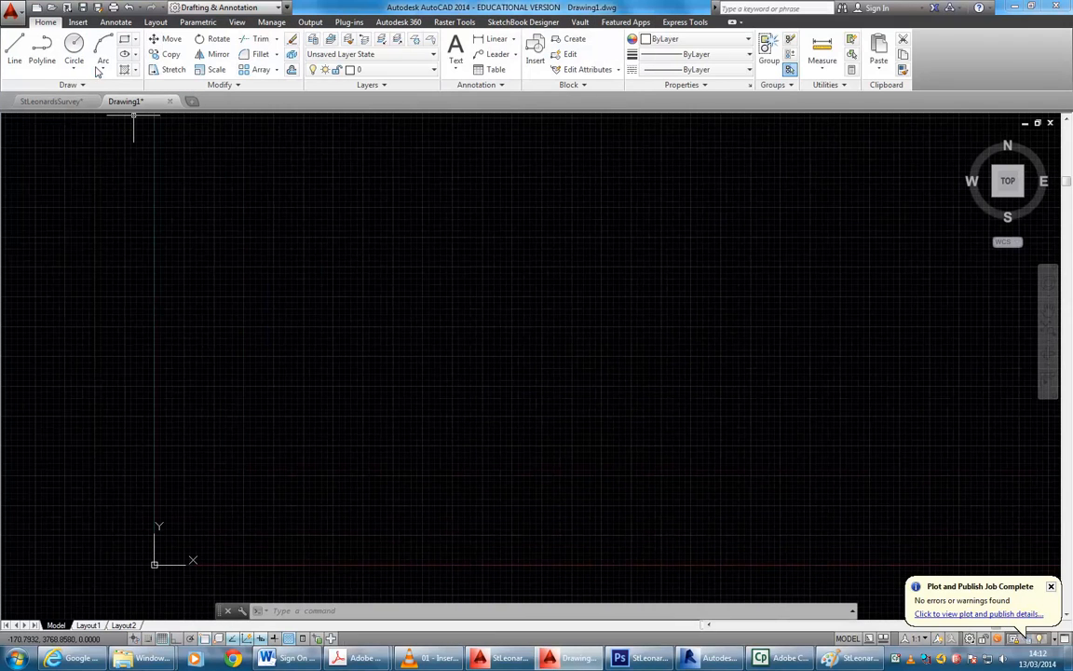
- Start attaching an image reference and open StLeonardsSatView.jpg from 2014 > BD3 IDST302A on the U: home drive
{"action": "left_click", "coordinate": [79, 24]}
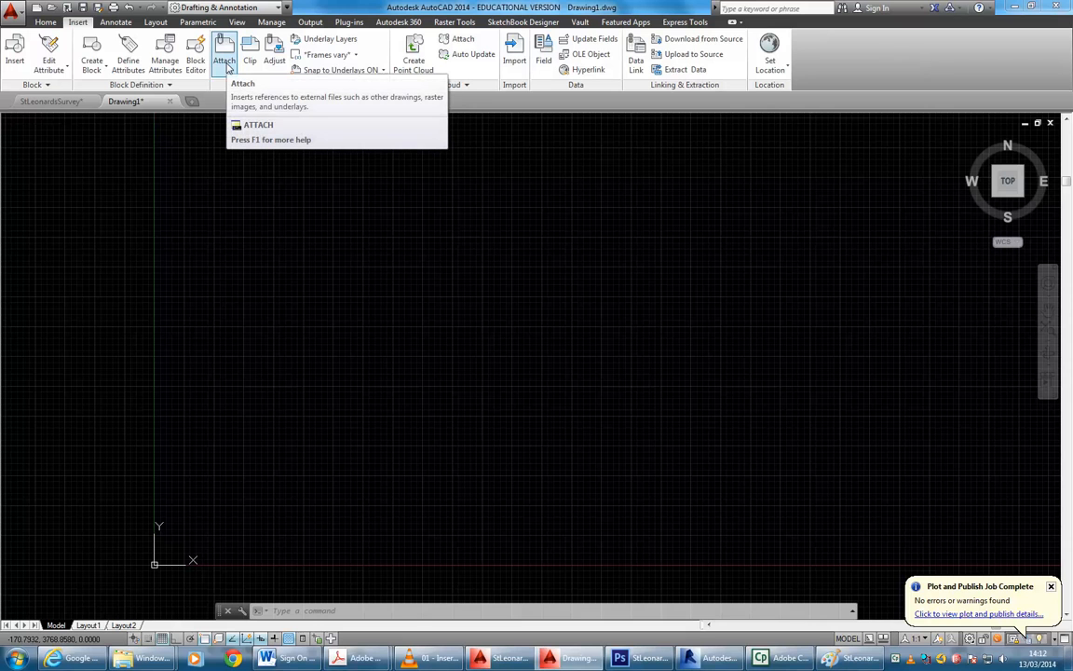
{"action": "left_click", "coordinate": [226, 64]}
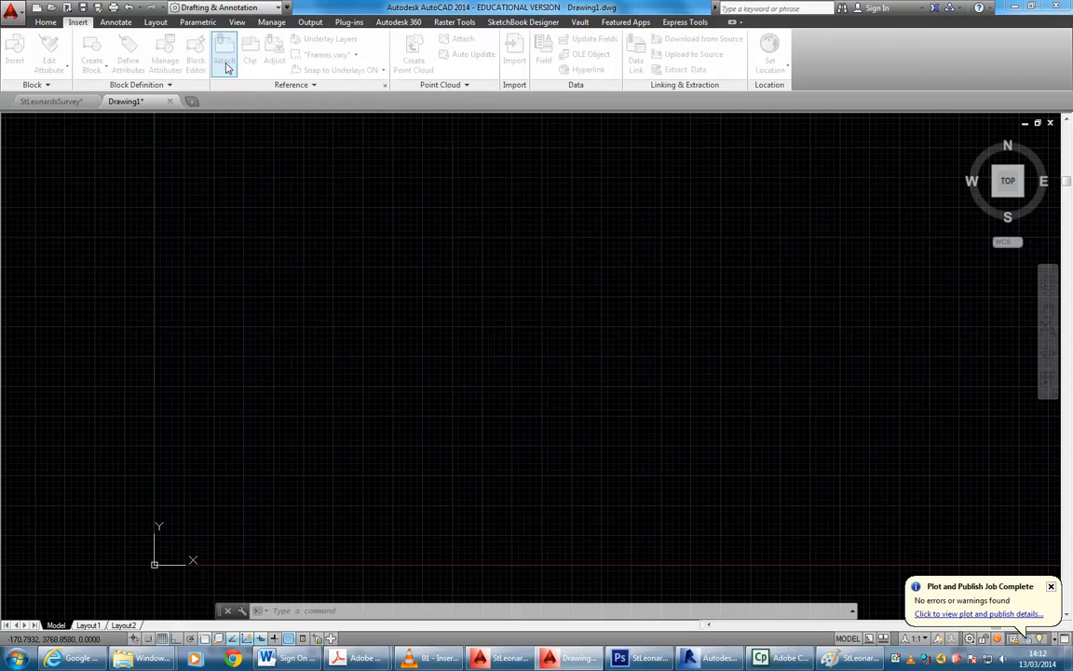
{"action": "left_click", "coordinate": [475, 195]}
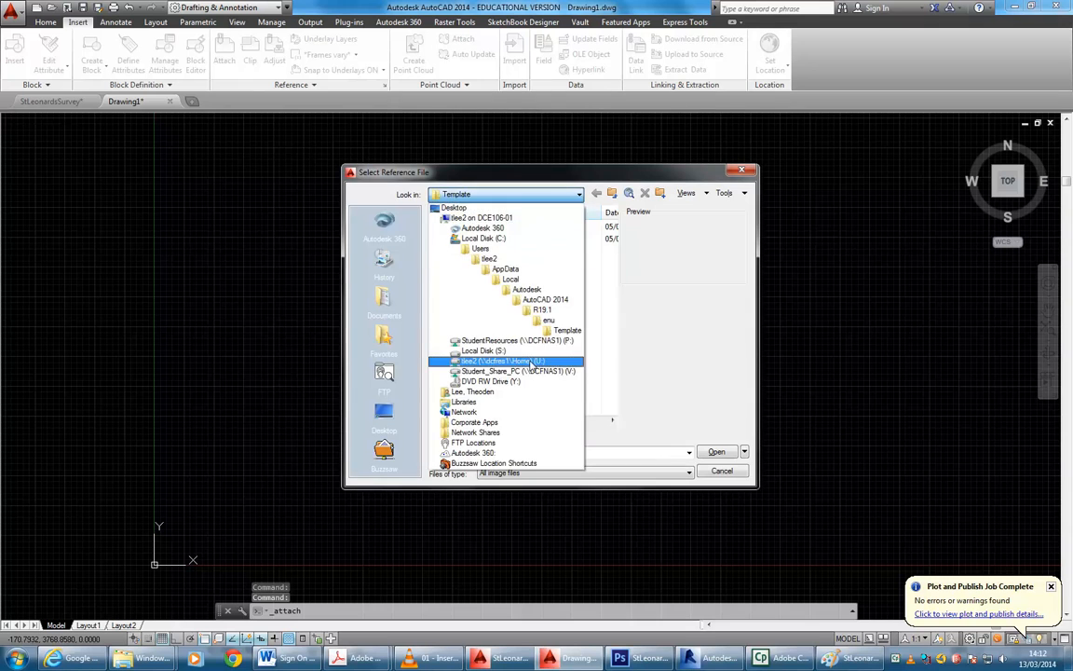
{"action": "left_click", "coordinate": [480, 359]}
{"action": "double_click", "coordinate": [477, 264]}
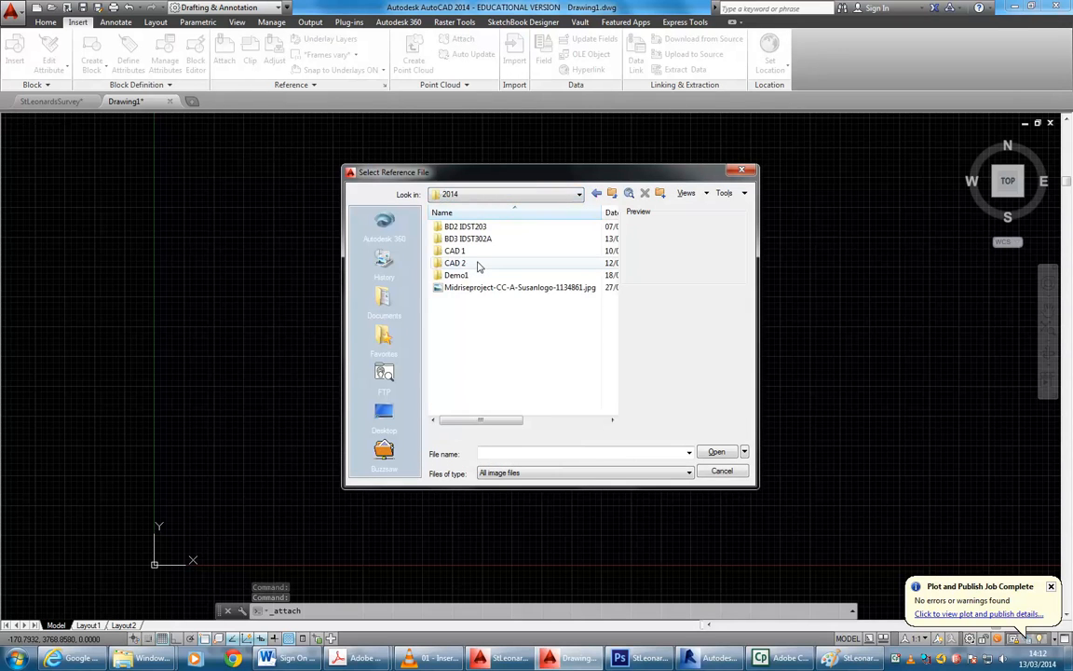
{"action": "double_click", "coordinate": [472, 240]}
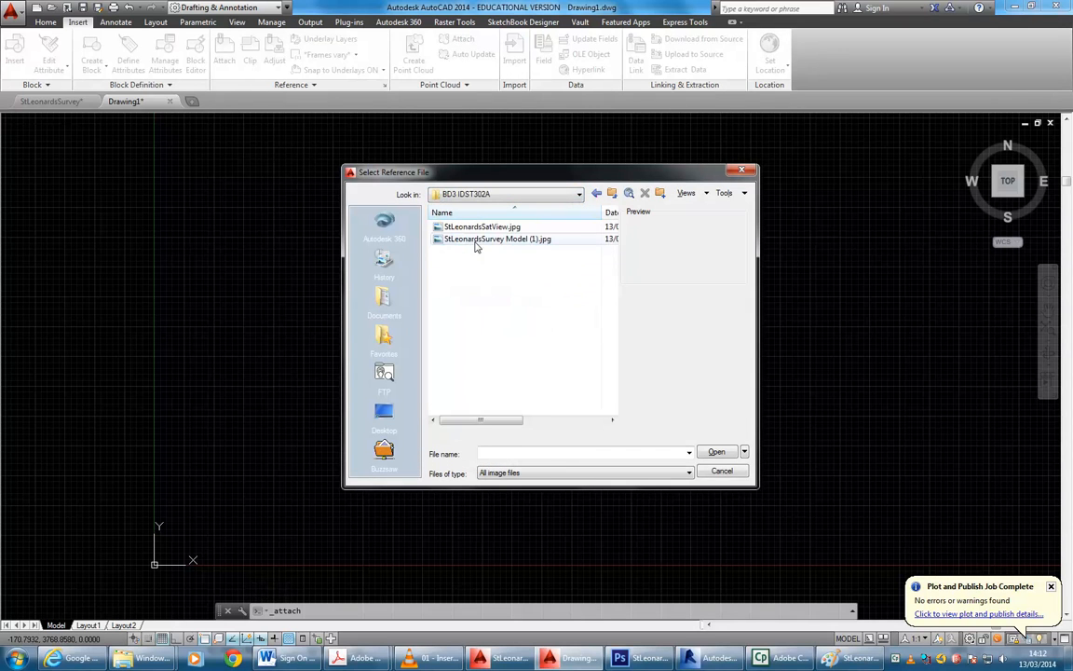
{"action": "left_click", "coordinate": [481, 227]}
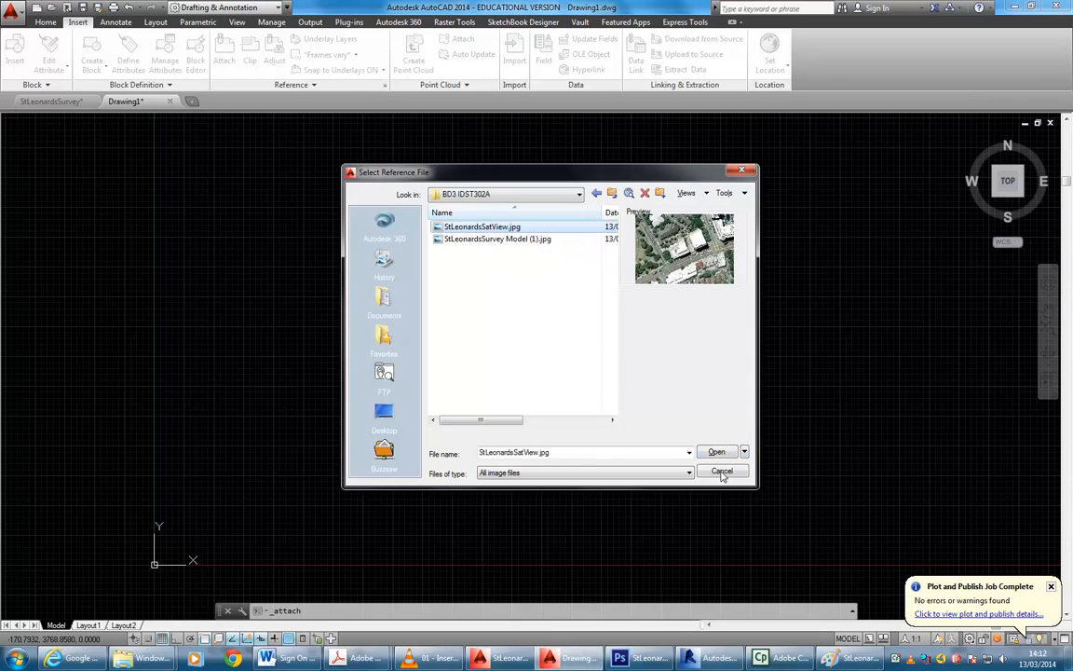
{"action": "left_click", "coordinate": [717, 453]}
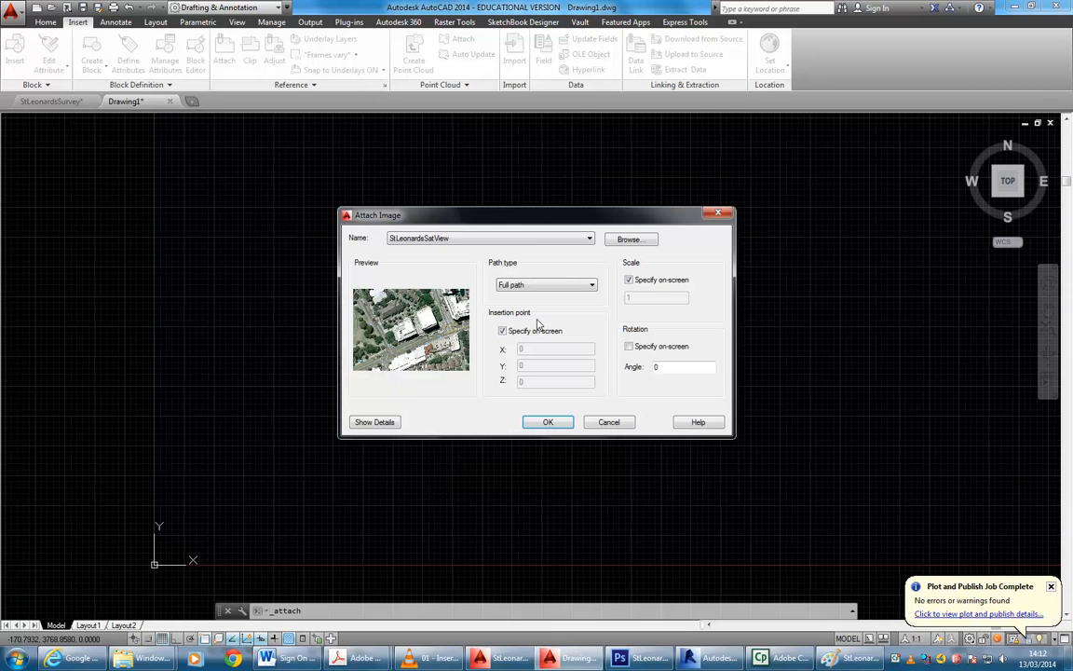
- Attach the satellite image with a fixed insertion point of 0,0,0, scale 1 and rotation 0
{"action": "left_click", "coordinate": [502, 332]}
{"action": "left_click", "coordinate": [629, 279]}
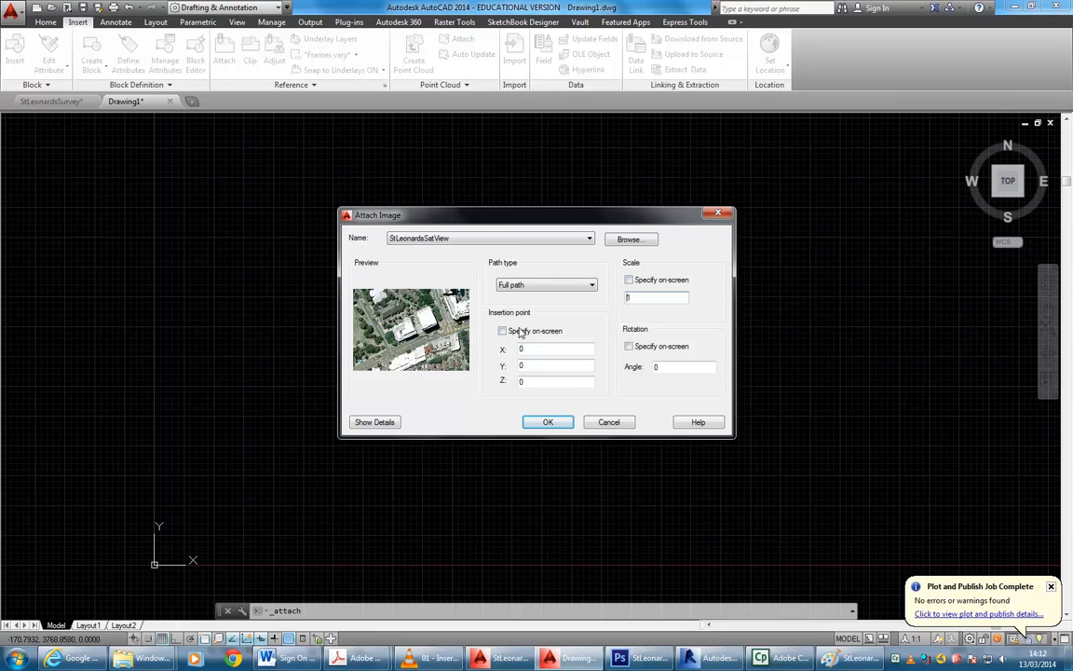
{"action": "left_click", "coordinate": [549, 422]}
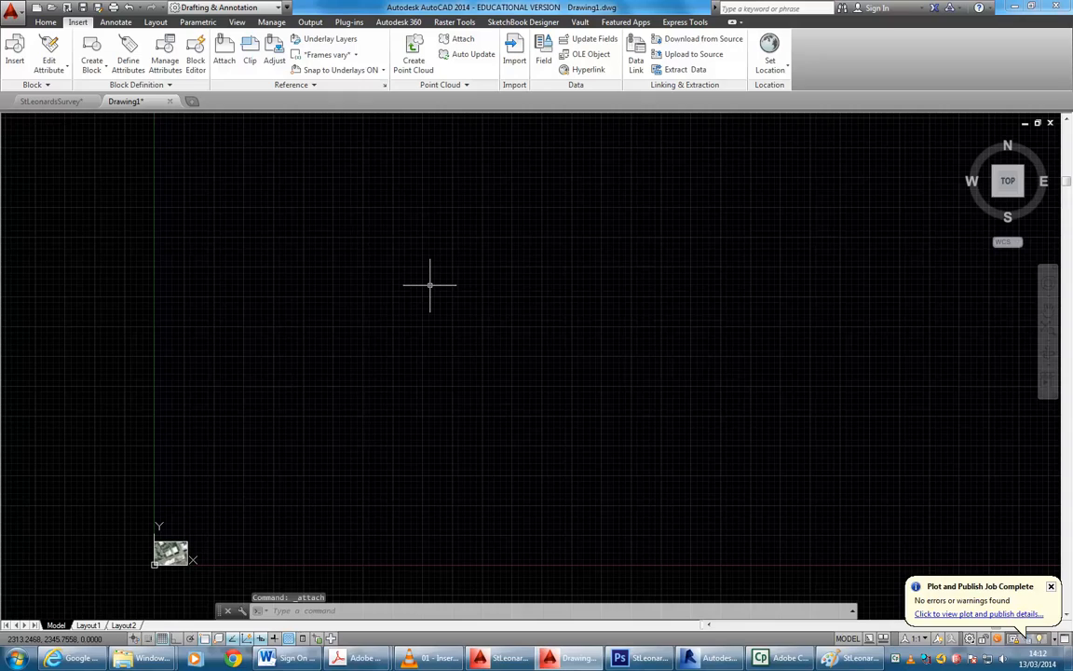
{"action": "middle_click", "coordinate": [430, 285]}
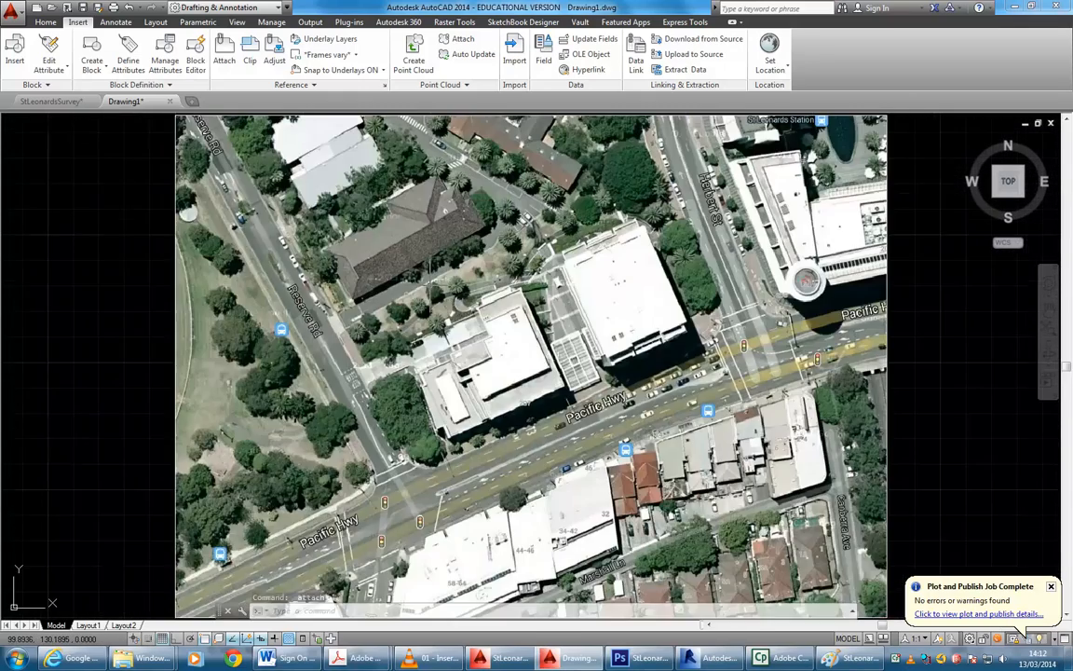
- Examine the attached satellite image around the site buildings and Pacific Hwy, both close up and as a whole
{"action": "scroll", "coordinate": [431, 287], "scroll_direction": "down", "scroll_amount": 1}
{"action": "scroll", "coordinate": [430, 287], "scroll_direction": "up", "scroll_amount": 1}
{"action": "scroll", "coordinate": [430, 287], "scroll_direction": "down", "scroll_amount": 1}
{"action": "scroll", "coordinate": [448, 291], "scroll_direction": "up", "scroll_amount": 2}
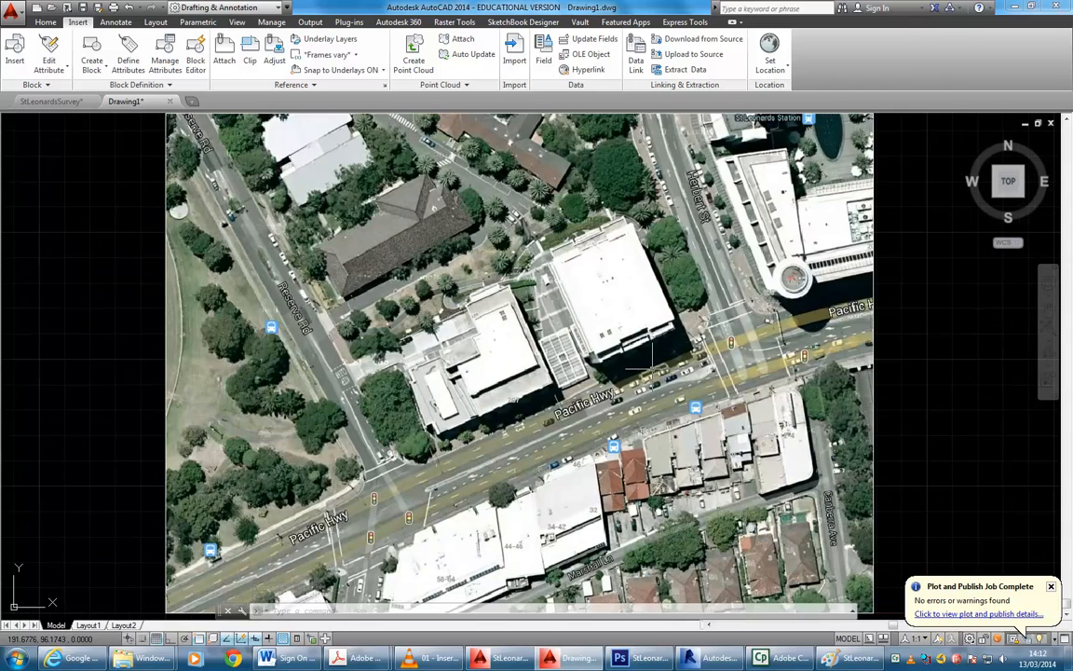
{"action": "scroll", "coordinate": [608, 367], "scroll_direction": "down", "scroll_amount": 1}
{"action": "scroll", "coordinate": [600, 397], "scroll_direction": "down", "scroll_amount": 1}
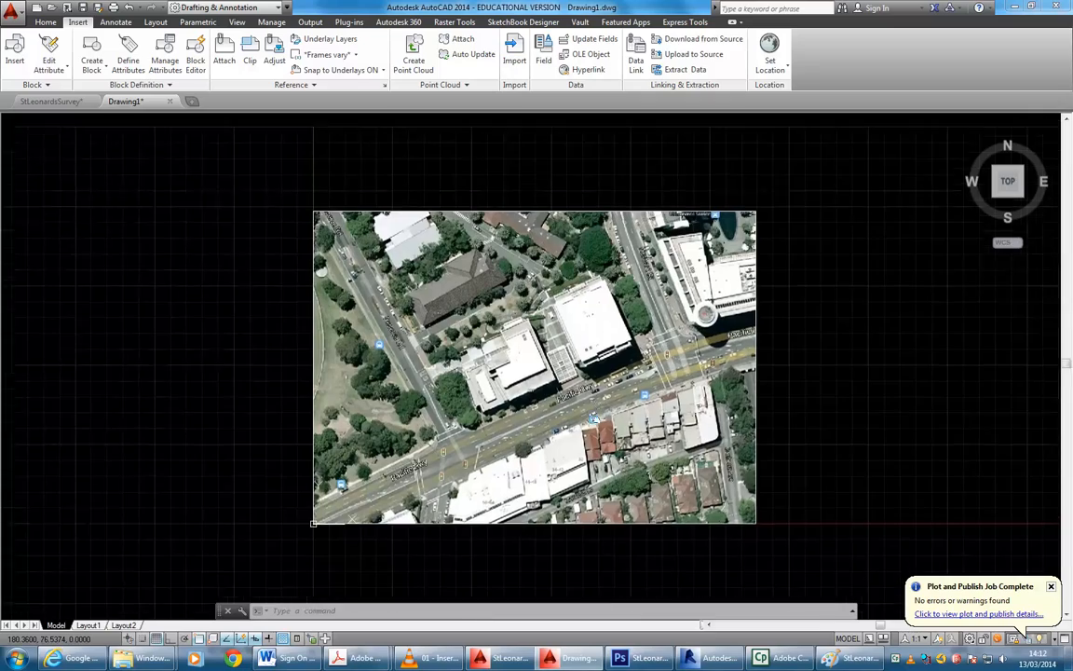
{"action": "scroll", "coordinate": [659, 346], "scroll_direction": "up", "scroll_amount": 2}
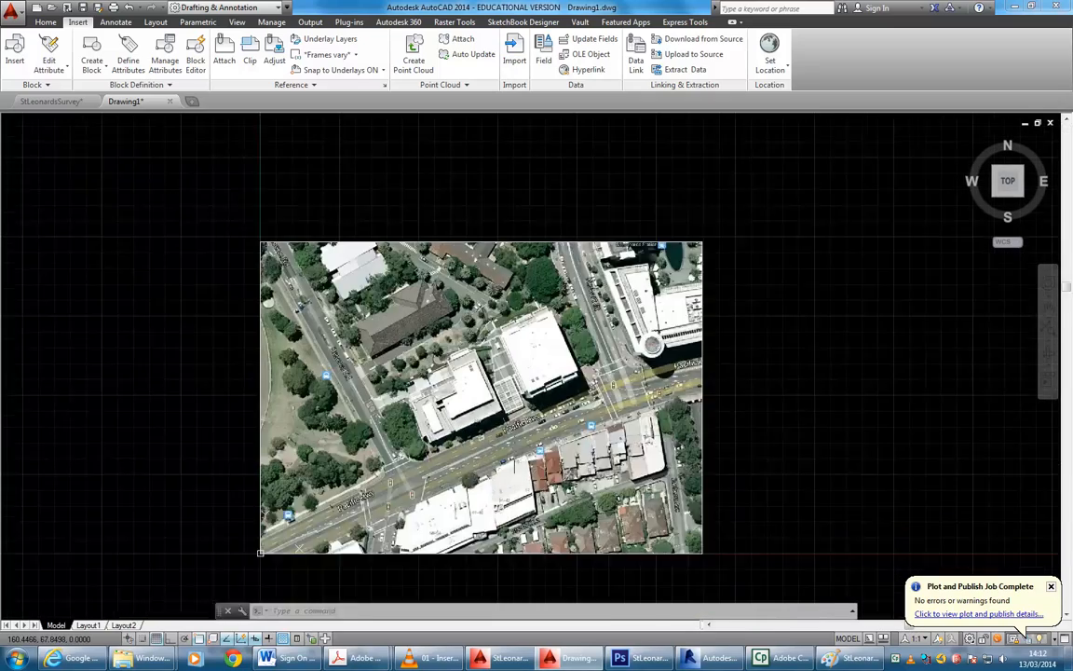
{"action": "scroll", "coordinate": [522, 419], "scroll_direction": "down", "scroll_amount": 2}
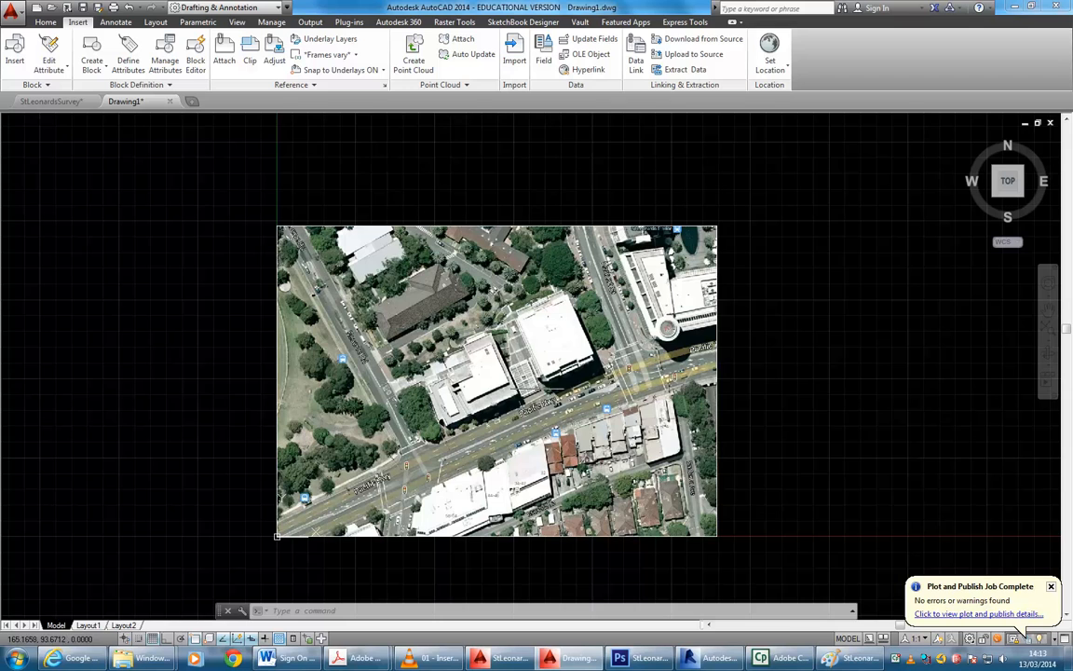
{"action": "scroll", "coordinate": [530, 391], "scroll_direction": "up", "scroll_amount": 5}
{"action": "scroll", "coordinate": [530, 391], "scroll_direction": "down", "scroll_amount": 5}
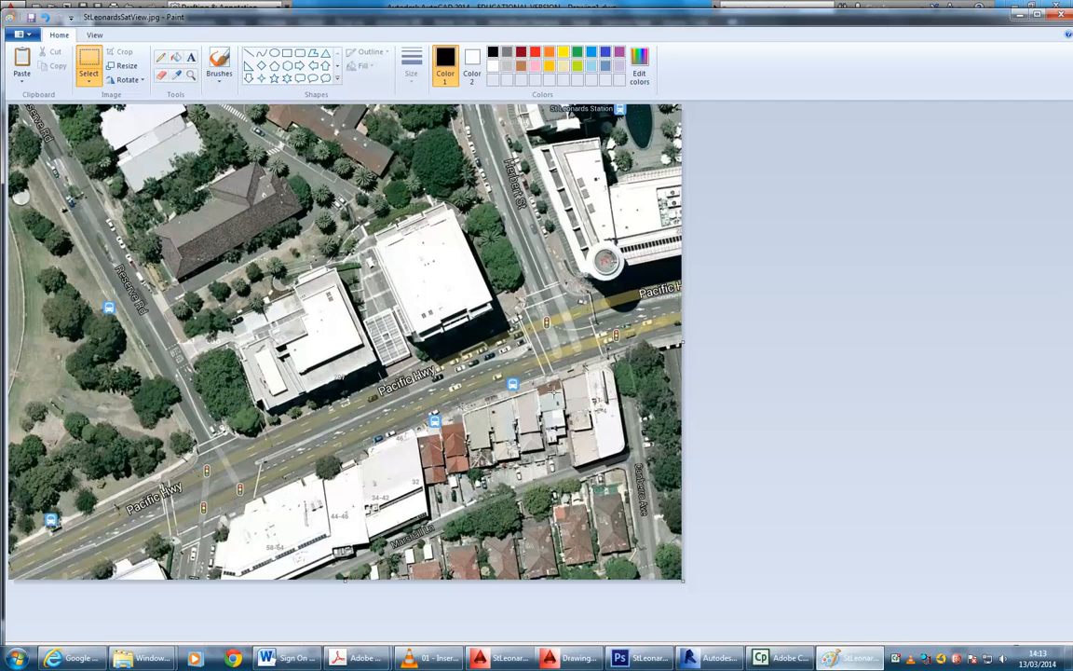
- Switch to Paint, undo the crop and find the map scale bar in the full Google Maps screenshot
{"action": "left_click", "coordinate": [853, 658]}
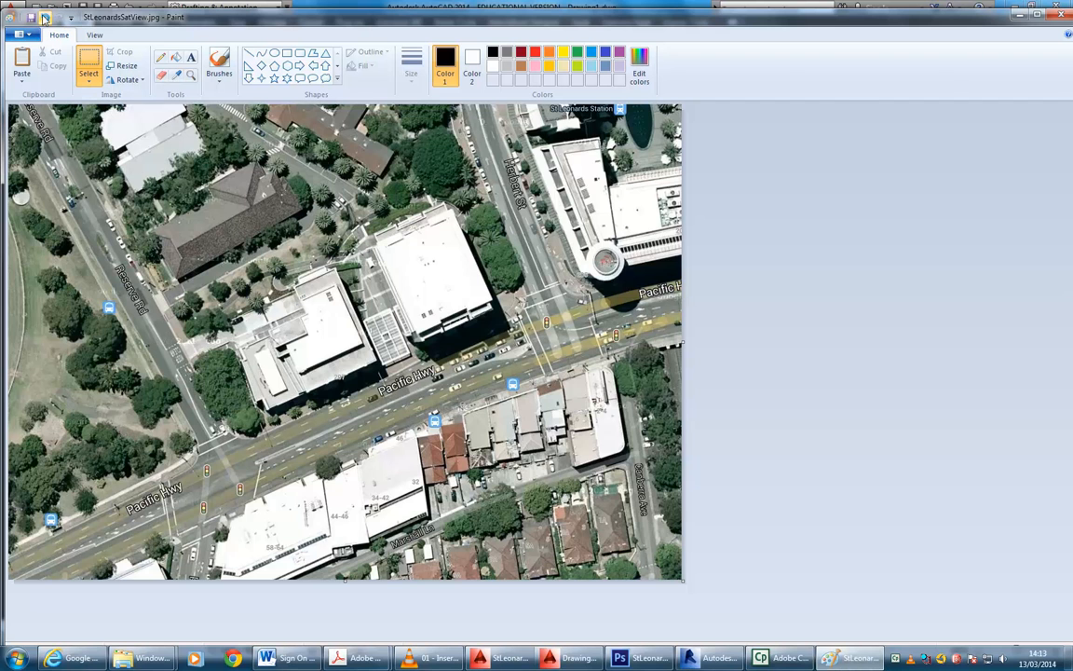
{"action": "left_click", "coordinate": [44, 18]}
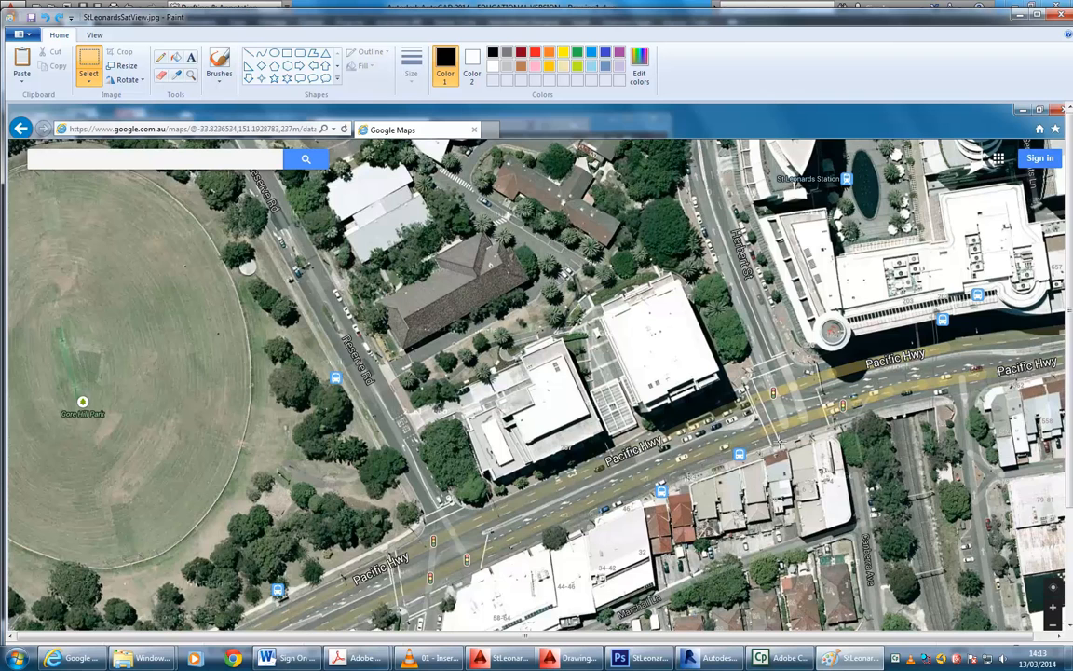
{"action": "scroll", "coordinate": [1006, 352], "scroll_direction": "down", "scroll_amount": 4}
{"action": "key", "text": "alt"}
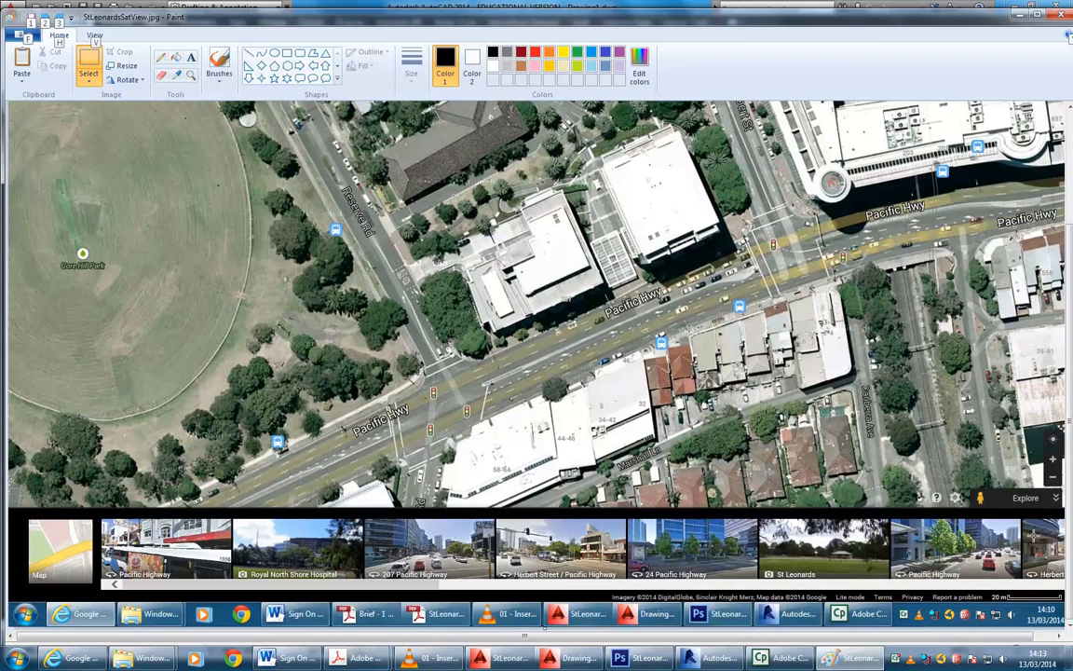
{"action": "key", "text": "alt"}
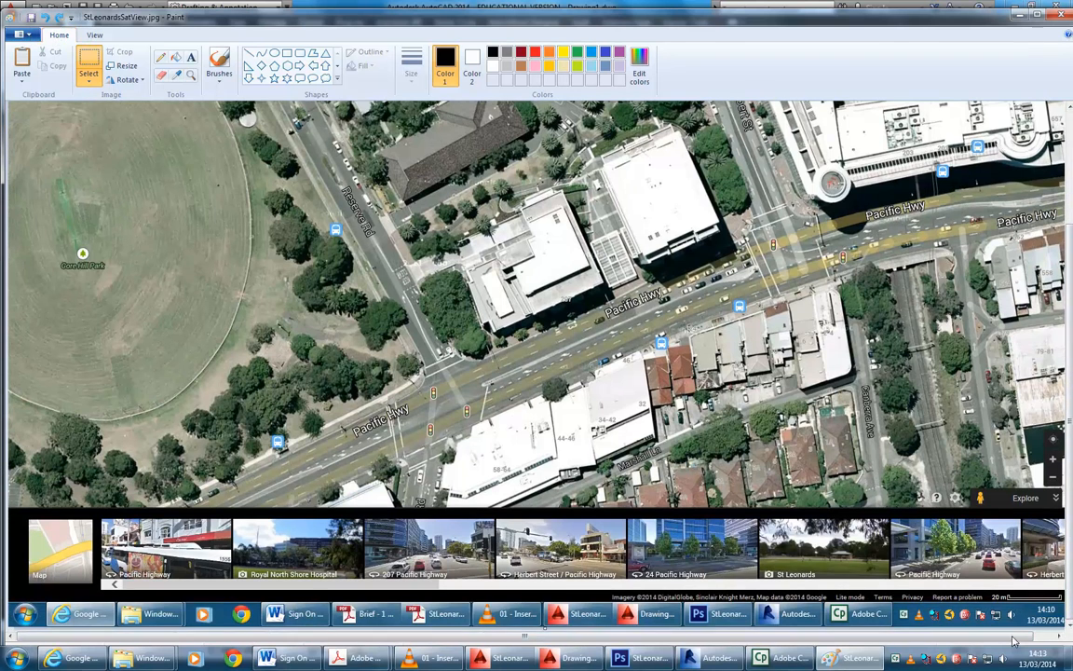
- Crop the screenshot to a 1495 × 895 px area that keeps the site map and the 20 m scale bar
{"action": "left_click", "coordinate": [1036, 16]}
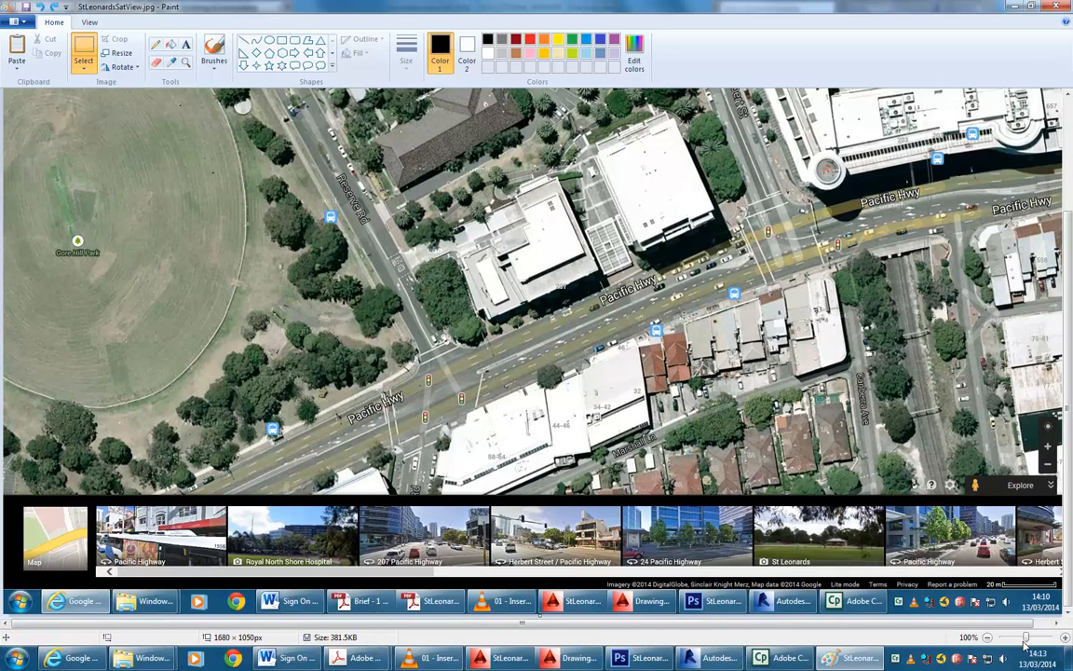
{"action": "left_click", "coordinate": [1022, 639]}
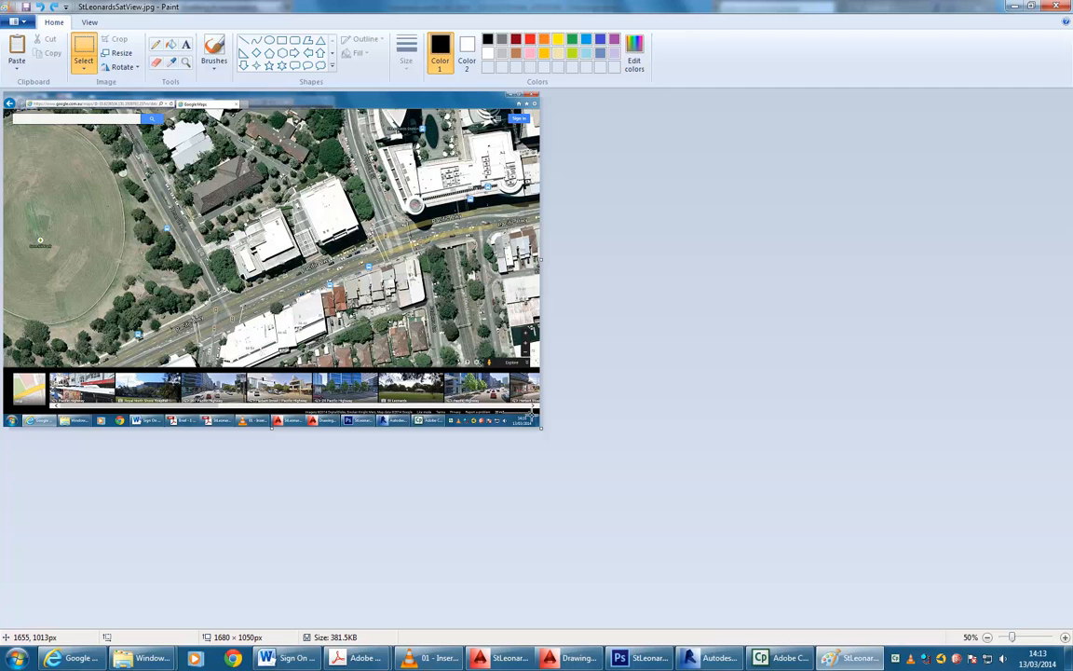
{"action": "left_click", "coordinate": [84, 49]}
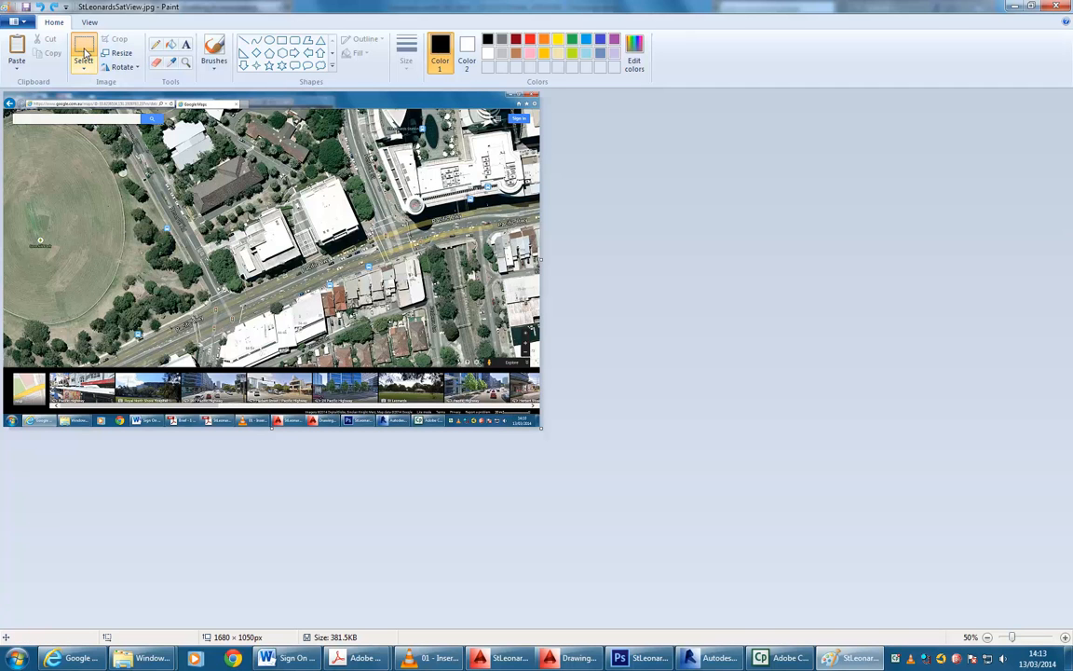
{"action": "left_click_drag", "start_coordinate": [538, 421], "coordinate": [54, 115]}
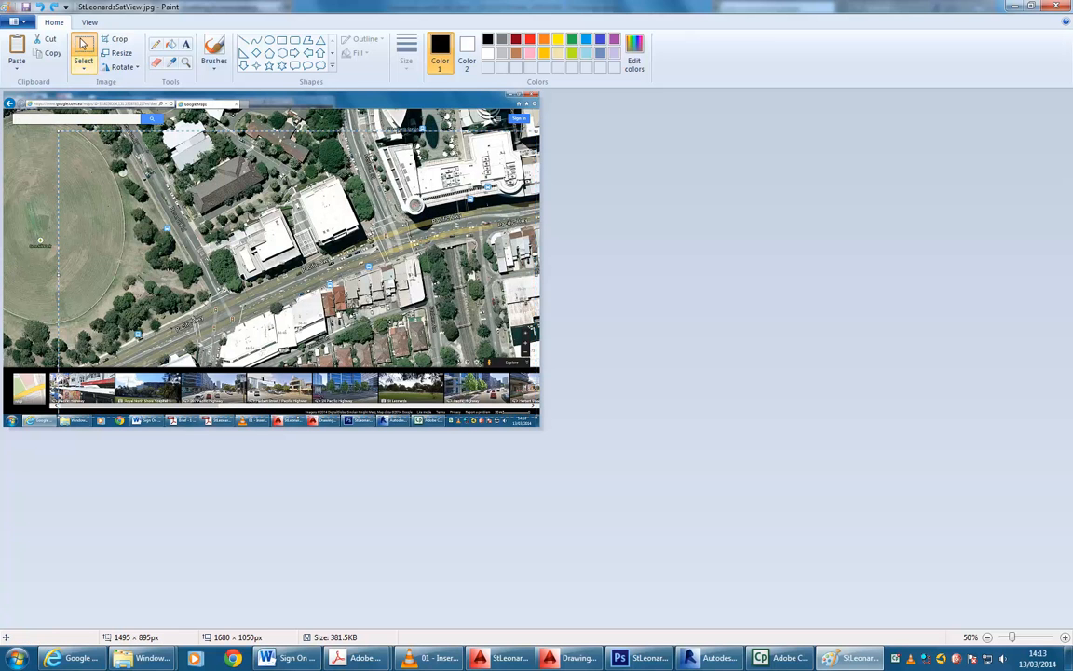
{"action": "left_click", "coordinate": [112, 39]}
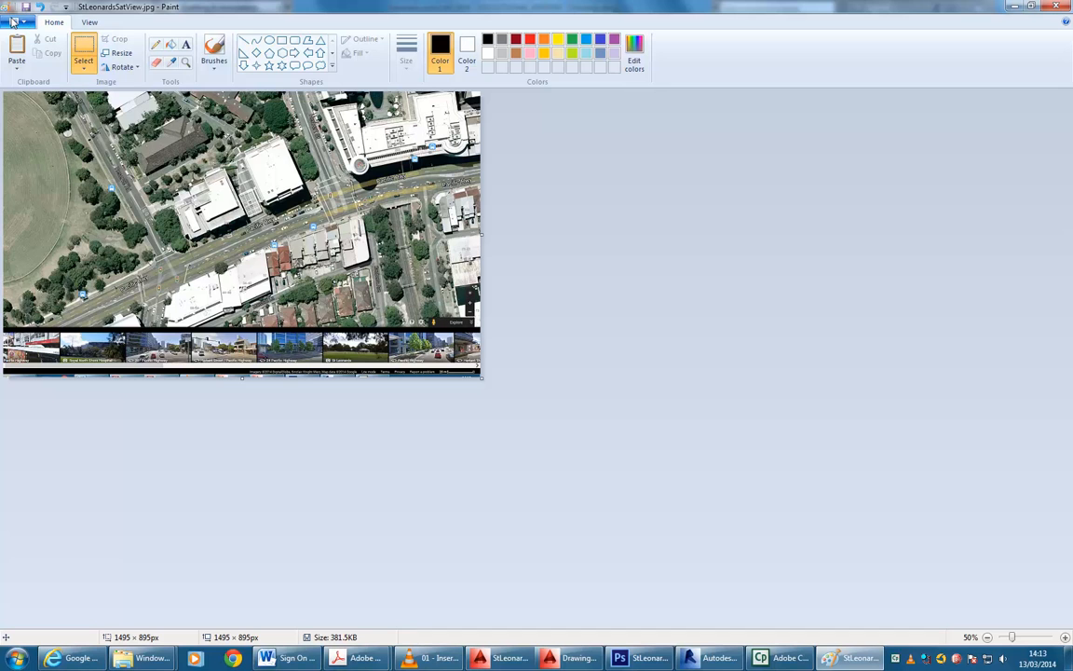
- Try to save the cropped picture over the existing StLeonardsSatView.jpg in the BD3 IDST302A folder
{"action": "left_click", "coordinate": [17, 25]}
{"action": "left_click", "coordinate": [43, 129]}
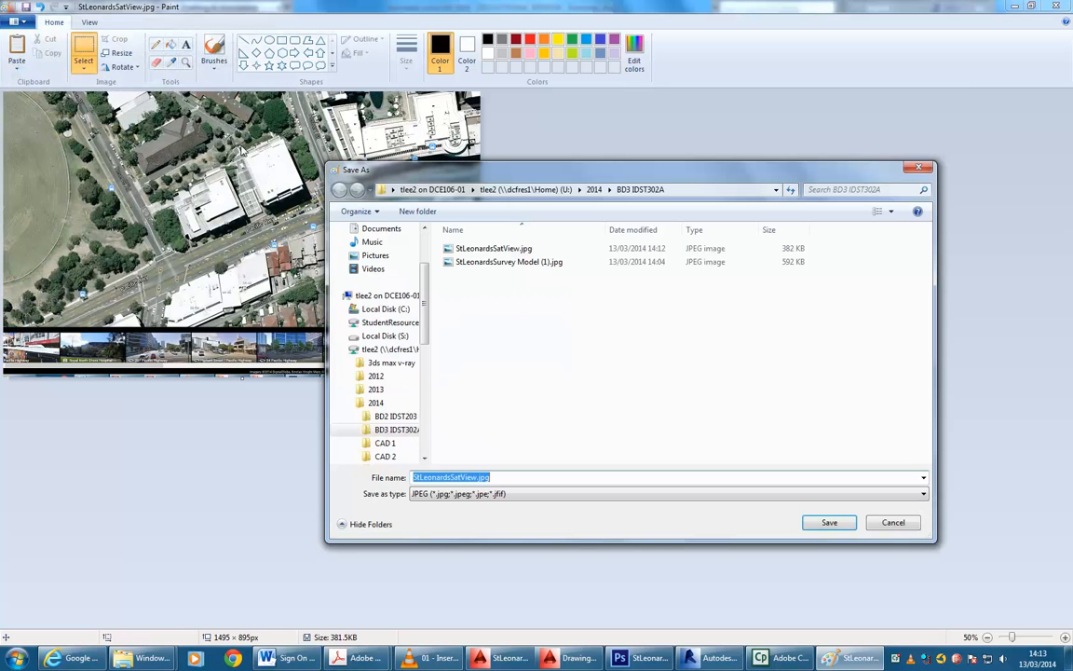
{"action": "left_click", "coordinate": [830, 522]}
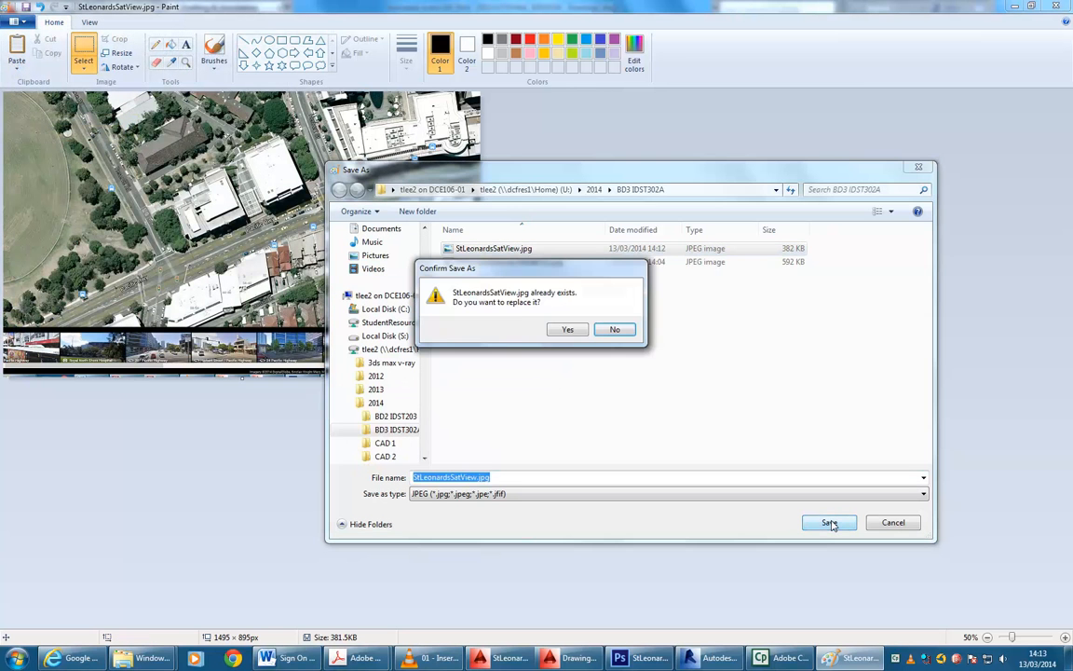
{"action": "left_click", "coordinate": [565, 330]}
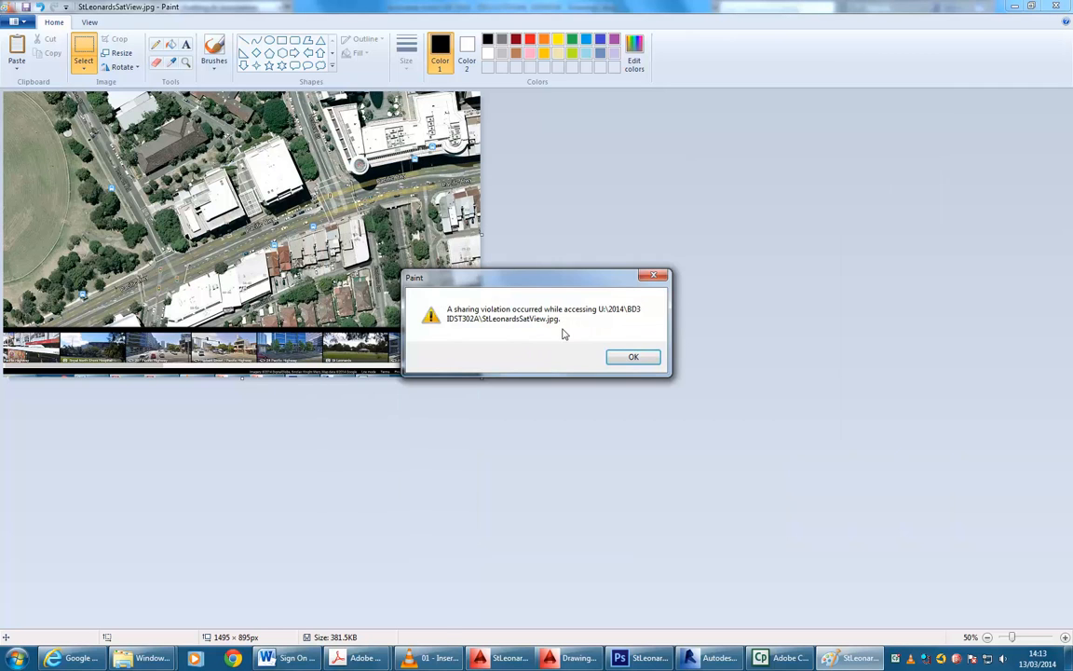
{"action": "left_click", "coordinate": [638, 361]}
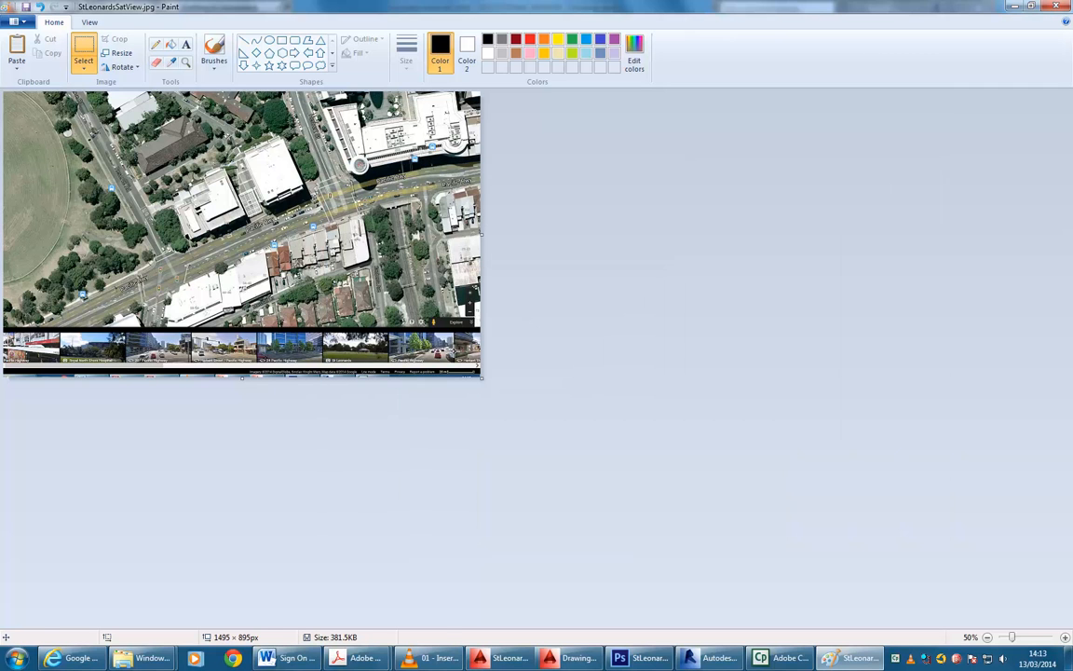
- Save the cropped picture as a new JPEG named StLeonardsSatView1.jpg in the BD3 IDST302A folder
{"action": "left_click", "coordinate": [14, 21]}
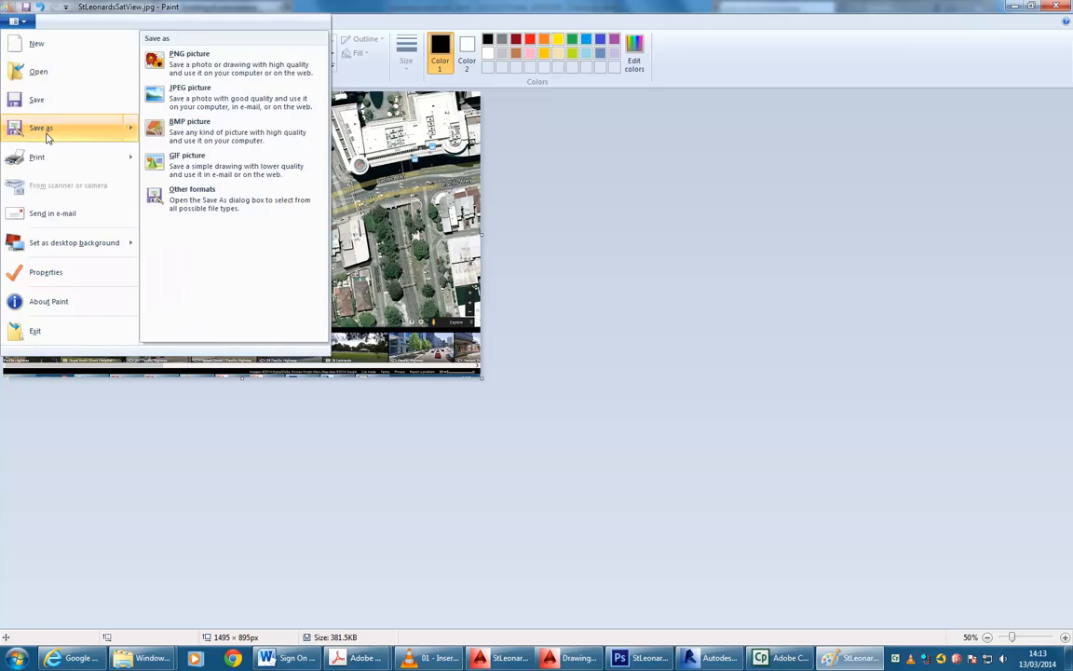
{"action": "left_click", "coordinate": [43, 131]}
{"action": "left_click", "coordinate": [490, 478]}
{"action": "type", "text": "1"}
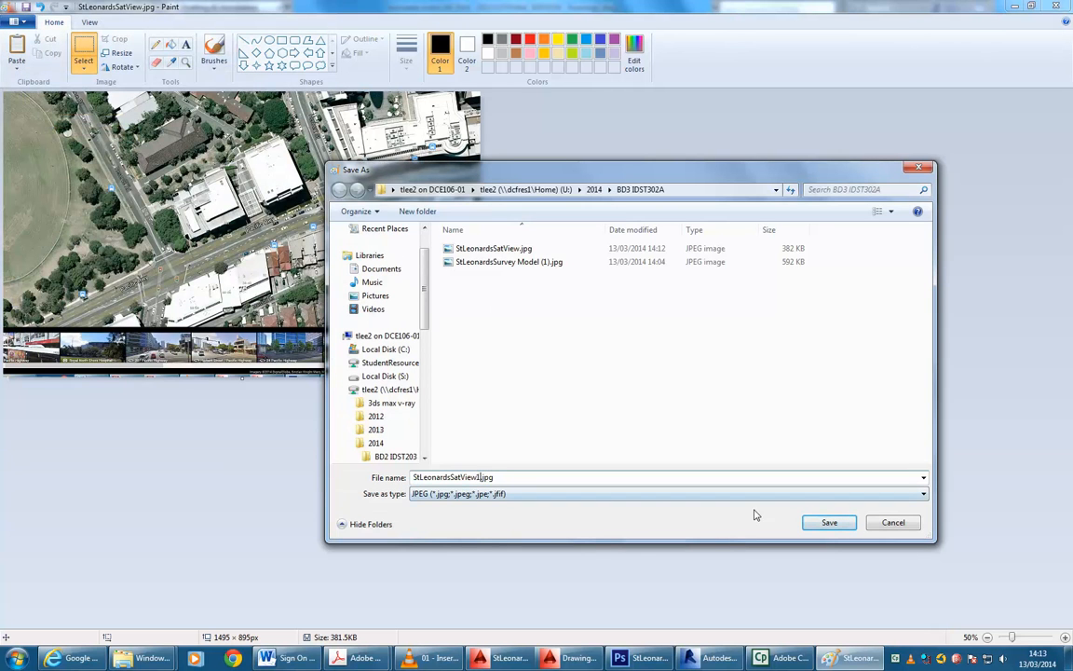
{"action": "left_click", "coordinate": [828, 521]}
- Switch to AutoCAD, erase the attached satellite image from Drawing1 and detach its image reference
{"action": "left_click", "coordinate": [560, 661]}
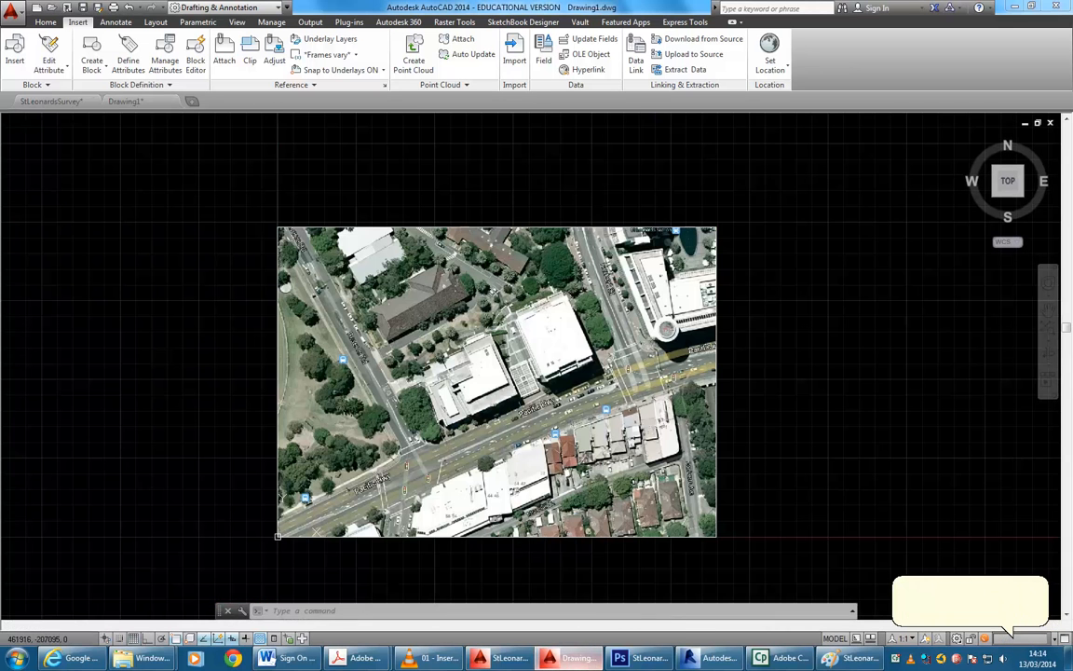
{"action": "left_click", "coordinate": [427, 199]}
{"action": "left_click", "coordinate": [426, 253]}
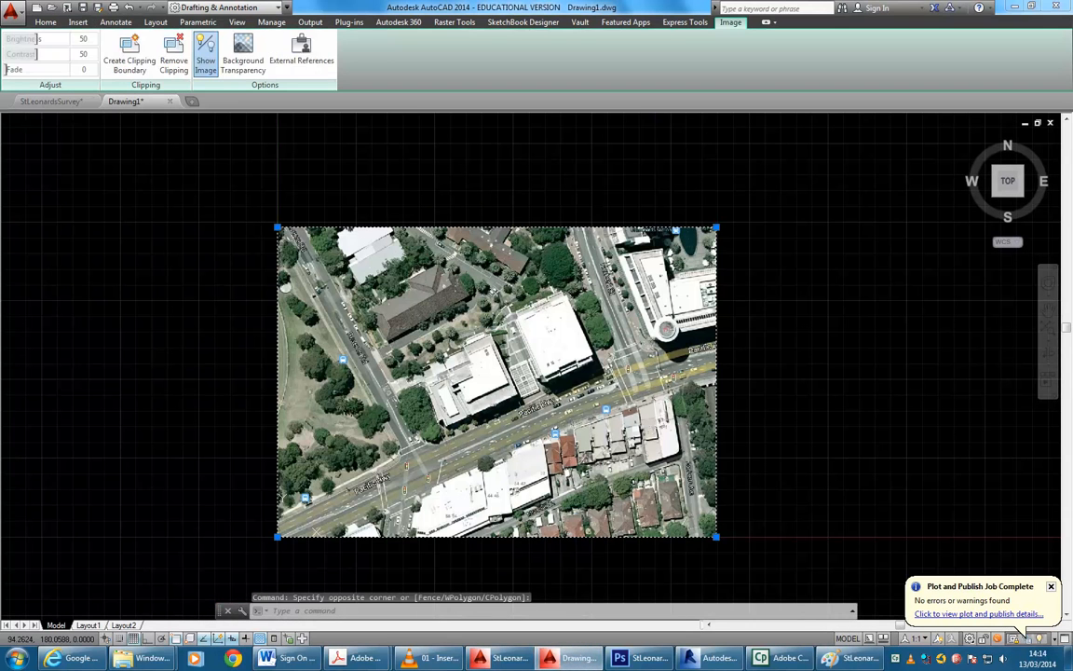
{"action": "key", "text": "Delete"}
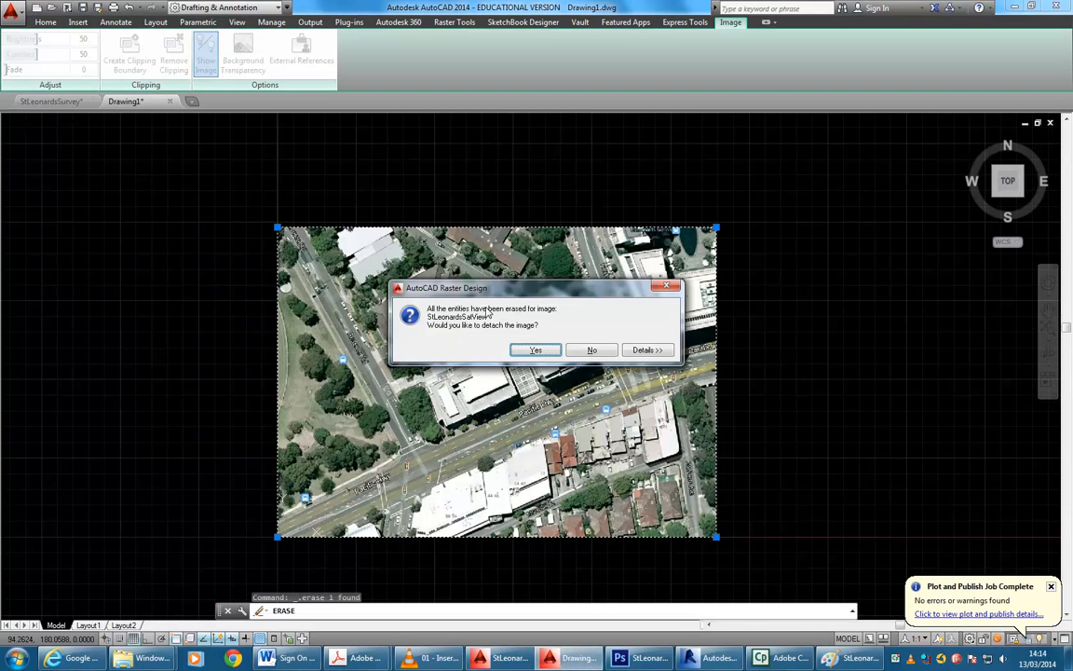
{"action": "left_click", "coordinate": [537, 351]}
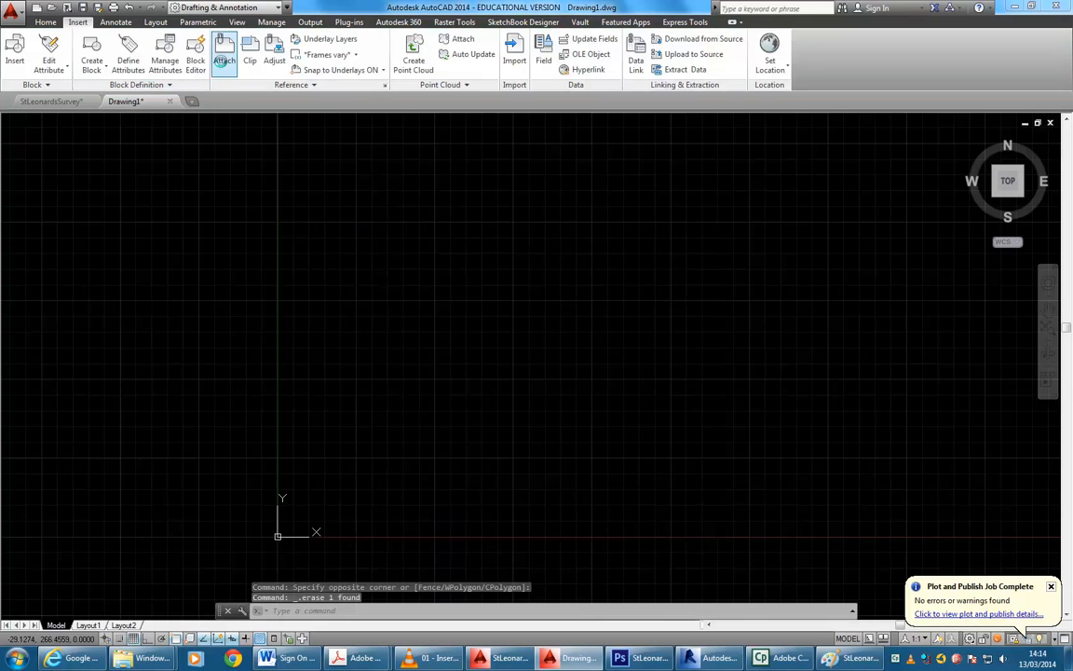
- Attach StLeonardsSatView1.jpg from BD3 IDST302A with insertion point 0,0,0, scale 1 and rotation 0
{"action": "left_click", "coordinate": [224, 60]}
{"action": "left_click", "coordinate": [497, 250]}
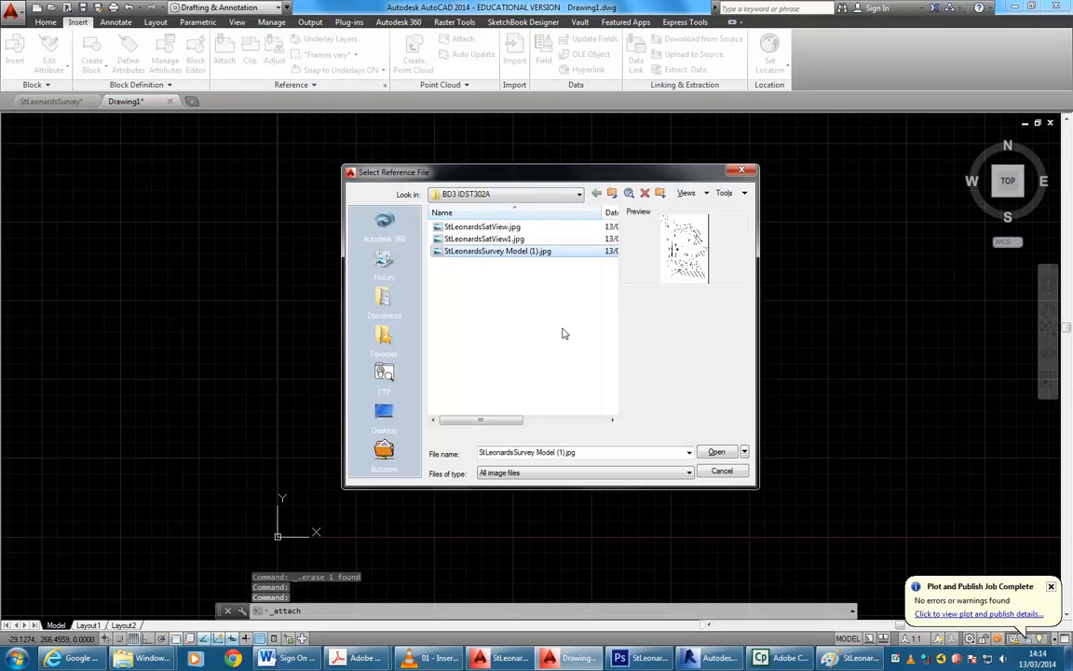
{"action": "left_click", "coordinate": [491, 241]}
{"action": "left_click", "coordinate": [717, 451]}
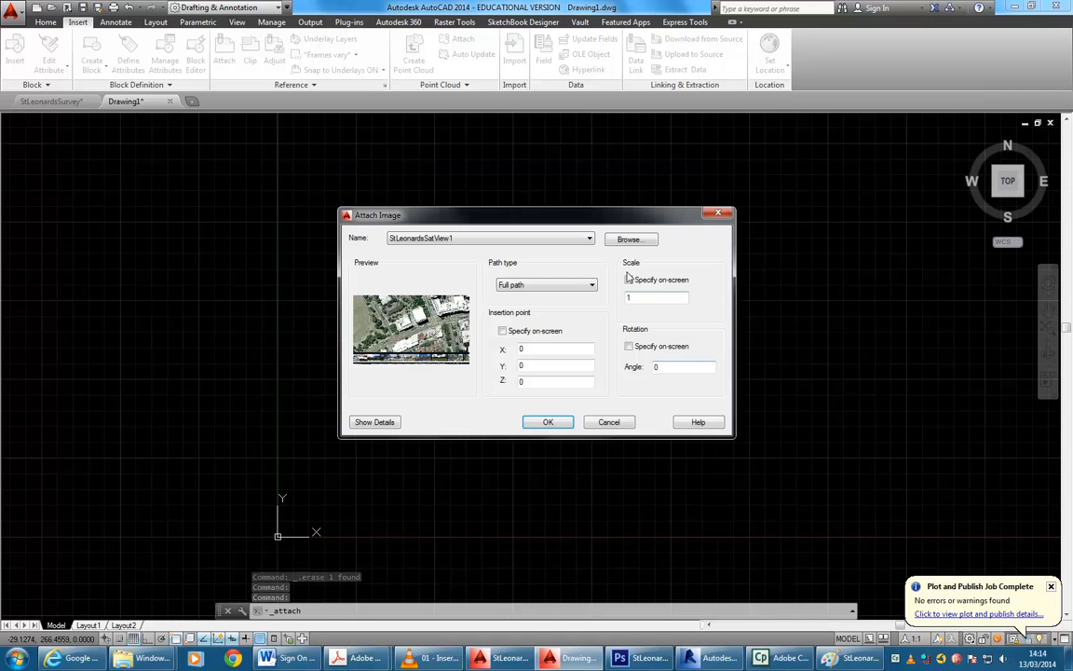
{"action": "left_click", "coordinate": [547, 422]}
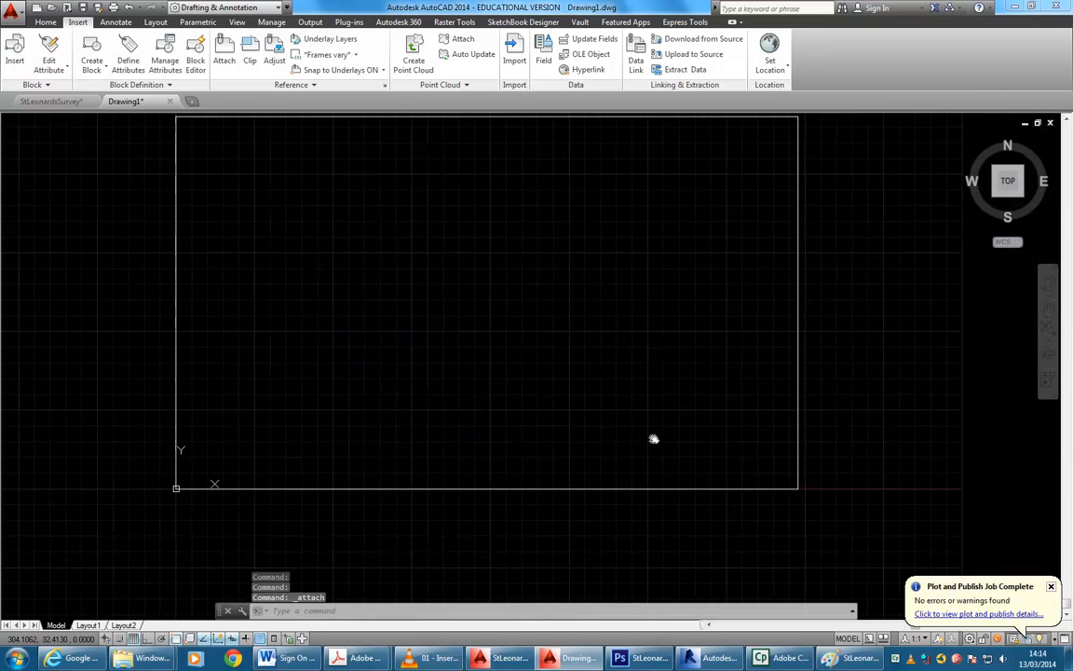
- Measure the image's 20 m scale bar horizontally between the middles of its end ticks, with Ortho on
{"action": "scroll", "coordinate": [706, 411], "scroll_direction": "up", "scroll_amount": 10}
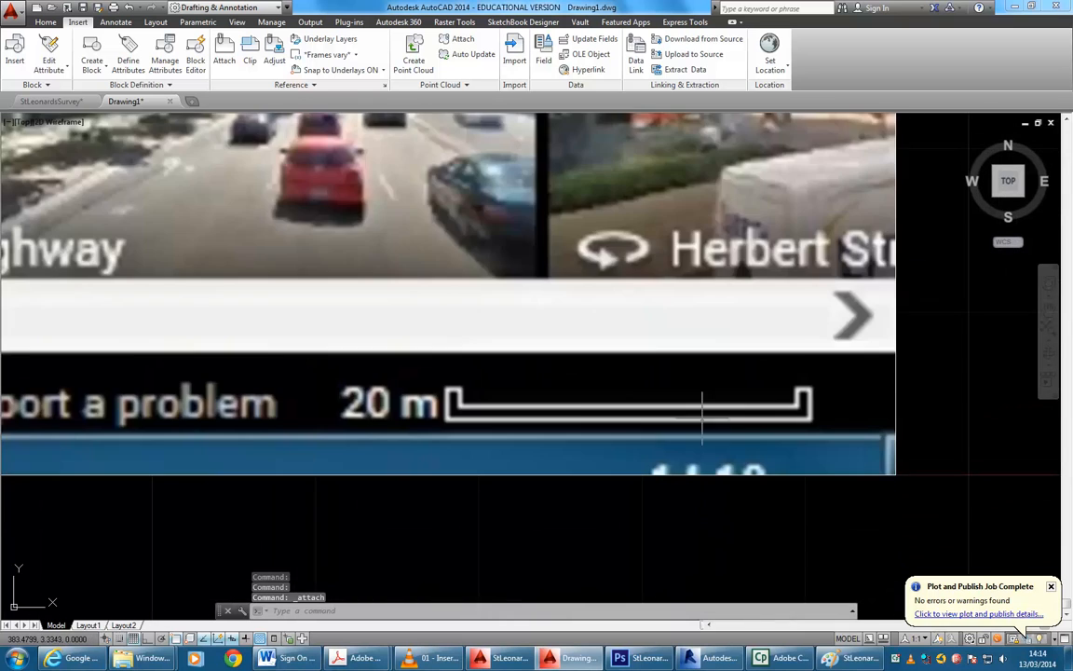
{"action": "scroll", "coordinate": [559, 400], "scroll_direction": "up", "scroll_amount": 3}
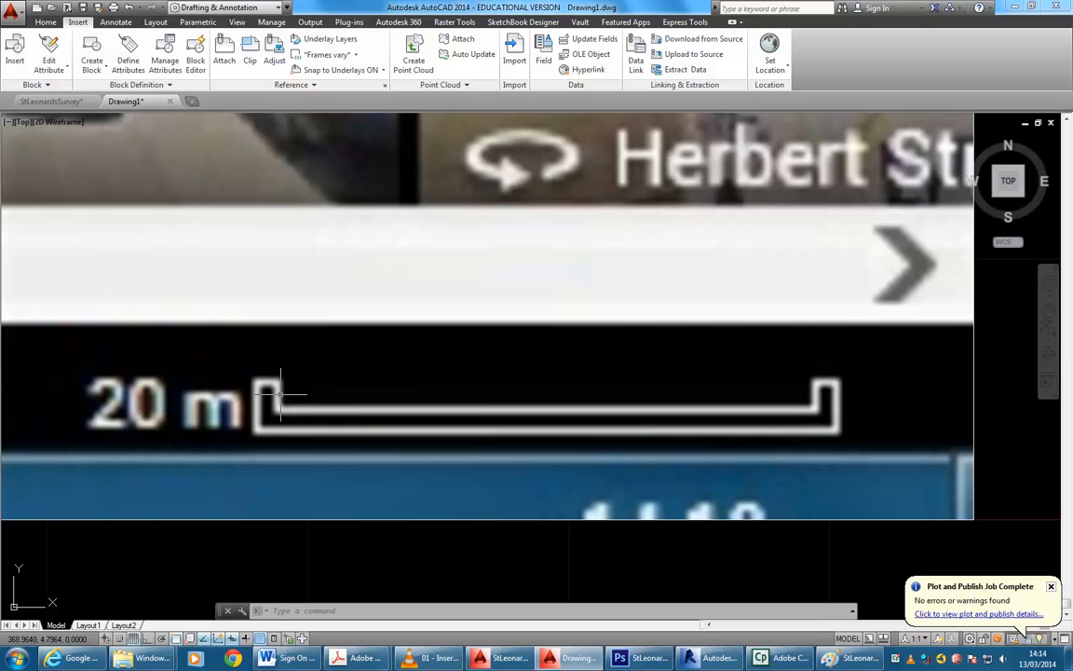
{"action": "left_click", "coordinate": [45, 21]}
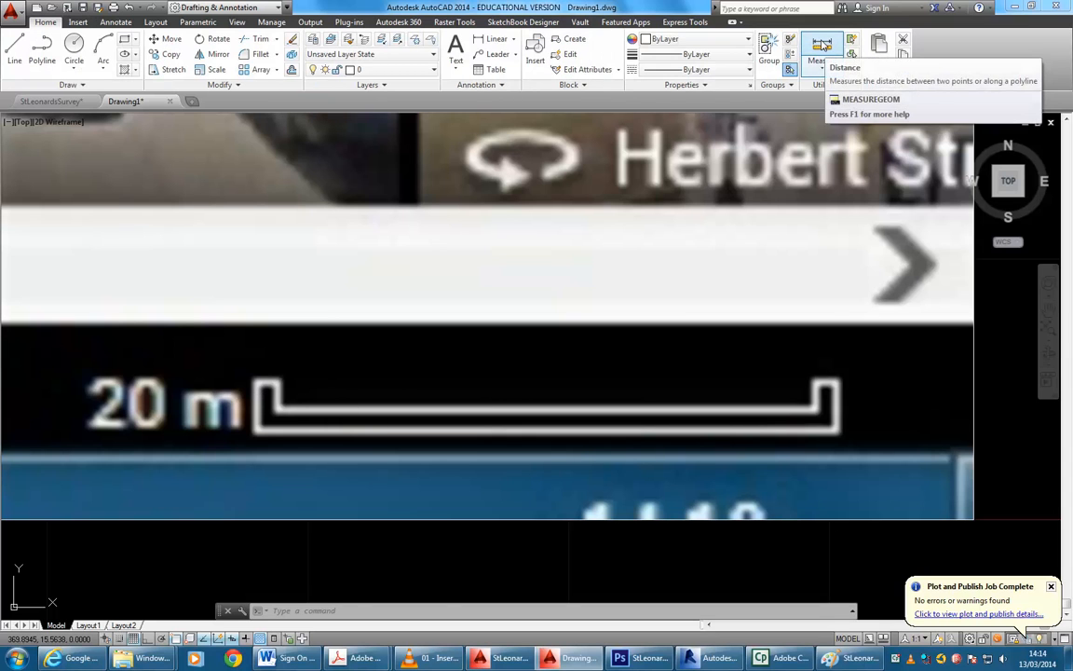
{"action": "left_click", "coordinate": [822, 45]}
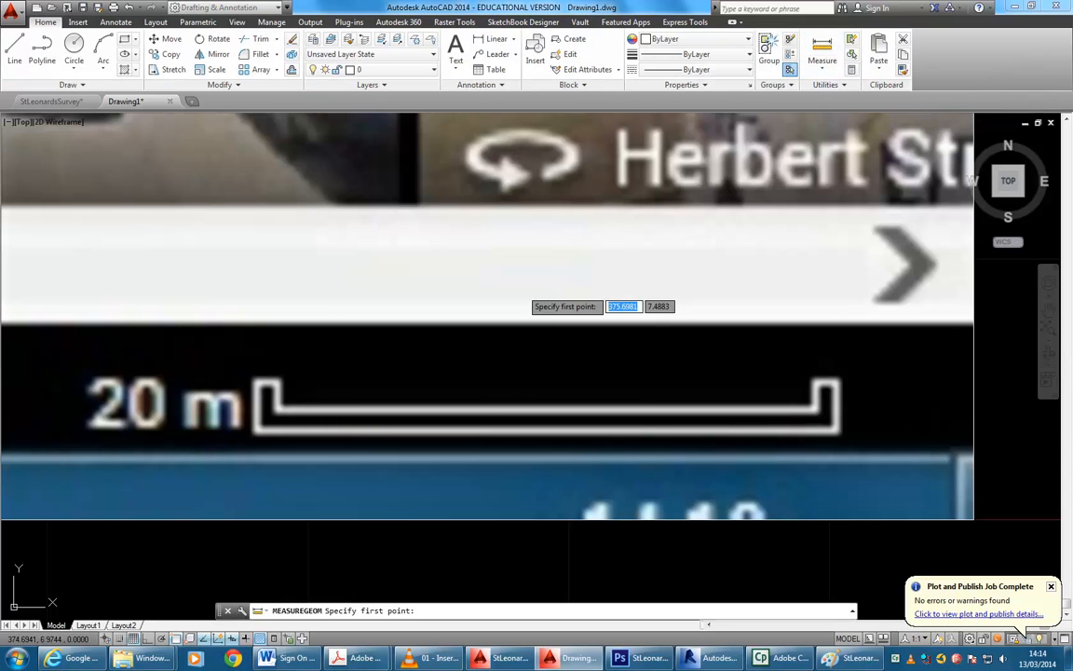
{"action": "left_click", "coordinate": [271, 416]}
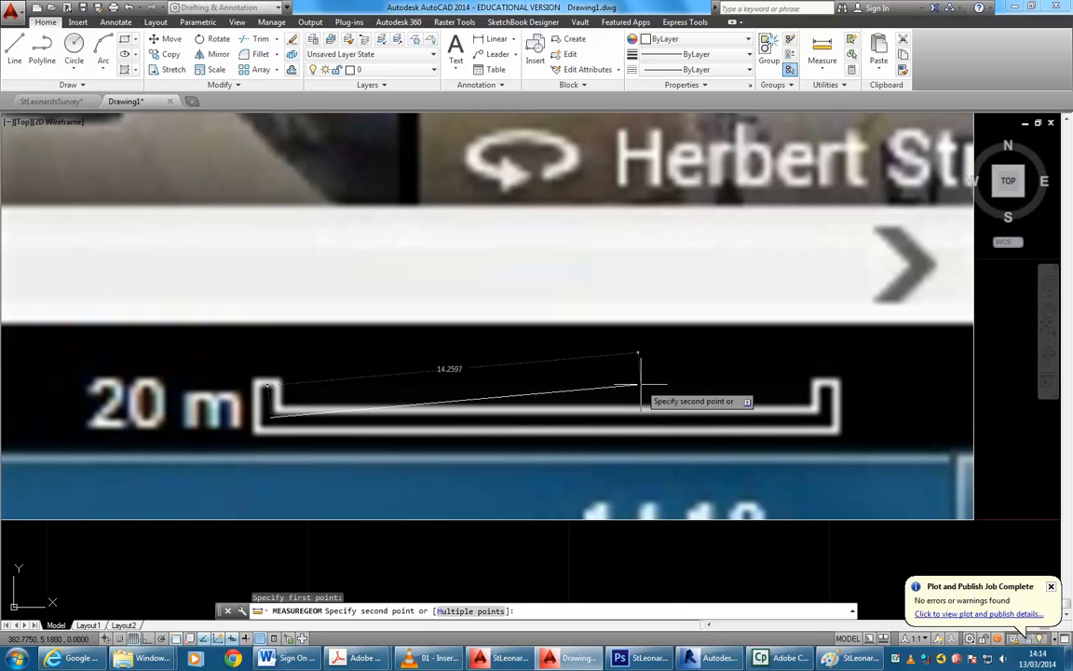
{"action": "key", "text": "F8"}
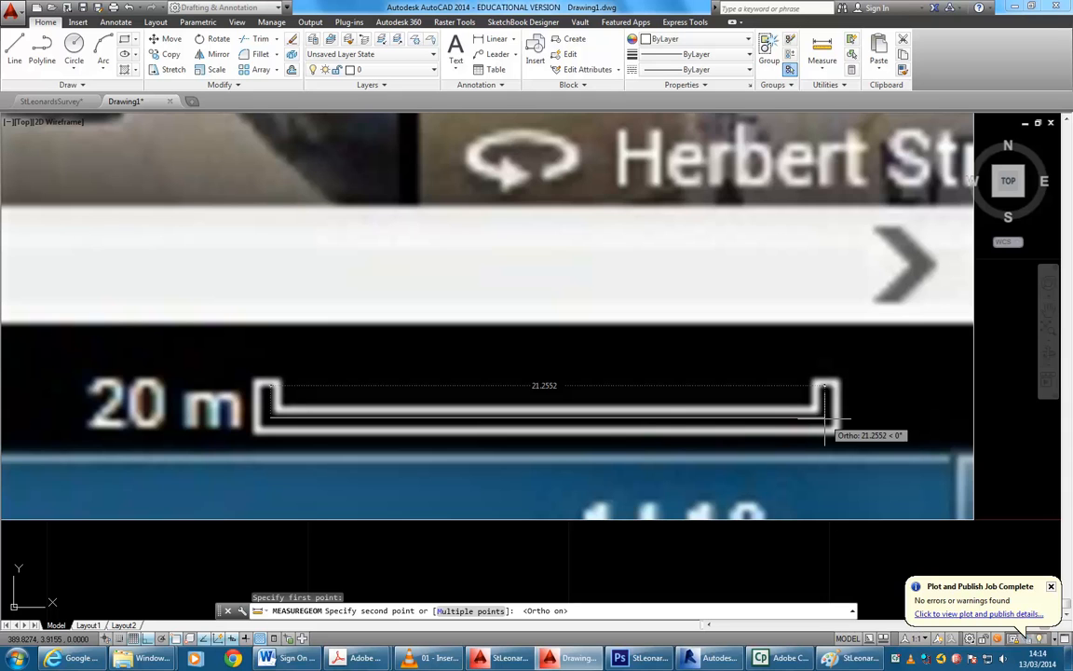
{"action": "left_click", "coordinate": [824, 421]}
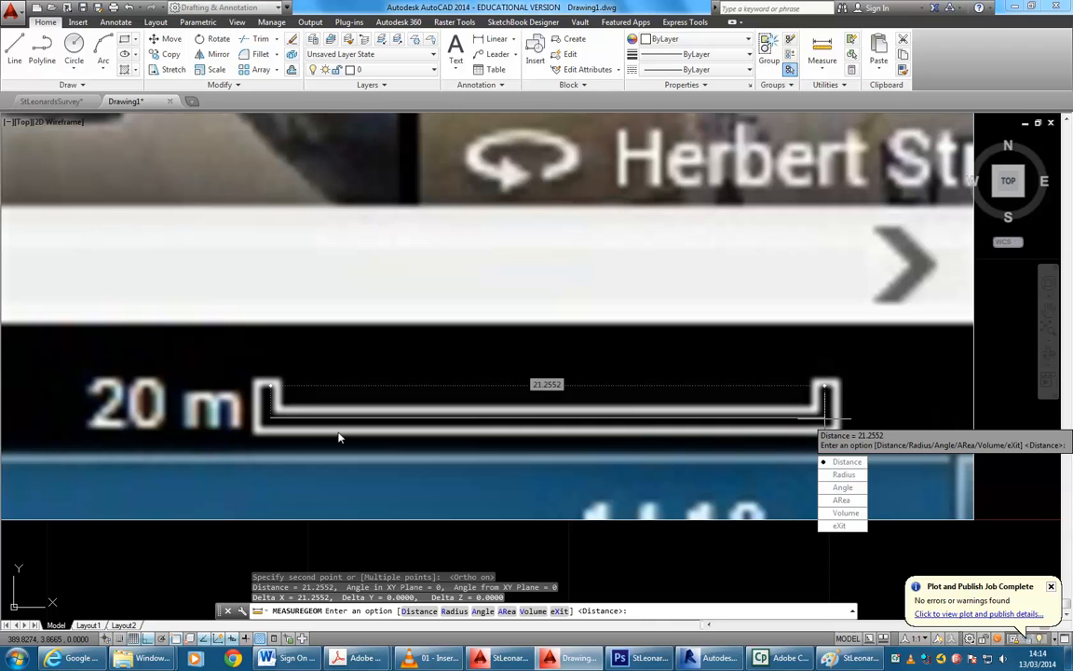
{"action": "key", "text": "Escape"}
- Measure the 20 m scale bar again at close range, from the first tick's outer line to the second tick's inner line
{"action": "left_click", "coordinate": [822, 51]}
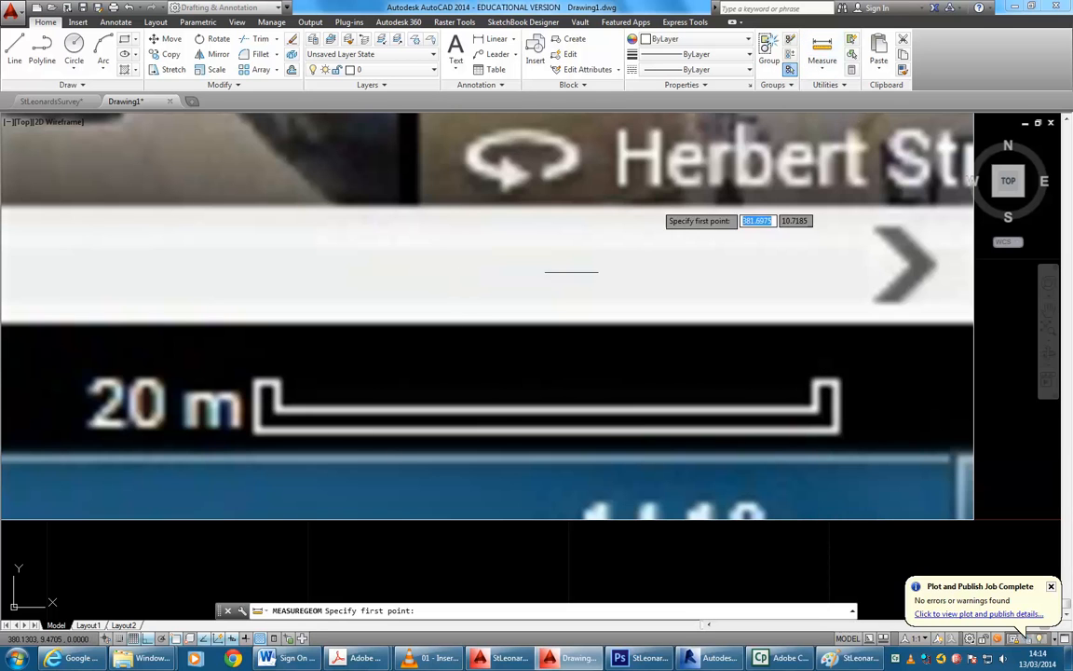
{"action": "scroll", "coordinate": [257, 401], "scroll_direction": "up", "scroll_amount": 3}
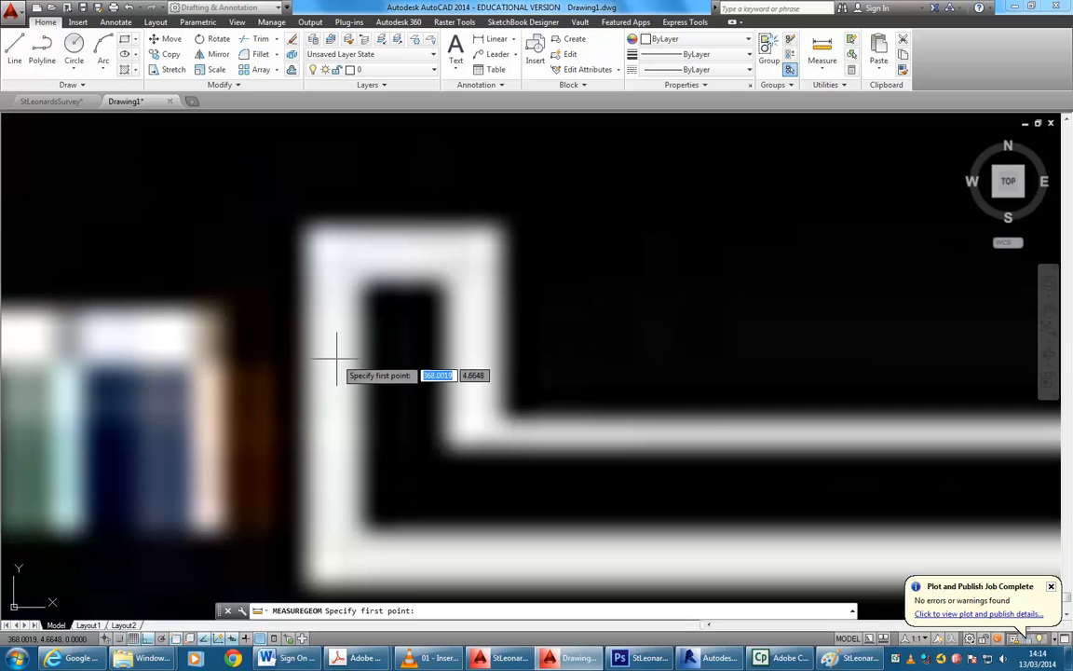
{"action": "left_click", "coordinate": [338, 356]}
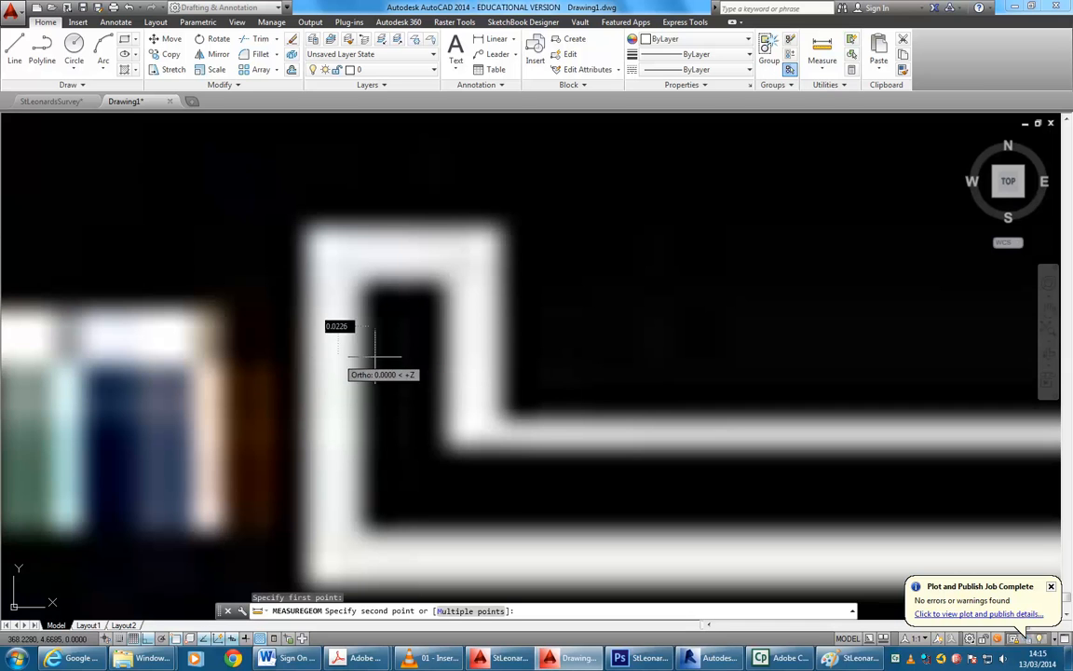
{"action": "scroll", "coordinate": [469, 366], "scroll_direction": "up", "scroll_amount": 3}
{"action": "scroll", "coordinate": [470, 366], "scroll_direction": "down", "scroll_amount": 3}
{"action": "scroll", "coordinate": [423, 411], "scroll_direction": "up", "scroll_amount": 4}
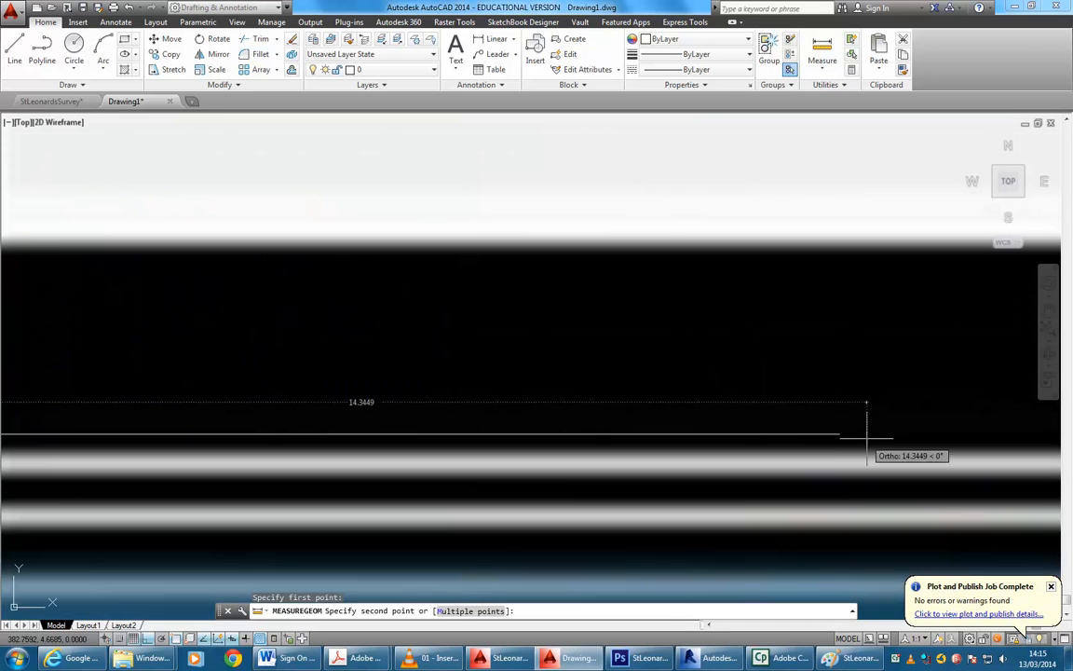
{"action": "scroll", "coordinate": [871, 440], "scroll_direction": "down", "scroll_amount": 3}
{"action": "middle_click_drag", "start_coordinate": [871, 440], "coordinate": [529, 441]}
{"action": "scroll", "coordinate": [801, 437], "scroll_direction": "up", "scroll_amount": 3}
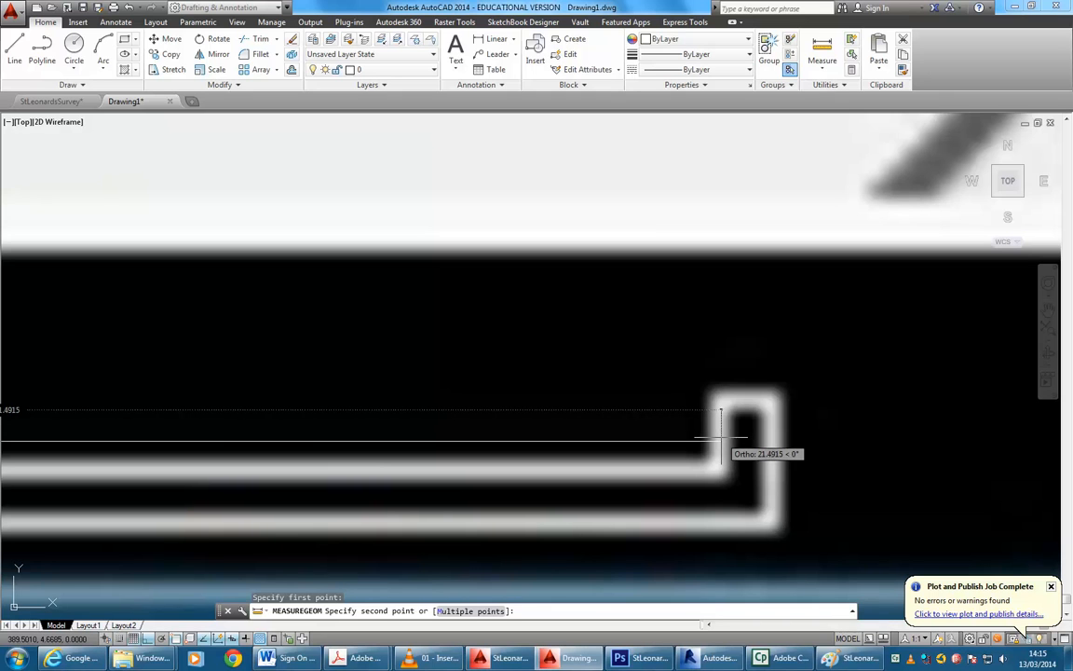
{"action": "left_click", "coordinate": [721, 438]}
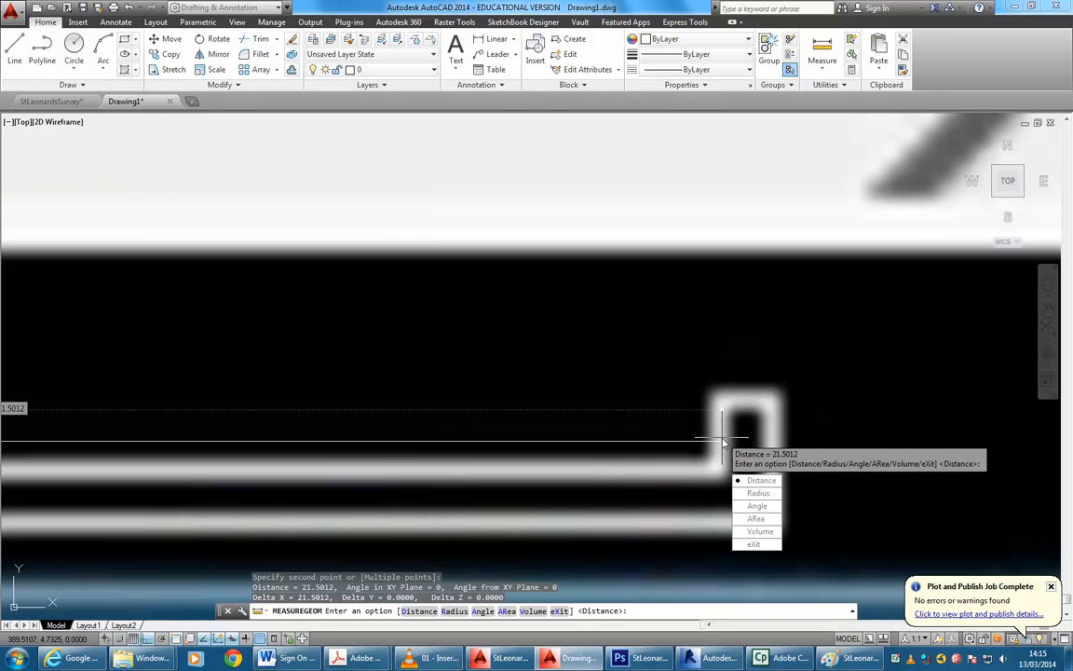
{"action": "key", "text": "Up"}
{"action": "key", "text": "Return"}
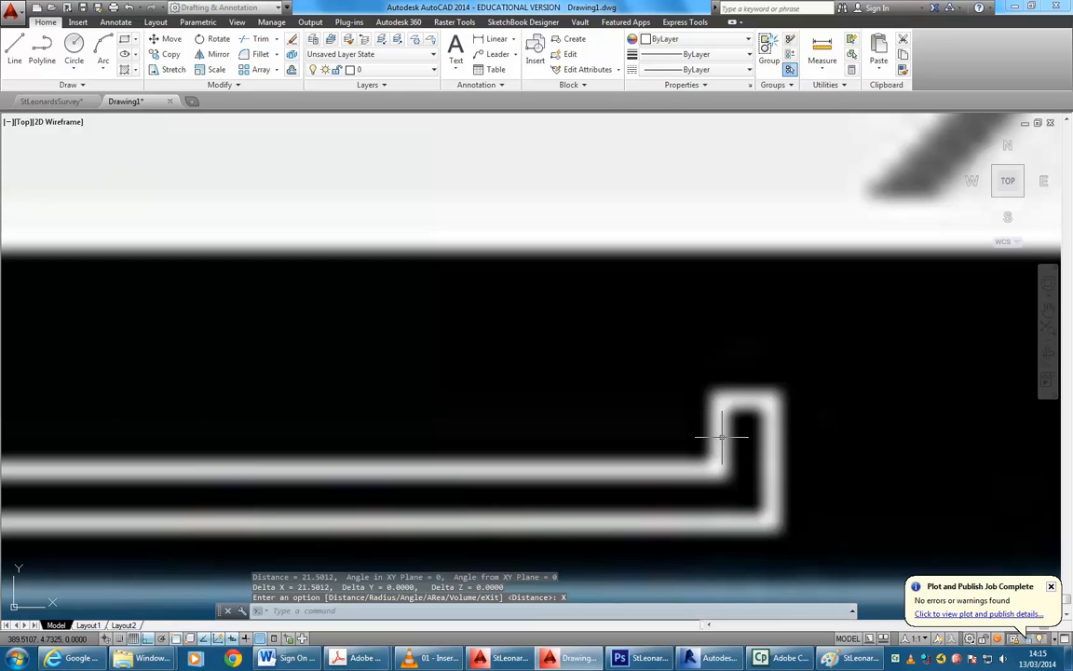
- Review both scale bar measurements in the command history and examine the whole attached image
{"action": "key", "text": "F2"}
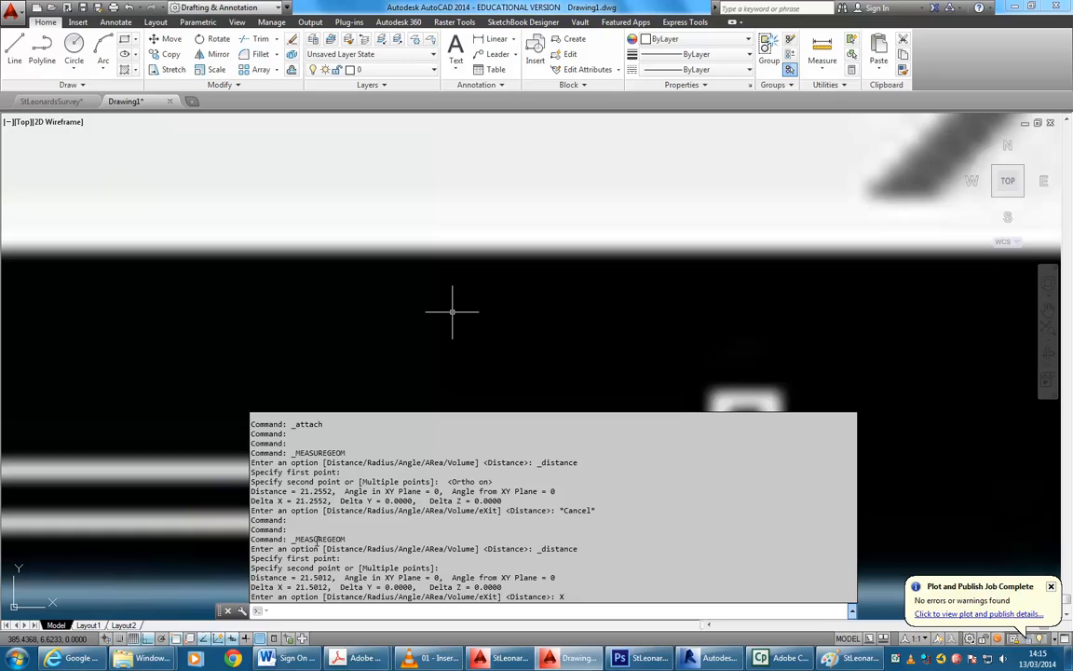
{"action": "left_click", "coordinate": [503, 390]}
{"action": "middle_click_drag", "start_coordinate": [450, 389], "coordinate": [630, 479]}
{"action": "scroll", "coordinate": [585, 358], "scroll_direction": "down", "scroll_amount": 6}
{"action": "scroll", "coordinate": [585, 358], "scroll_direction": "down", "scroll_amount": 3}
{"action": "scroll", "coordinate": [578, 442], "scroll_direction": "down", "scroll_amount": 5}
{"action": "middle_click_drag", "start_coordinate": [410, 365], "coordinate": [639, 466]}
{"action": "scroll", "coordinate": [561, 432], "scroll_direction": "down", "scroll_amount": 4}
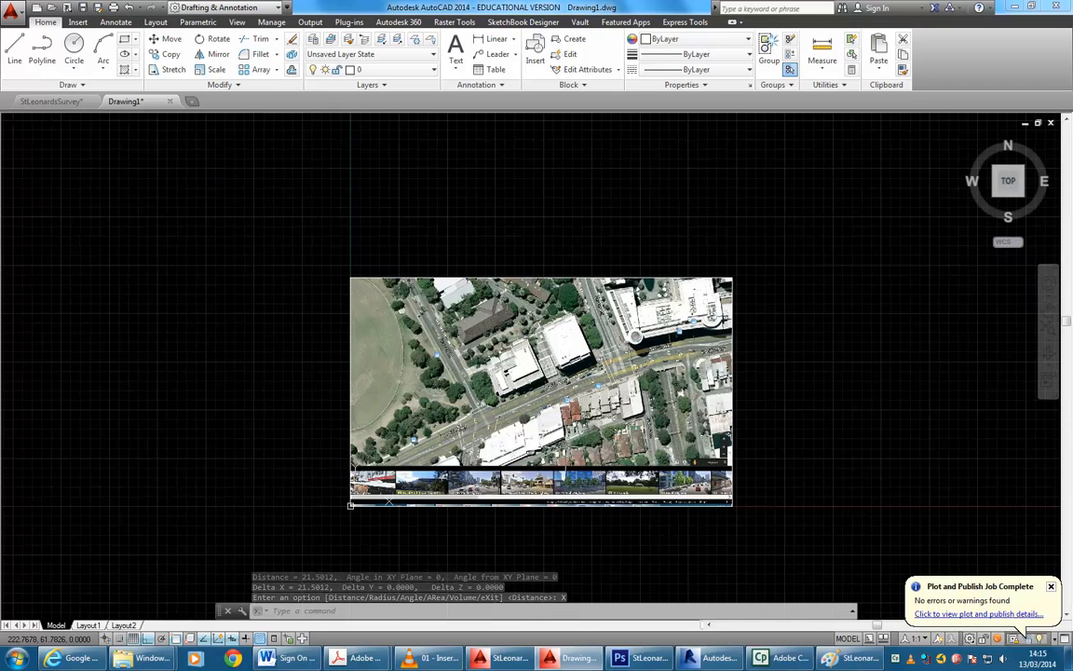
{"action": "scroll", "coordinate": [604, 460], "scroll_direction": "up", "scroll_amount": 2}
{"action": "key", "text": "F2"}
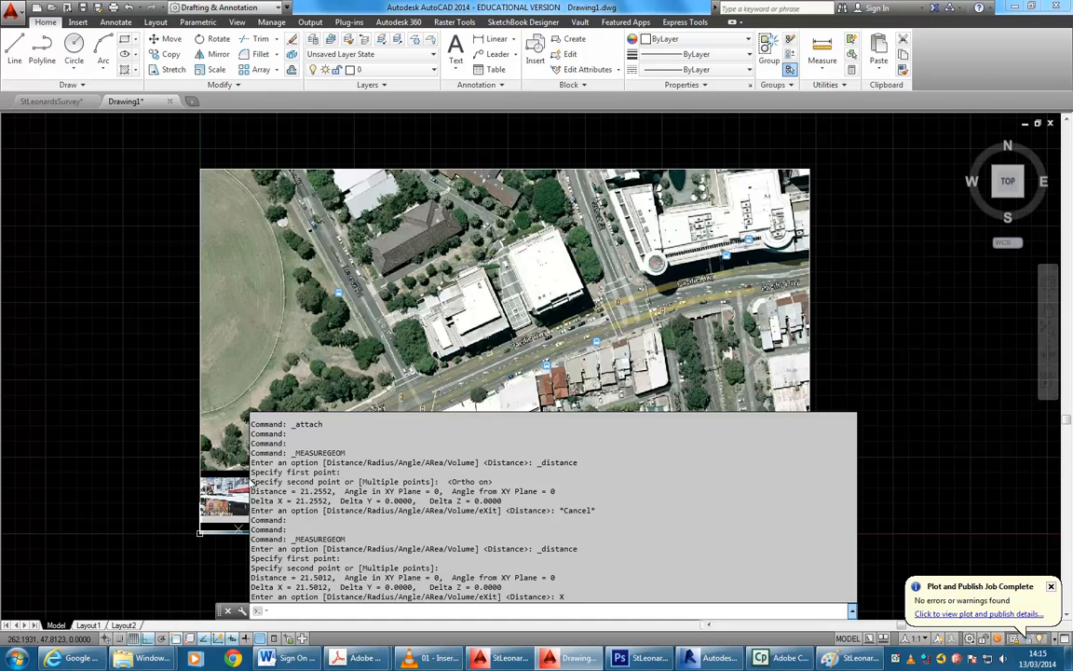
- Scale the attached satellite image from base point 0,0 by a factor of 200000/215
{"action": "left_click", "coordinate": [137, 416]}
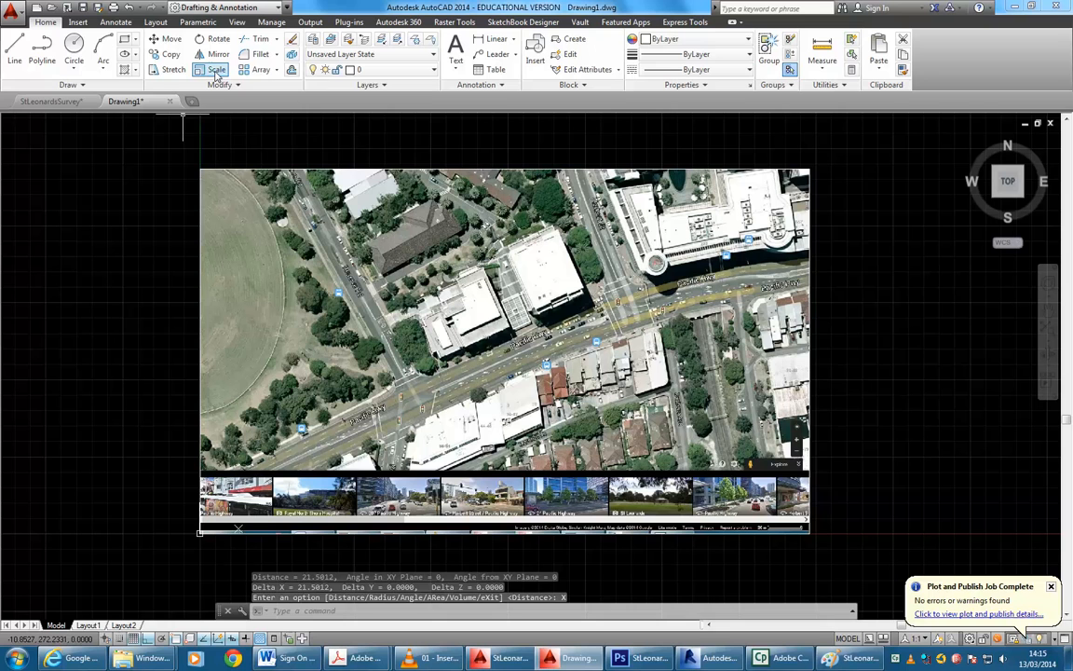
{"action": "left_click", "coordinate": [216, 72]}
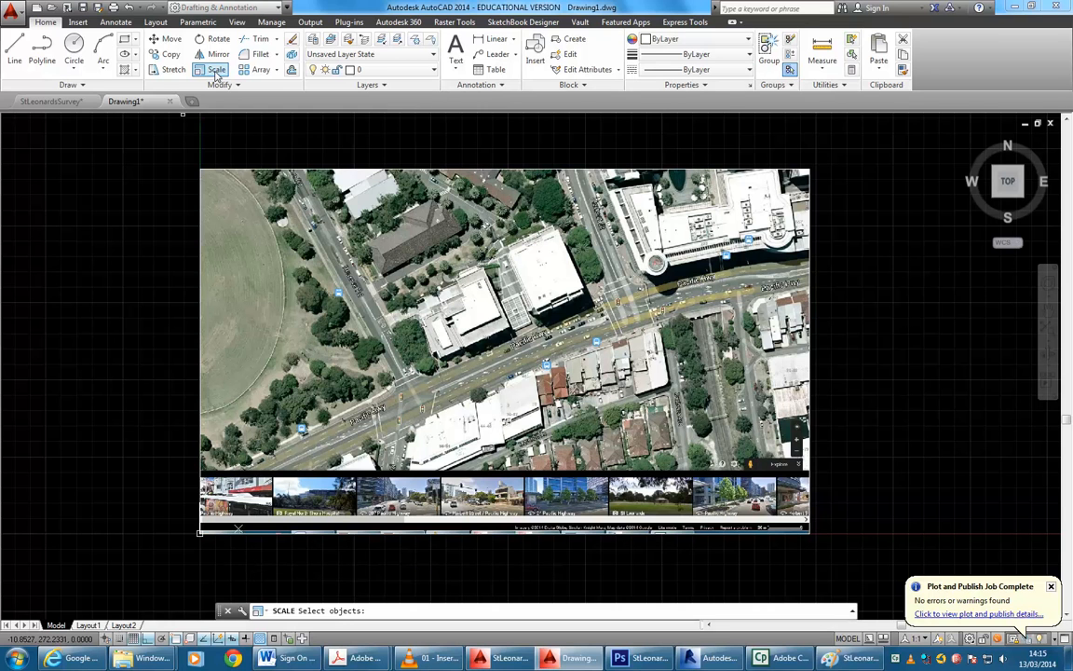
{"action": "left_click", "coordinate": [311, 169]}
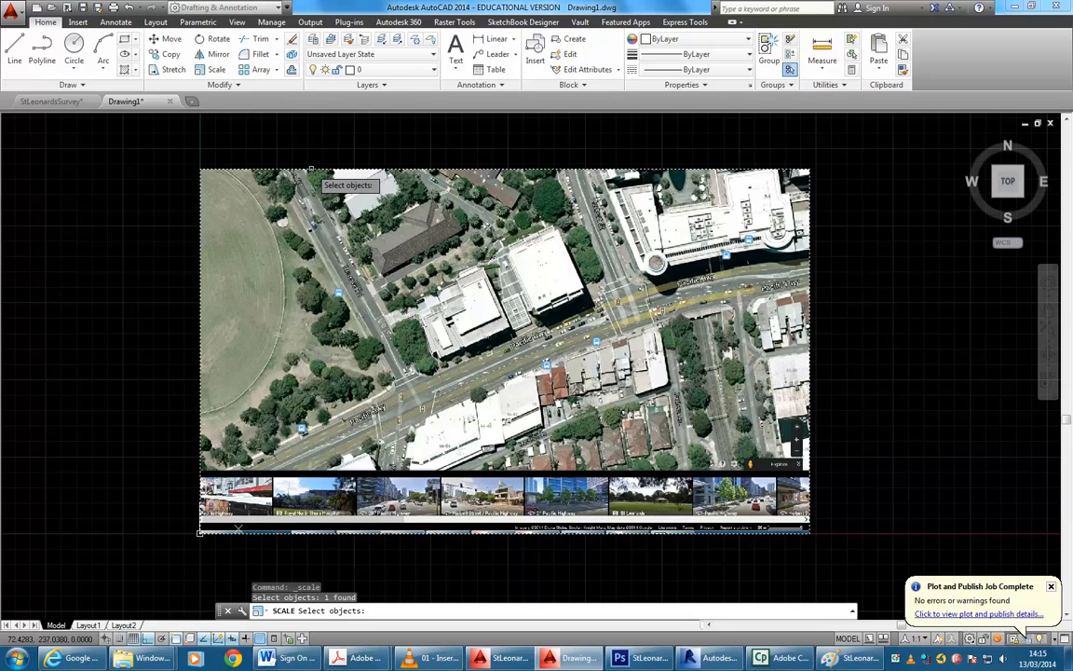
{"action": "key", "text": "Return"}
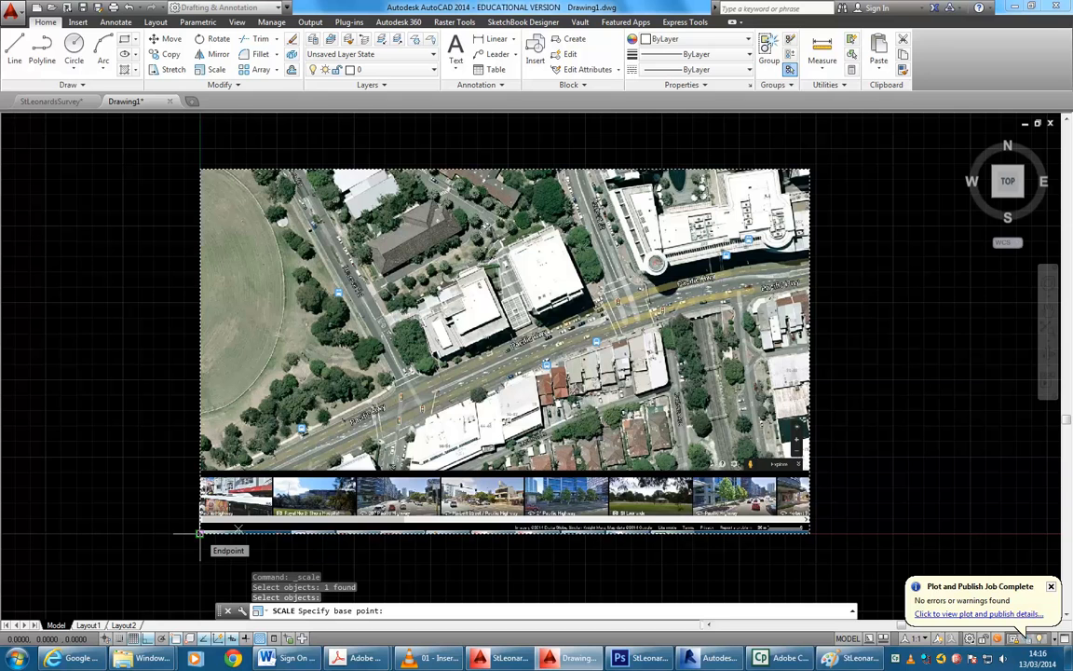
{"action": "type", "text": "0,0"}
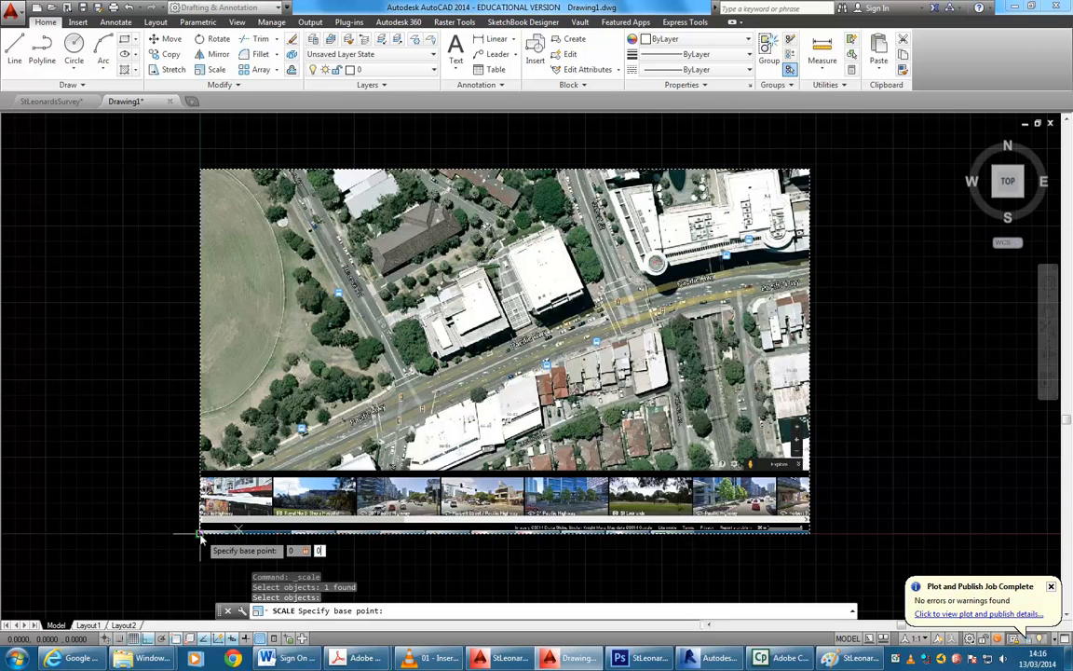
{"action": "key", "text": "Return"}
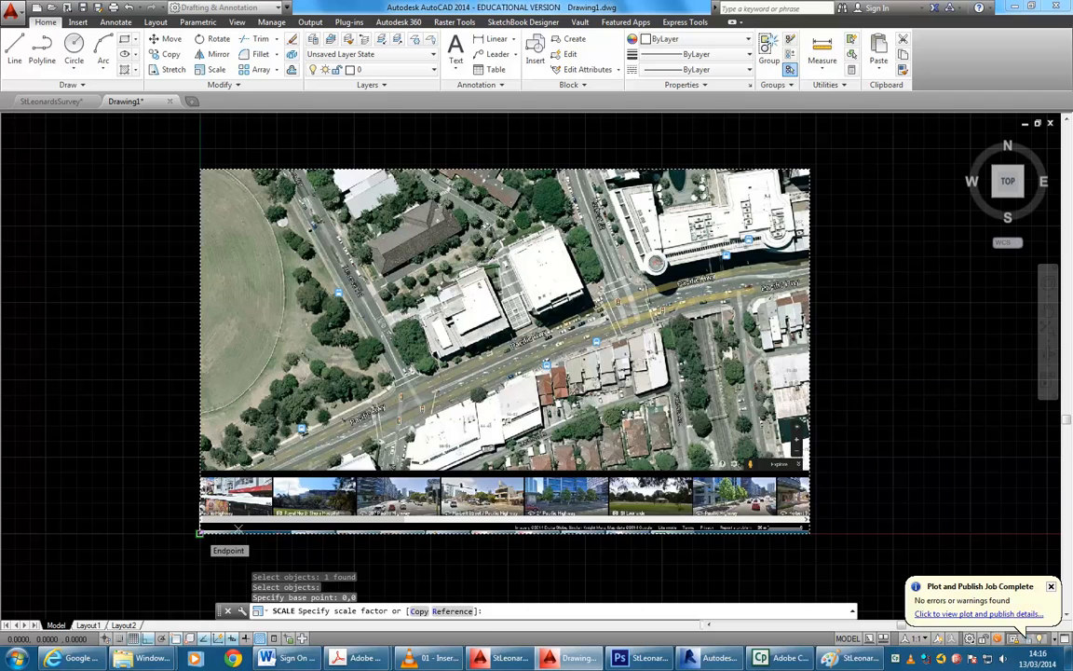
{"action": "key", "text": "F2"}
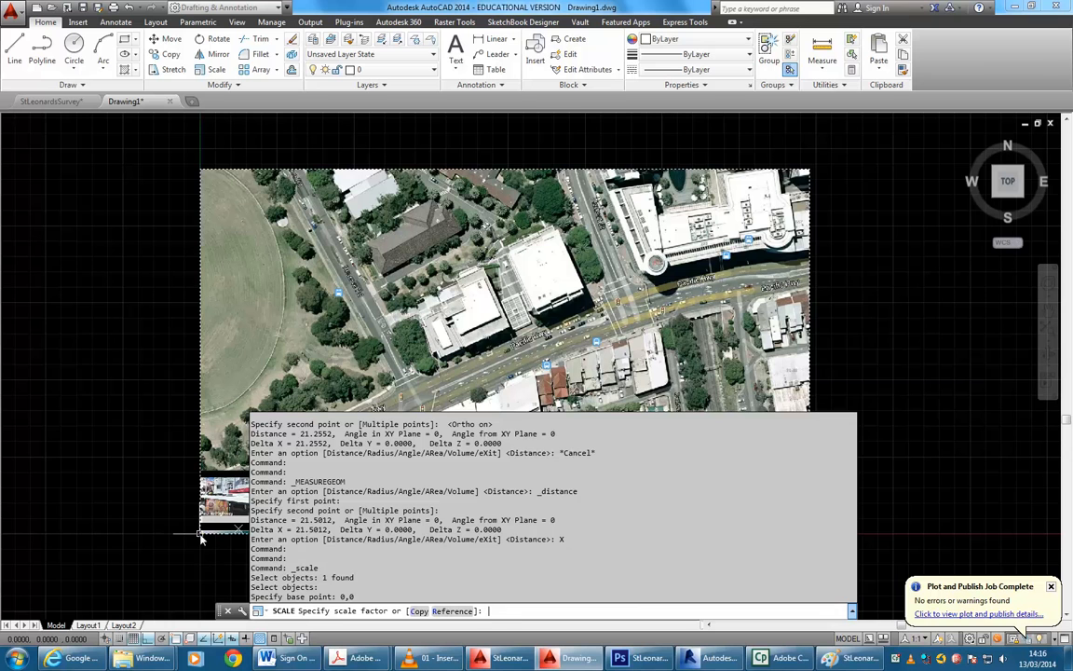
{"action": "type", "text": "2"}
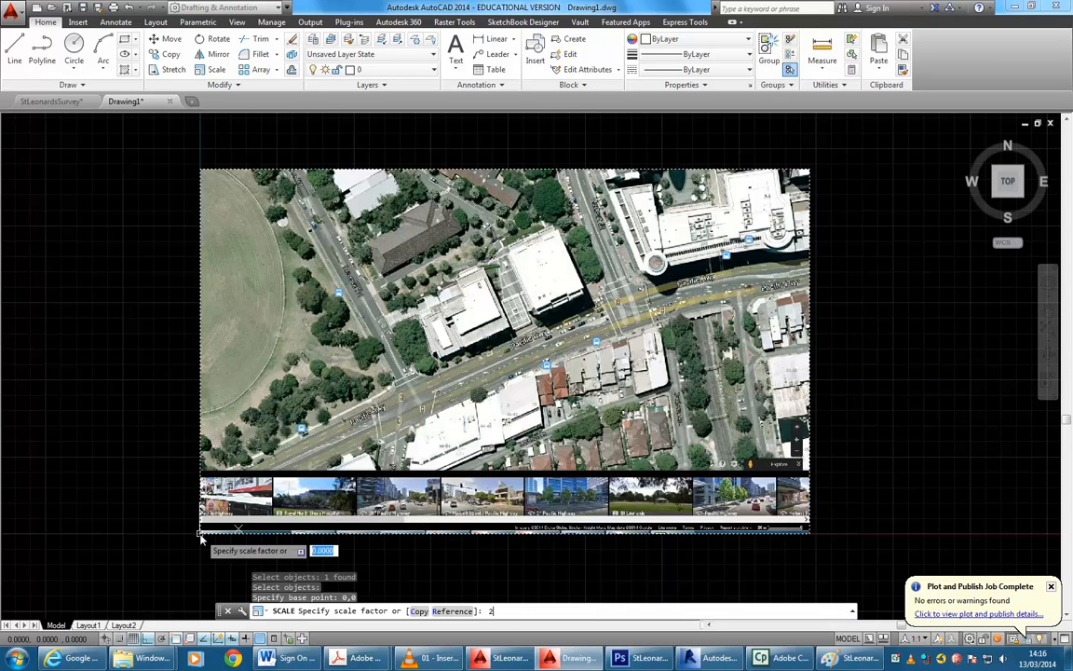
{"action": "type", "text": "0"}
{"action": "type", "text": "000"}
{"action": "type", "text": "/"}
{"action": "type", "text": "21"}
{"action": "type", "text": ".5"}
{"action": "key", "text": "BackSpace"}
{"action": "key", "text": "BackSpace"}
{"action": "key", "text": "BackSpace"}
{"action": "key", "text": "BackSpace"}
{"action": "type", "text": "0/21"}
{"action": "key", "text": "Return"}
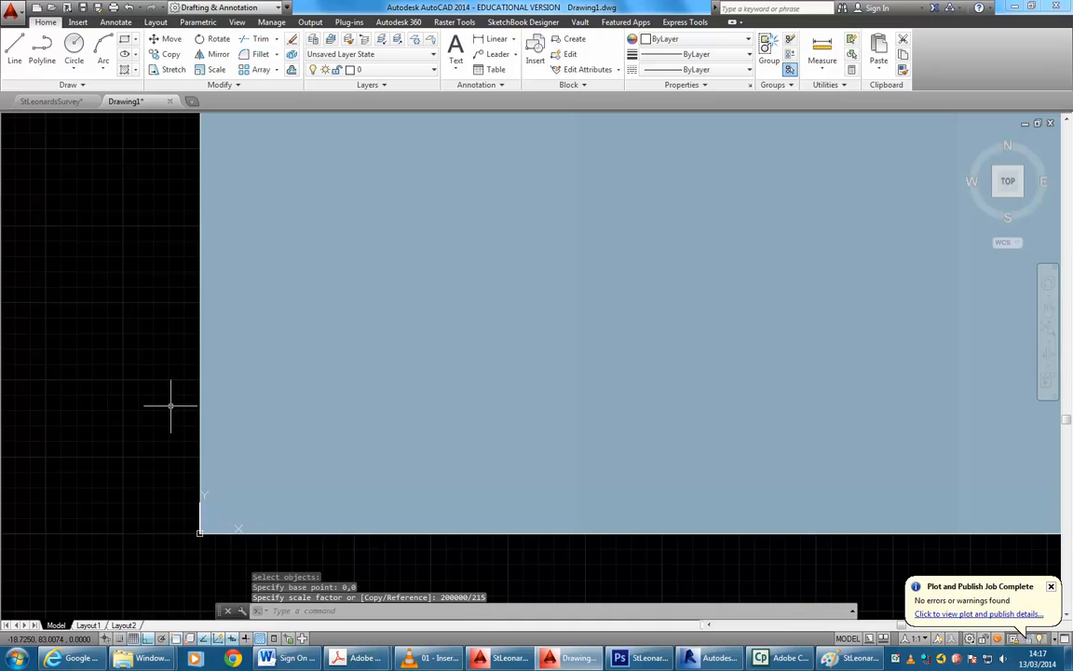
- Measure the scaled image's 20 m scale bar horizontally between the middles of its two end ticks
{"action": "middle_click", "coordinate": [304, 353]}
{"action": "middle_click", "coordinate": [303, 352]}
{"action": "middle_click_drag", "start_coordinate": [716, 442], "coordinate": [398, 219]}
{"action": "scroll", "coordinate": [582, 379], "scroll_direction": "up", "scroll_amount": 6}
{"action": "middle_click_drag", "start_coordinate": [627, 347], "coordinate": [430, 302]}
{"action": "scroll", "coordinate": [431, 302], "scroll_direction": "up", "scroll_amount": 4}
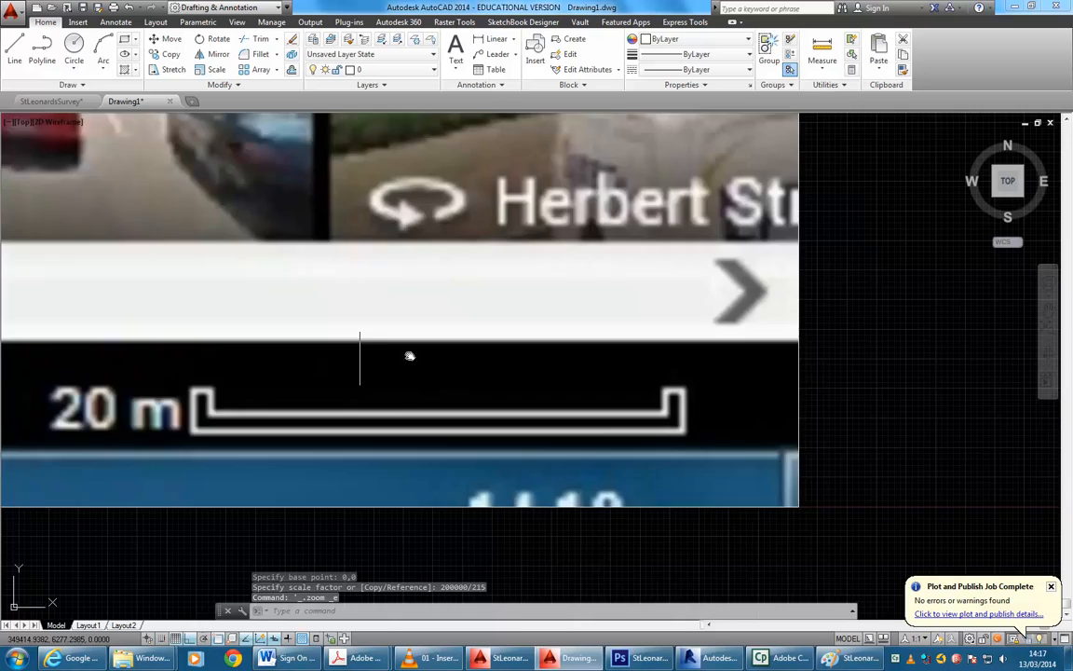
{"action": "middle_click_drag", "start_coordinate": [359, 355], "coordinate": [416, 355]}
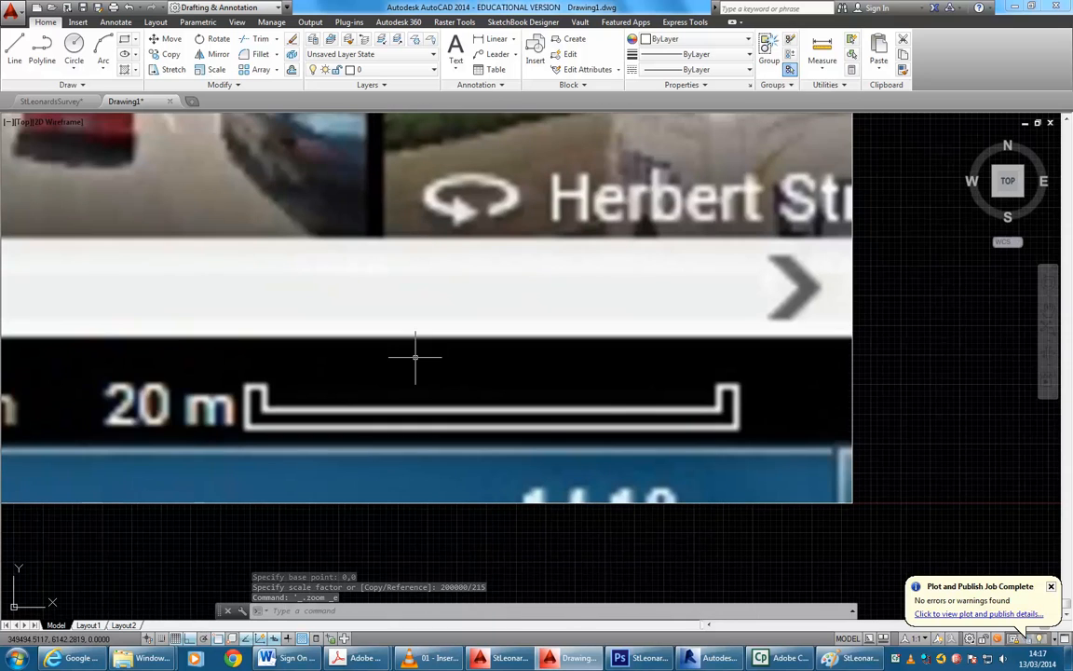
{"action": "left_click", "coordinate": [822, 44]}
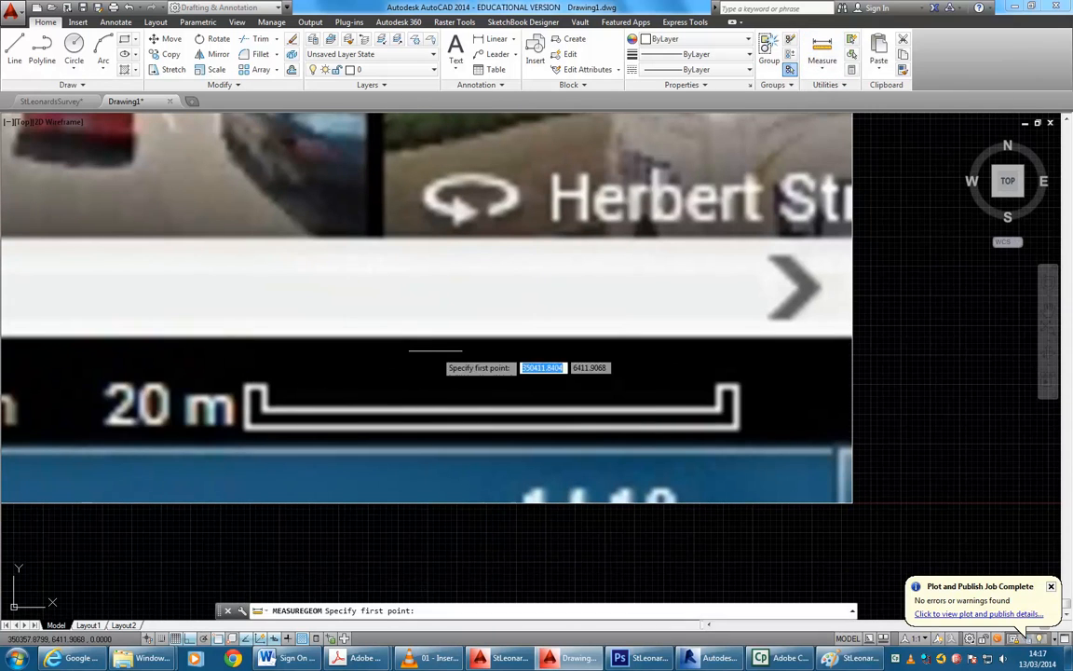
{"action": "left_click", "coordinate": [255, 413]}
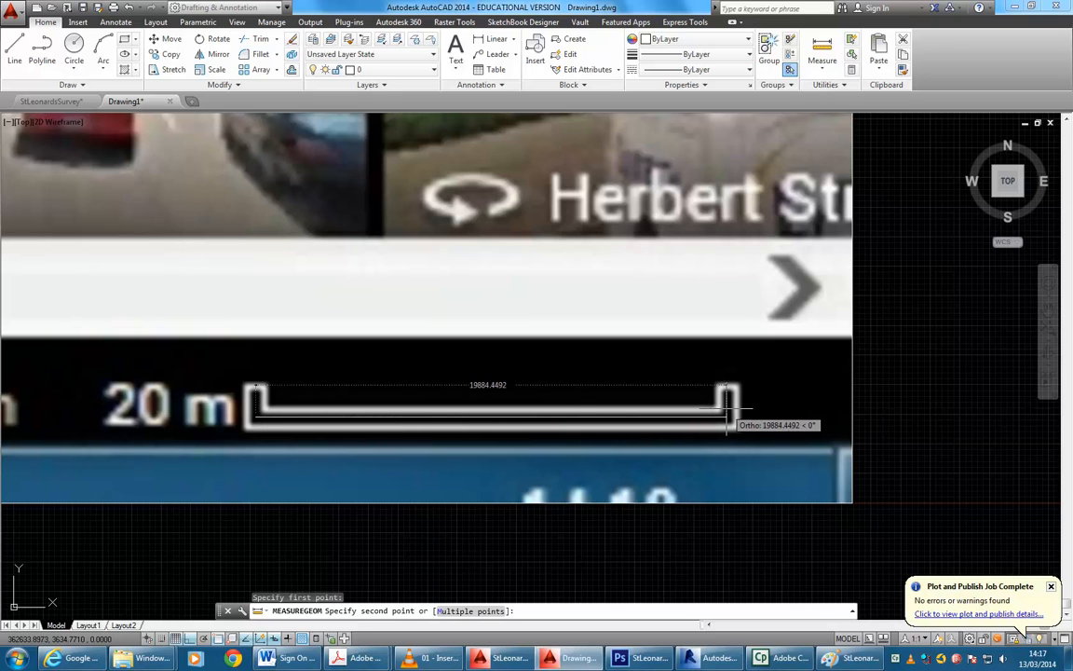
{"action": "left_click", "coordinate": [729, 410]}
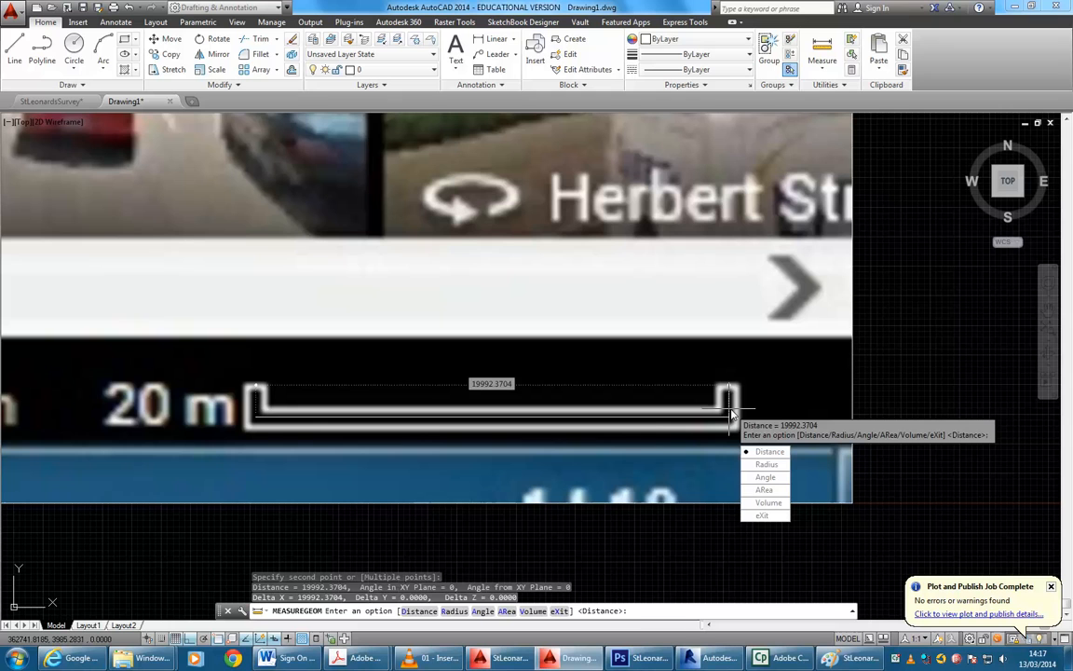
{"action": "left_click", "coordinate": [767, 517]}
- Measure the scaled 20 m bar from the first tick's outer line to the second tick's inner line
{"action": "left_click", "coordinate": [823, 50]}
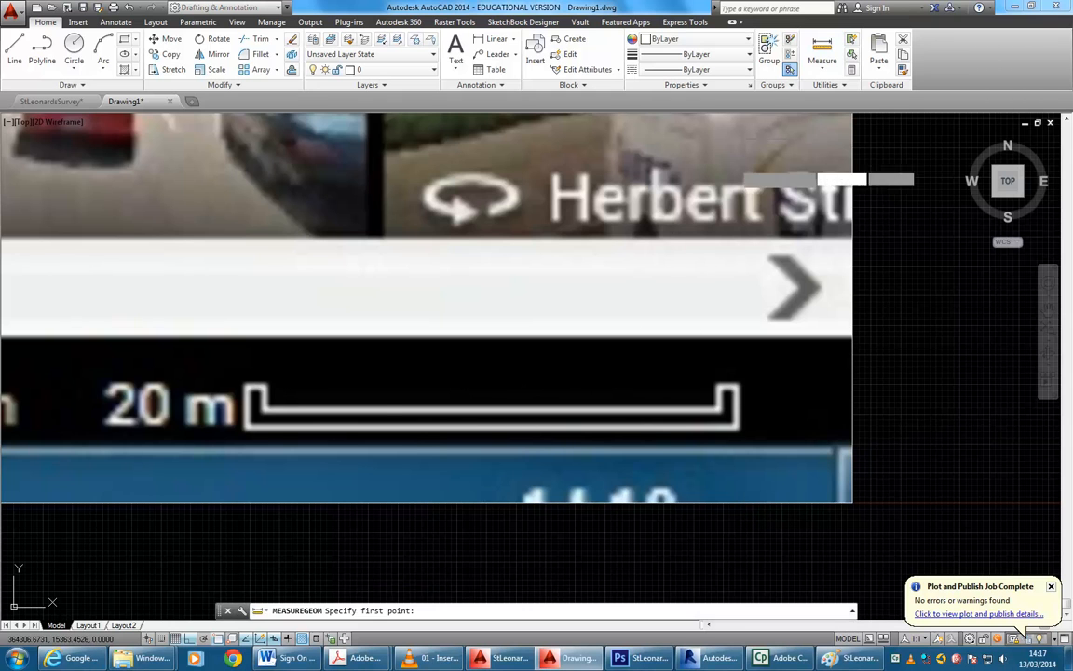
{"action": "left_click", "coordinate": [247, 401]}
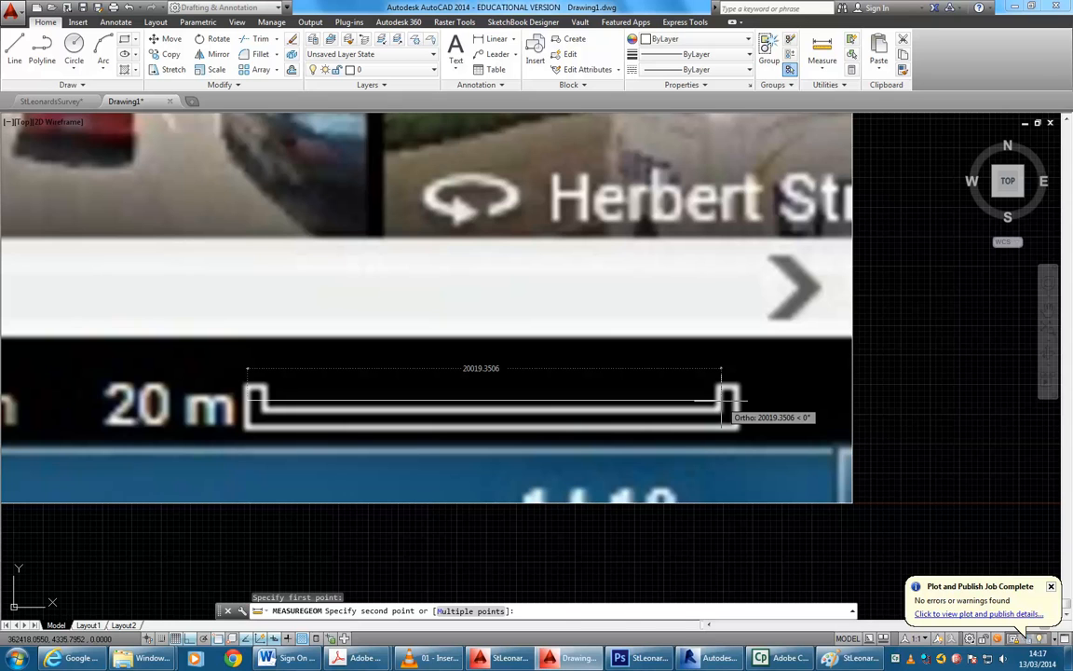
{"action": "left_click", "coordinate": [722, 403]}
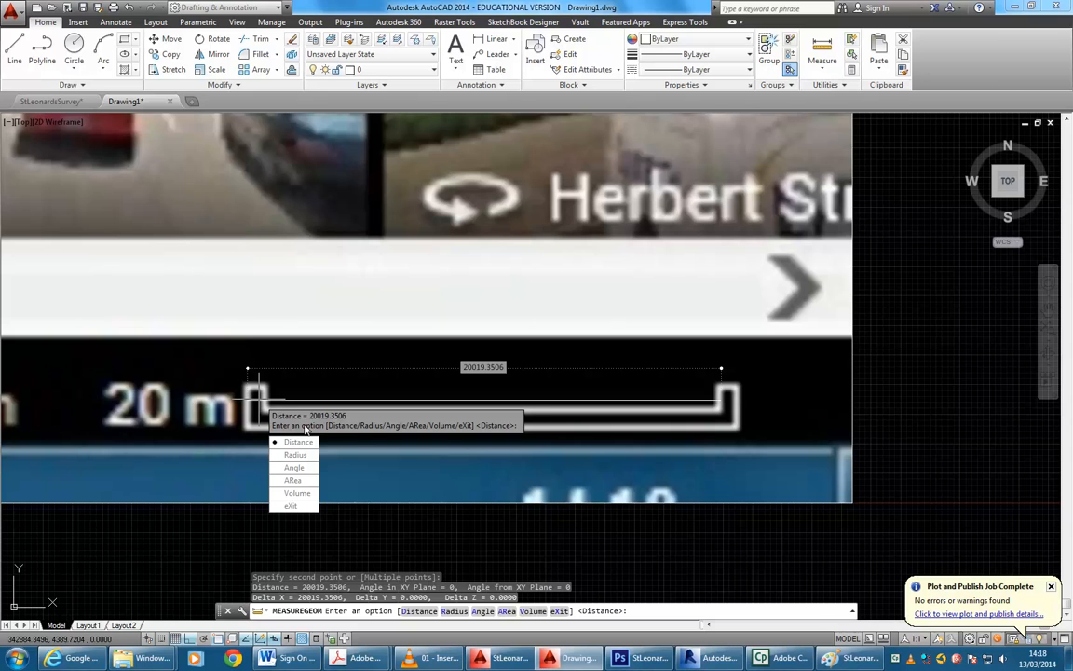
{"action": "key", "text": "Escape"}
- Create a new layer named Inserted Image and enlarge the layer list so its full name fits
{"action": "scroll", "coordinate": [294, 362], "scroll_direction": "down", "scroll_amount": 6}
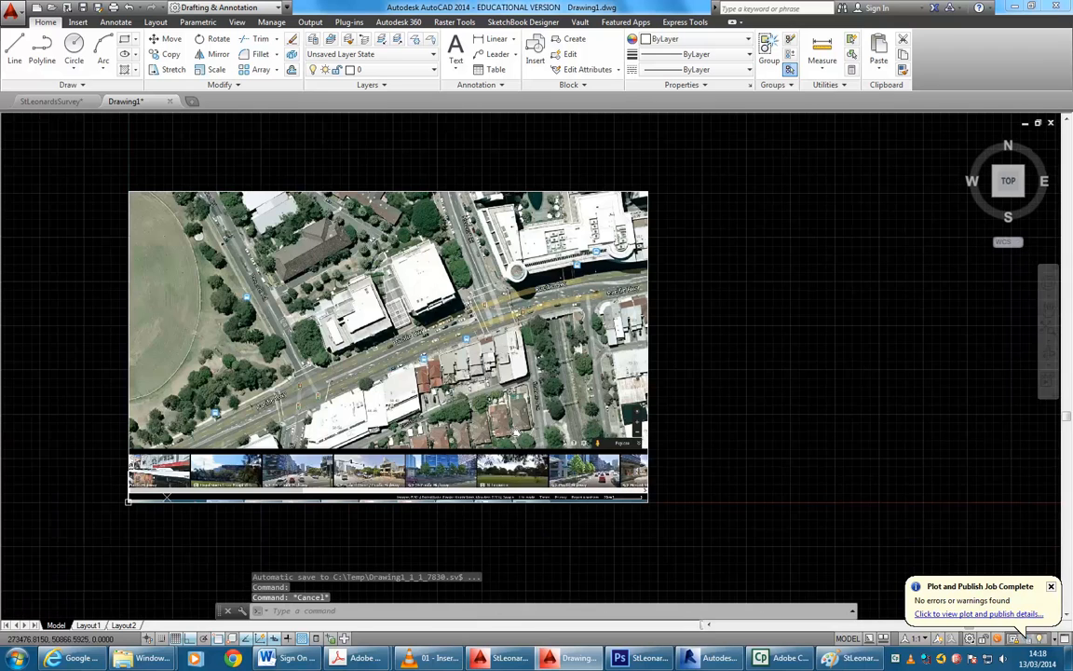
{"action": "middle_click_drag", "start_coordinate": [515, 431], "coordinate": [500, 427]}
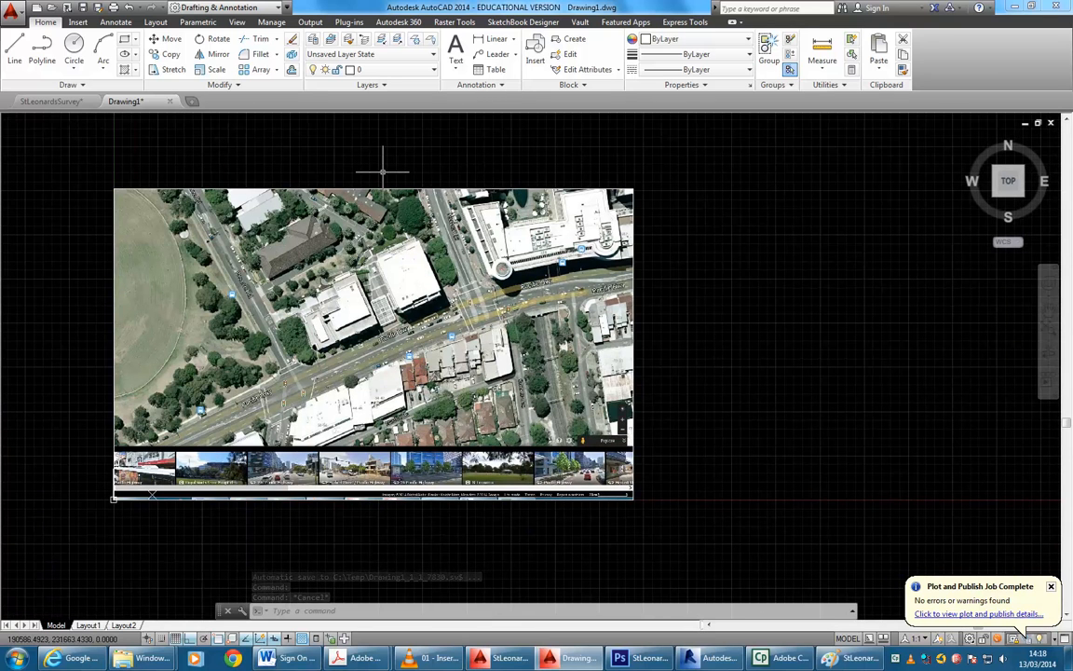
{"action": "left_click", "coordinate": [313, 39]}
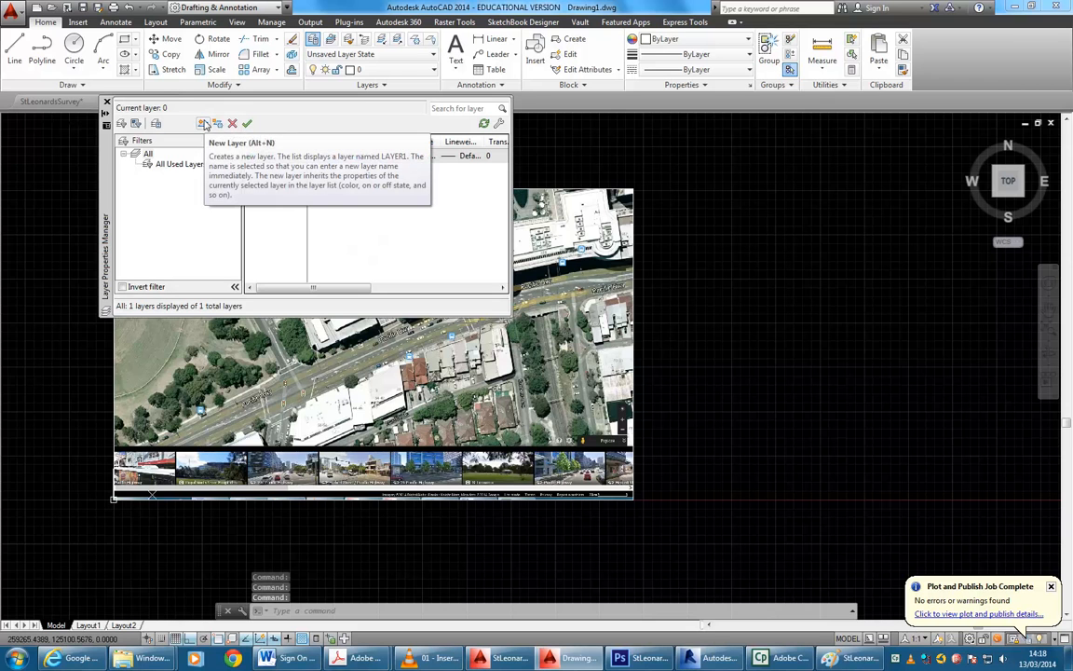
{"action": "left_click", "coordinate": [204, 124]}
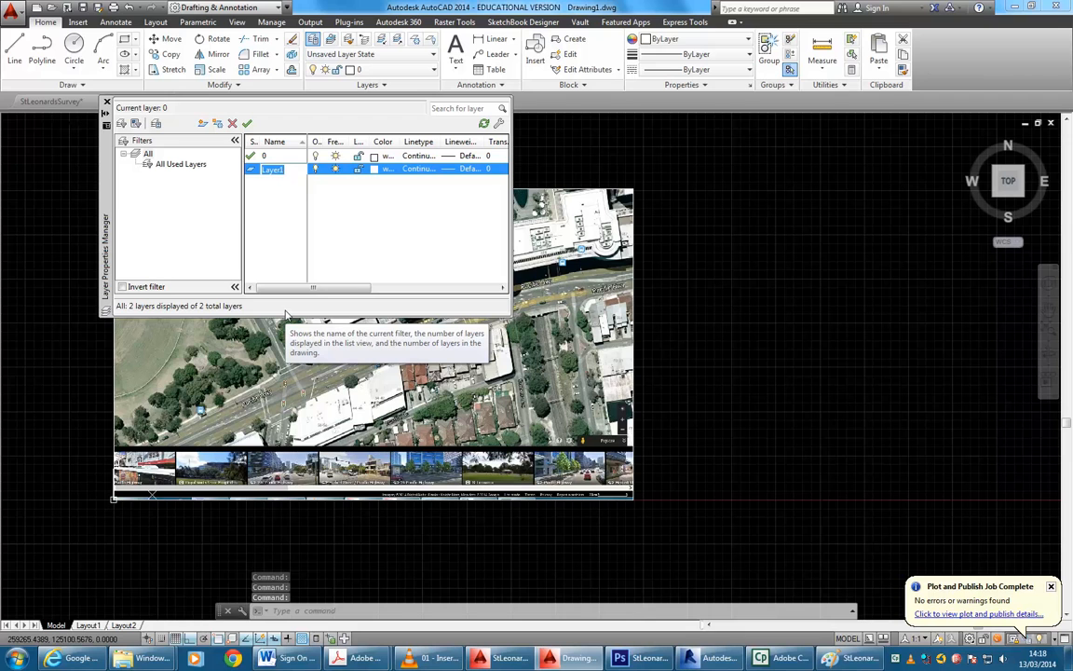
{"action": "type", "text": "Ins"}
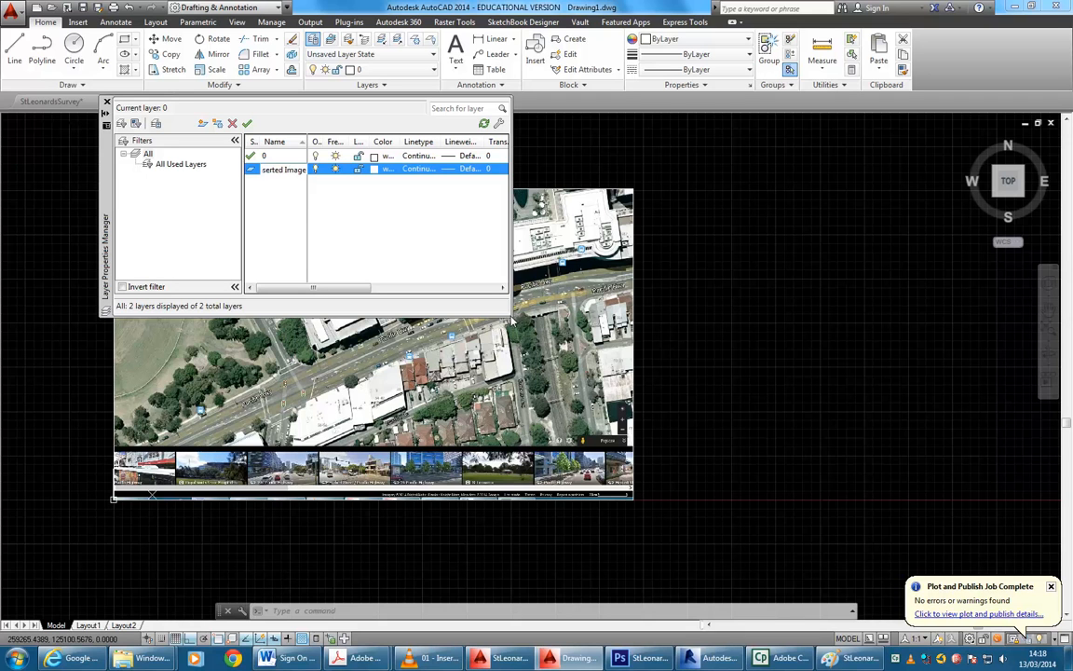
{"action": "left_click_drag", "start_coordinate": [509, 314], "coordinate": [789, 381]}
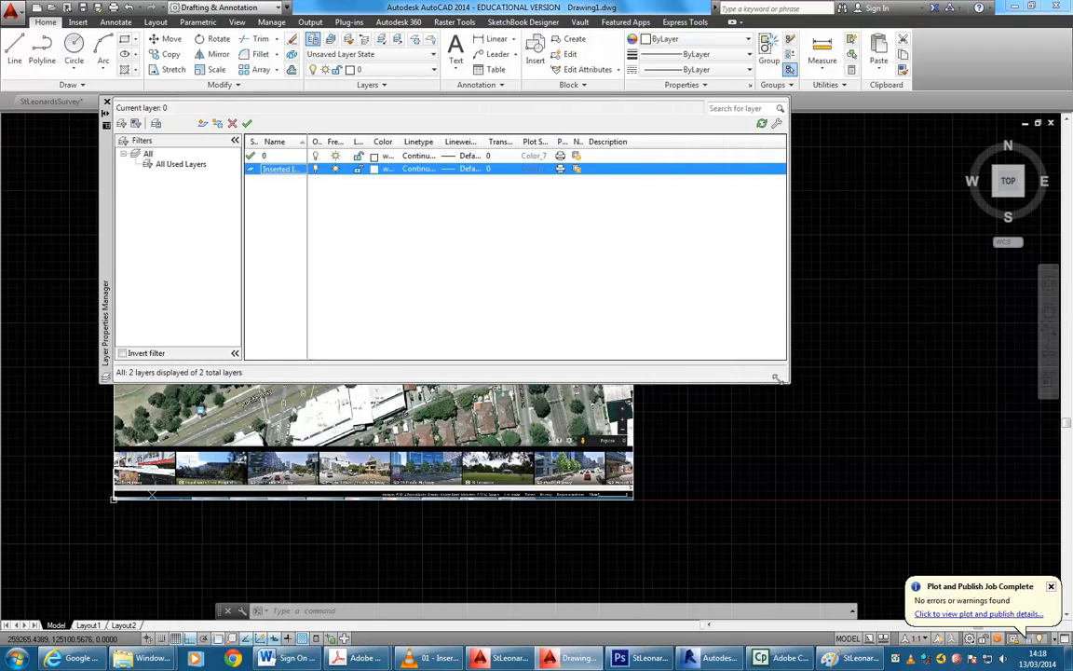
{"action": "double_click", "coordinate": [303, 141]}
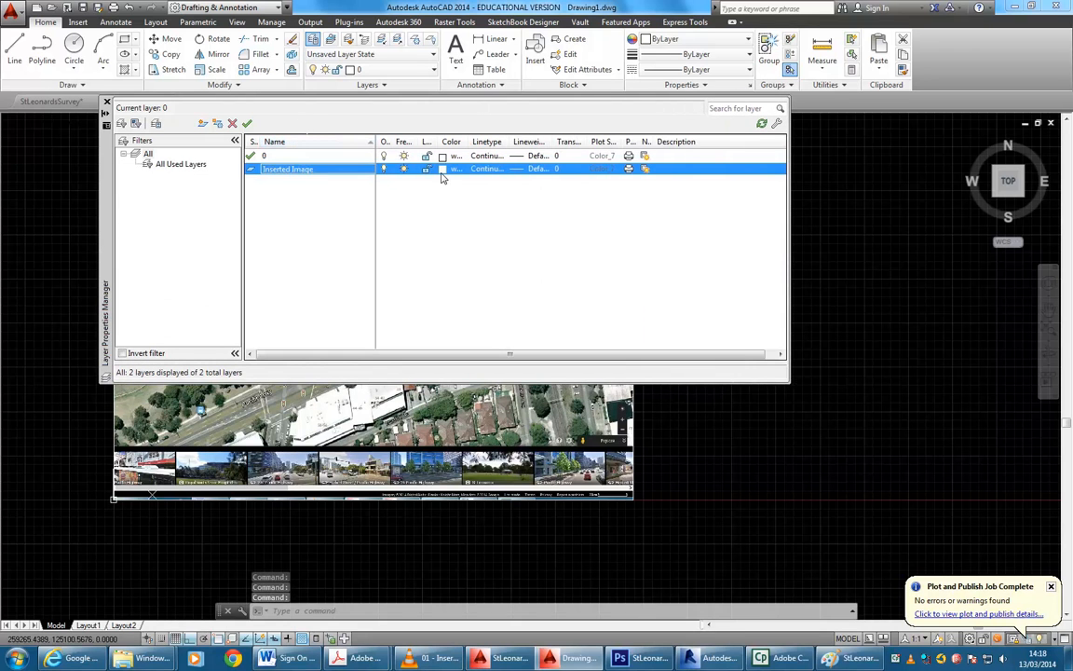
- Give the Inserted Image layer green color 100 and lock it
{"action": "left_click", "coordinate": [441, 172]}
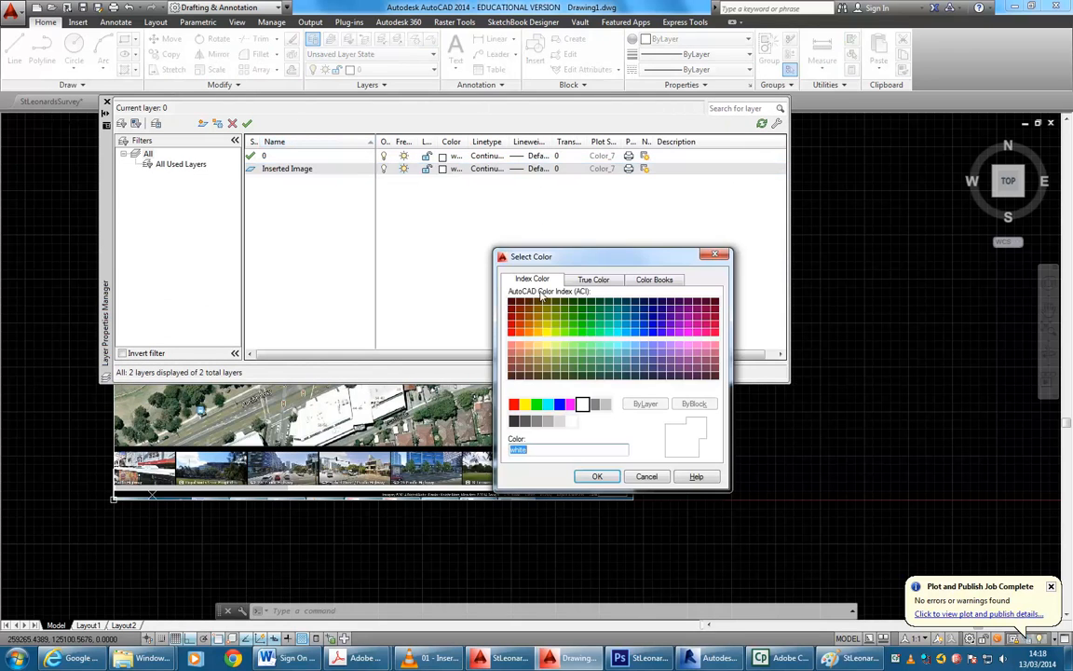
{"action": "left_click", "coordinate": [590, 333]}
{"action": "left_click", "coordinate": [597, 476]}
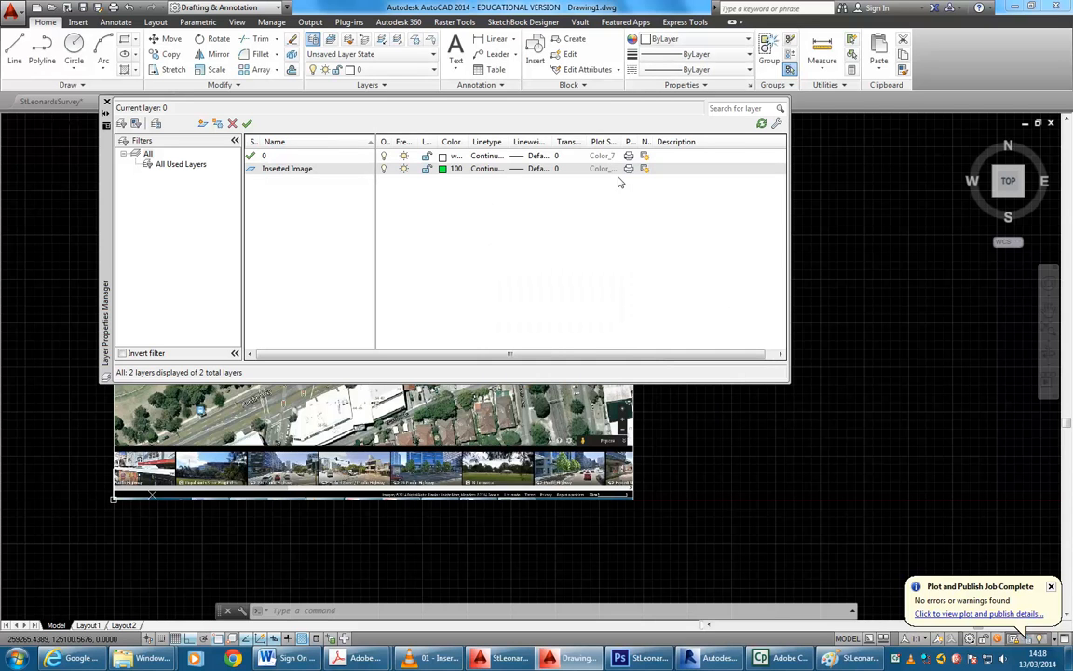
{"action": "left_click", "coordinate": [427, 170]}
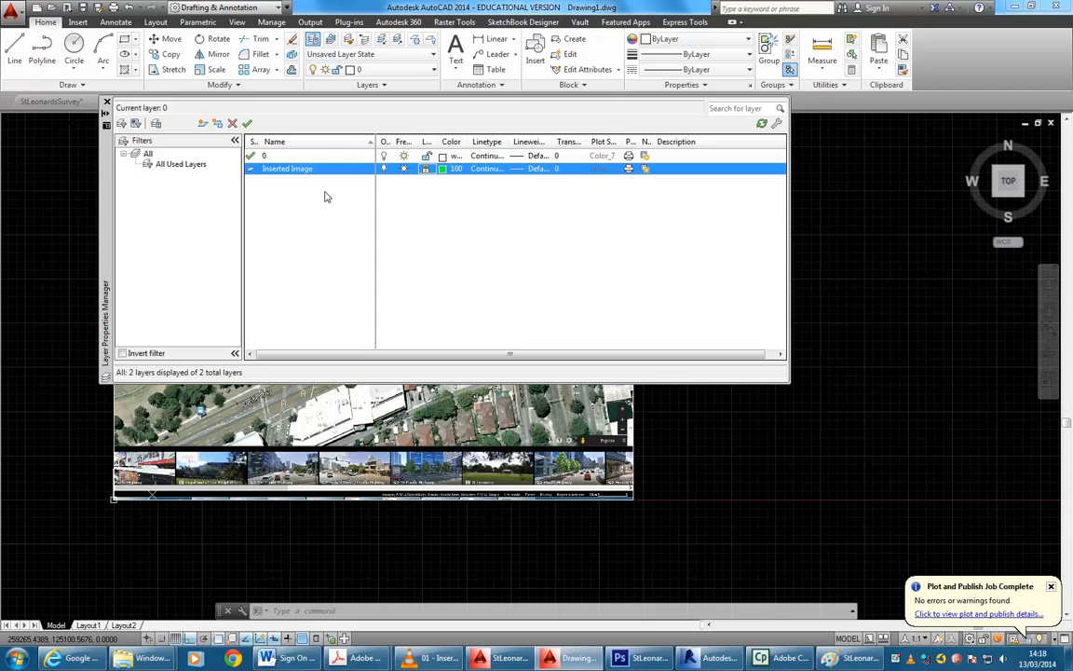
{"action": "left_click", "coordinate": [105, 103]}
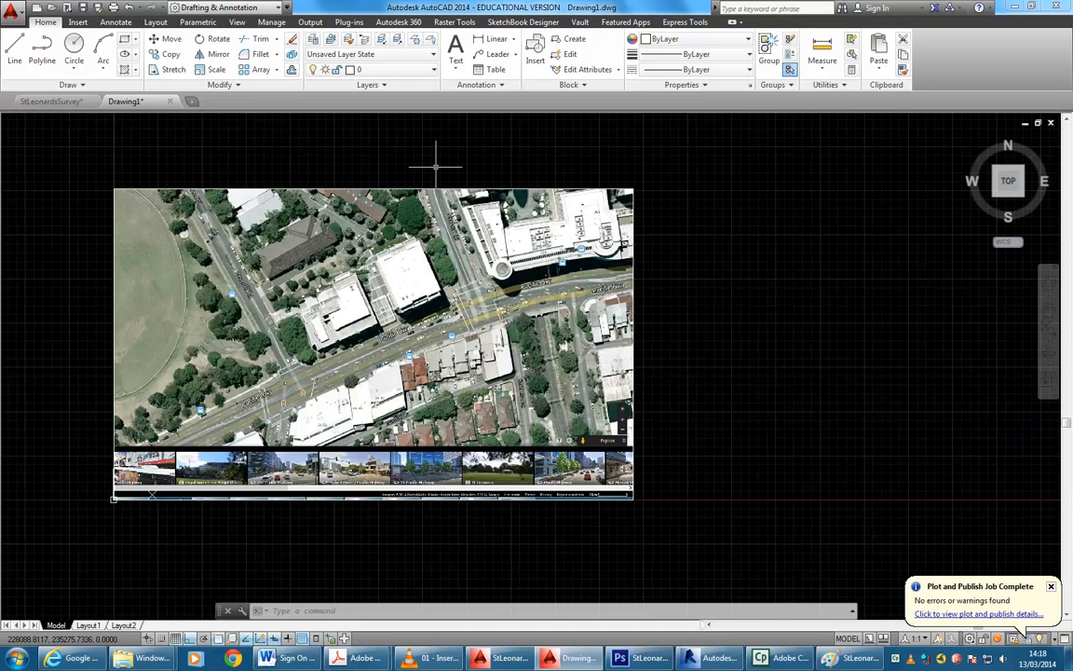
- Assign the satellite image to the Inserted Image layer
{"action": "left_click", "coordinate": [422, 189]}
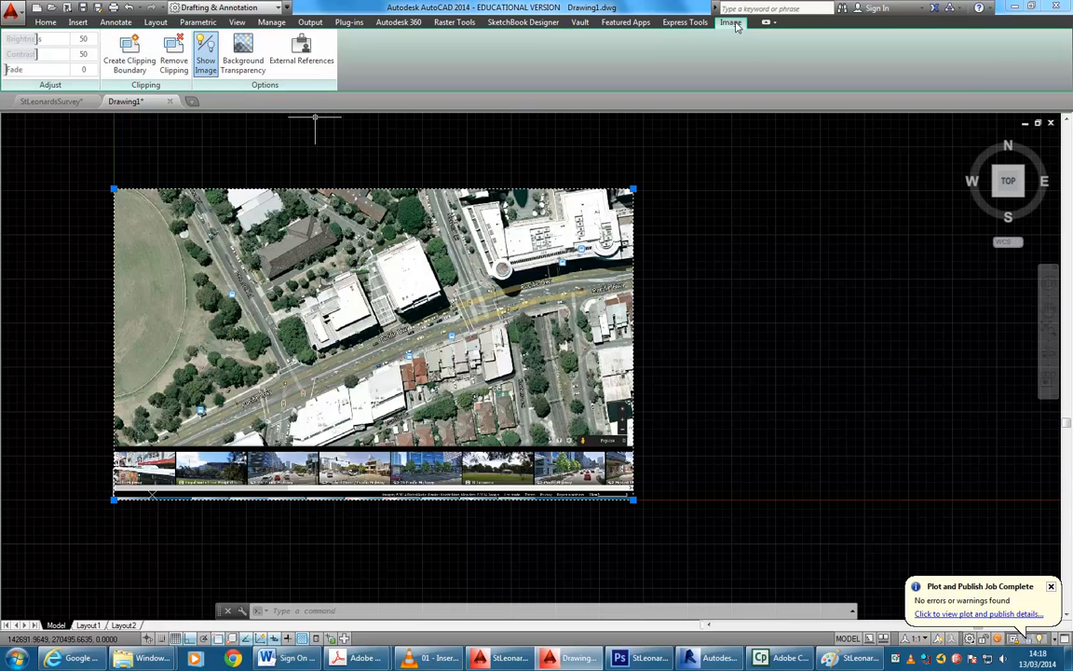
{"action": "left_click", "coordinate": [44, 25]}
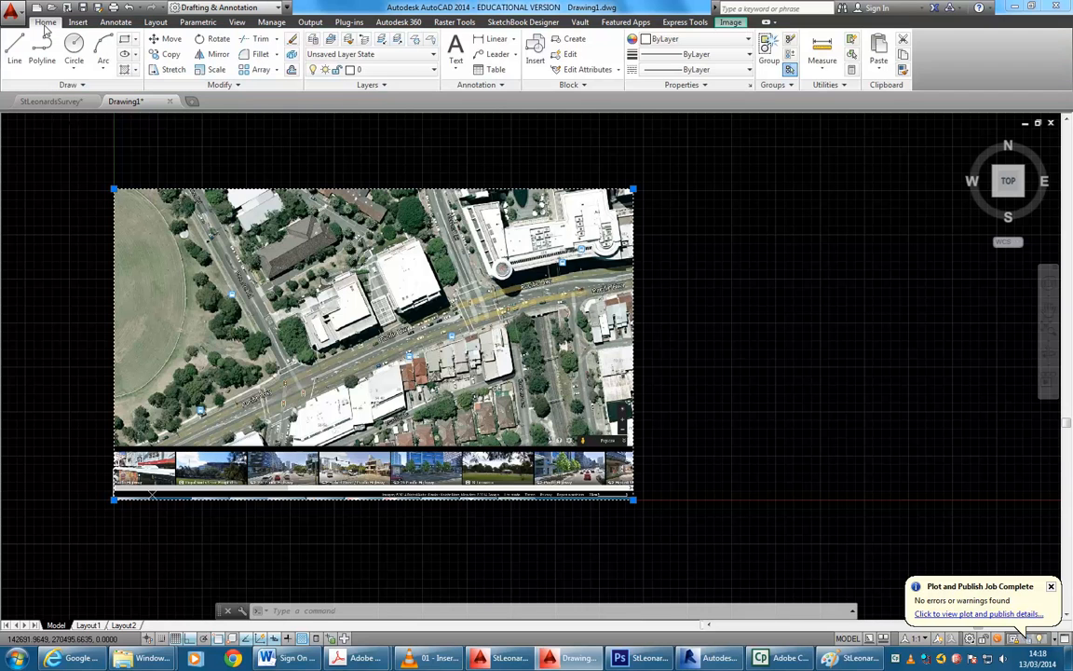
{"action": "left_click", "coordinate": [432, 71]}
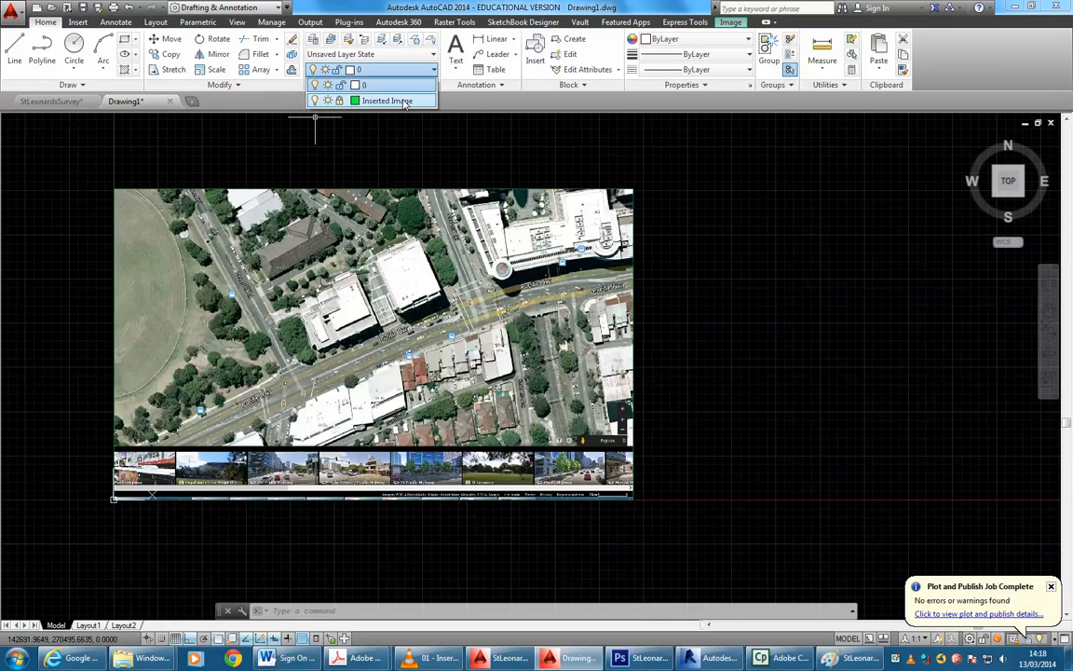
{"action": "key", "text": "Escape"}
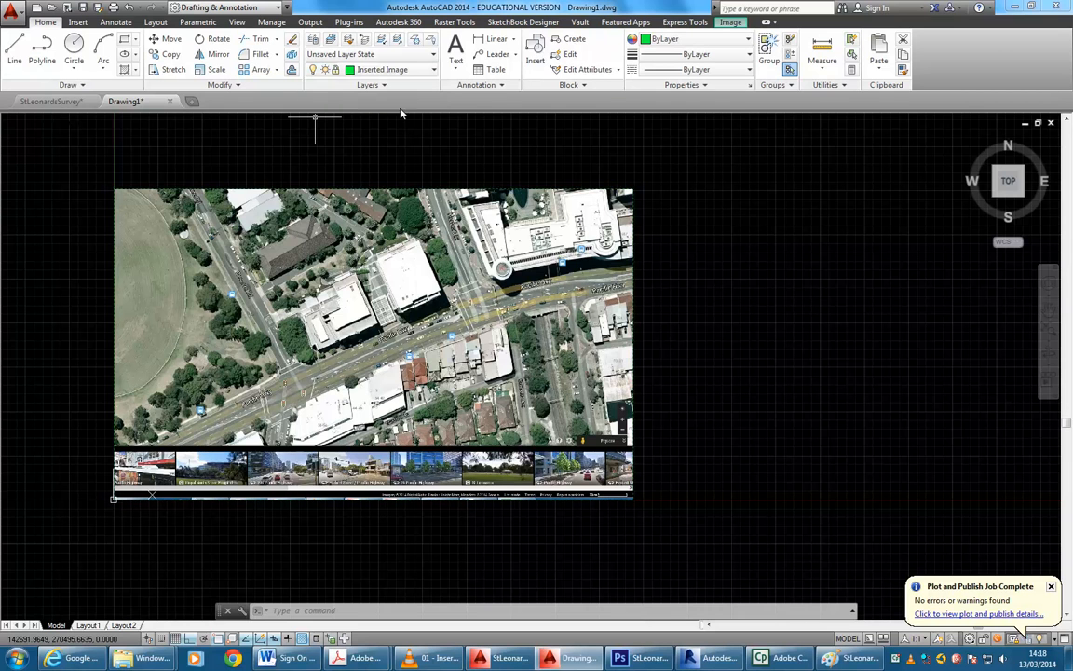
- Try to move the satellite image on the locked Inserted Image layer and check the command history
{"action": "left_click", "coordinate": [371, 164]}
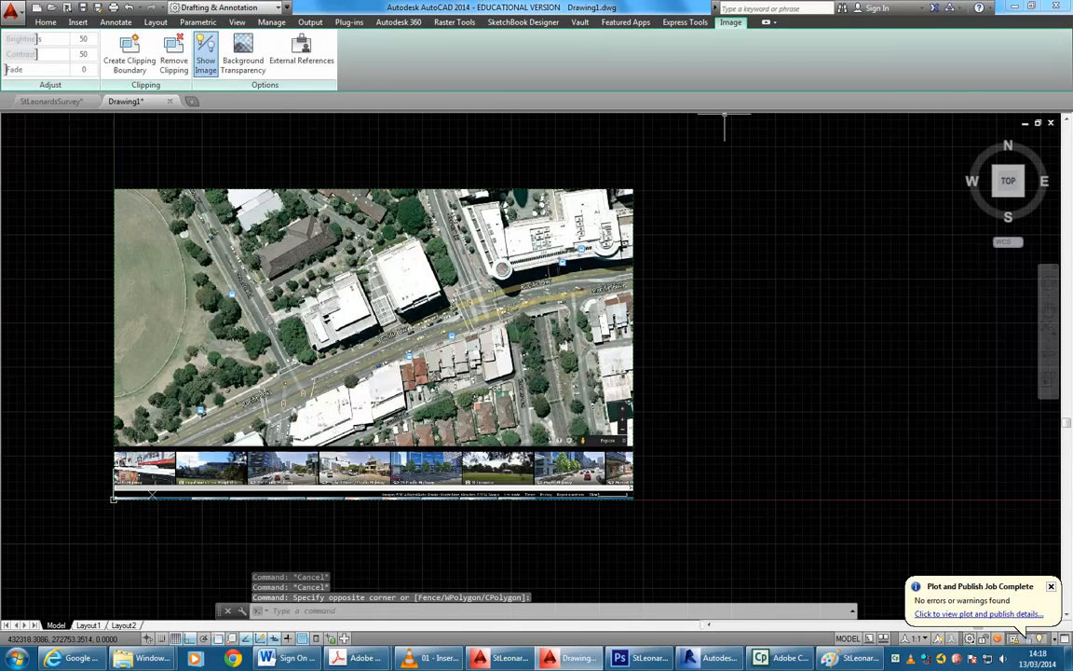
{"action": "left_click", "coordinate": [44, 21]}
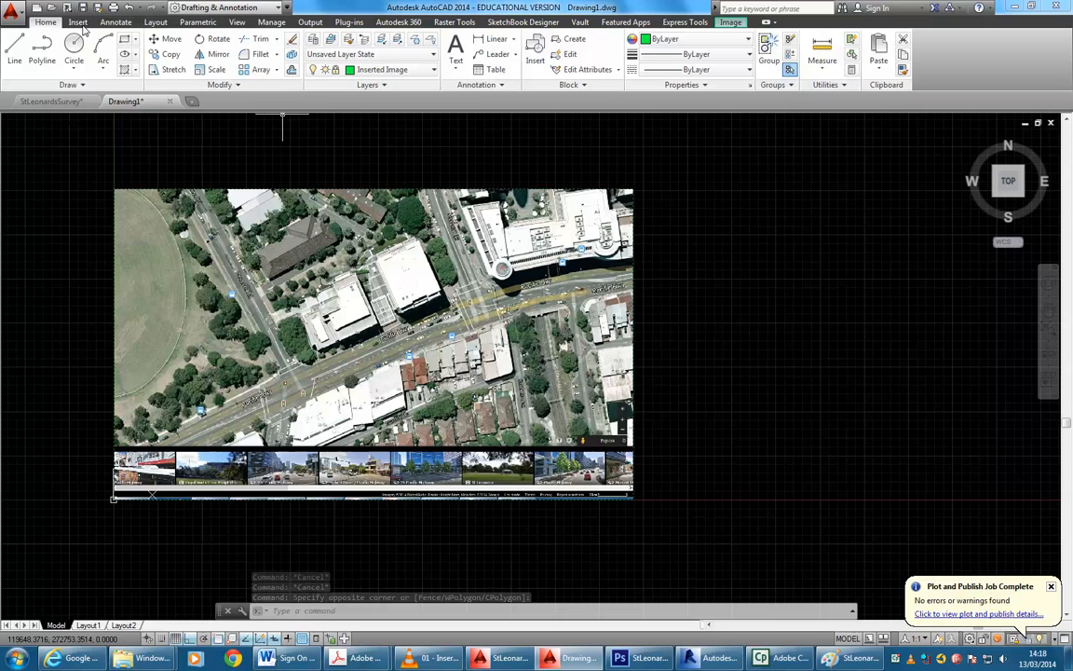
{"action": "left_click", "coordinate": [170, 39]}
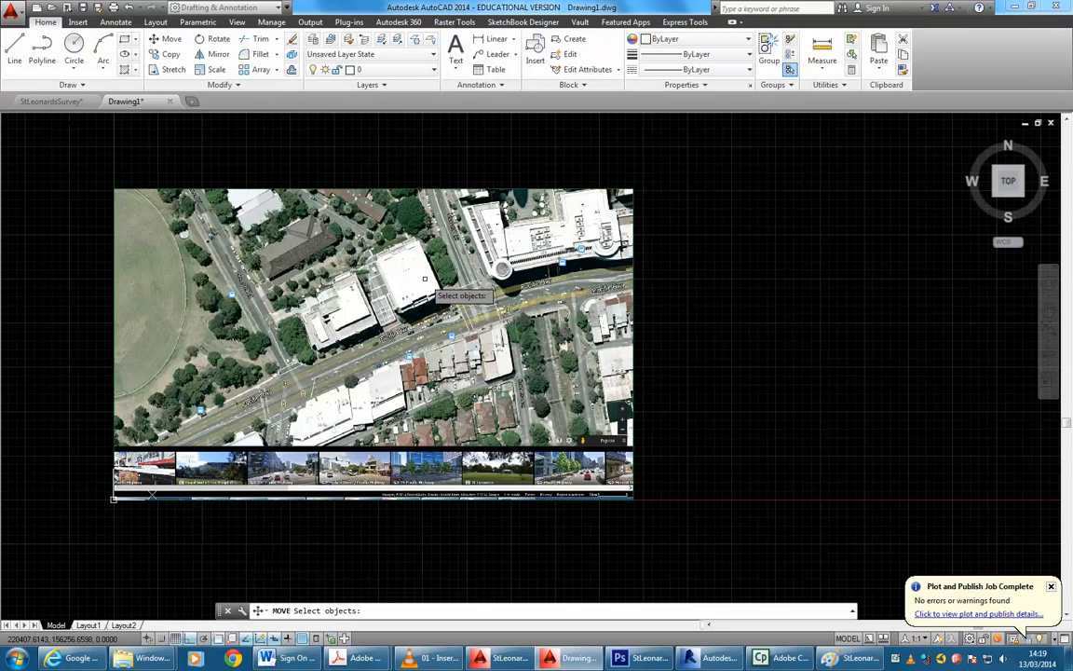
{"action": "left_click", "coordinate": [361, 611]}
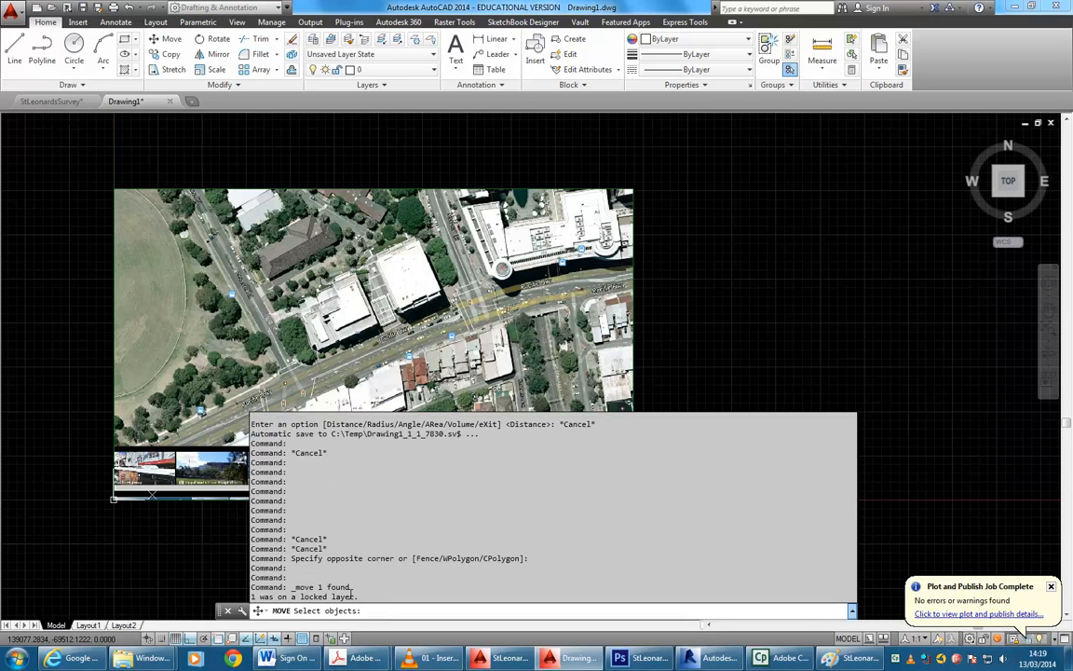
{"action": "key", "text": "Escape"}
{"action": "key", "text": "Escape"}
{"action": "key", "text": "Escape"}
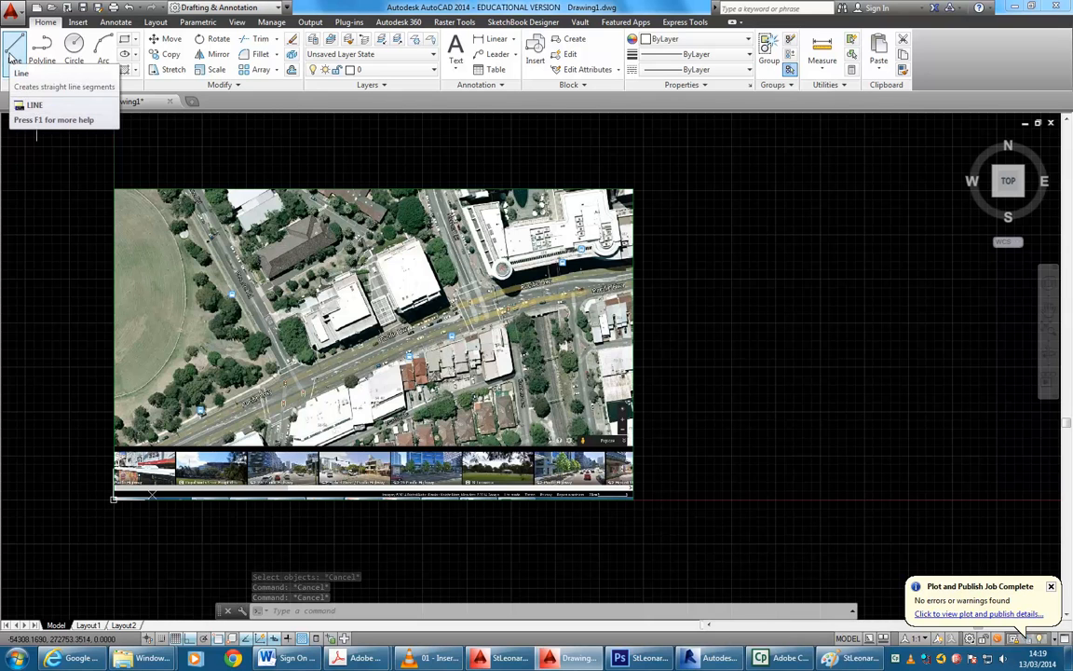
- Create a new layer named Building Footprint
{"action": "left_click", "coordinate": [313, 38]}
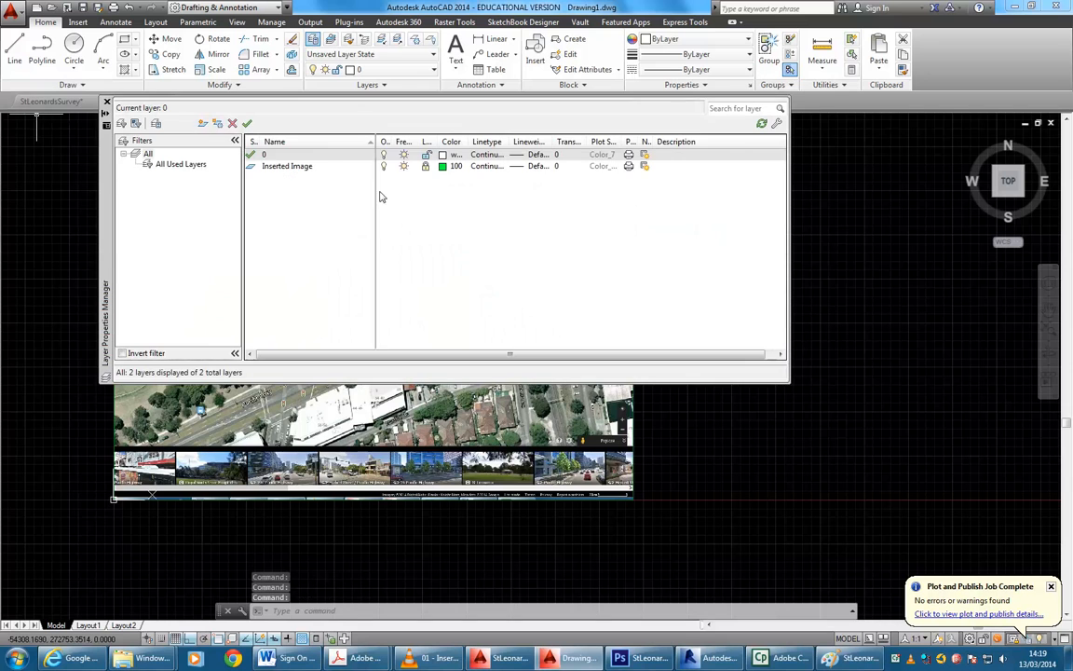
{"action": "left_click", "coordinate": [203, 123]}
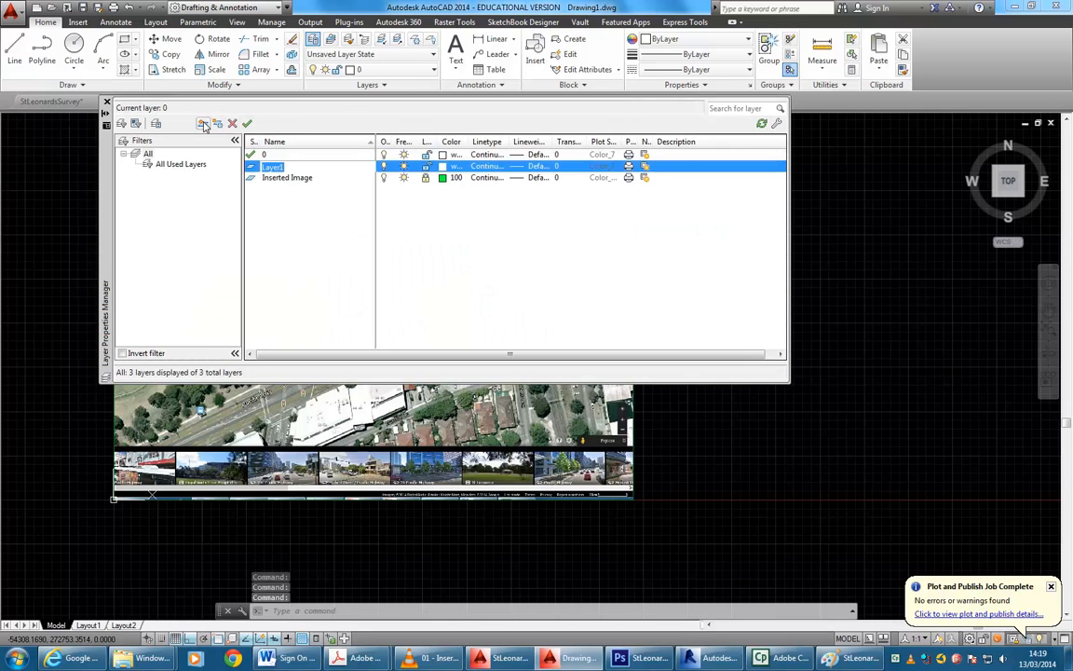
{"action": "type", "text": "Buildiong"}
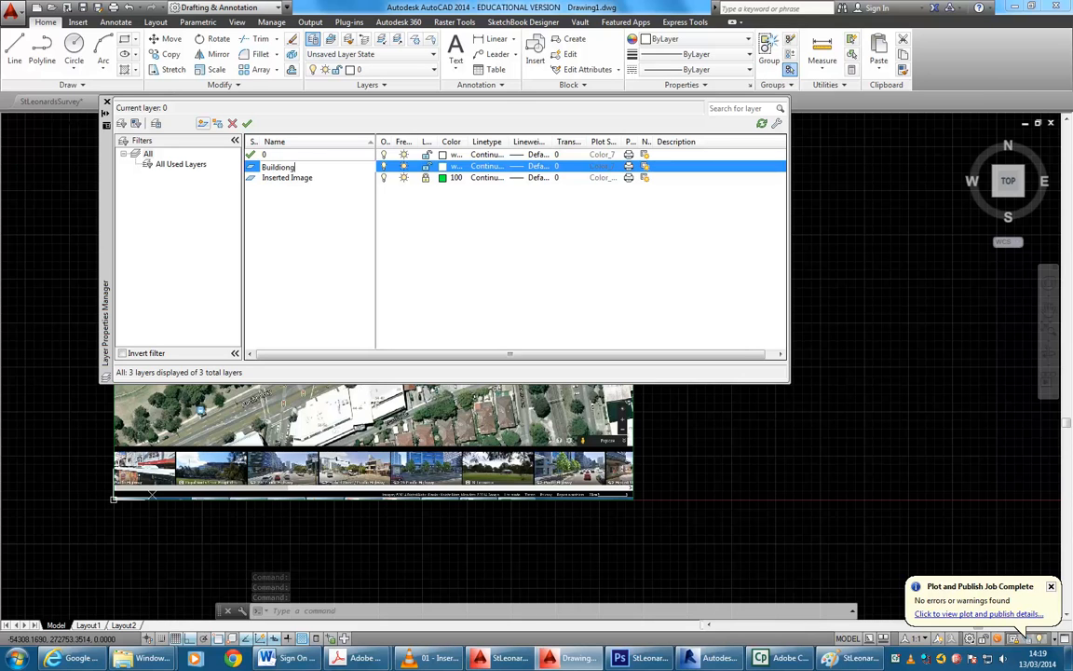
{"action": "key", "text": "BackSpace"}
{"action": "key", "text": "BackSpace"}
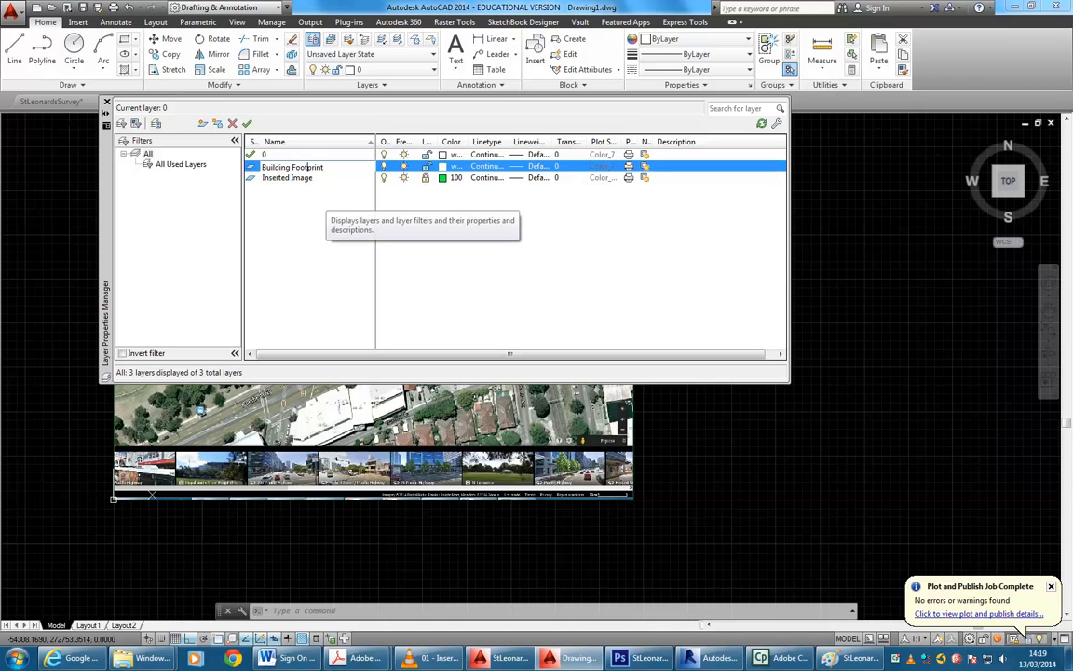
- Set the Building Footprint layer's color to orange, index 30
{"action": "left_click", "coordinate": [443, 167]}
{"action": "left_click", "coordinate": [529, 333]}
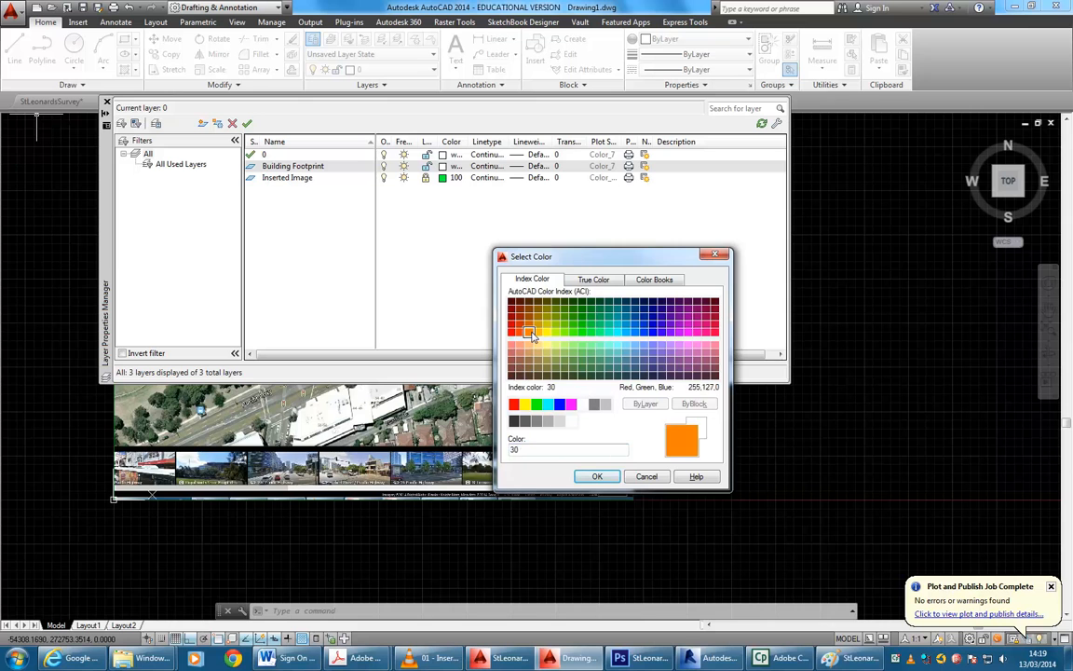
{"action": "left_click", "coordinate": [597, 476]}
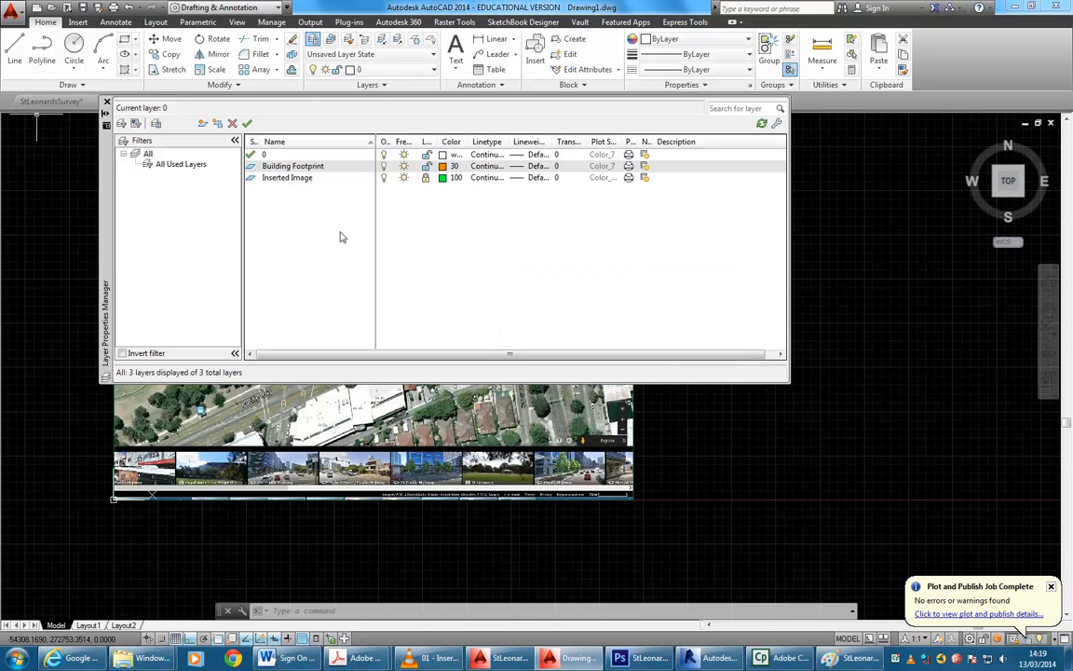
- Set the Building Footprint layer's color to magenta, index 210, and make it the current layer
{"action": "left_click", "coordinate": [444, 167]}
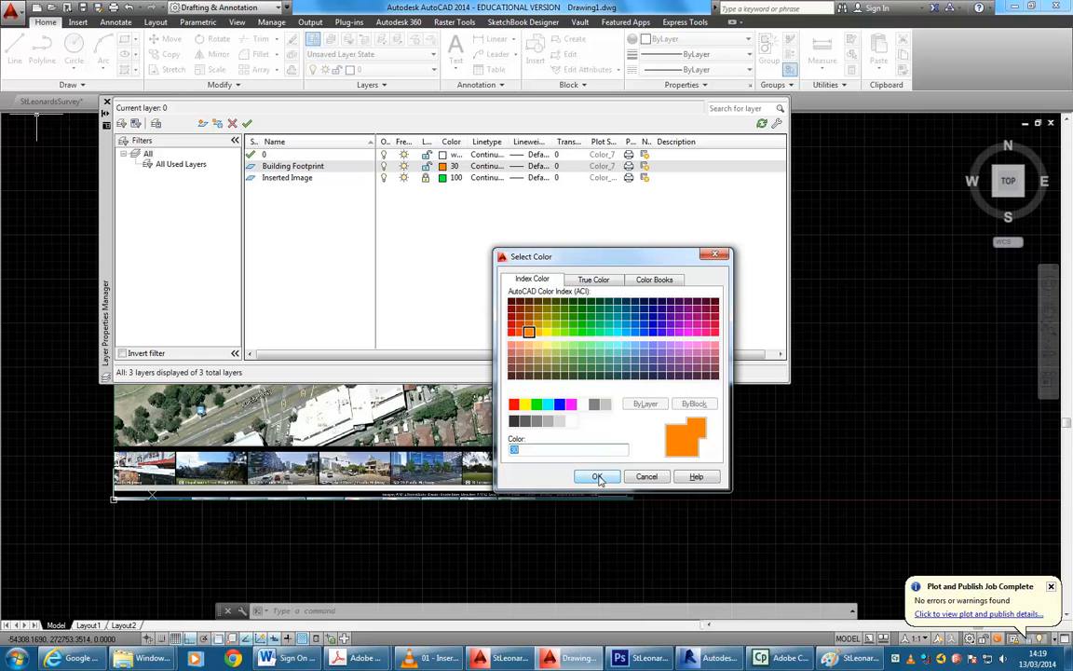
{"action": "left_click", "coordinate": [688, 333]}
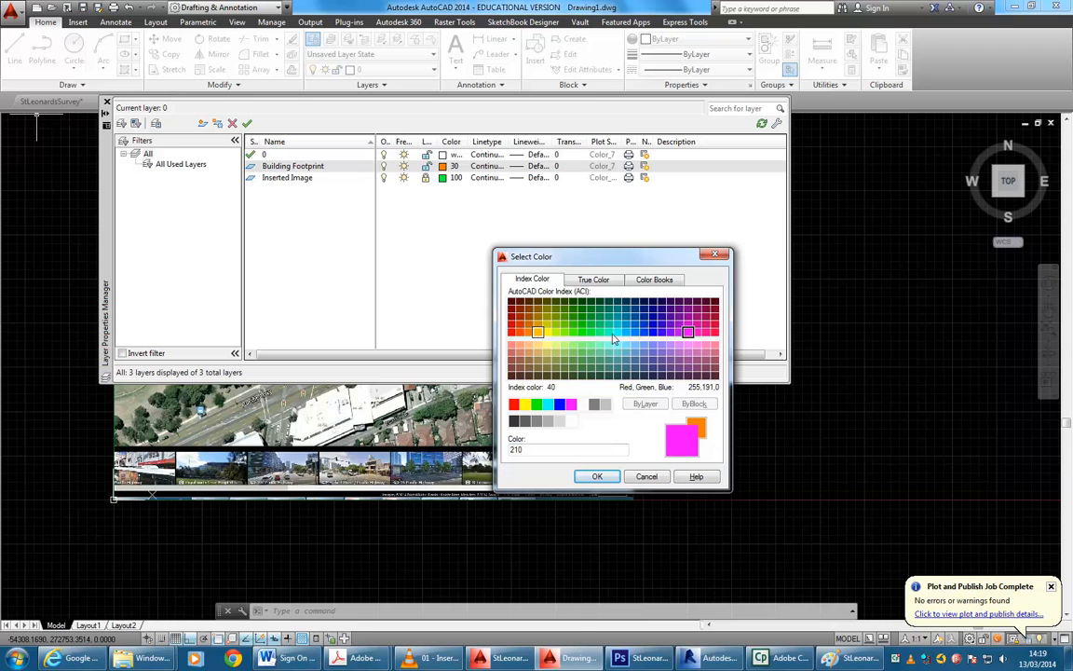
{"action": "left_click", "coordinate": [597, 476]}
{"action": "left_click", "coordinate": [247, 123]}
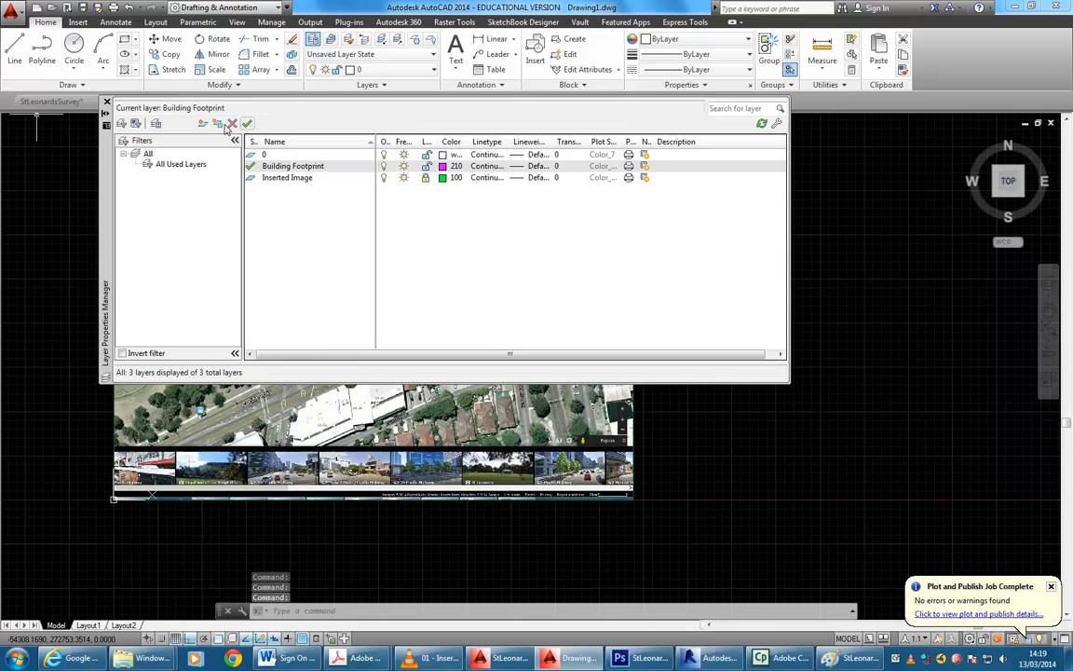
{"action": "left_click", "coordinate": [105, 101]}
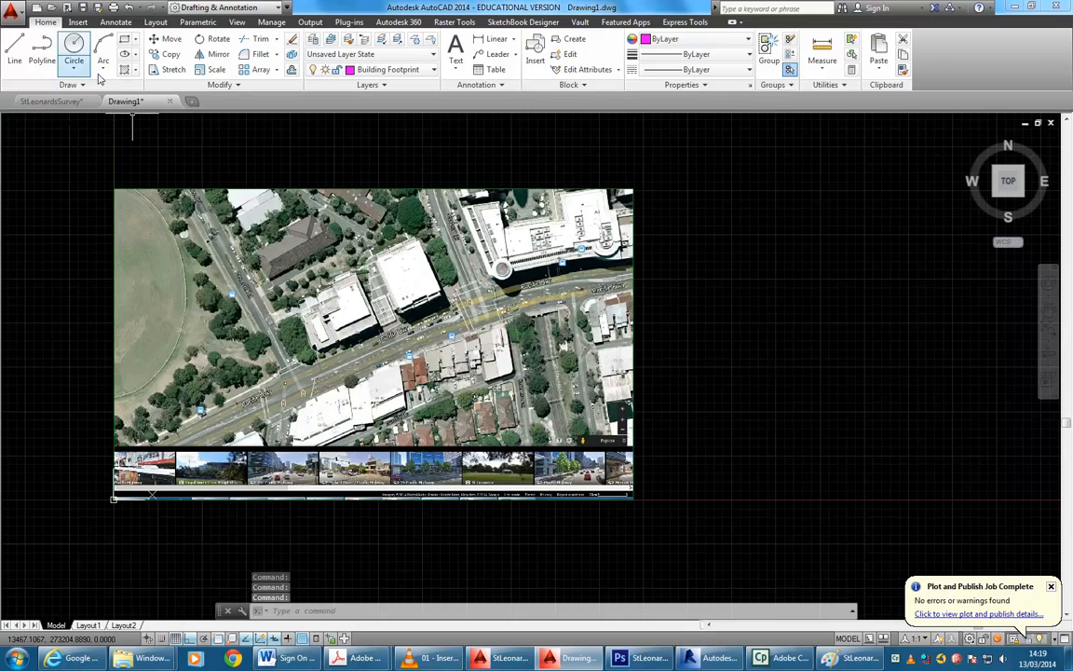
- Start tracing building 207 with the Line tool, drawing the short notch at its northwest corner with Ortho off
{"action": "left_click", "coordinate": [14, 48]}
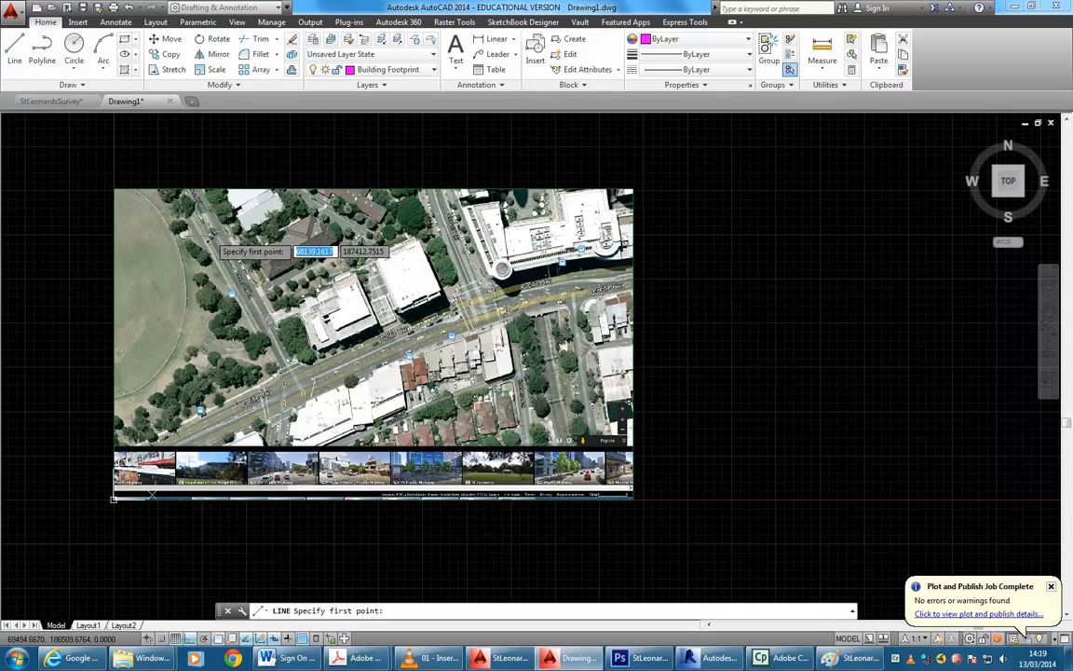
{"action": "scroll", "coordinate": [307, 303], "scroll_direction": "up", "scroll_amount": 5}
{"action": "scroll", "coordinate": [320, 310], "scroll_direction": "up", "scroll_amount": 6}
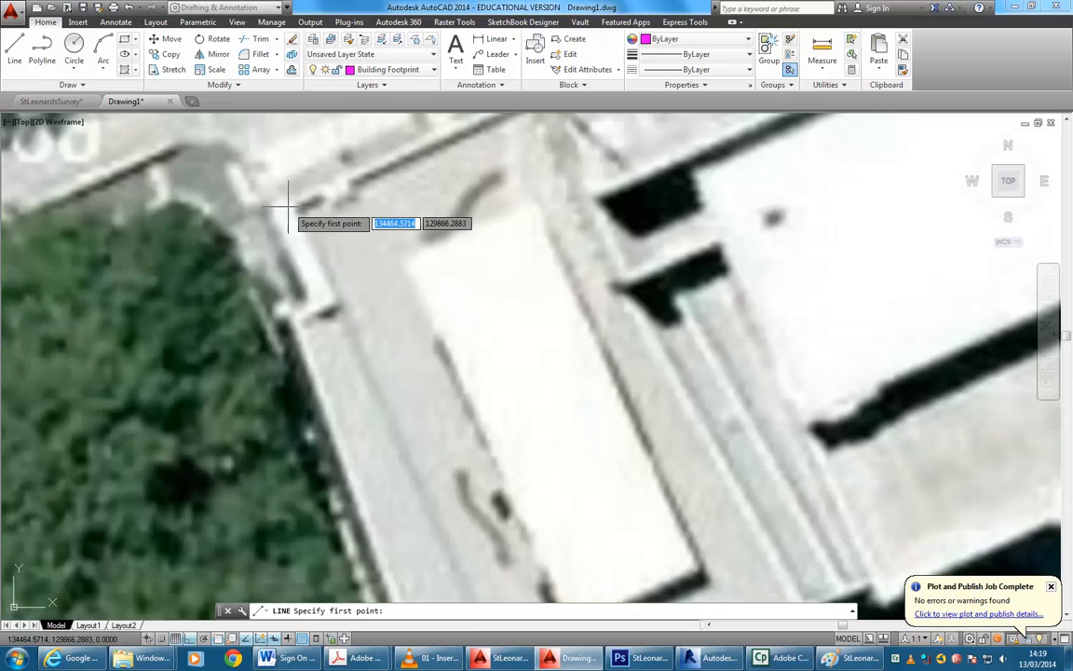
{"action": "left_click", "coordinate": [288, 212]}
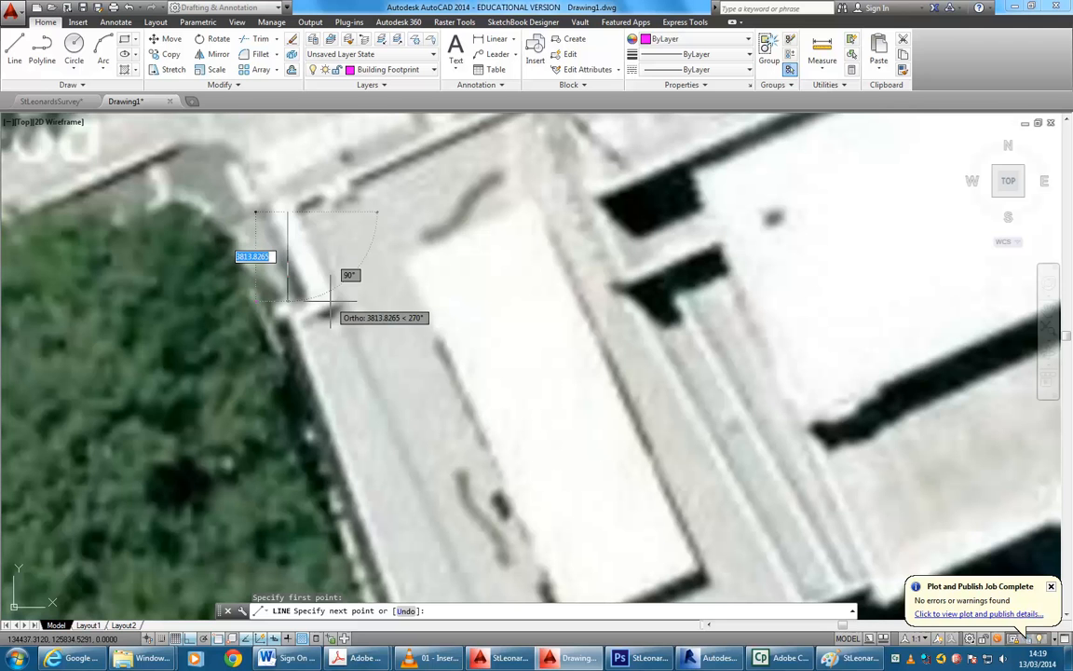
{"action": "key", "text": "F8"}
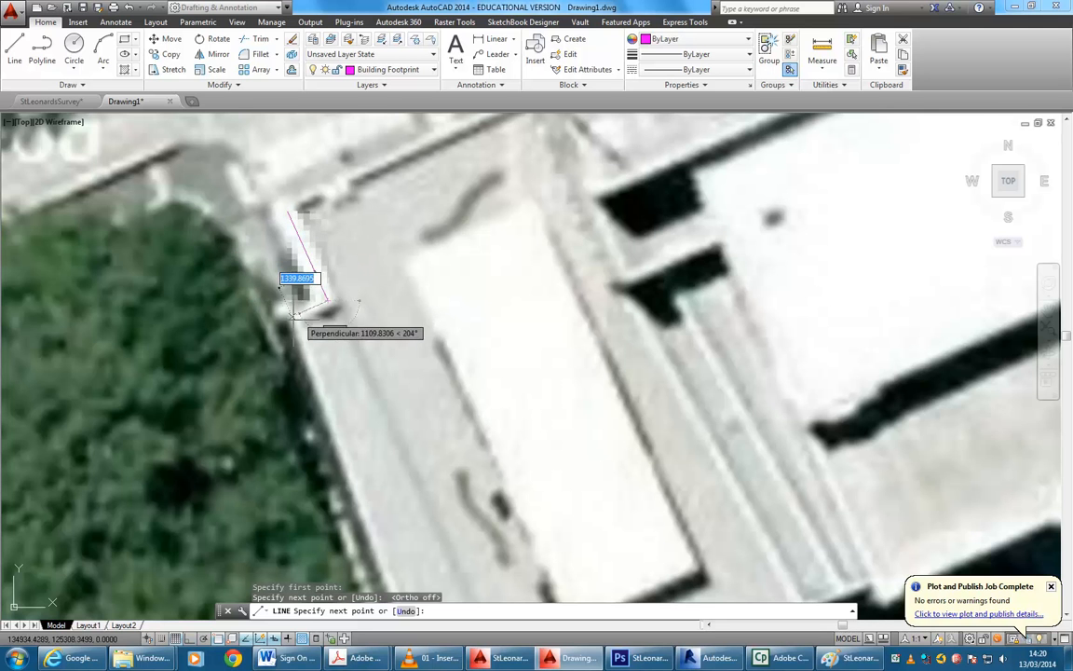
{"action": "left_click", "coordinate": [303, 311]}
- Continue the footprint line down the building's long west edge and around the notch at its southwest corner
{"action": "scroll", "coordinate": [308, 312], "scroll_direction": "down", "scroll_amount": 2}
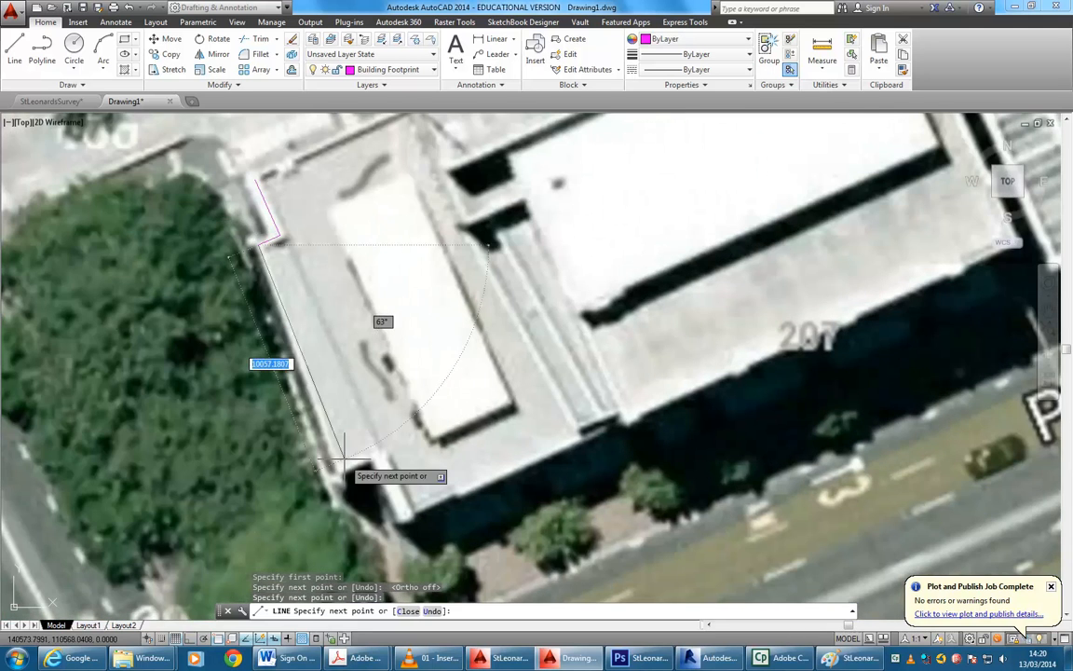
{"action": "scroll", "coordinate": [335, 461], "scroll_direction": "up", "scroll_amount": 2}
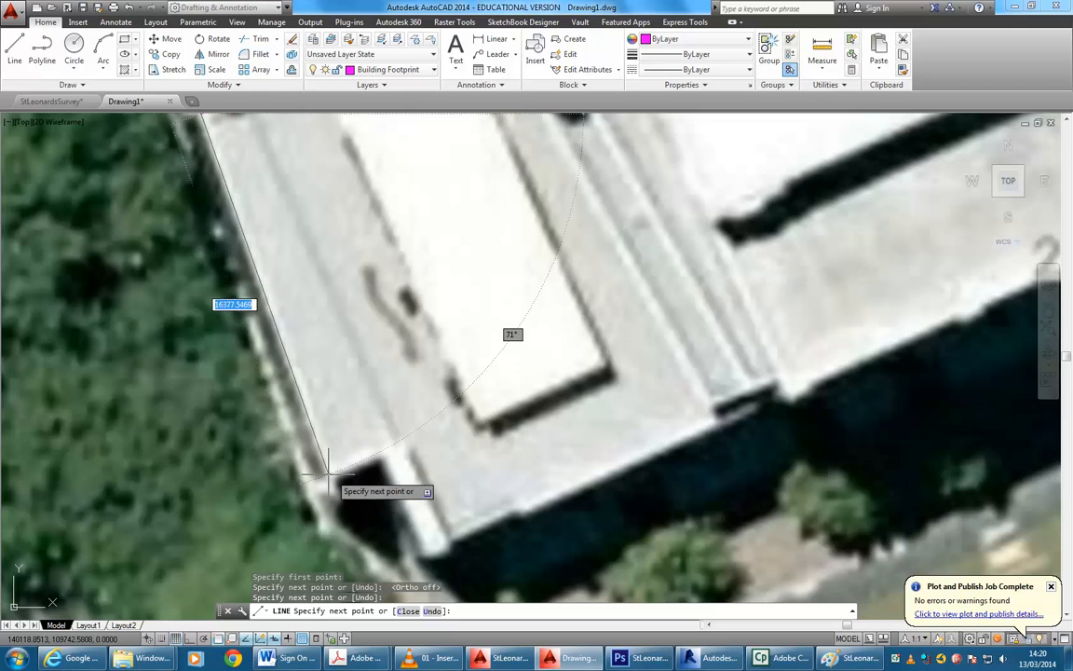
{"action": "left_click", "coordinate": [334, 474]}
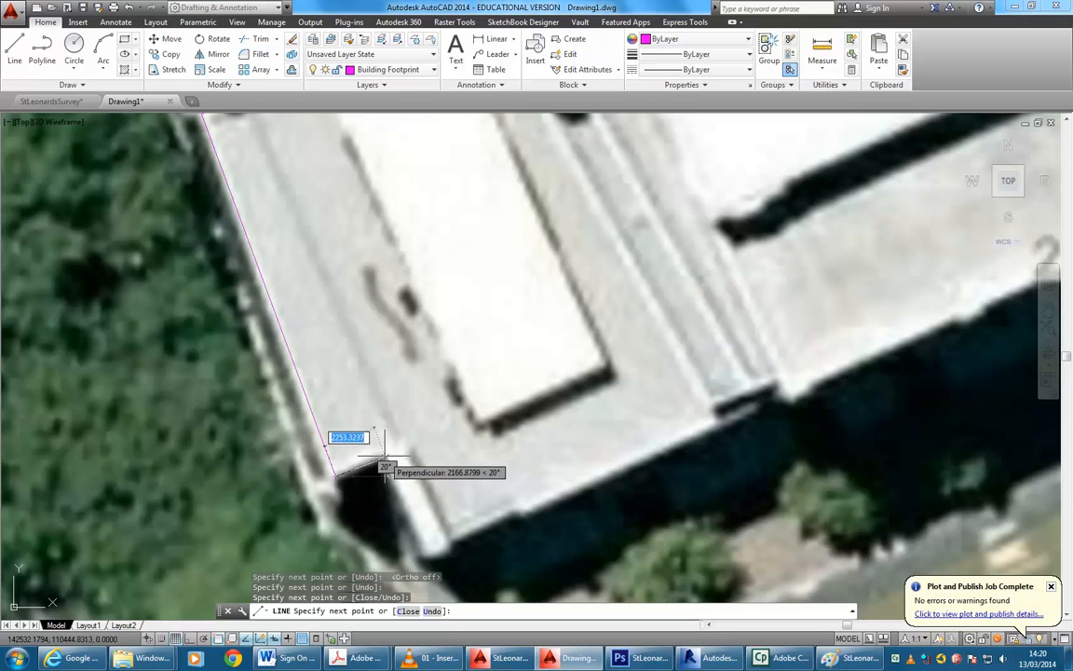
{"action": "left_click", "coordinate": [383, 459]}
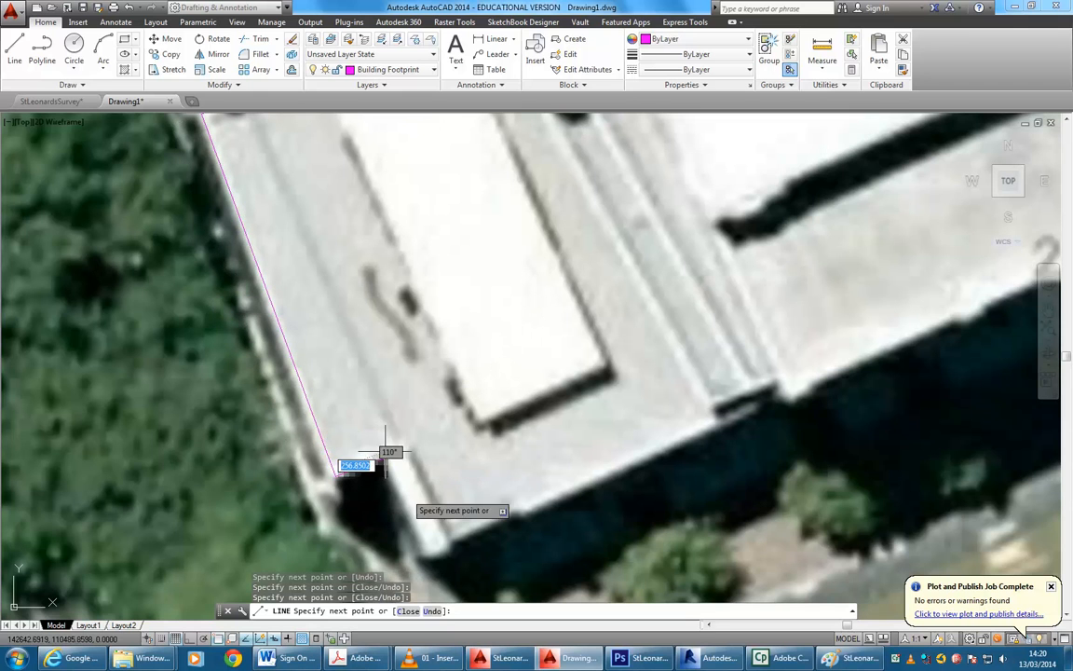
{"action": "left_click", "coordinate": [421, 549]}
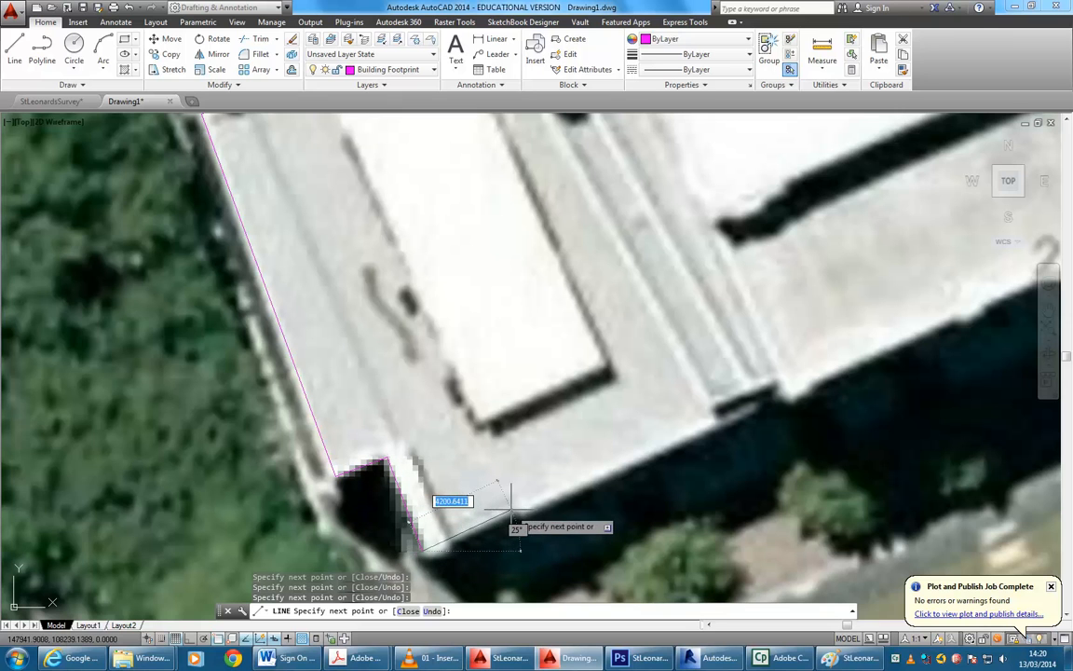
- Trace the first part of the building's Pacific Hwy edge, including the small recess beside the roof strips
{"action": "left_click", "coordinate": [517, 511]}
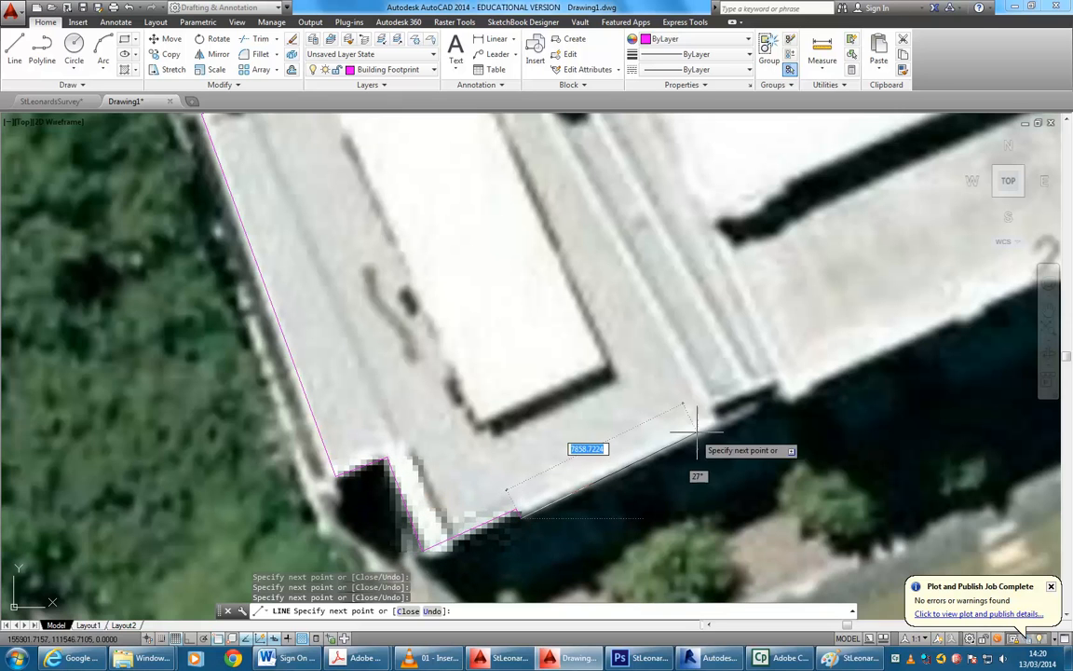
{"action": "left_click", "coordinate": [712, 423]}
{"action": "left_click", "coordinate": [707, 407]}
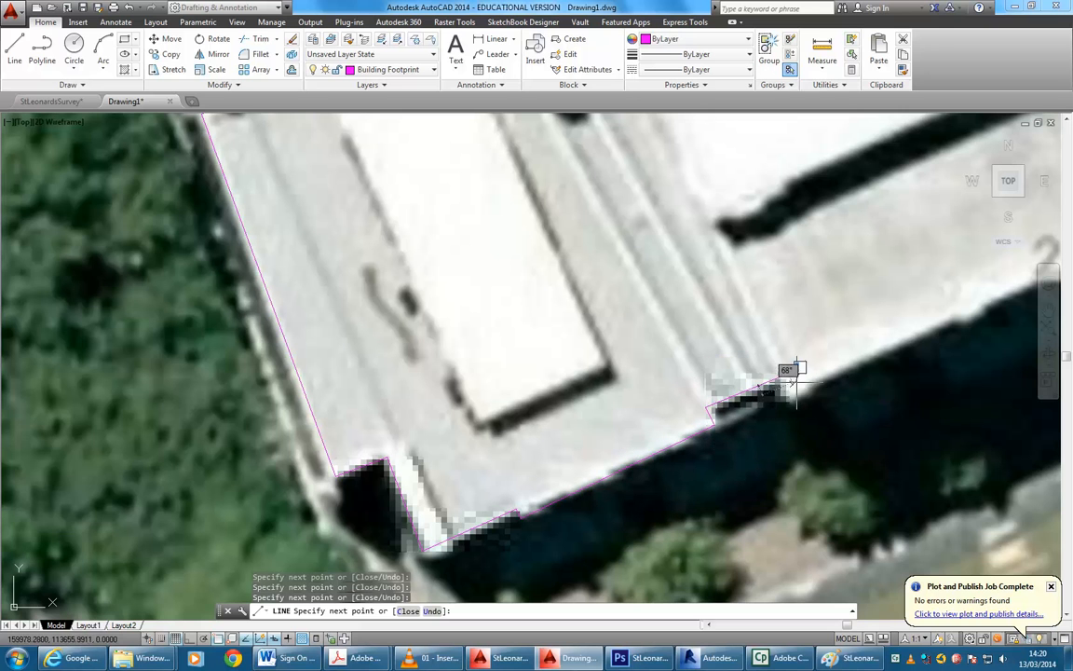
{"action": "scroll", "coordinate": [800, 394], "scroll_direction": "up", "scroll_amount": 5}
{"action": "middle_click_drag", "start_coordinate": [800, 393], "coordinate": [537, 411]}
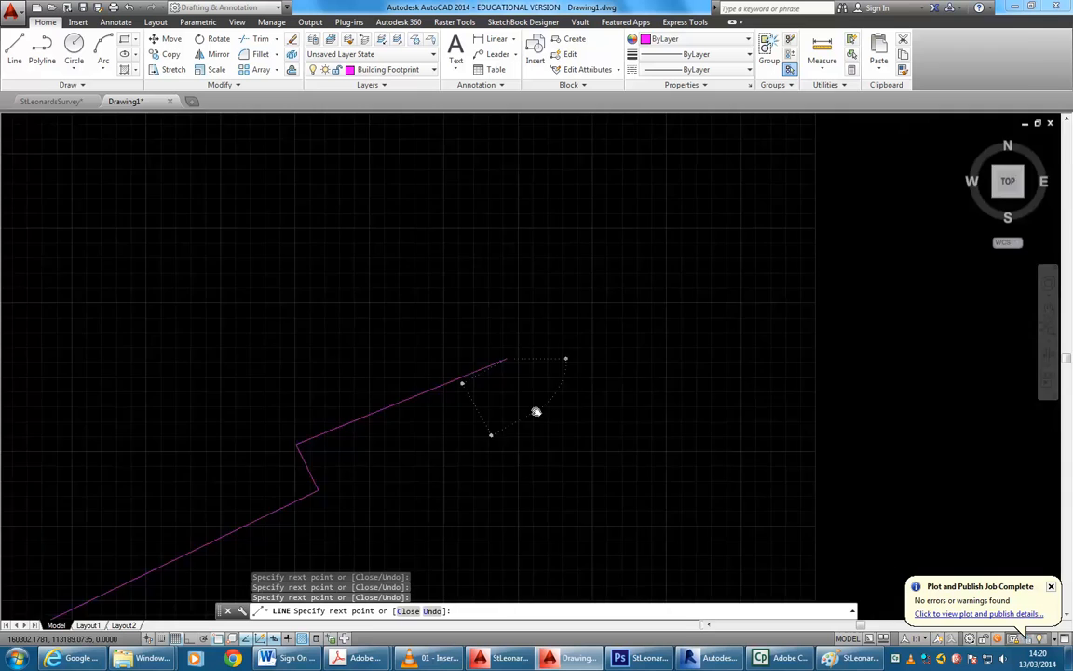
{"action": "scroll", "coordinate": [536, 411], "scroll_direction": "up", "scroll_amount": 2}
{"action": "left_click", "coordinate": [526, 416]}
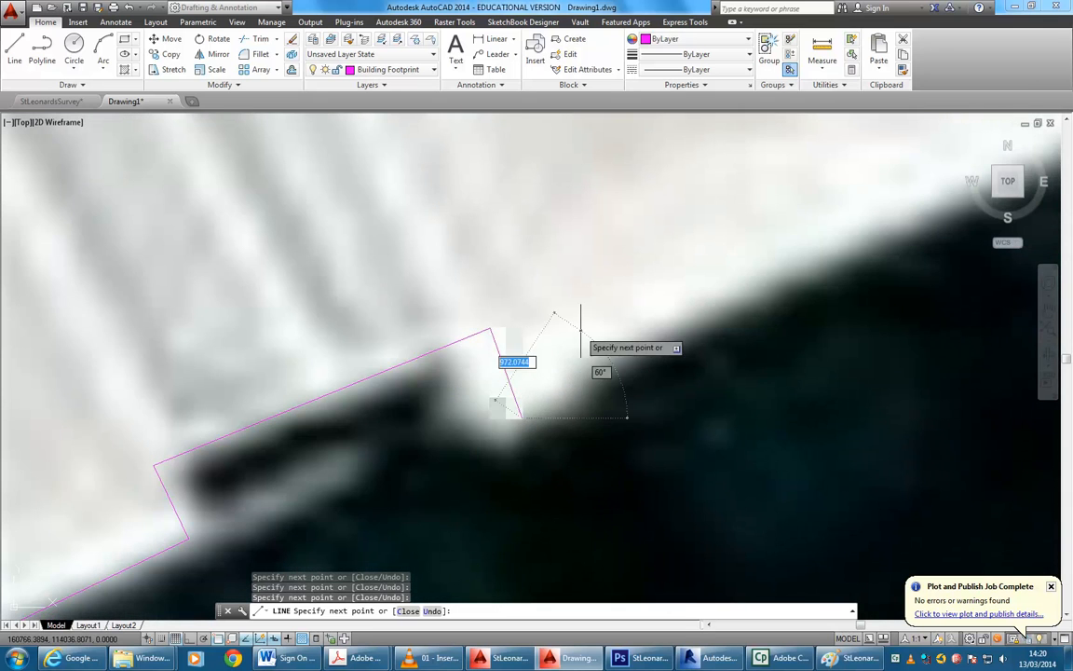
- Extend the footprint line from the recess along the Pacific Hwy edge to the building's southeast corner
{"action": "scroll", "coordinate": [326, 453], "scroll_direction": "down", "scroll_amount": 5}
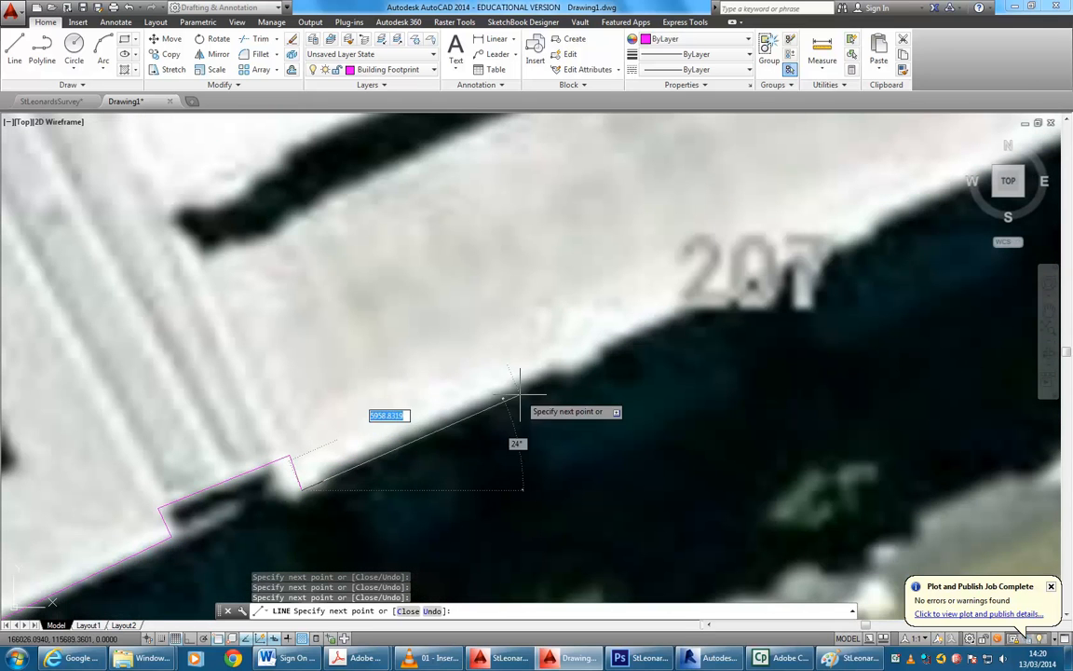
{"action": "left_click", "coordinate": [562, 362]}
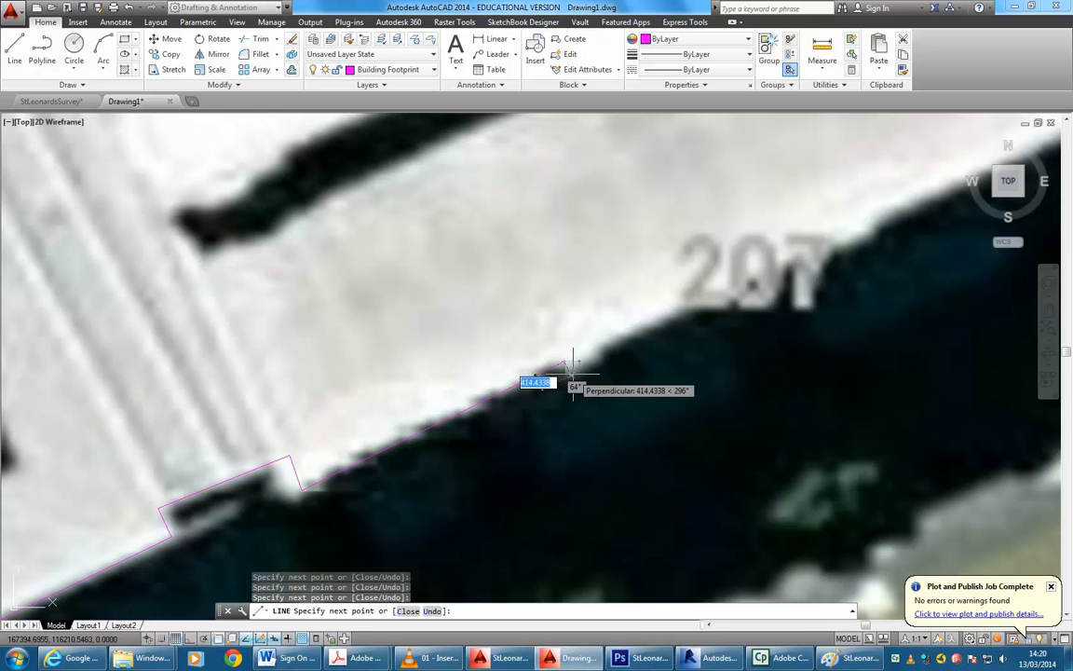
{"action": "scroll", "coordinate": [684, 293], "scroll_direction": "down", "scroll_amount": 4}
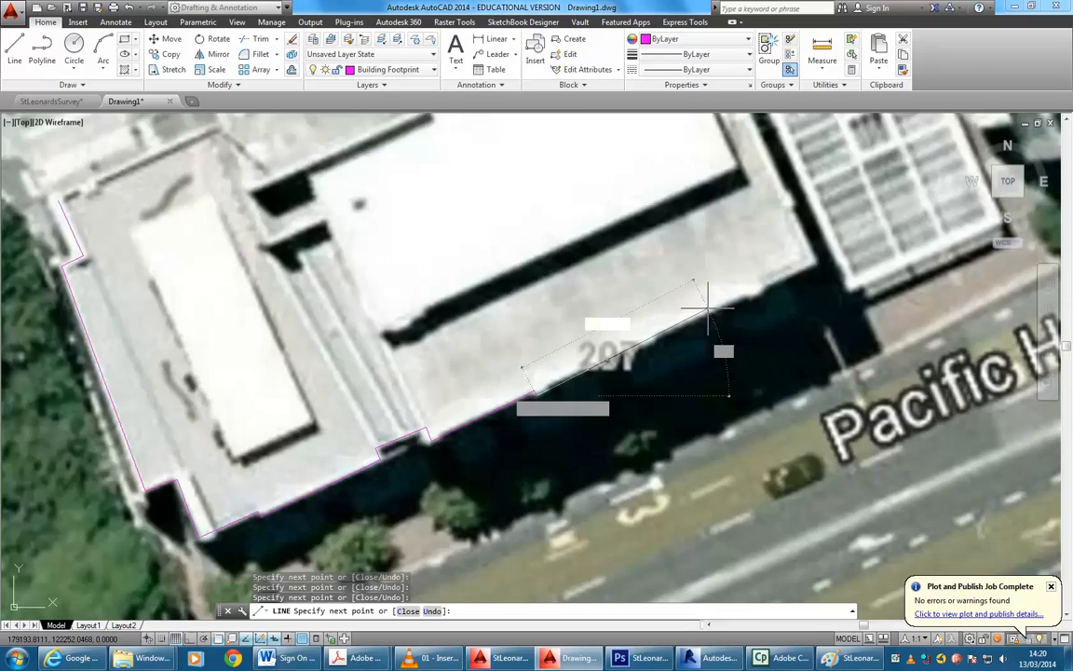
{"action": "scroll", "coordinate": [509, 390], "scroll_direction": "down", "scroll_amount": 2}
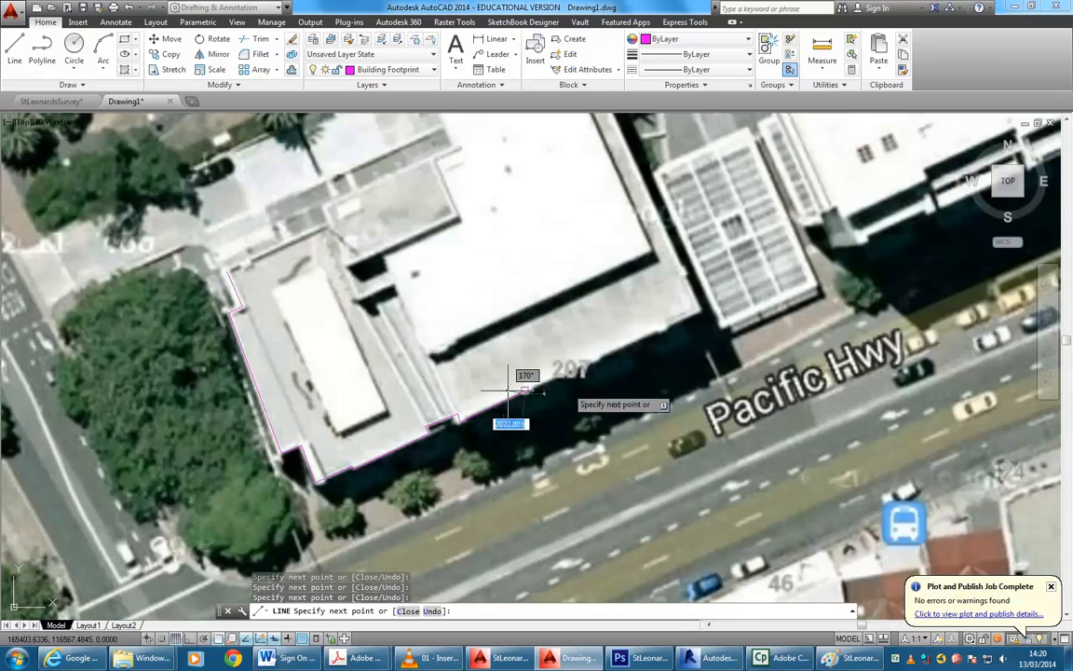
{"action": "left_click", "coordinate": [699, 309]}
- Trace the building's long east edge to its northeast corner and the north edge to the roof's northwest corner
{"action": "scroll", "coordinate": [651, 247], "scroll_direction": "down", "scroll_amount": 2}
{"action": "middle_click_drag", "start_coordinate": [651, 246], "coordinate": [659, 445]}
{"action": "scroll", "coordinate": [659, 445], "scroll_direction": "up", "scroll_amount": 2}
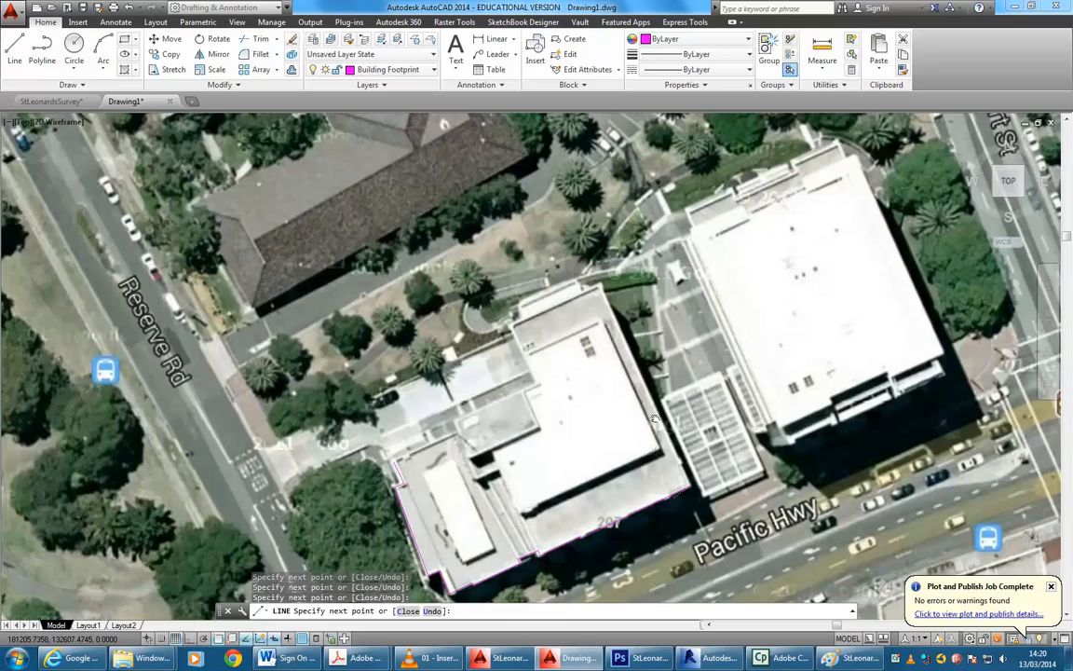
{"action": "scroll", "coordinate": [587, 273], "scroll_direction": "up", "scroll_amount": 4}
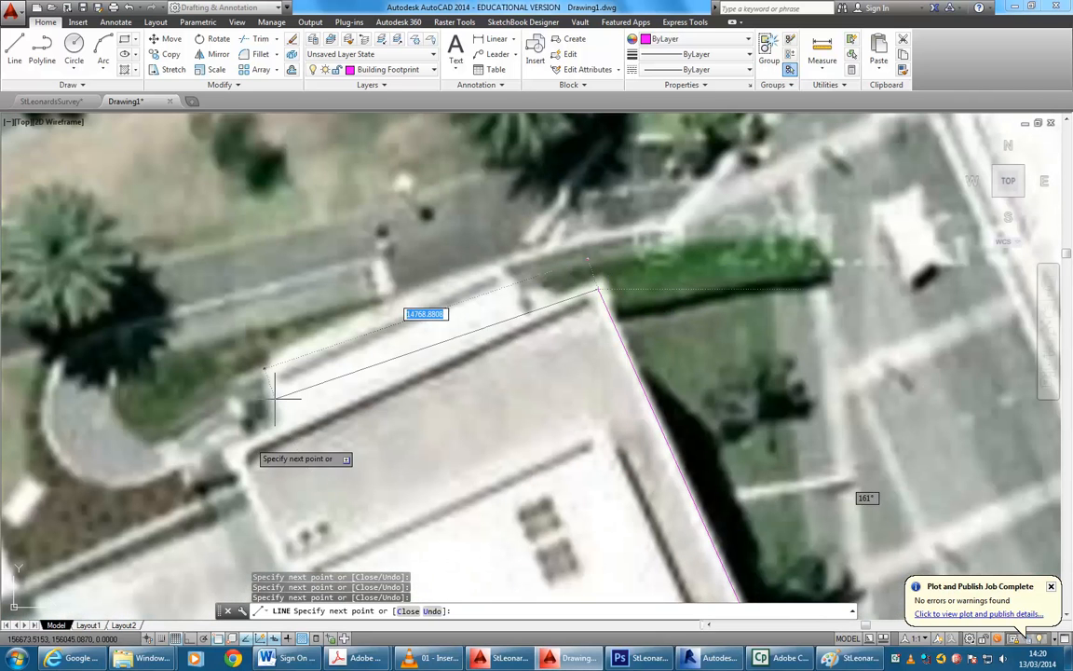
{"action": "left_click", "coordinate": [234, 451]}
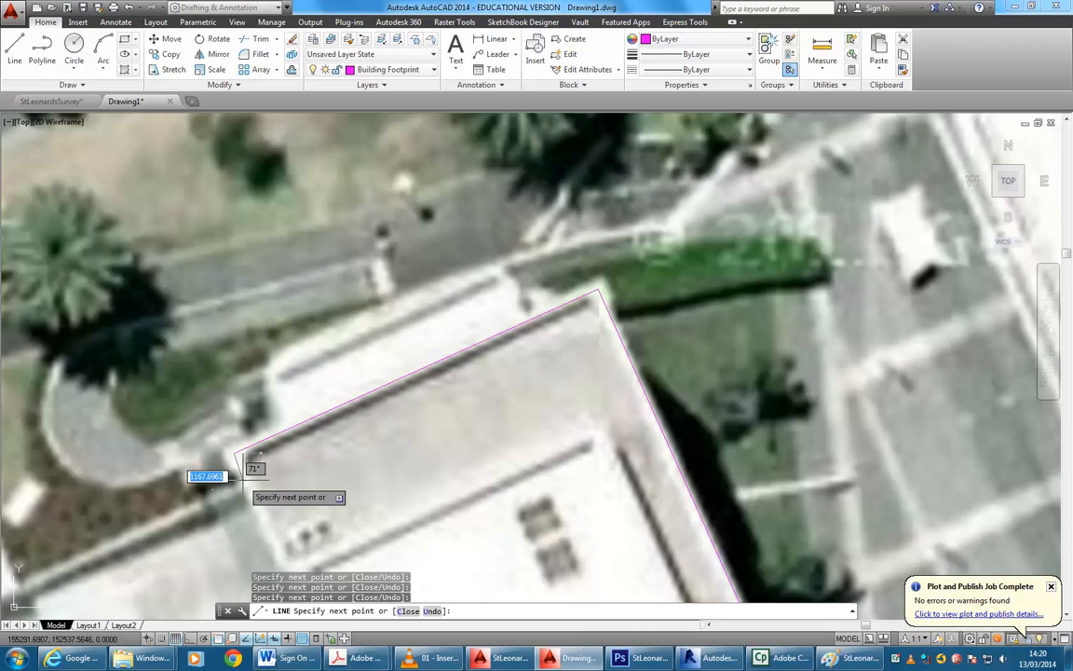
- Continue the footprint line from the roof's northwest corner down the stepped west edge and along the lower roof's dark edge
{"action": "scroll", "coordinate": [240, 482], "scroll_direction": "down", "scroll_amount": 3}
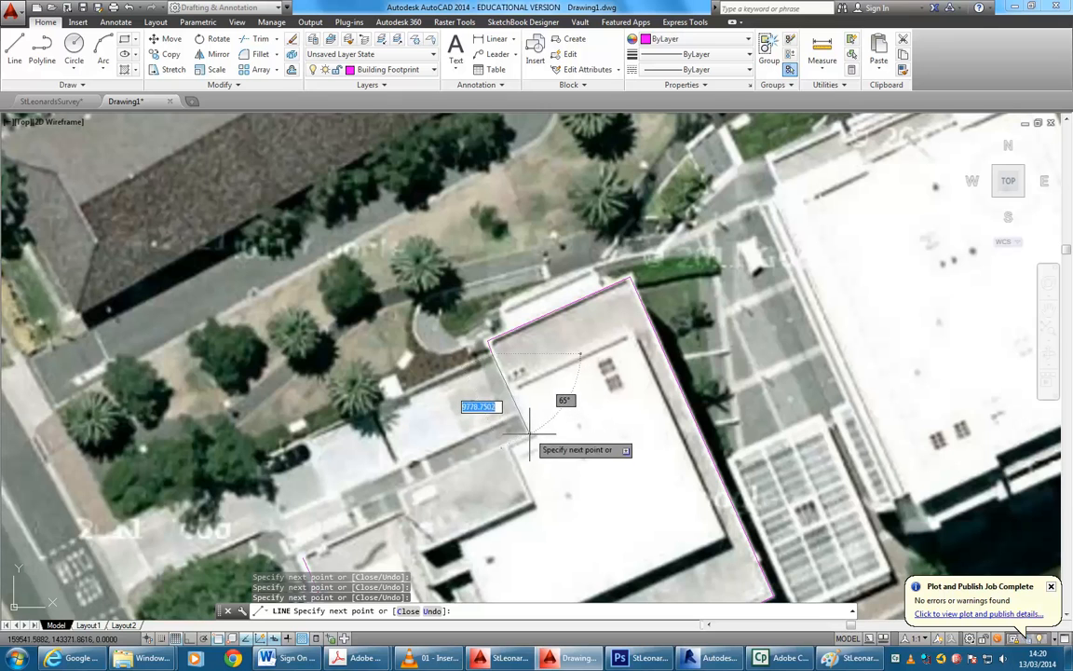
{"action": "left_click", "coordinate": [530, 435]}
{"action": "left_click", "coordinate": [505, 446]}
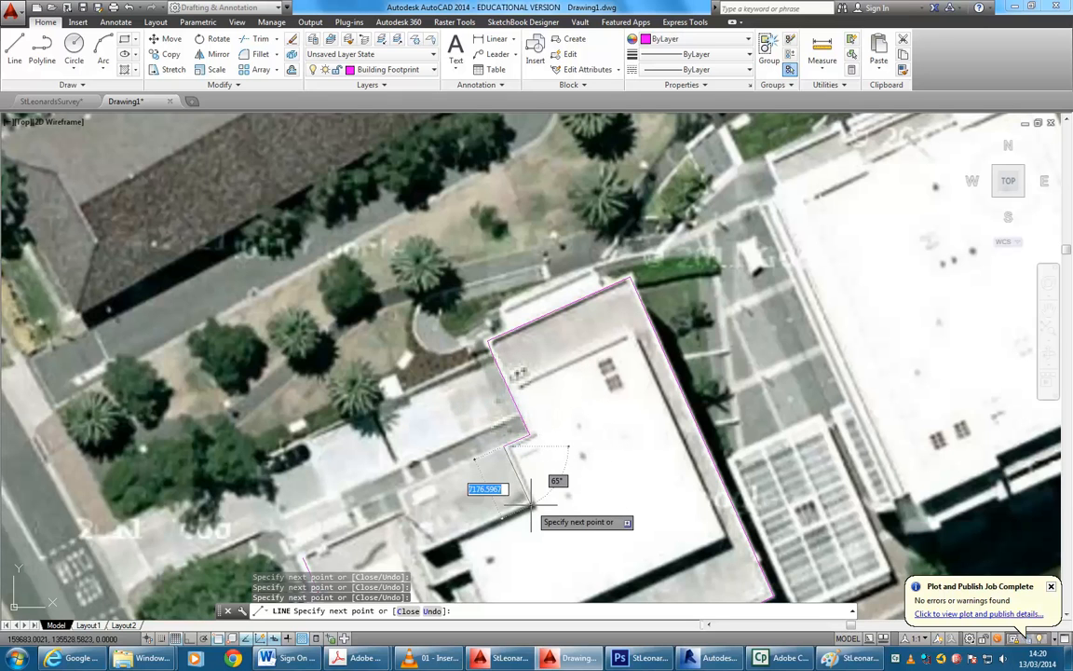
{"action": "left_click", "coordinate": [527, 504]}
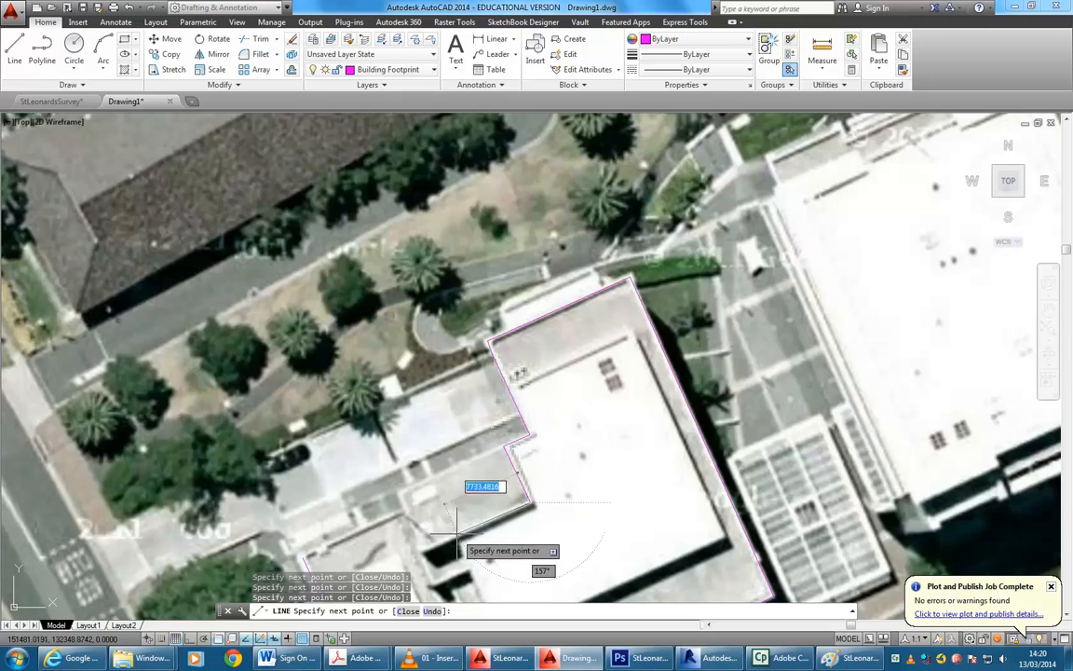
{"action": "left_click", "coordinate": [416, 551]}
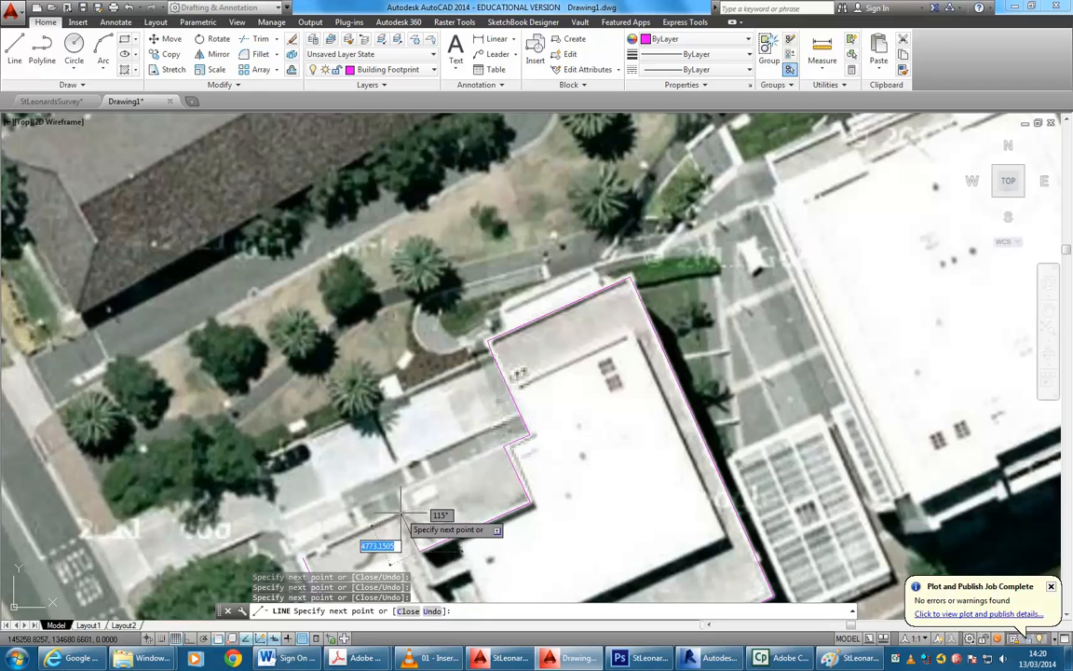
- Trace the footprint's last corner and north edge, close the outline at its starting endpoint and finish the line
{"action": "middle_click_drag", "start_coordinate": [381, 513], "coordinate": [455, 379]}
{"action": "scroll", "coordinate": [436, 368], "scroll_direction": "up", "scroll_amount": 5}
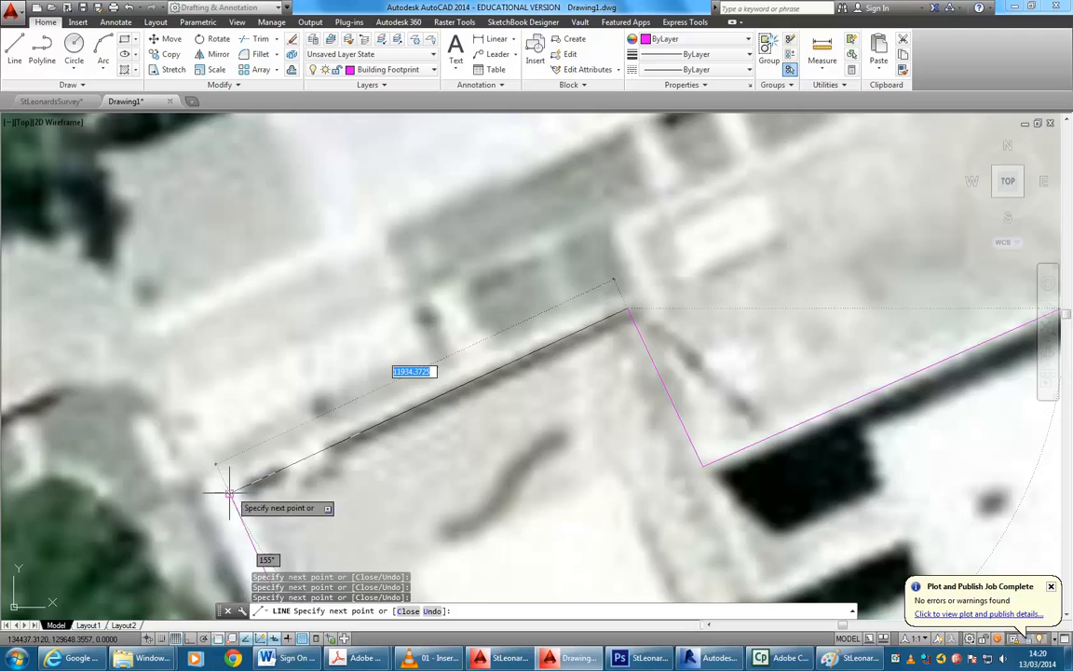
{"action": "left_click", "coordinate": [230, 492]}
{"action": "right_click", "coordinate": [282, 372]}
{"action": "left_click", "coordinate": [312, 380]}
{"action": "scroll", "coordinate": [296, 378], "scroll_direction": "down", "scroll_amount": 8}
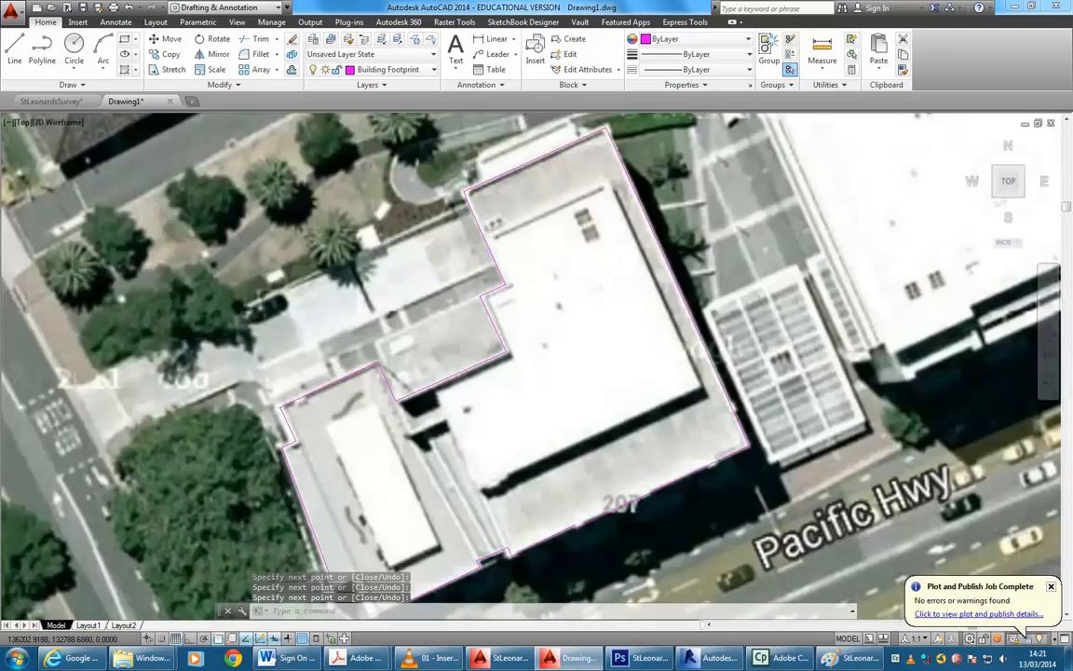
- Select all lines of the traced building outline and copy them to the clipboard
{"action": "scroll", "coordinate": [296, 378], "scroll_direction": "up", "scroll_amount": 5}
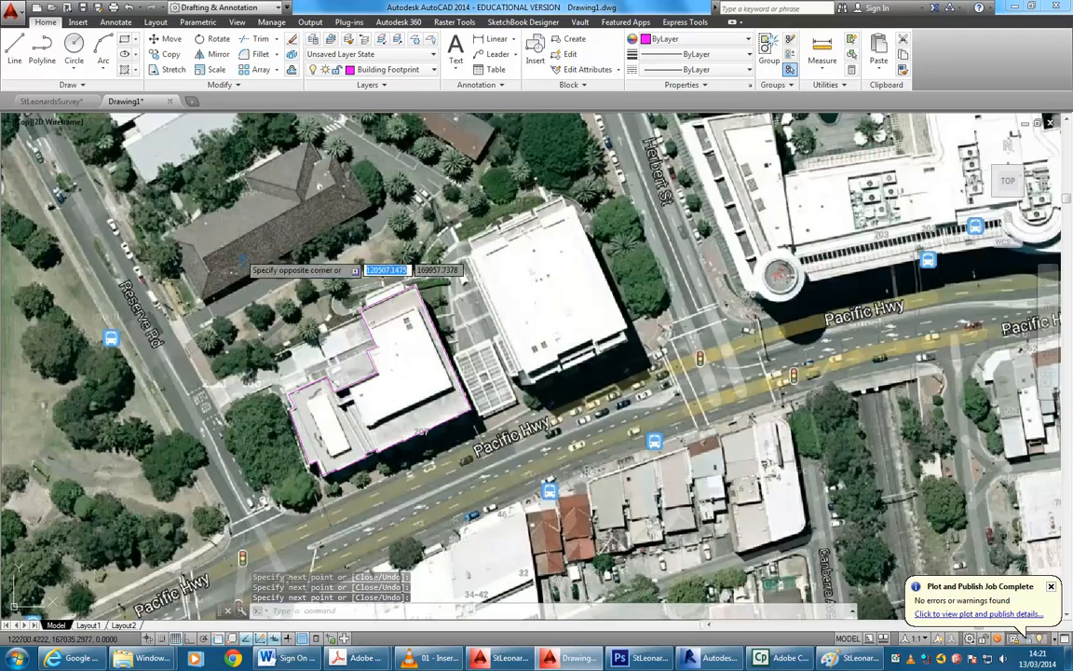
{"action": "left_click", "coordinate": [216, 230]}
{"action": "left_click", "coordinate": [501, 515]}
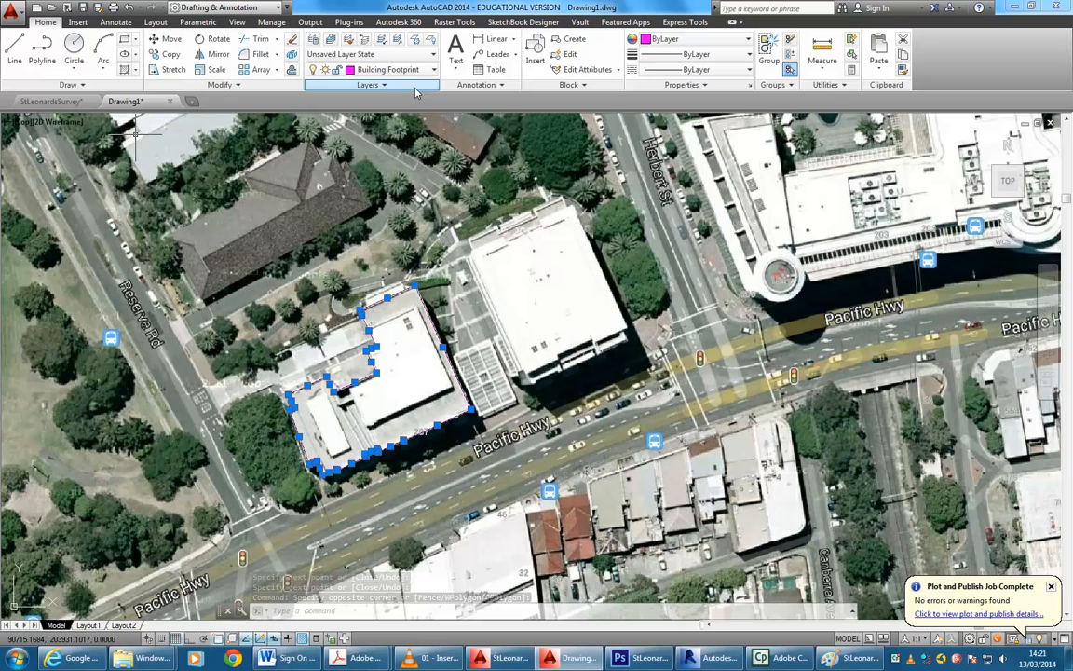
{"action": "left_click", "coordinate": [903, 57]}
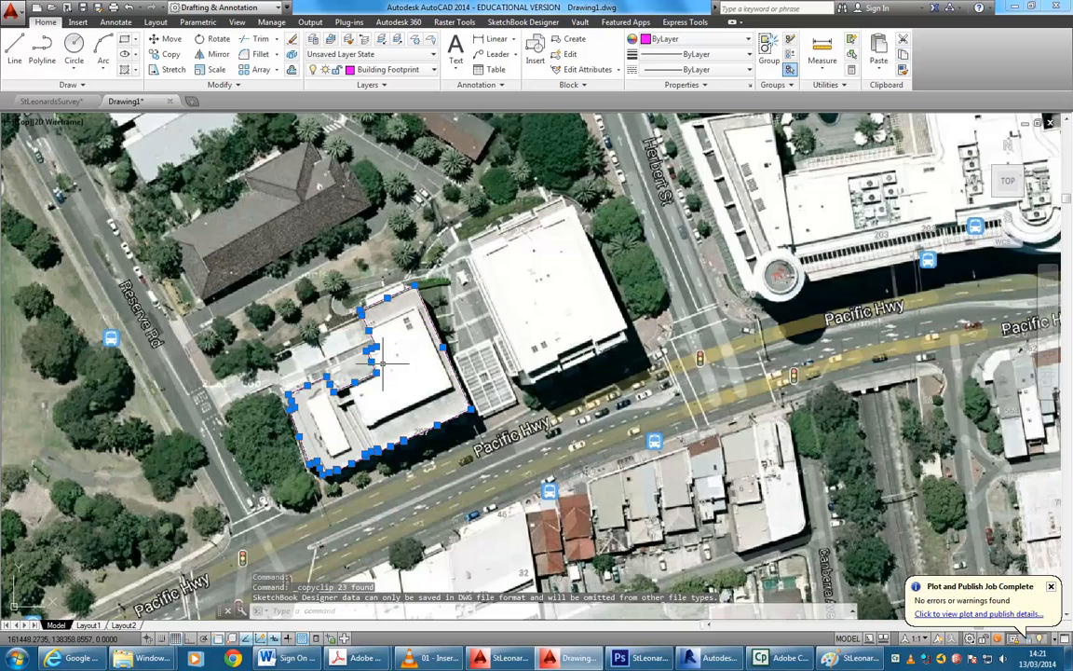
{"action": "key", "text": "Escape"}
{"action": "key", "text": "Escape"}
{"action": "key", "text": "Escape"}
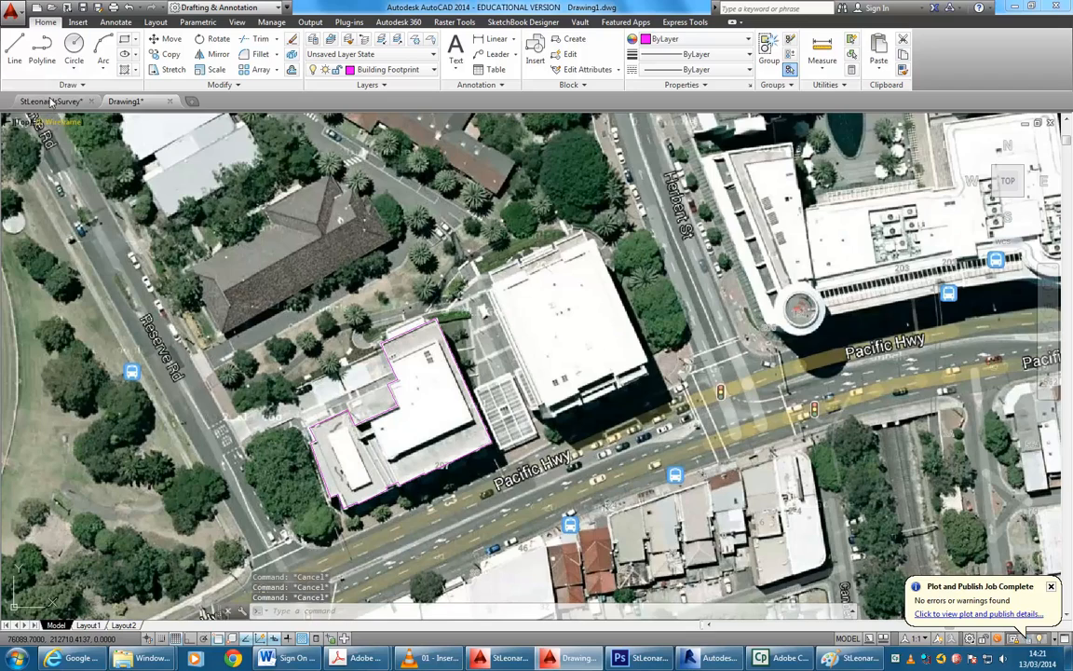
- Try pasting the copied building outline into the StLeonardsSurvey drawing inside the western site boundary
{"action": "left_click", "coordinate": [52, 100]}
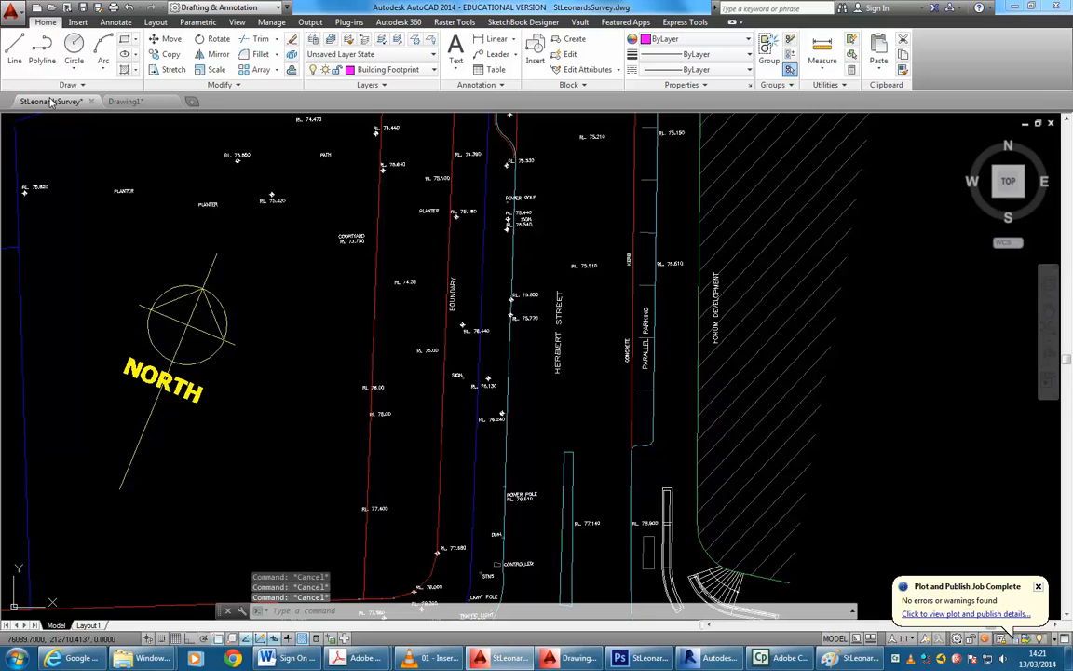
{"action": "scroll", "coordinate": [542, 362], "scroll_direction": "down", "scroll_amount": 7}
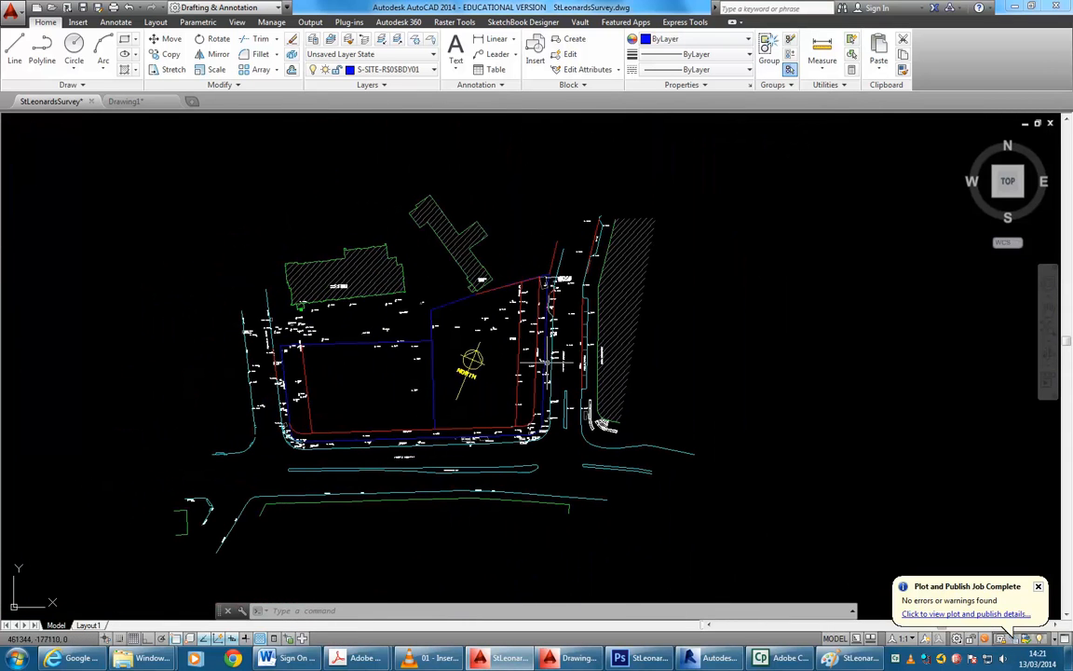
{"action": "left_click", "coordinate": [879, 51]}
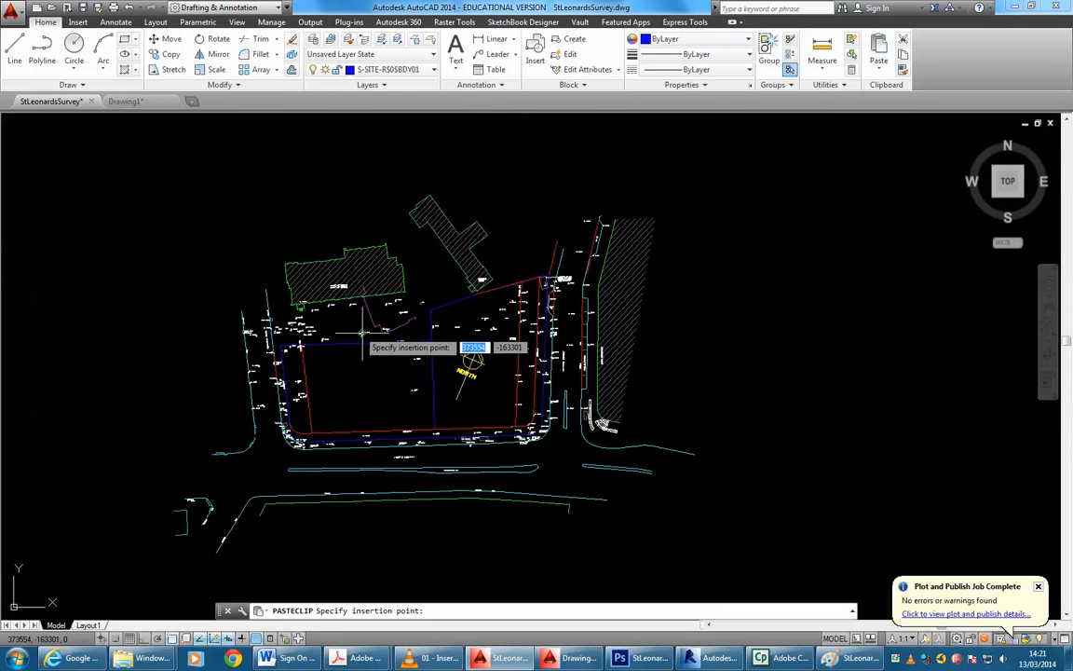
{"action": "middle_click_drag", "start_coordinate": [323, 428], "coordinate": [369, 424]}
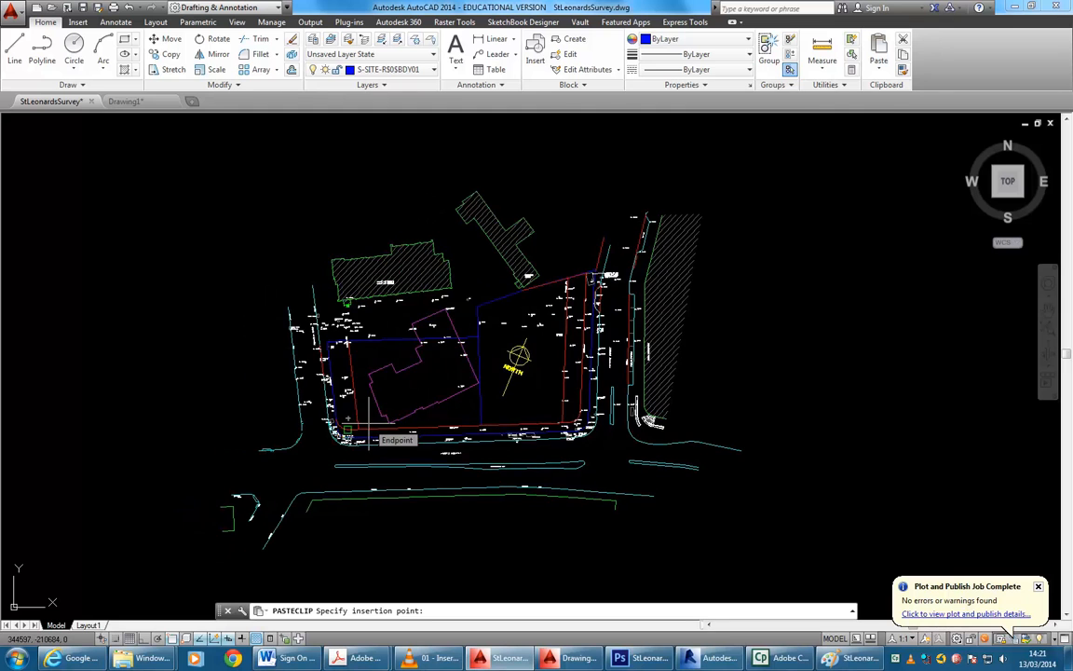
{"action": "scroll", "coordinate": [369, 427], "scroll_direction": "up", "scroll_amount": 2}
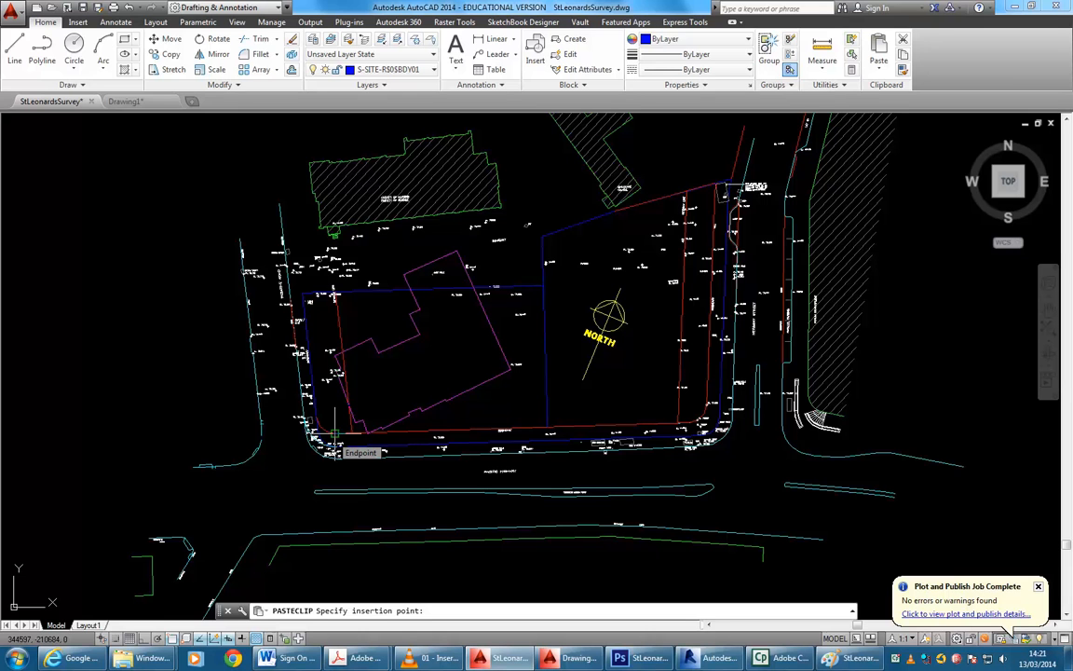
{"action": "key", "text": "Escape"}
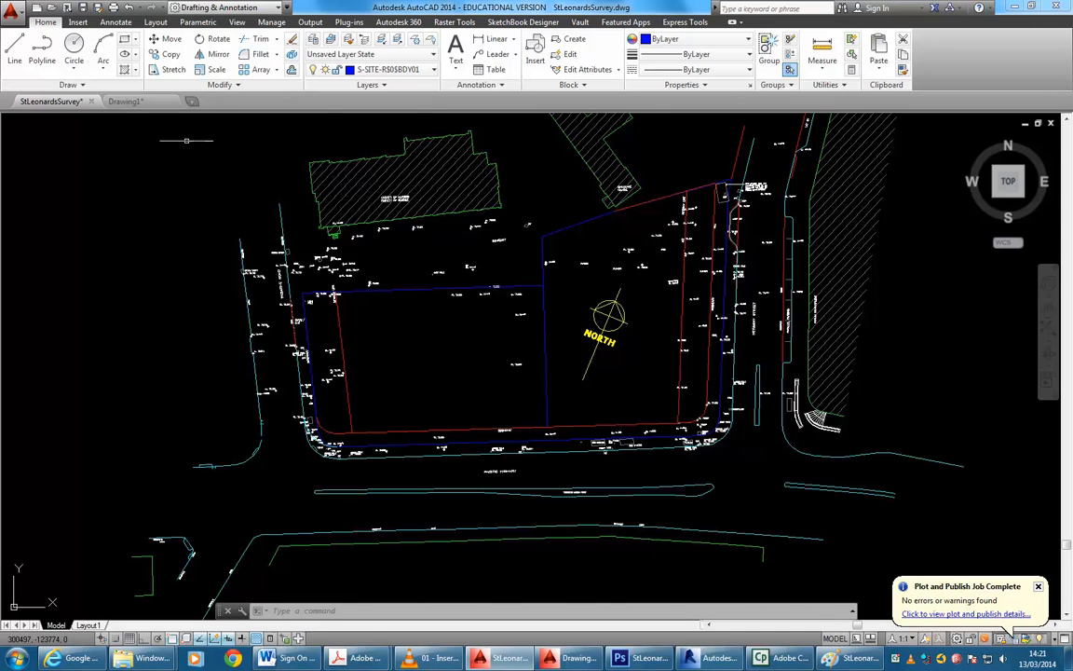
- Return to the Drawing1 file and add a new layer named Boundary
{"action": "left_click", "coordinate": [125, 100]}
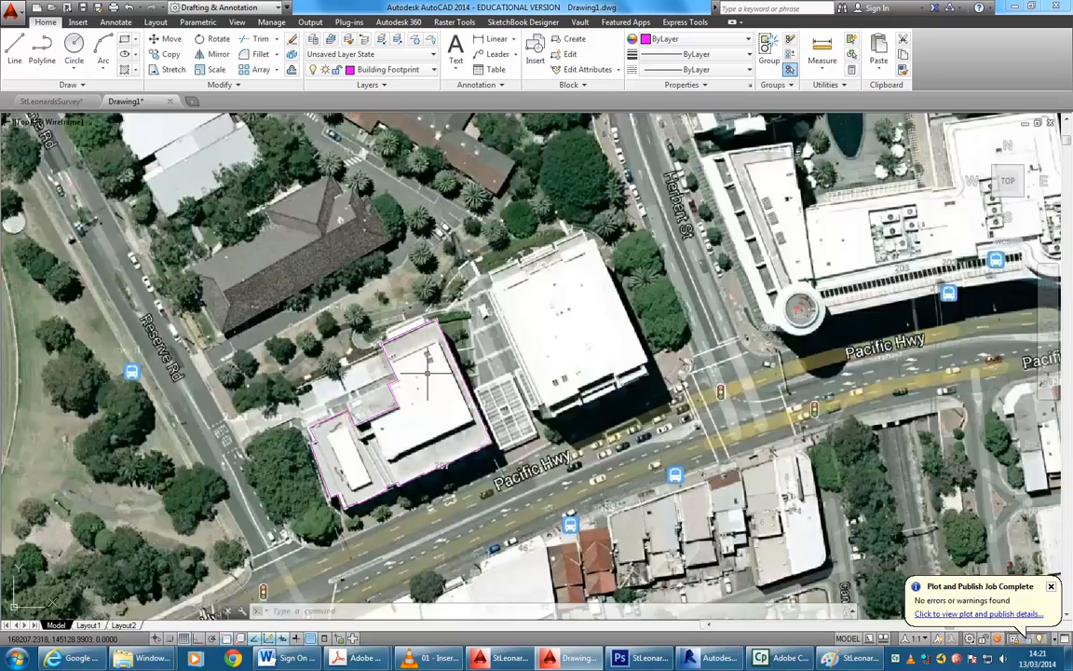
{"action": "scroll", "coordinate": [426, 373], "scroll_direction": "down", "scroll_amount": 2}
{"action": "middle_click_drag", "start_coordinate": [426, 373], "coordinate": [419, 390]}
{"action": "scroll", "coordinate": [383, 426], "scroll_direction": "up", "scroll_amount": 2}
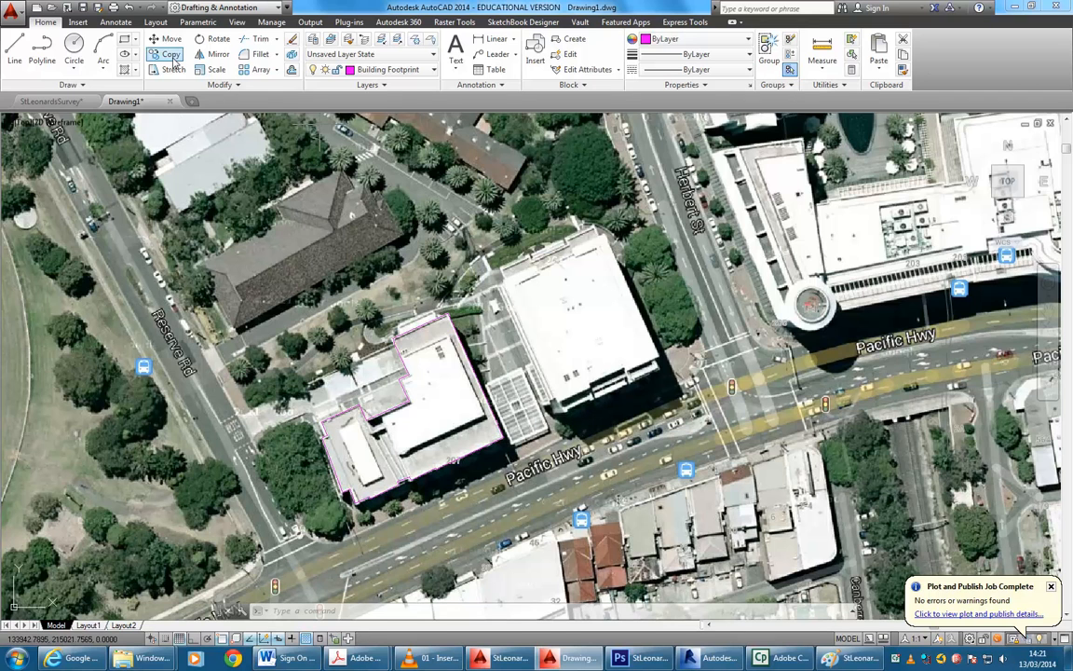
{"action": "left_click", "coordinate": [313, 39]}
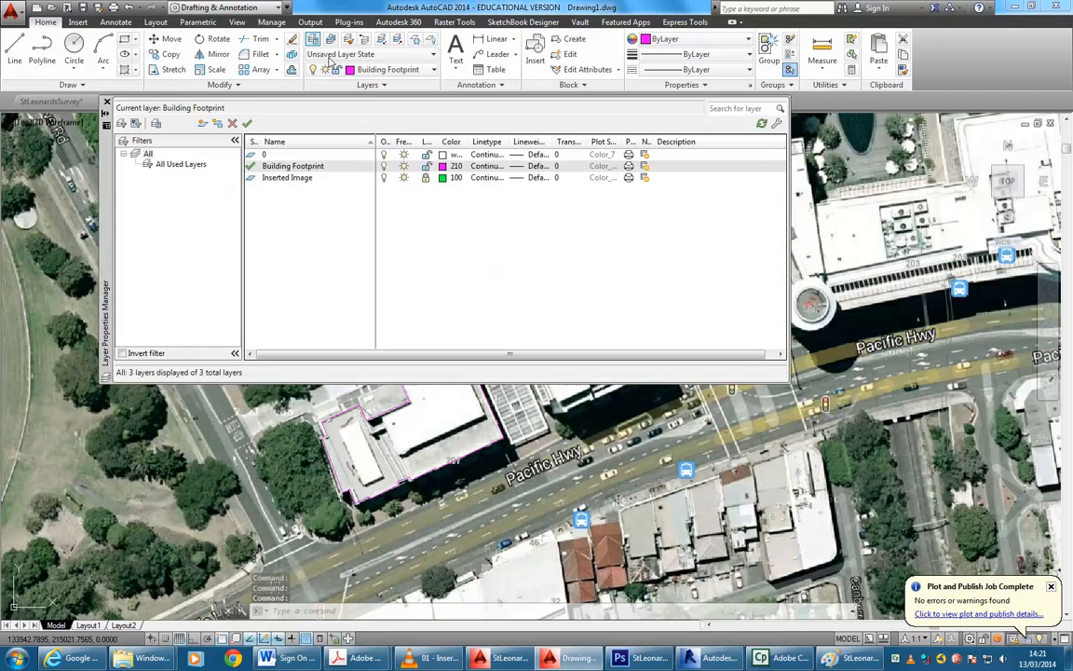
{"action": "left_click", "coordinate": [202, 124]}
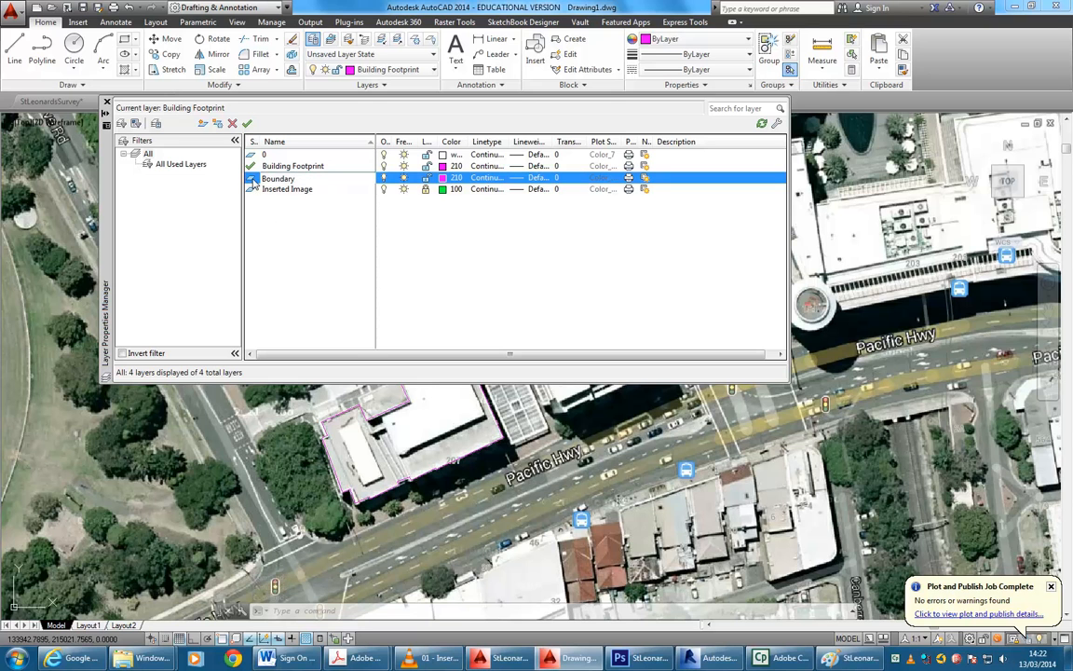
- Set the Boundary layer's color to green and make it the current layer
{"action": "left_click", "coordinate": [449, 177]}
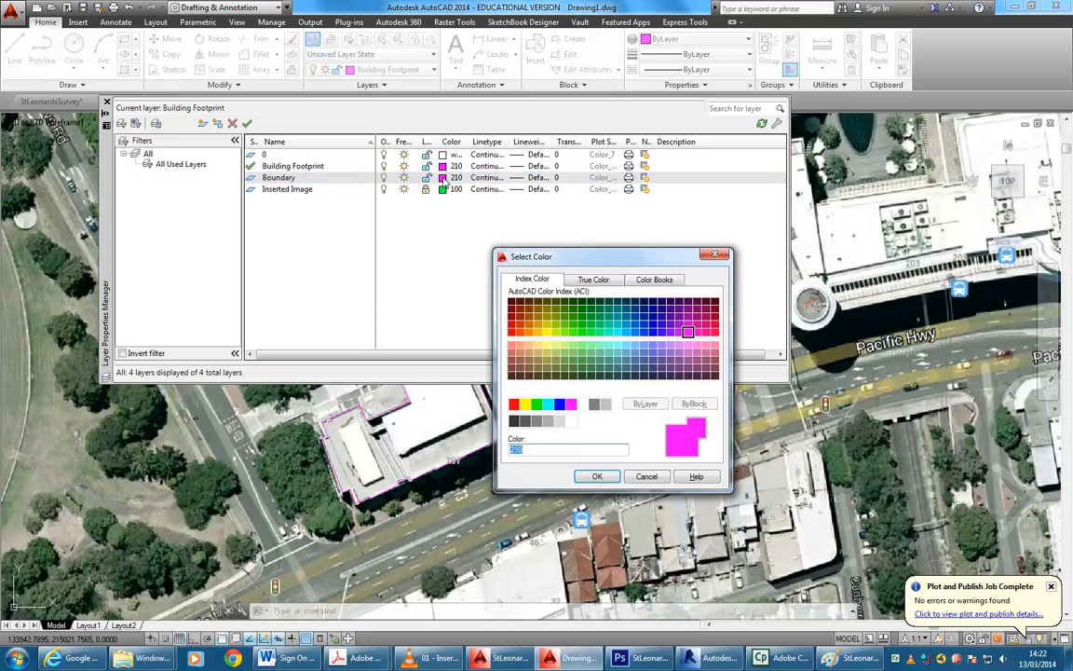
{"action": "left_click", "coordinate": [537, 404]}
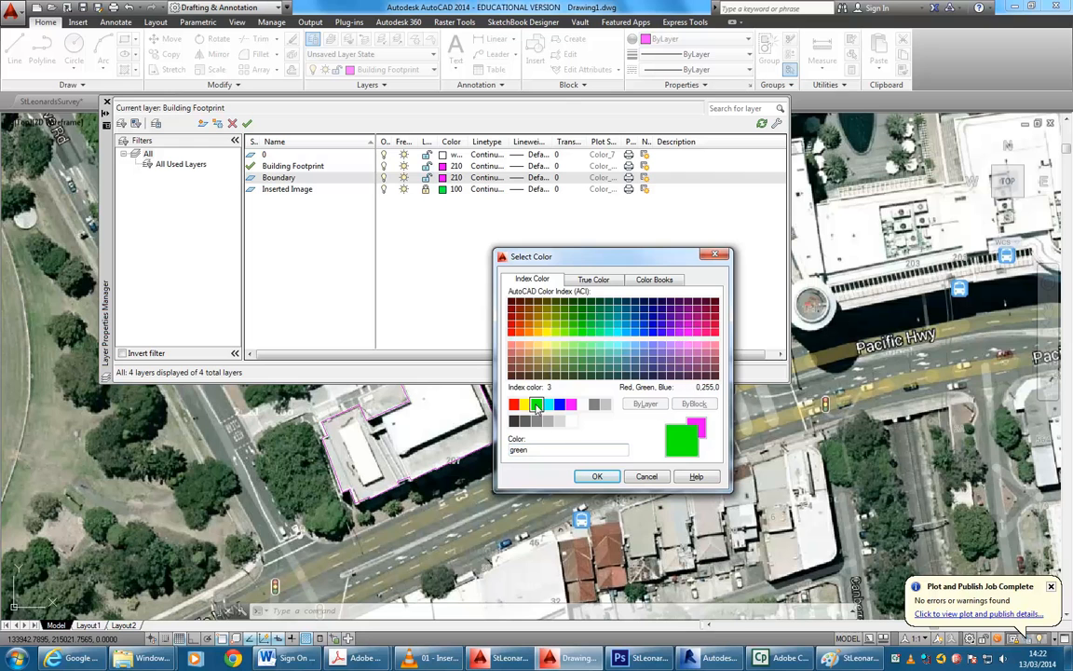
{"action": "left_click", "coordinate": [597, 476]}
{"action": "left_click", "coordinate": [247, 124]}
- Load the BORDER linetype from acadiso.lin while choosing a linetype for the Boundary layer
{"action": "left_click_drag", "start_coordinate": [509, 142], "coordinate": [578, 141]}
{"action": "left_click", "coordinate": [491, 177]}
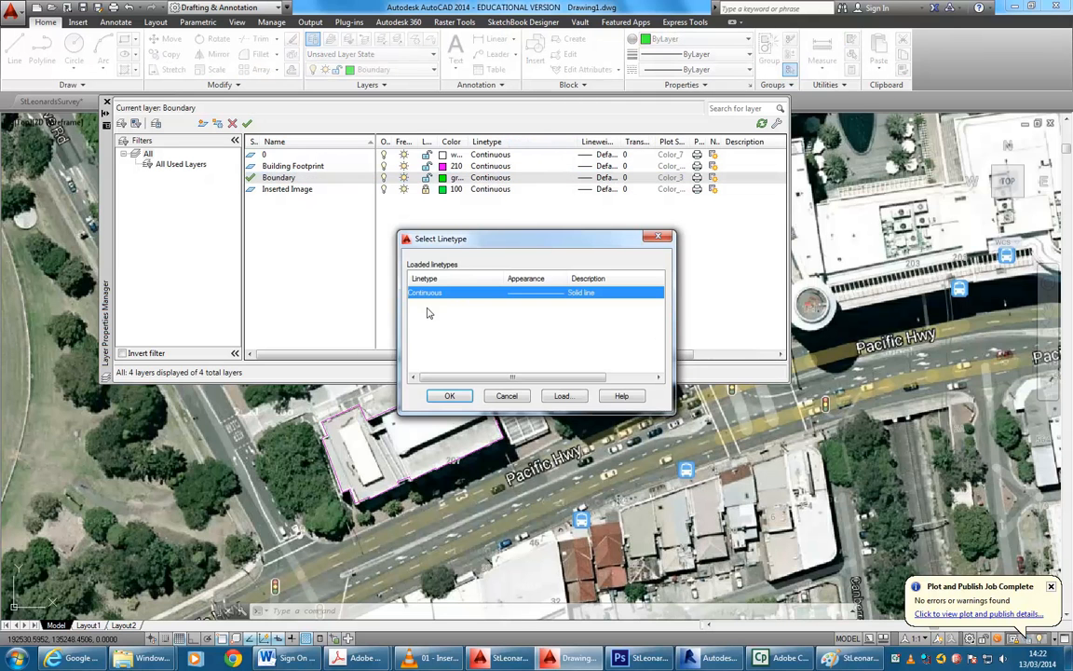
{"action": "left_click", "coordinate": [570, 396]}
{"action": "scroll", "coordinate": [443, 322], "scroll_direction": "down", "scroll_amount": 7}
{"action": "mouse_move", "coordinate": [659, 328]}
{"action": "left_mouse_down"}
{"action": "mouse_move", "coordinate": [660, 340]}
{"action": "mouse_move", "coordinate": [658, 318]}
{"action": "left_mouse_up"}
{"action": "left_click", "coordinate": [424, 353]}
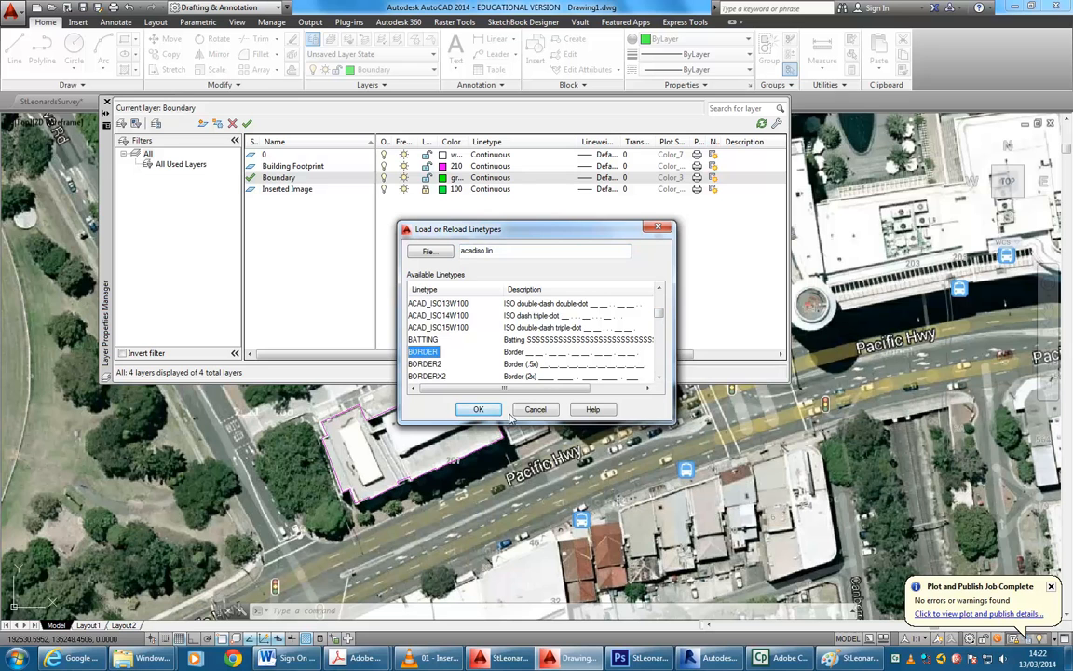
{"action": "left_click", "coordinate": [476, 410]}
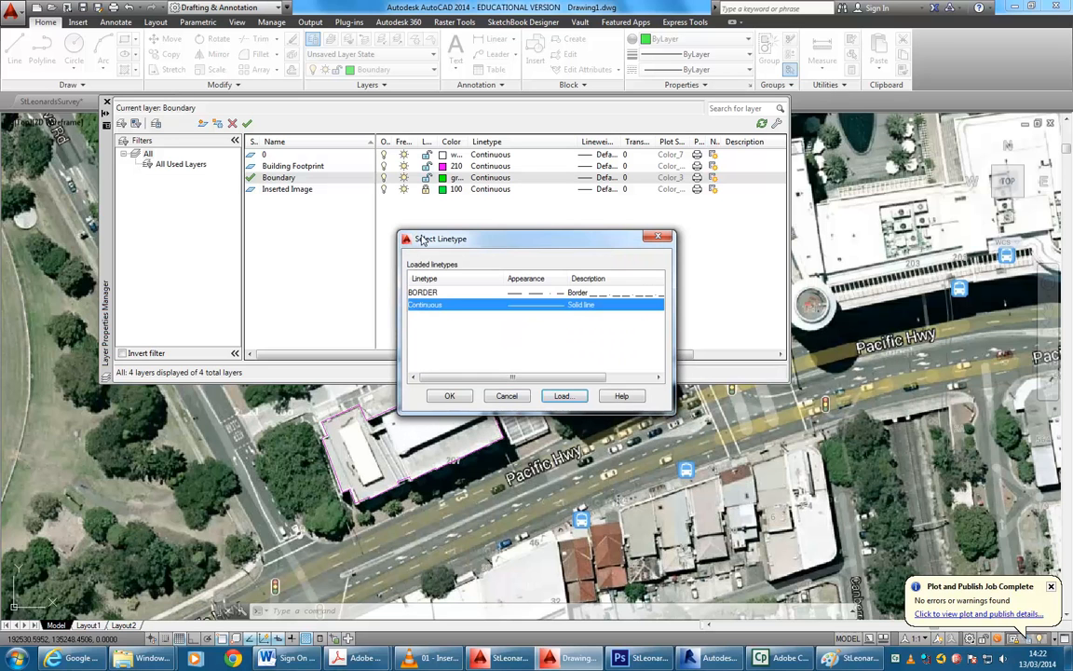
{"action": "left_click", "coordinate": [450, 396]}
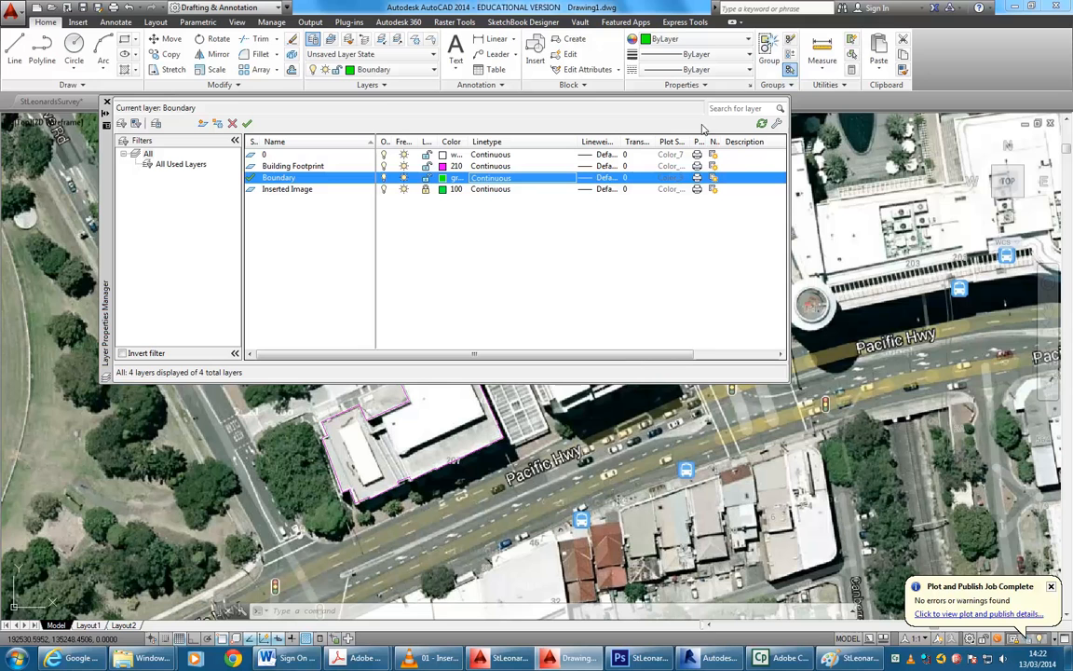
- Set the annotation scale to 1:100, dismiss the plot notification and close the layer manager
{"action": "left_click", "coordinate": [374, 85]}
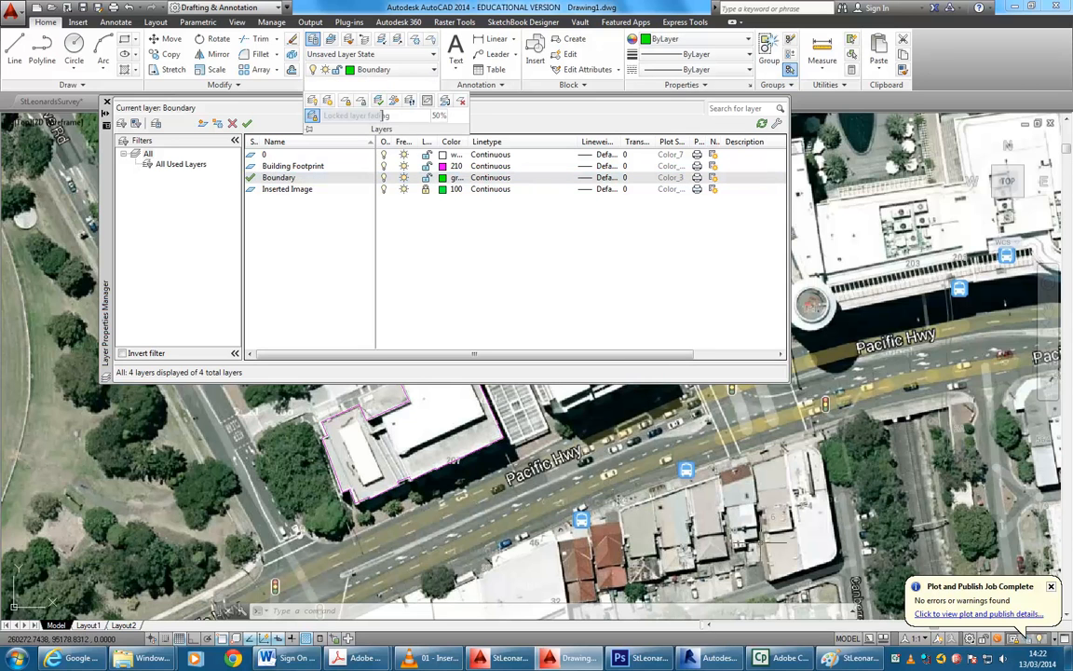
{"action": "left_click", "coordinate": [917, 639]}
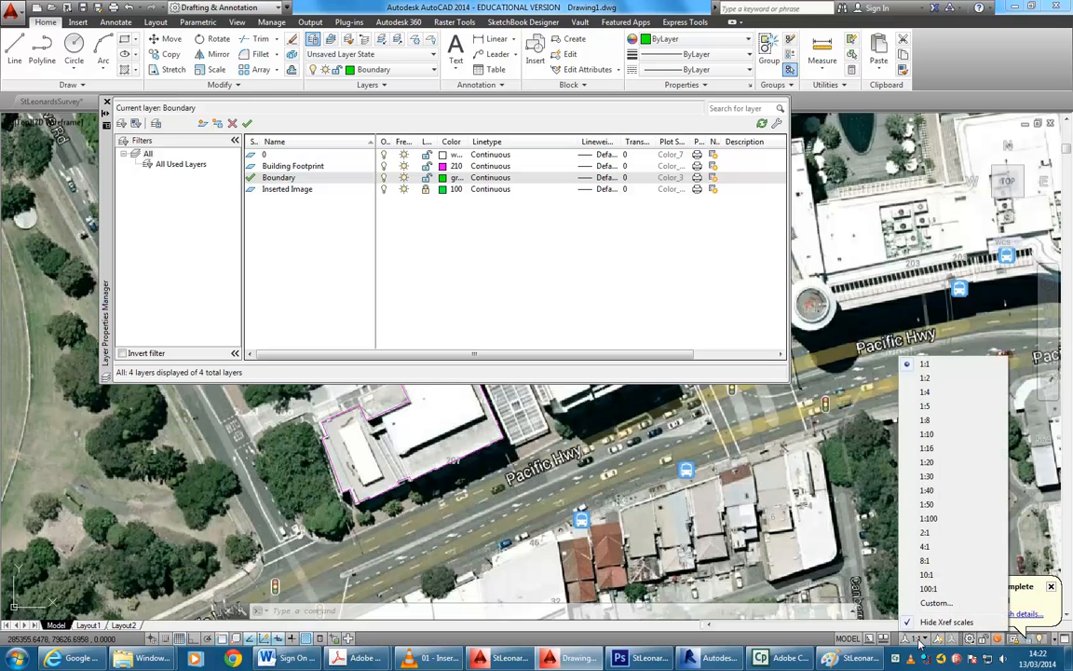
{"action": "left_click", "coordinate": [1051, 587]}
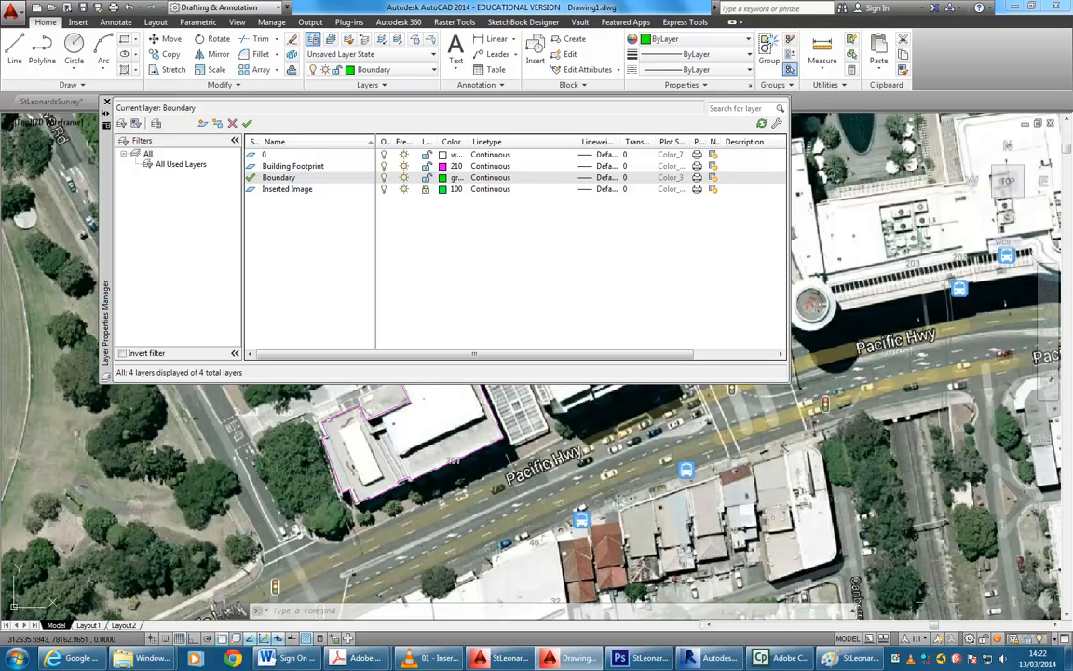
{"action": "left_click", "coordinate": [913, 638]}
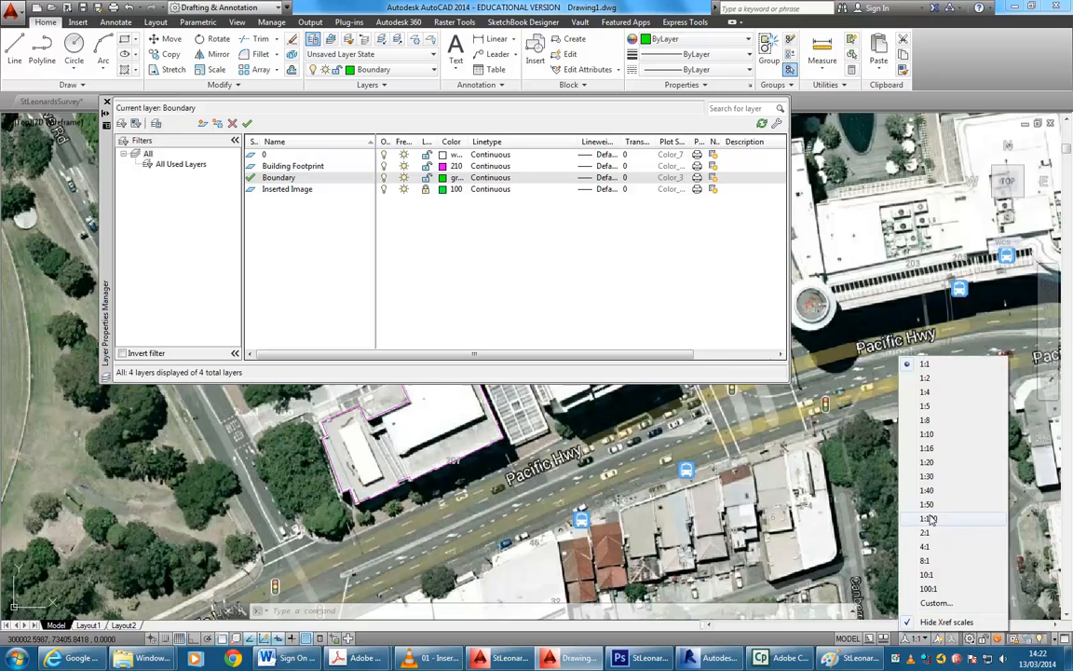
{"action": "left_click", "coordinate": [927, 518]}
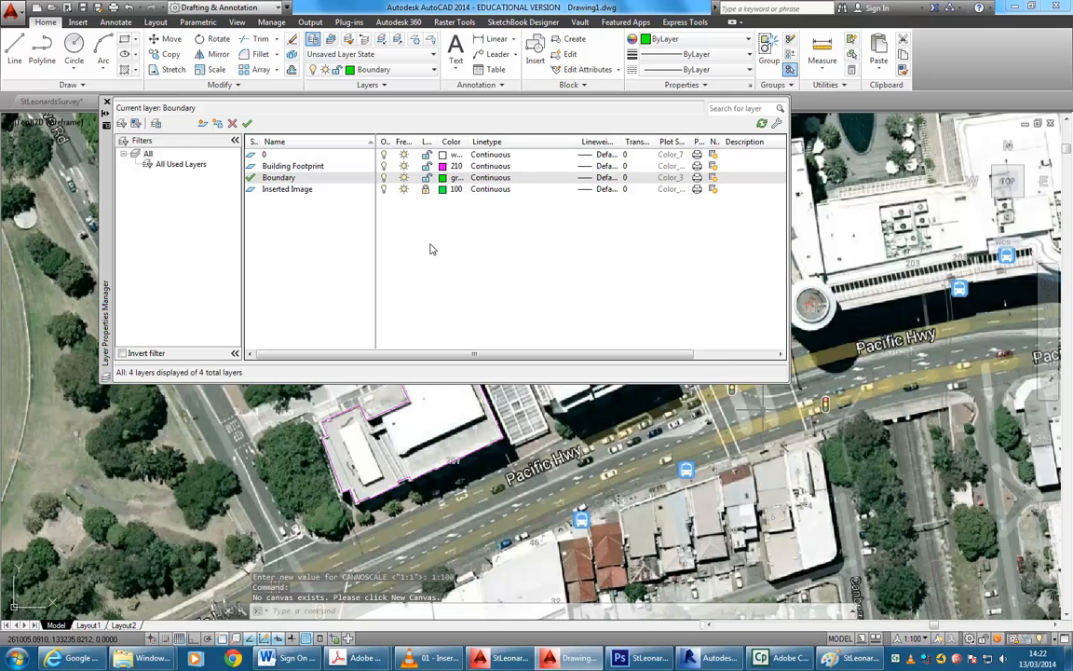
{"action": "left_click", "coordinate": [106, 104]}
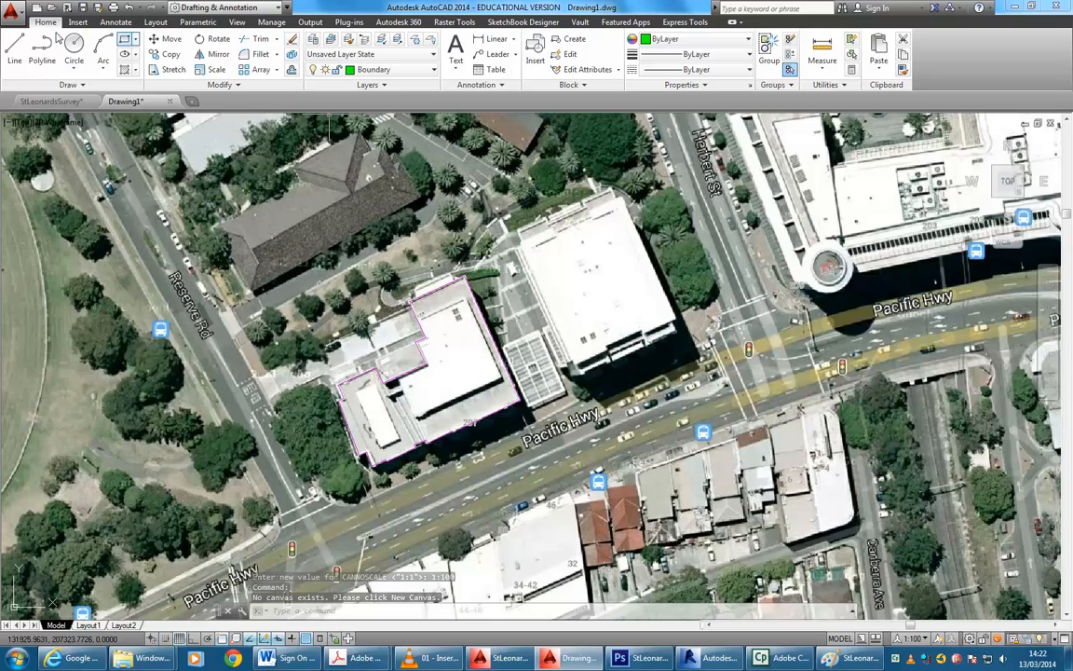
- Draw a boundary line about 58,800 units long beside Reserve Rd, from north of the driveway down to the tree near the corner
{"action": "left_click", "coordinate": [15, 49]}
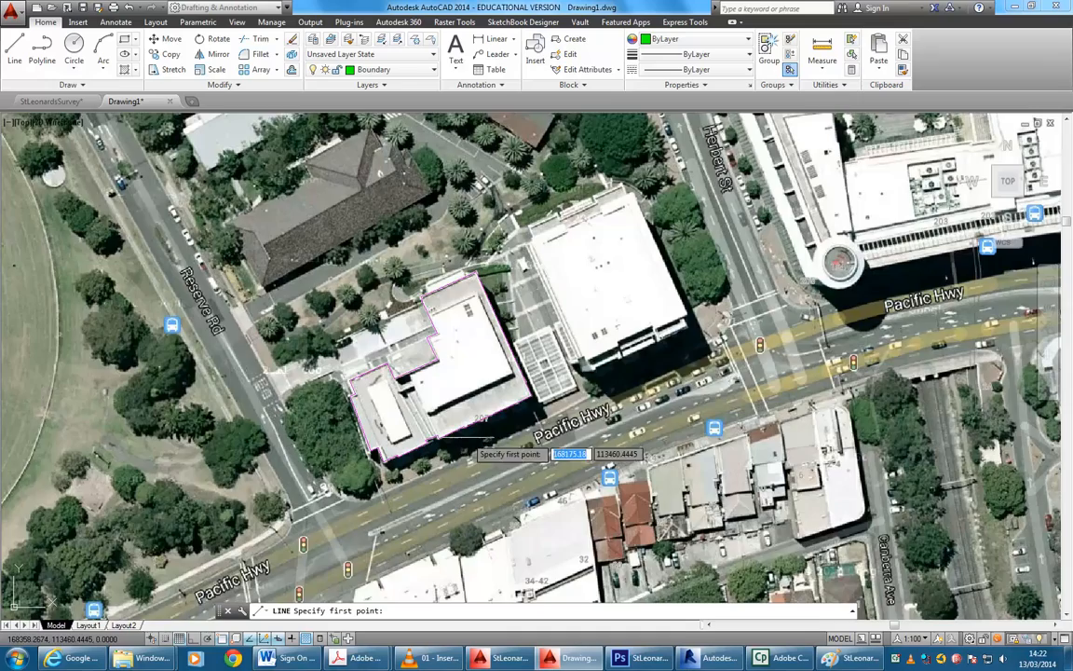
{"action": "scroll", "coordinate": [454, 376], "scroll_direction": "up", "scroll_amount": 2}
{"action": "scroll", "coordinate": [443, 451], "scroll_direction": "up", "scroll_amount": 2}
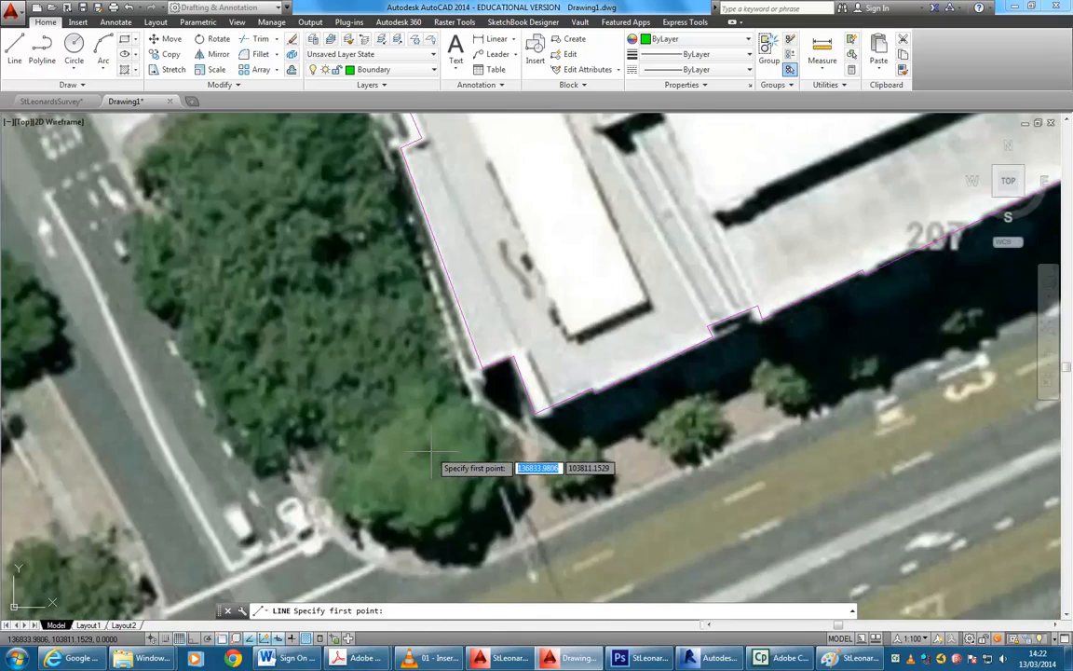
{"action": "scroll", "coordinate": [431, 456], "scroll_direction": "down", "scroll_amount": 2}
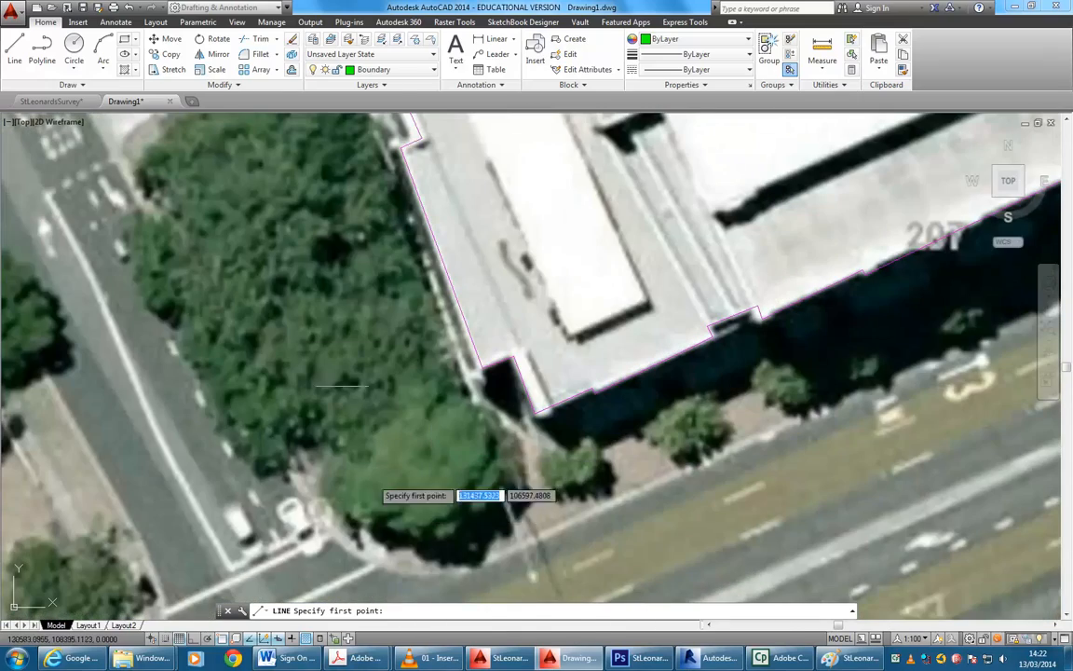
{"action": "scroll", "coordinate": [282, 281], "scroll_direction": "down", "scroll_amount": 1}
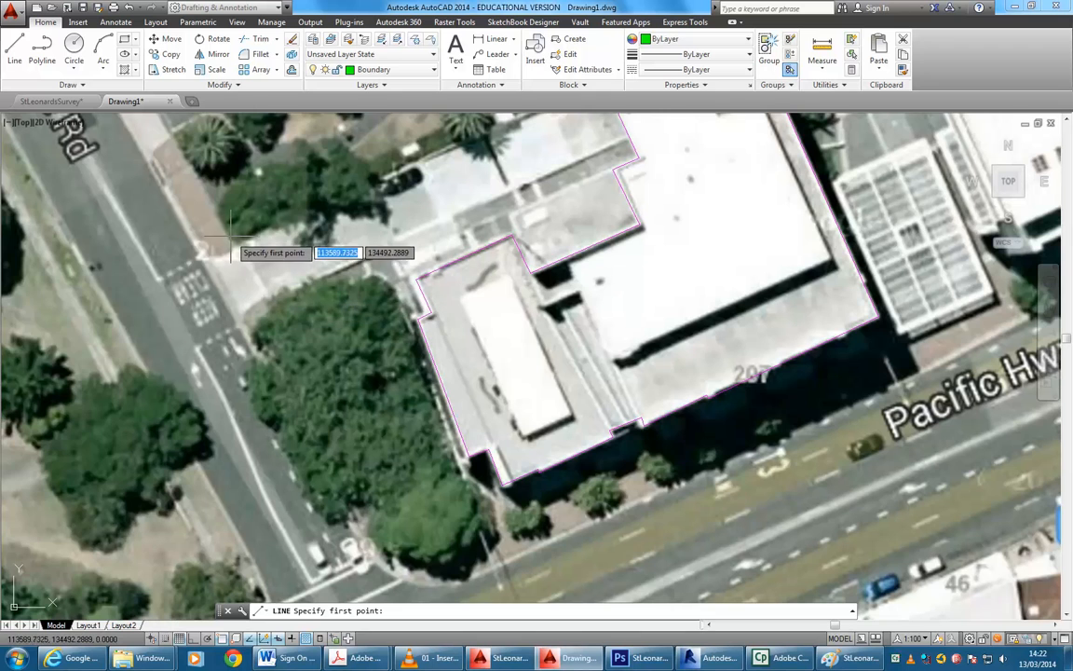
{"action": "scroll", "coordinate": [201, 175], "scroll_direction": "up", "scroll_amount": 1}
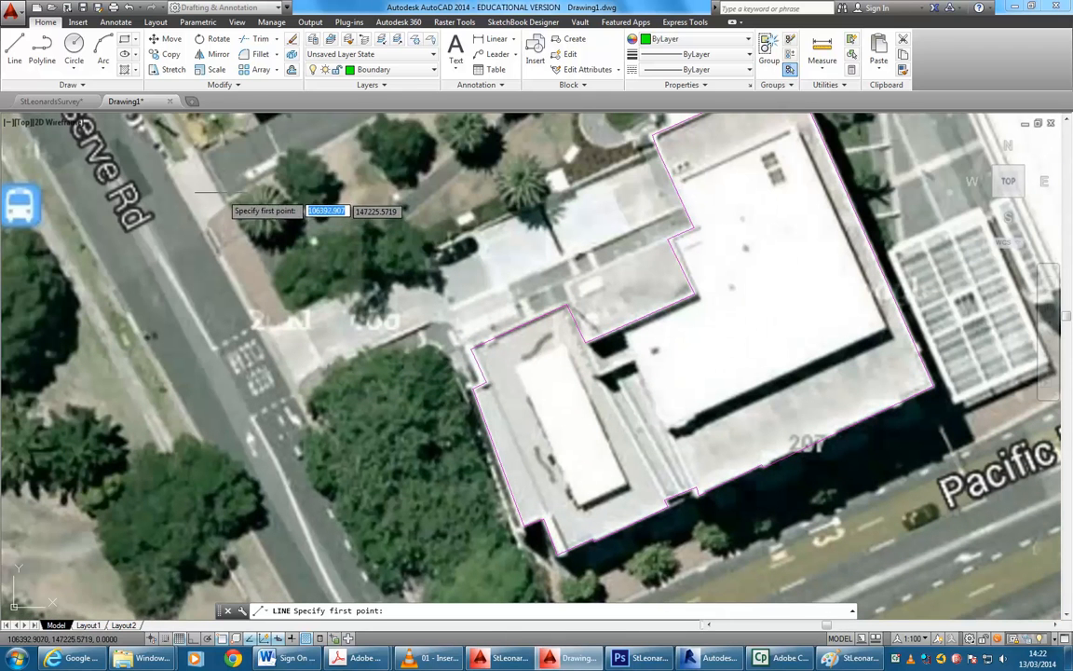
{"action": "left_click", "coordinate": [199, 147]}
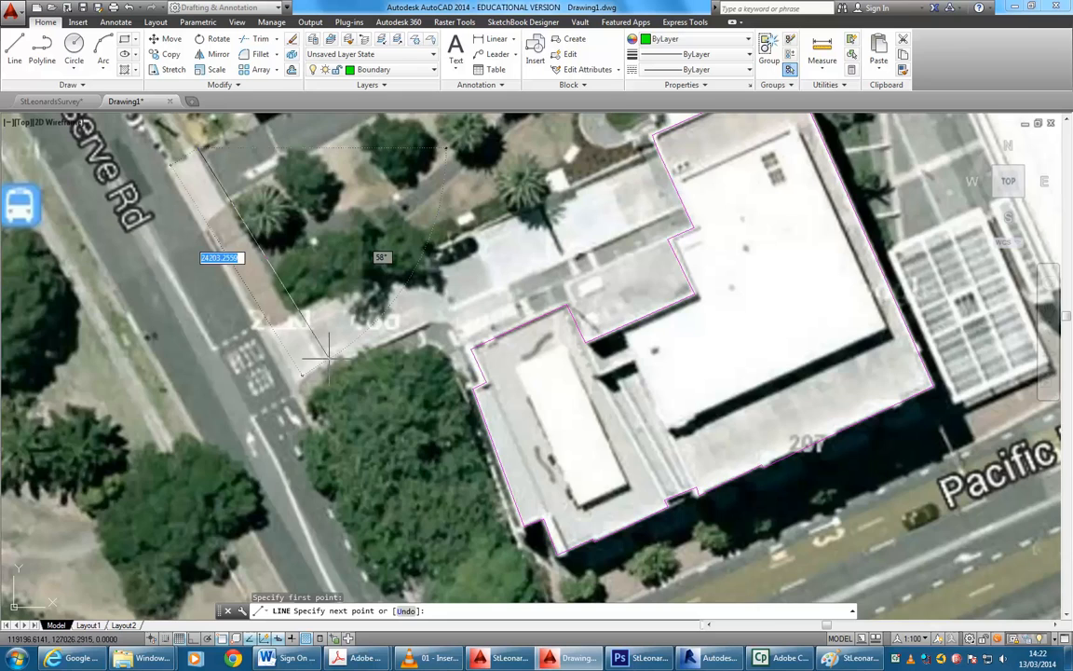
{"action": "scroll", "coordinate": [341, 401], "scroll_direction": "down", "scroll_amount": 1}
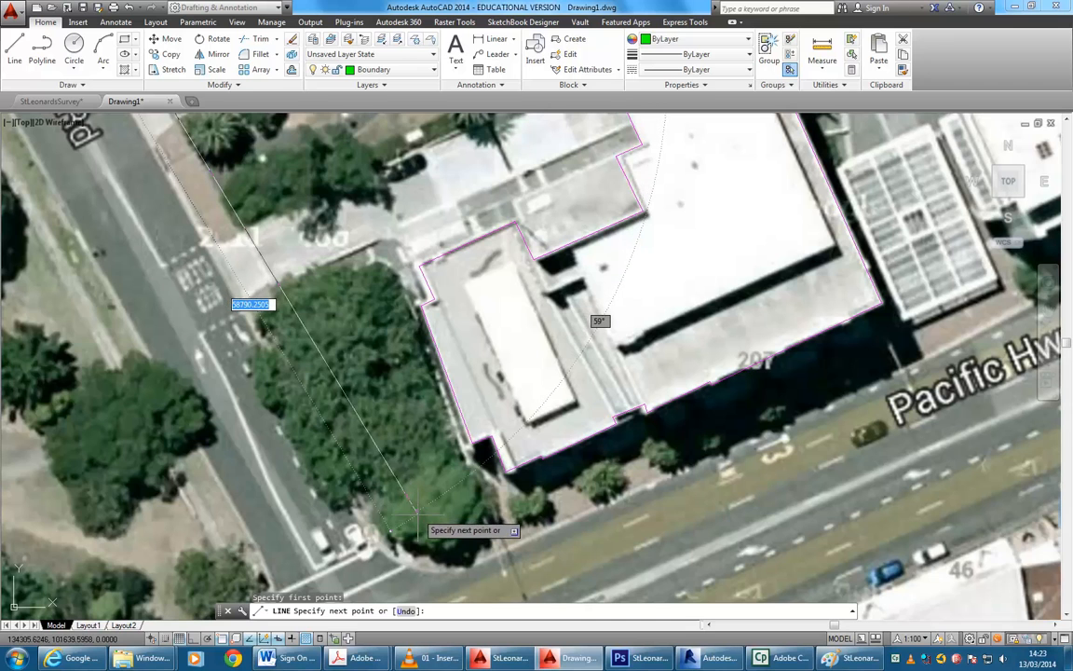
{"action": "left_click", "coordinate": [414, 514]}
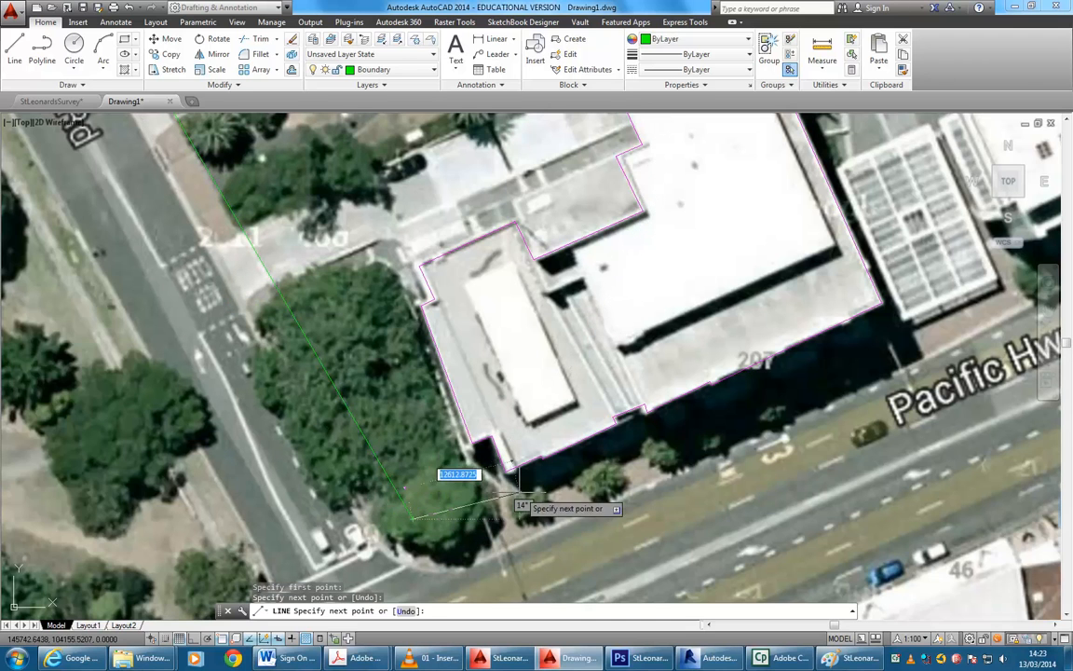
{"action": "key", "text": "Return"}
- Draw a second boundary line along the Pacific Hwy frontage, roughly parallel to the building's street-facing edge
{"action": "key", "text": "Return"}
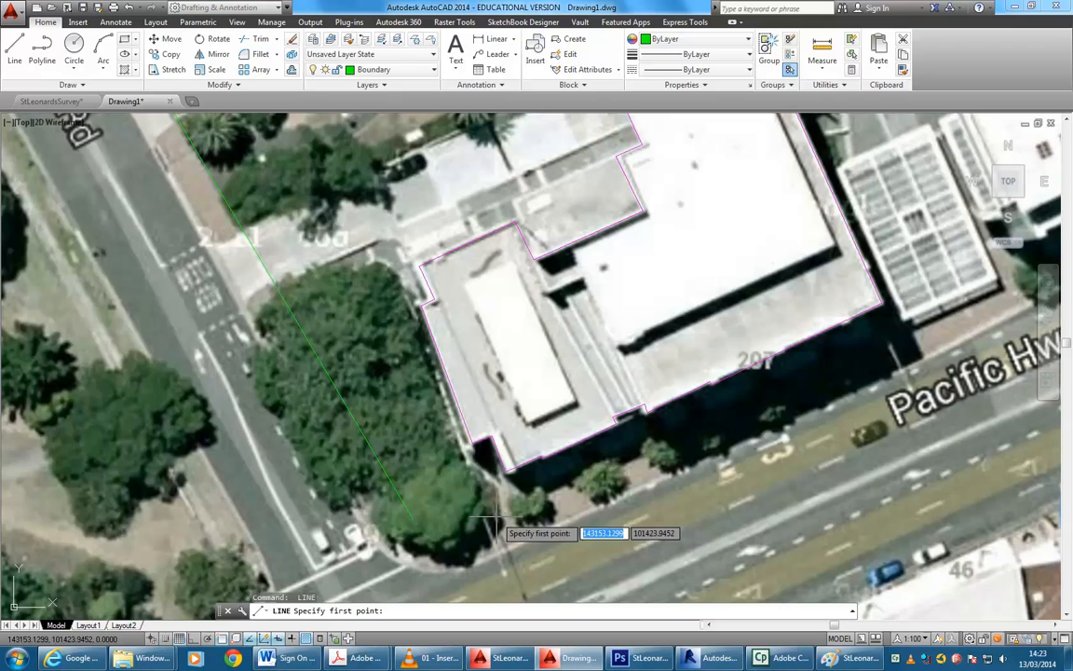
{"action": "left_click", "coordinate": [497, 514]}
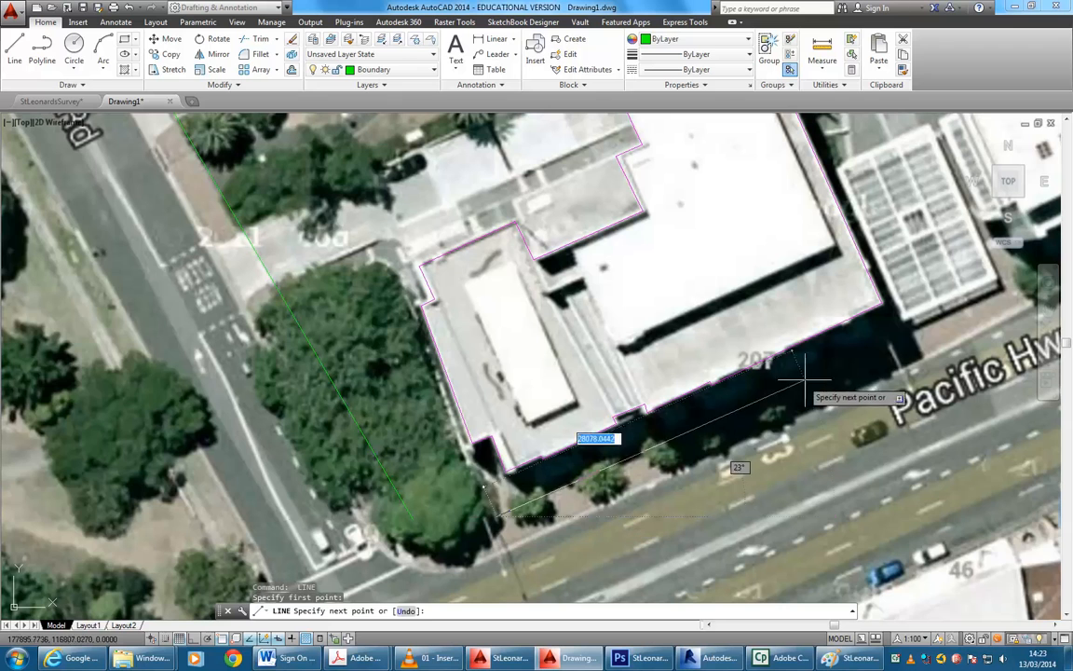
{"action": "left_click", "coordinate": [908, 333]}
{"action": "right_click", "coordinate": [874, 288]}
{"action": "left_click", "coordinate": [932, 291]}
- Examine the Pacific Hwy boundary line closely to check how its linetype is displayed
{"action": "scroll", "coordinate": [932, 289], "scroll_direction": "down", "scroll_amount": 2}
{"action": "middle_click_drag", "start_coordinate": [930, 284], "coordinate": [795, 312]}
{"action": "scroll", "coordinate": [528, 480], "scroll_direction": "up", "scroll_amount": 2}
{"action": "scroll", "coordinate": [527, 481], "scroll_direction": "up", "scroll_amount": 8}
{"action": "scroll", "coordinate": [671, 398], "scroll_direction": "up", "scroll_amount": 8}
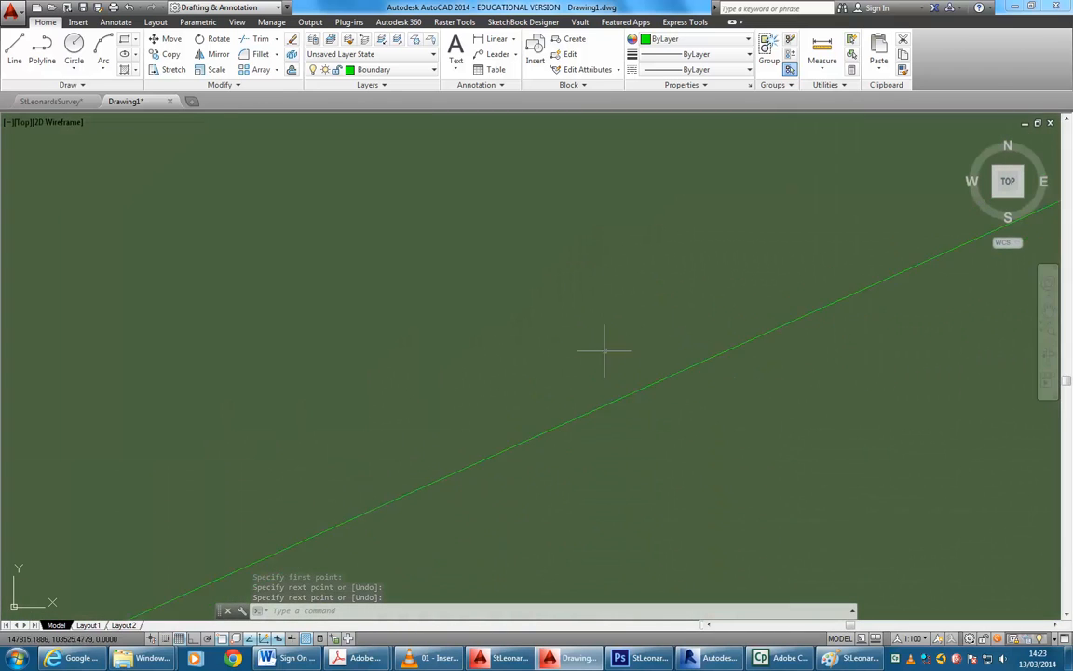
{"action": "scroll", "coordinate": [671, 398], "scroll_direction": "down", "scroll_amount": 8}
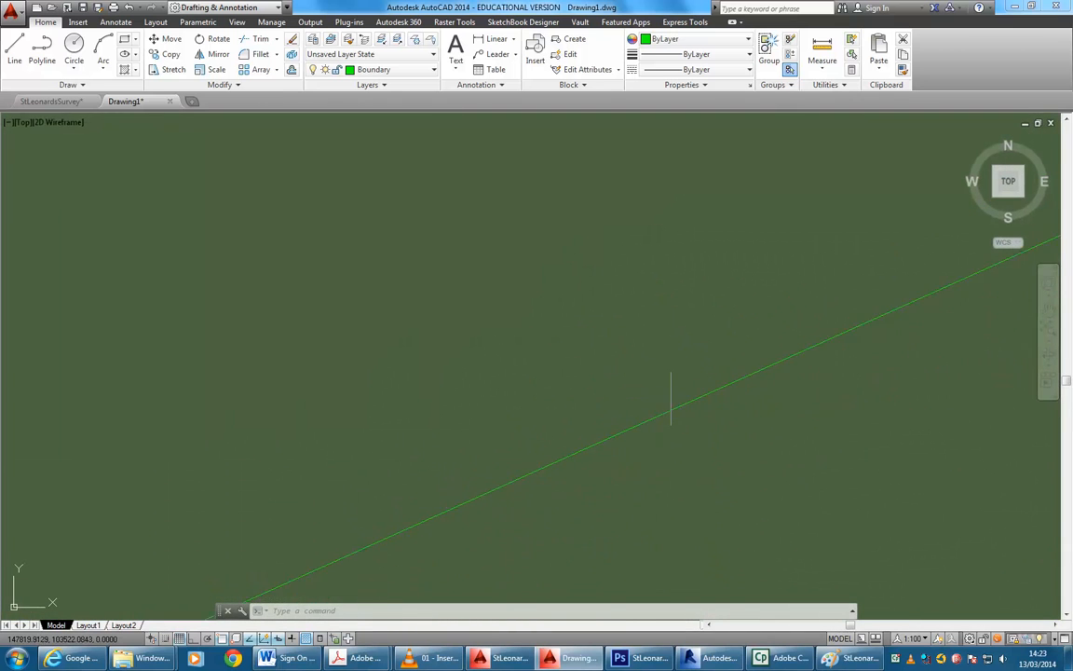
{"action": "scroll", "coordinate": [671, 398], "scroll_direction": "down", "scroll_amount": 8}
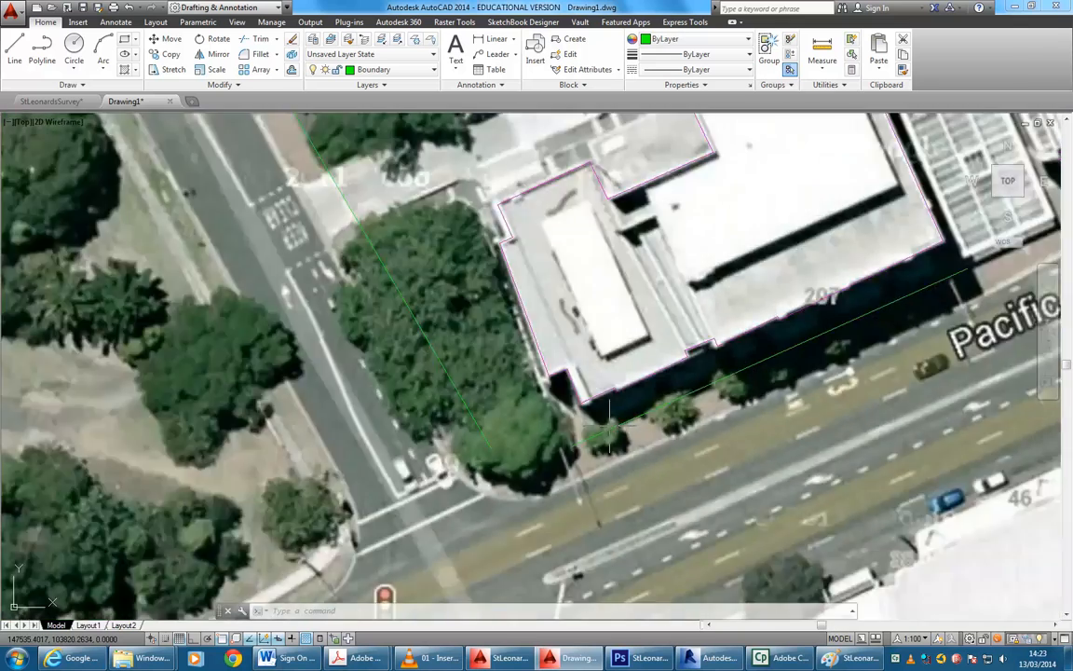
{"action": "middle_click_drag", "start_coordinate": [611, 428], "coordinate": [458, 512]}
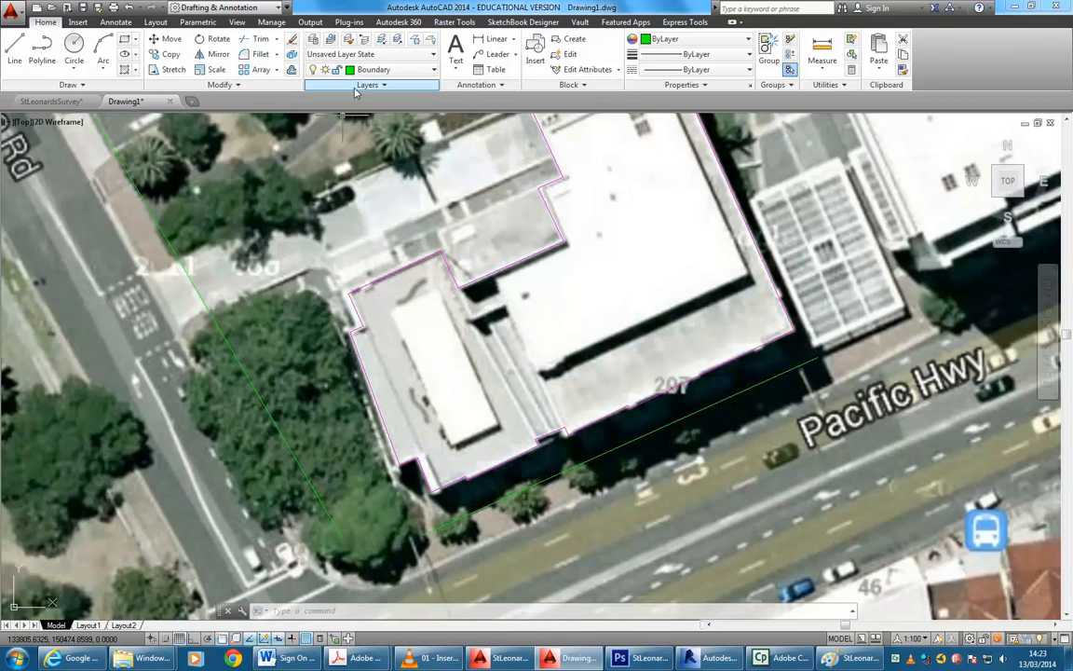
- Set the global linetype scale factor to 100 in the Linetype Manager details and regenerate the drawing
{"action": "left_click", "coordinate": [355, 89]}
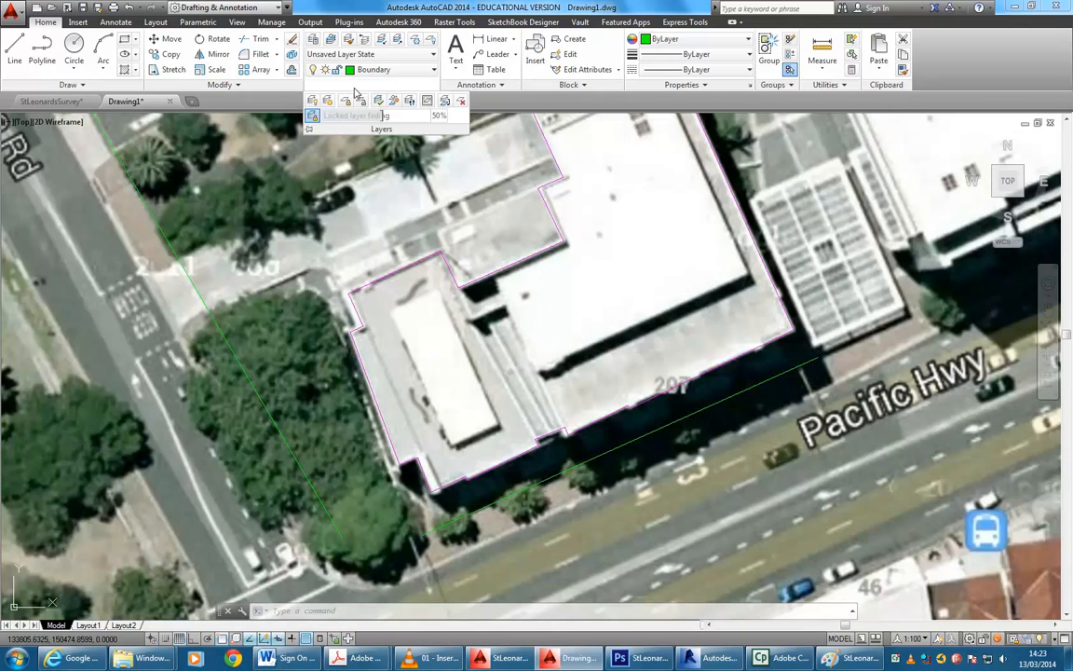
{"action": "left_click", "coordinate": [674, 86]}
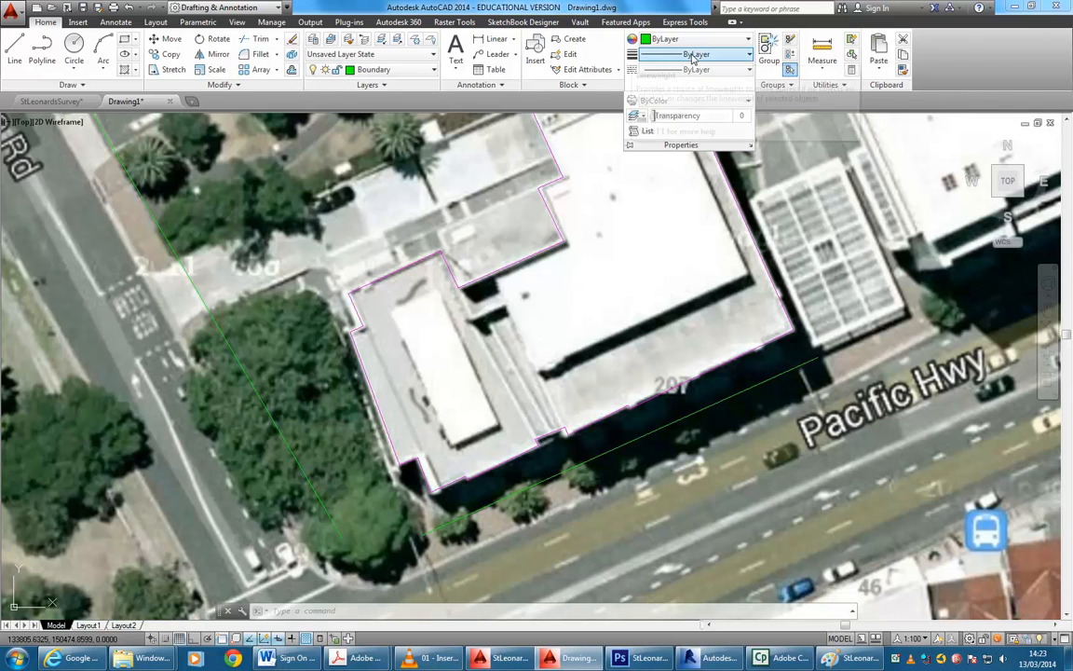
{"action": "left_click", "coordinate": [679, 71]}
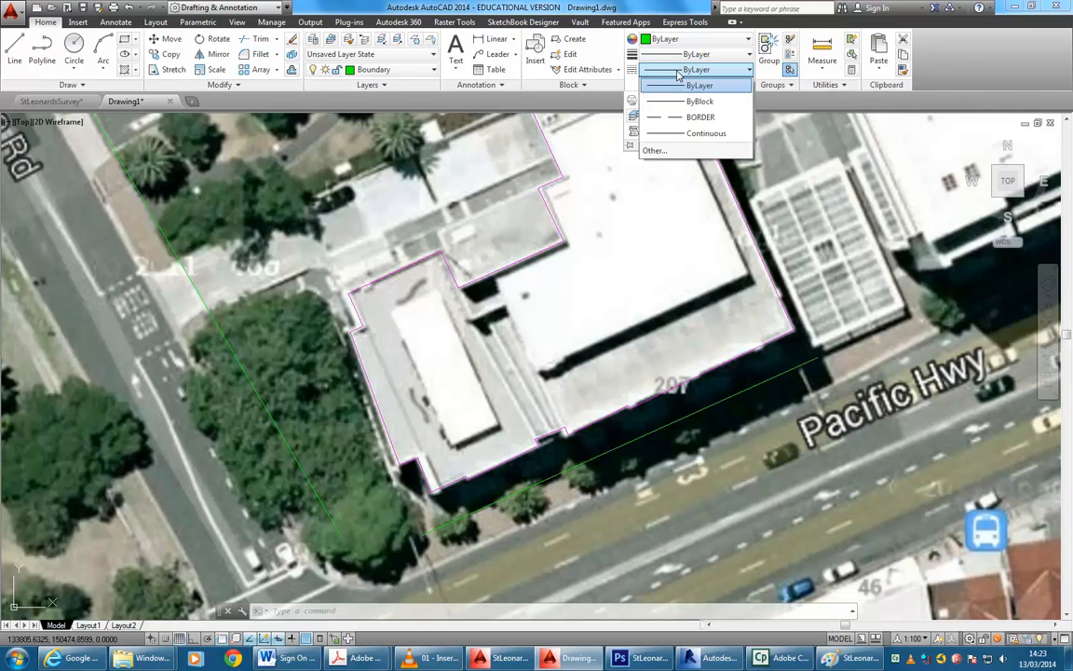
{"action": "left_click", "coordinate": [670, 151]}
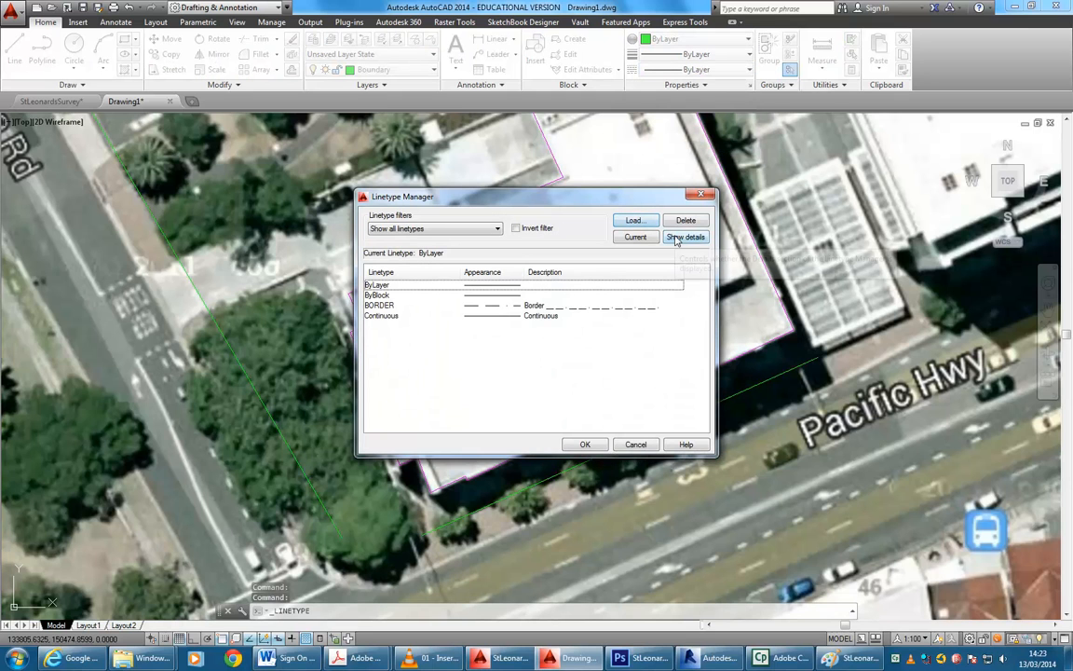
{"action": "left_click", "coordinate": [677, 239]}
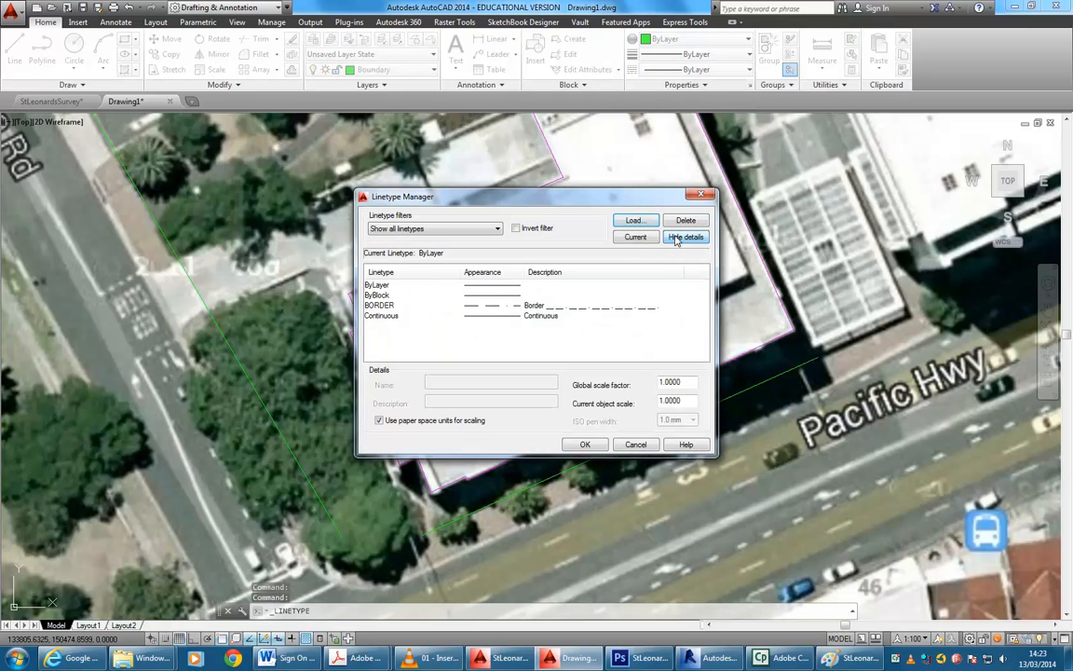
{"action": "left_click", "coordinate": [390, 424]}
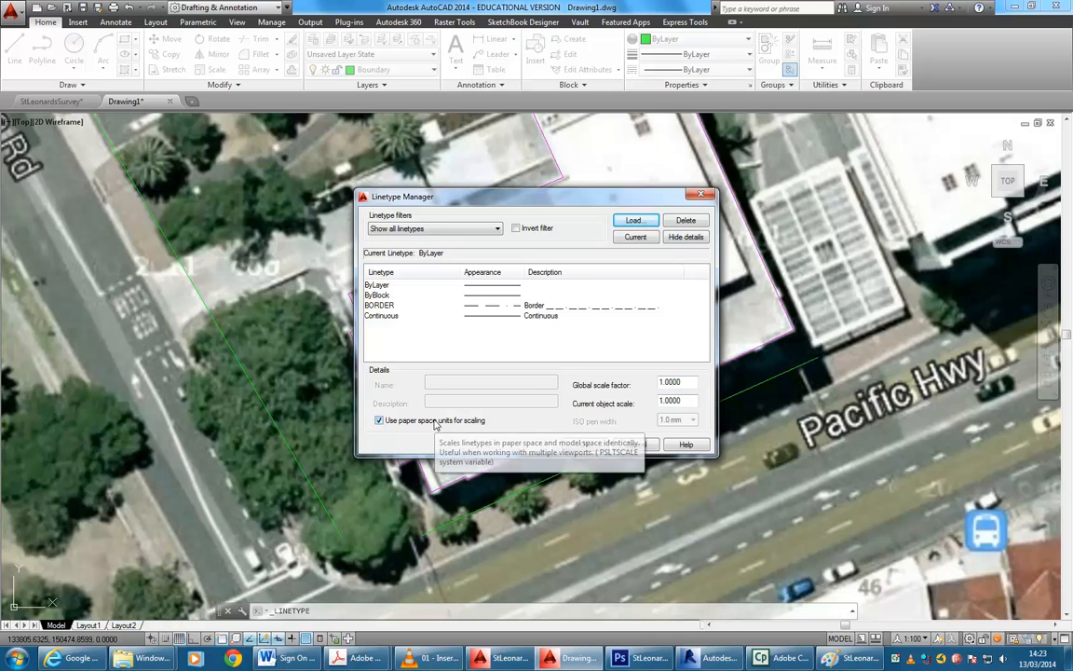
{"action": "double_click", "coordinate": [689, 381]}
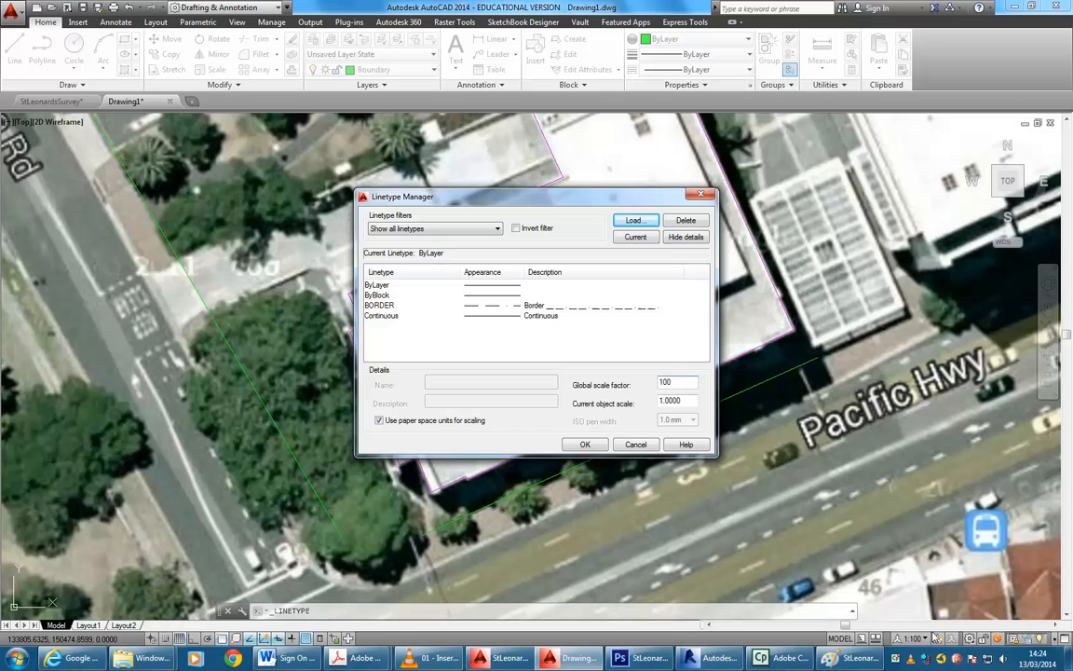
{"action": "left_click", "coordinate": [587, 444]}
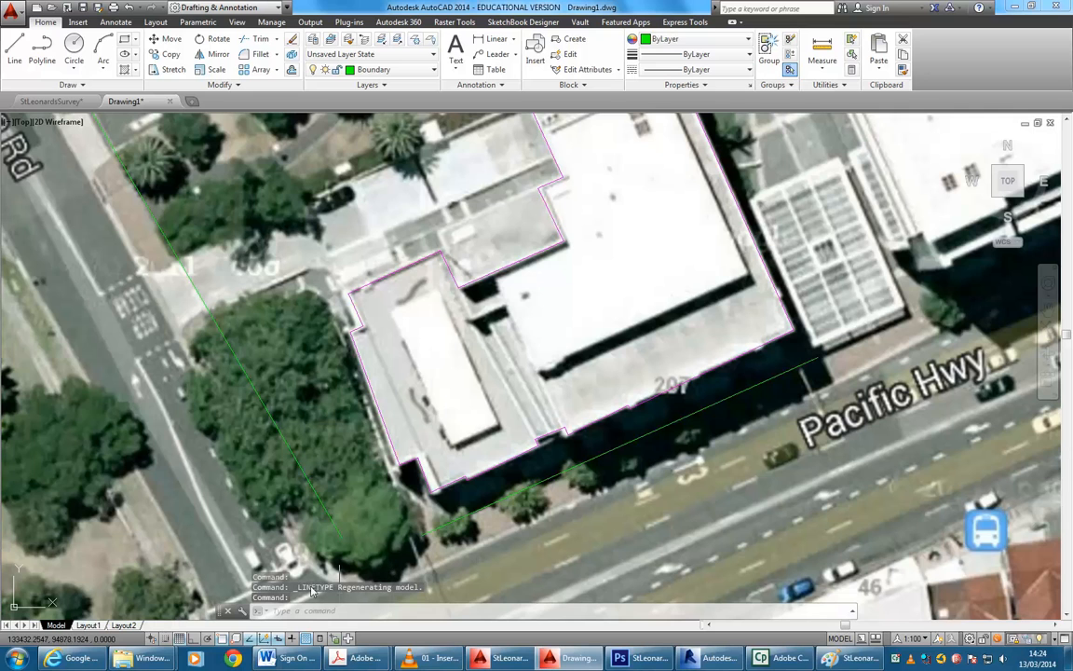
{"action": "type", "text": "re"}
{"action": "key", "text": "Return"}
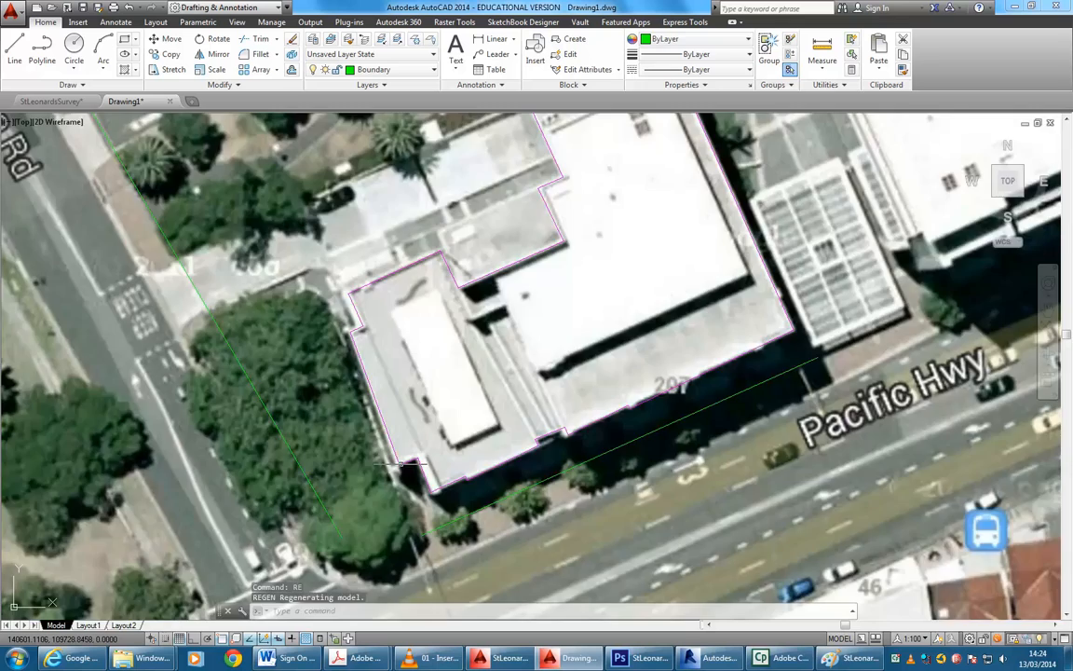
- Assign the BORDER linetype to the Boundary layer, close the layer manager and regenerate the drawing
{"action": "scroll", "coordinate": [476, 391], "scroll_direction": "up", "scroll_amount": 8}
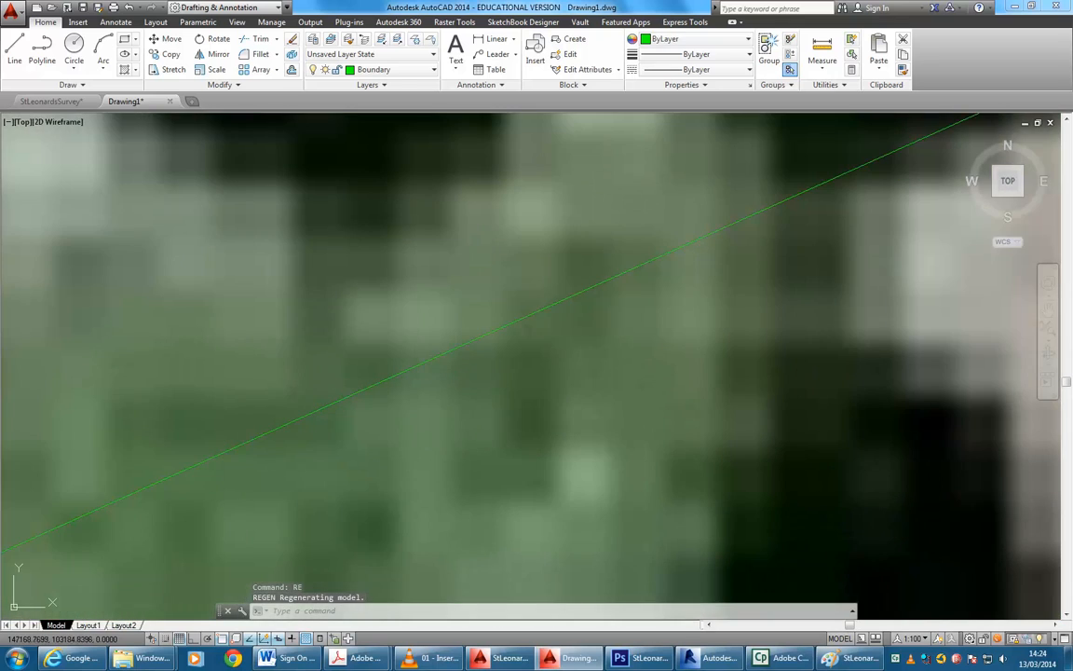
{"action": "scroll", "coordinate": [428, 331], "scroll_direction": "down", "scroll_amount": 7}
{"action": "middle_click_drag", "start_coordinate": [419, 319], "coordinate": [452, 400]}
{"action": "left_click", "coordinate": [313, 39]}
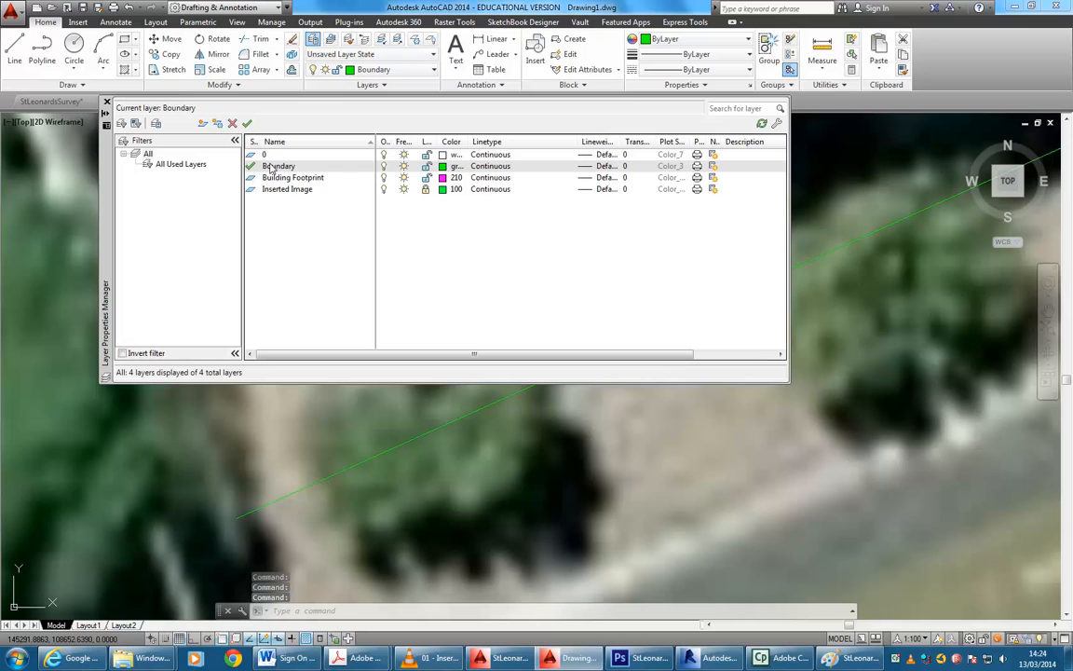
{"action": "left_click", "coordinate": [496, 167]}
{"action": "left_click", "coordinate": [422, 294]}
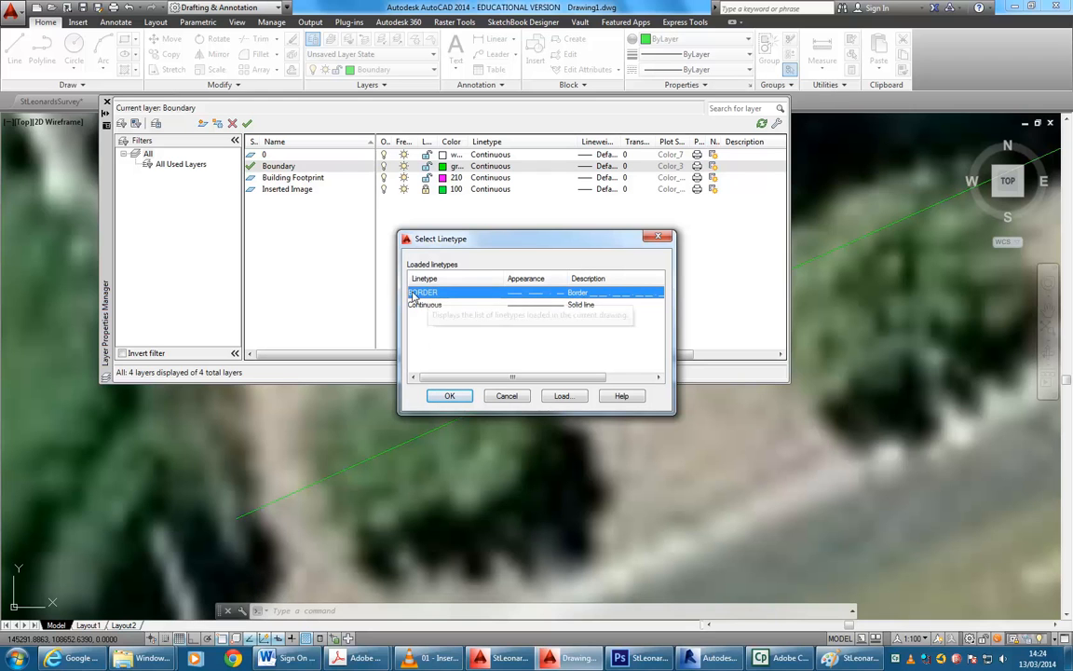
{"action": "left_click", "coordinate": [454, 399]}
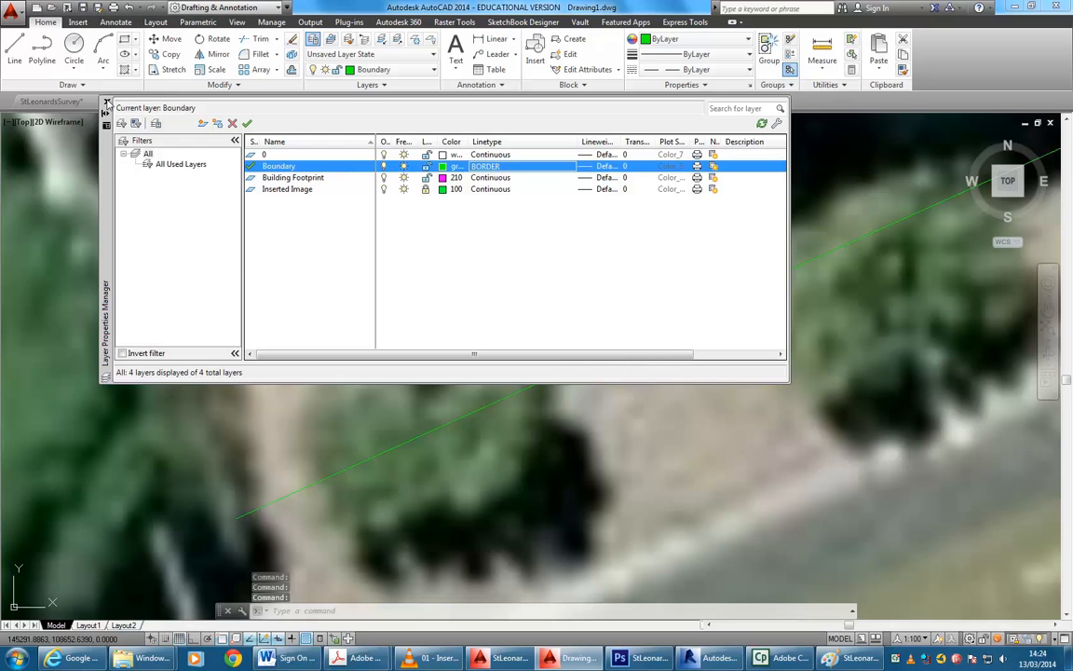
{"action": "left_click", "coordinate": [108, 104]}
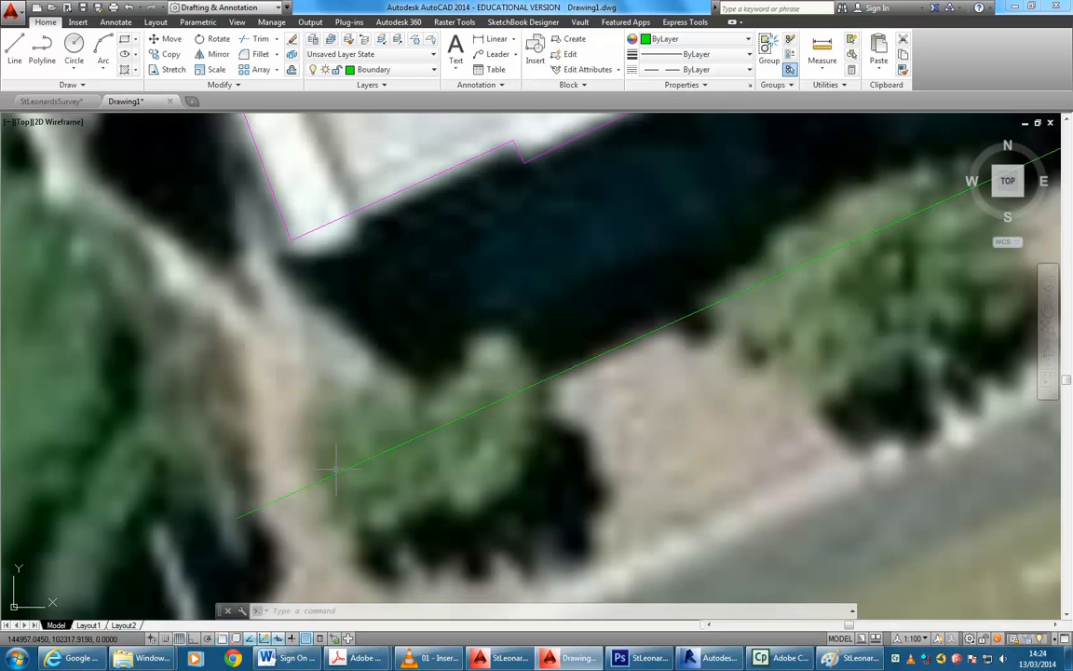
{"action": "type", "text": "re"}
{"action": "key", "text": "Return"}
- Draw a diagonal test line in the empty area beside and above the satellite image
{"action": "scroll", "coordinate": [337, 471], "scroll_direction": "down", "scroll_amount": 3}
{"action": "scroll", "coordinate": [407, 335], "scroll_direction": "up", "scroll_amount": 5}
{"action": "scroll", "coordinate": [407, 336], "scroll_direction": "down", "scroll_amount": 4}
{"action": "scroll", "coordinate": [404, 340], "scroll_direction": "down", "scroll_amount": 8}
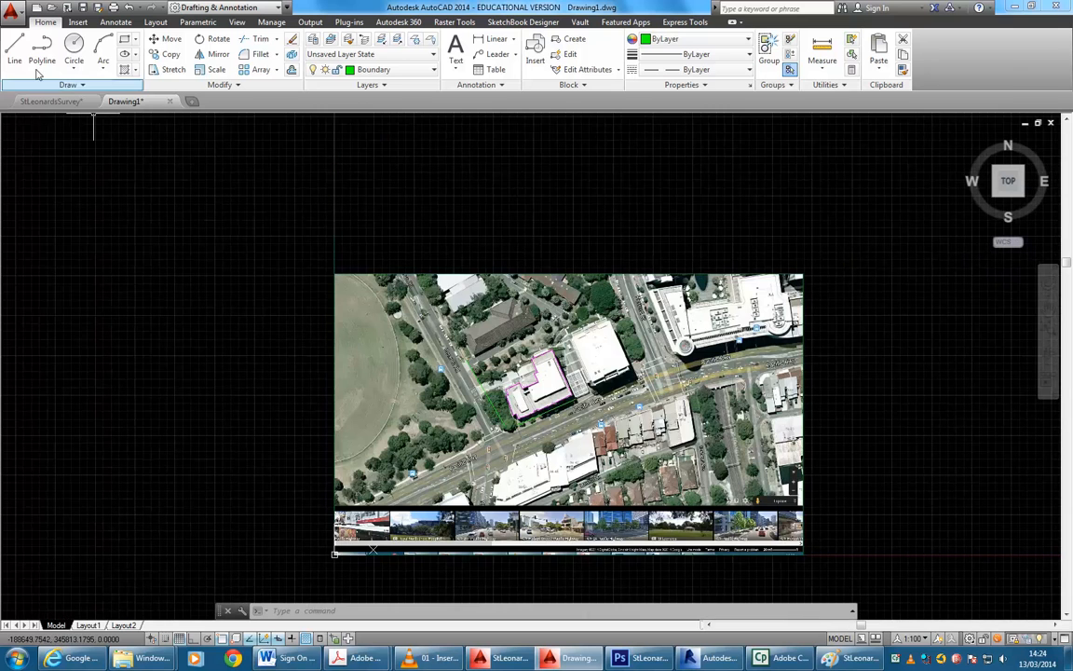
{"action": "left_click", "coordinate": [14, 48]}
{"action": "left_click", "coordinate": [146, 396]}
{"action": "left_click", "coordinate": [412, 175]}
{"action": "key", "text": "Escape"}
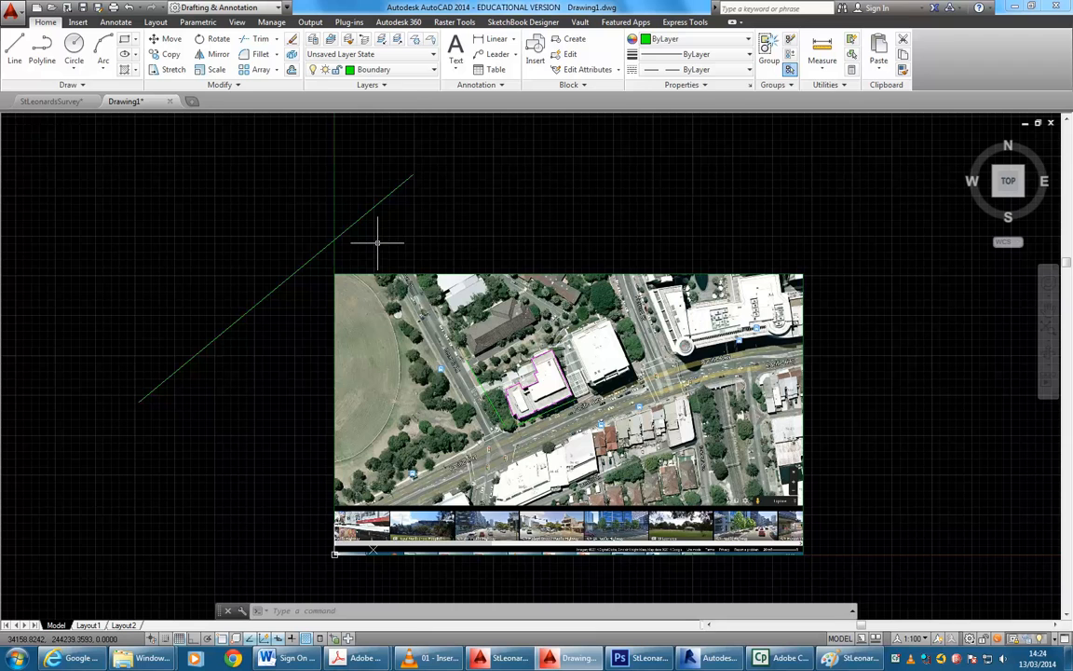
- Change the global linetype scale factor in the Linetype Manager and inspect the dash pattern on the diagonal test line
{"action": "left_click", "coordinate": [696, 70]}
{"action": "left_click", "coordinate": [655, 152]}
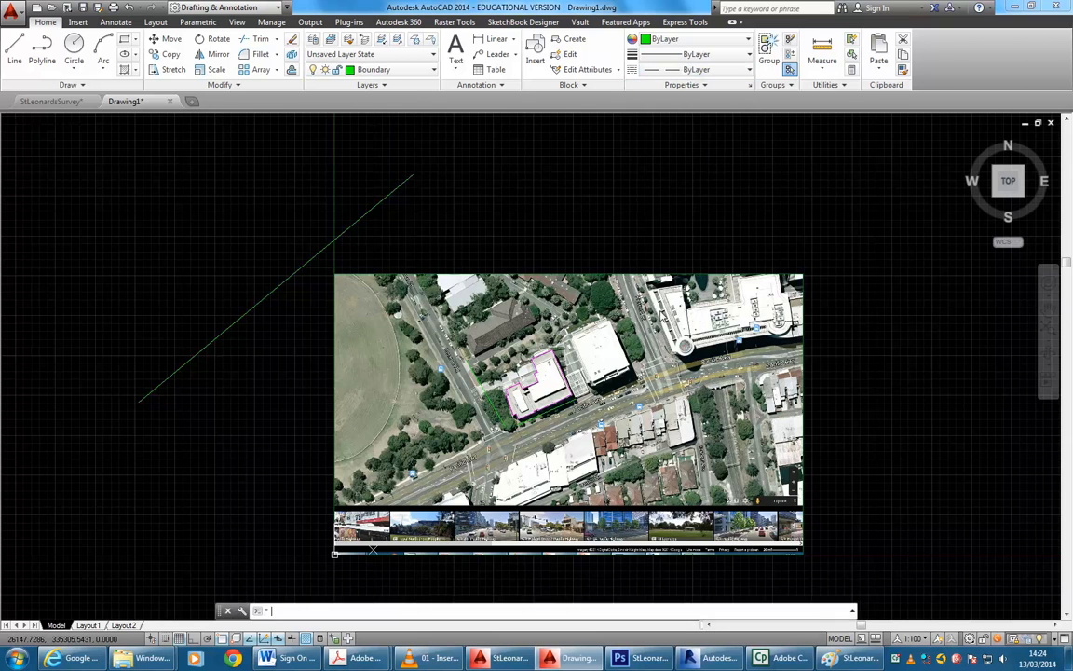
{"action": "double_click", "coordinate": [678, 383]}
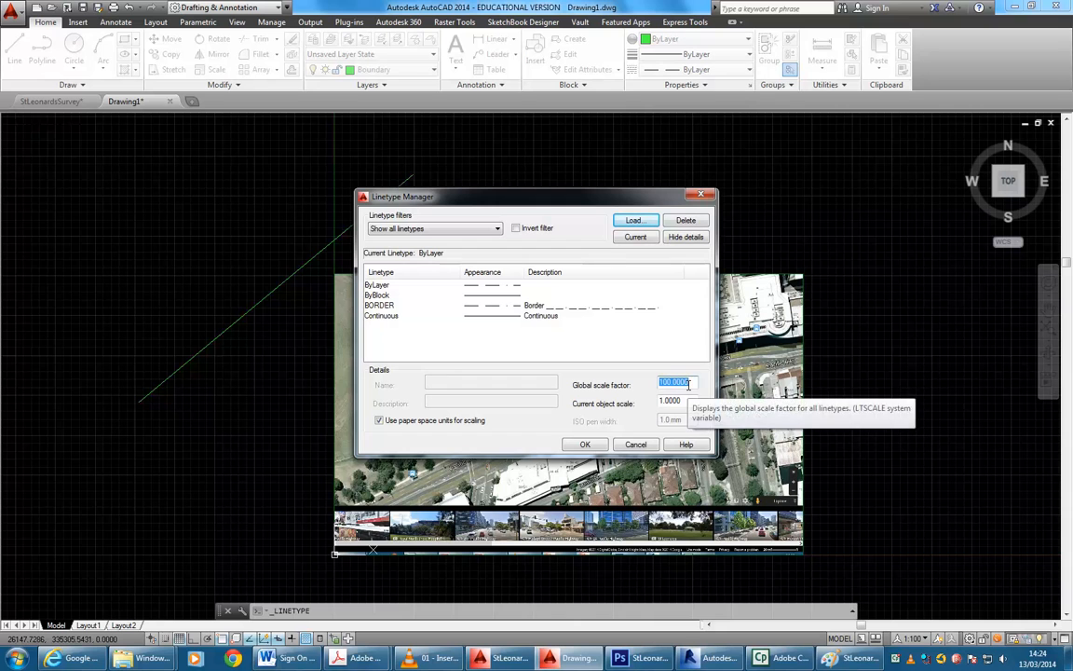
{"action": "left_click", "coordinate": [593, 447]}
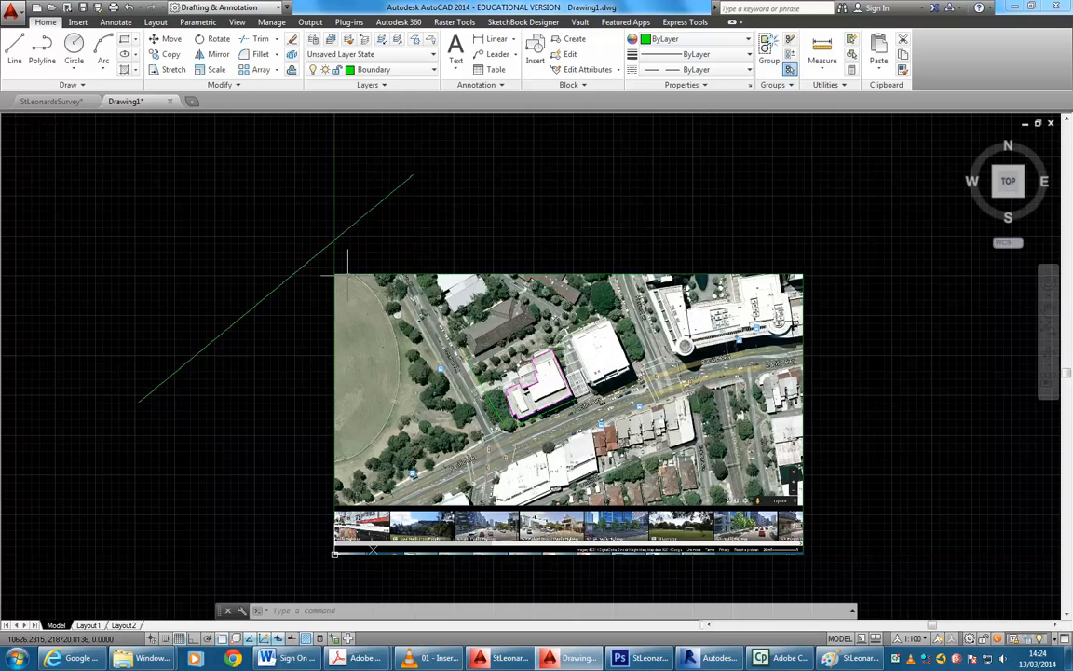
{"action": "scroll", "coordinate": [321, 221], "scroll_direction": "up", "scroll_amount": 10}
{"action": "scroll", "coordinate": [599, 294], "scroll_direction": "up", "scroll_amount": 2}
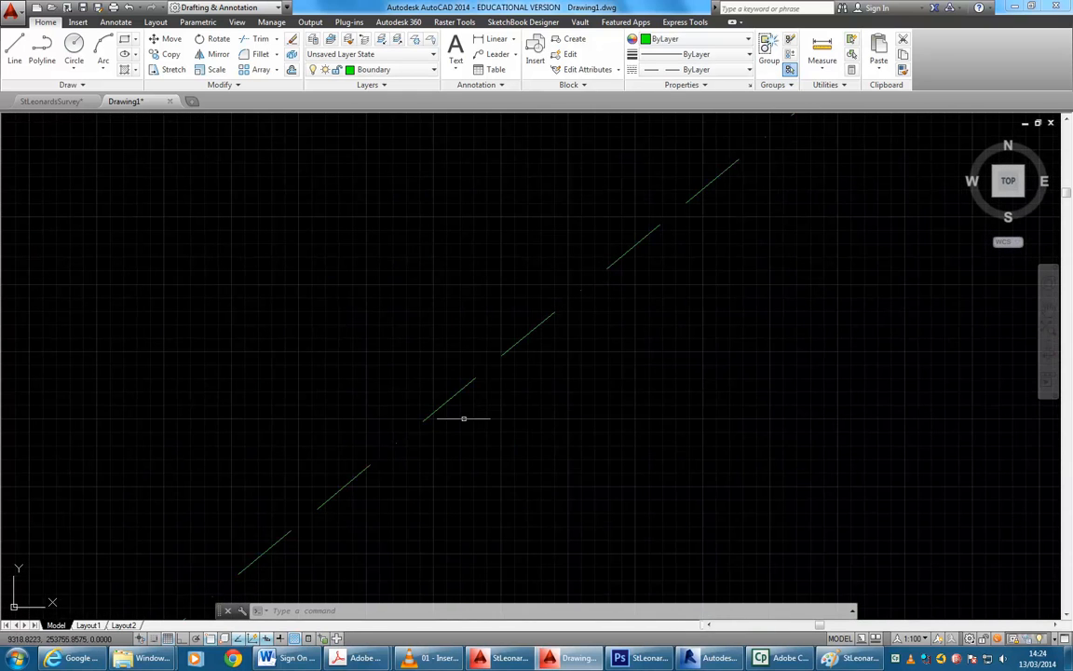
- Delete the diagonal test line outside the satellite image
{"action": "left_click", "coordinate": [467, 455]}
{"action": "left_click", "coordinate": [378, 362]}
{"action": "key", "text": "Delete"}
{"action": "mouse_move", "coordinate": [378, 359]}
{"action": "middle_mouse_down"}
{"action": "mouse_move", "coordinate": [446, 352]}
{"action": "mouse_move", "coordinate": [348, 254]}
{"action": "middle_mouse_up"}
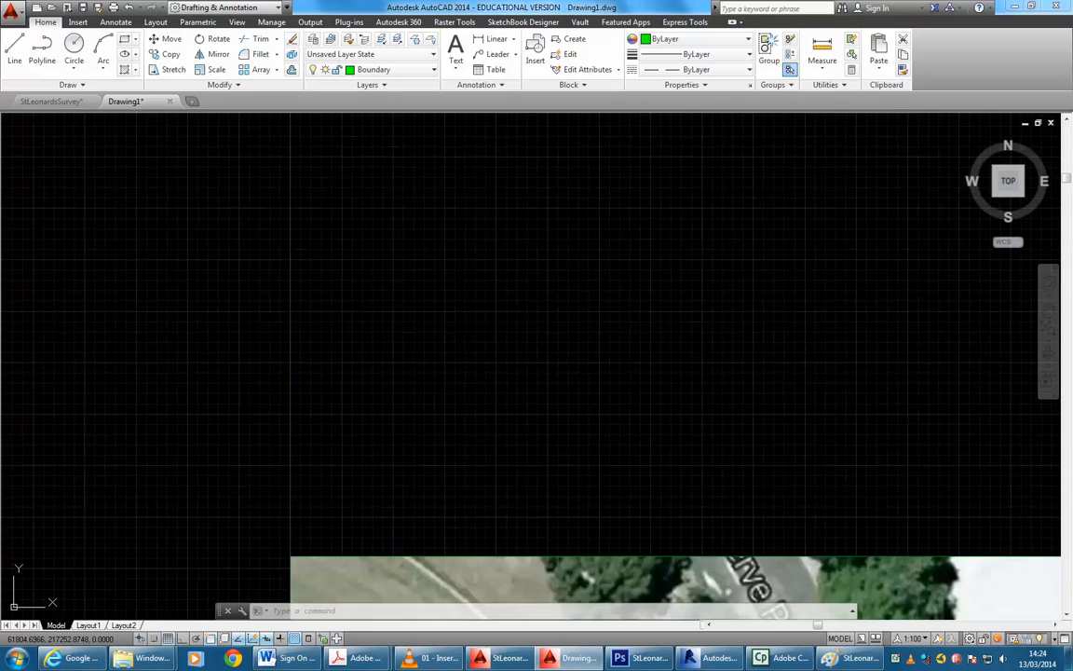
- Review the available annotation scales for the drawing, keeping 1:100 selected
{"action": "left_click", "coordinate": [912, 638]}
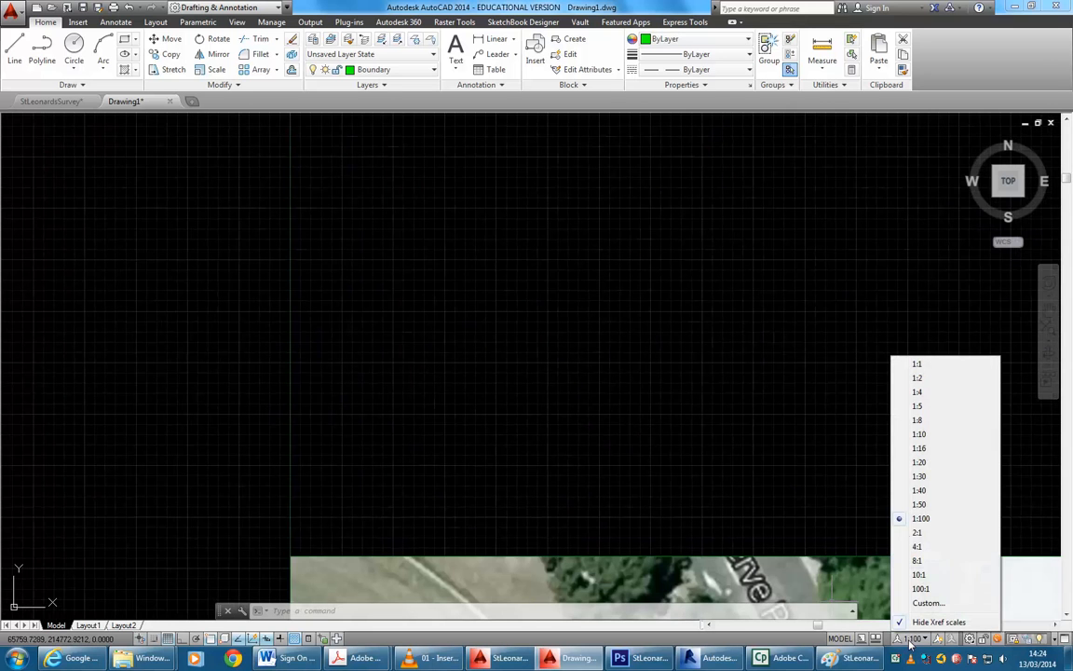
{"action": "left_click", "coordinate": [628, 412]}
{"action": "left_click", "coordinate": [700, 462]}
- Review the global scale factor, current object scale and paper space units option in the Linetype Manager
{"action": "scroll", "coordinate": [701, 458], "scroll_direction": "down", "scroll_amount": 5}
{"action": "middle_click_drag", "start_coordinate": [696, 453], "coordinate": [296, 148]}
{"action": "scroll", "coordinate": [476, 322], "scroll_direction": "up", "scroll_amount": 2}
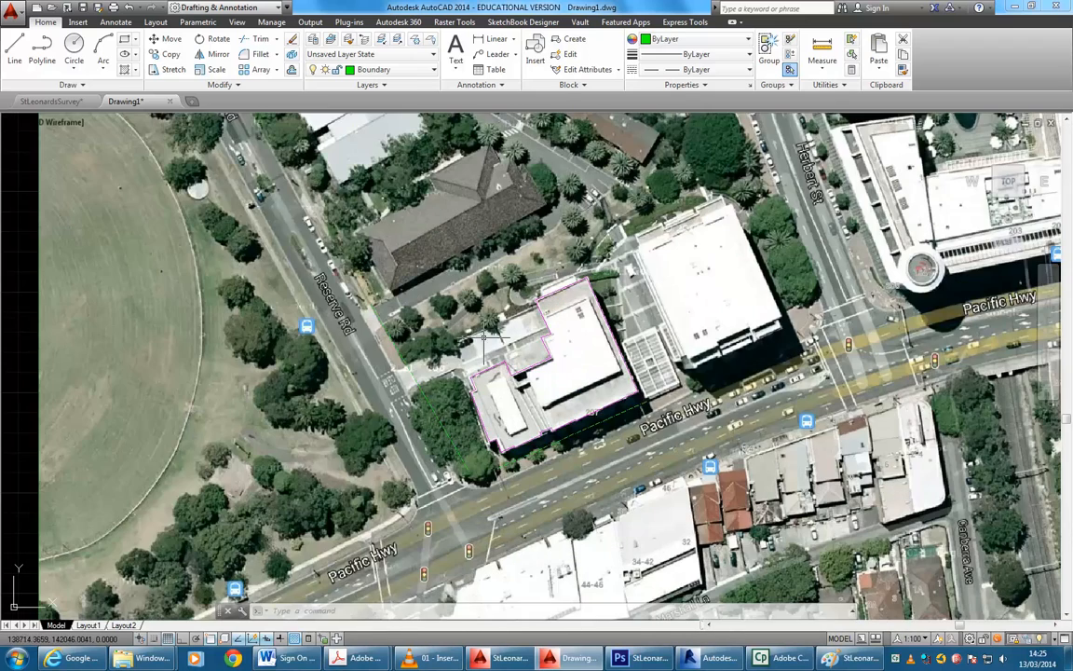
{"action": "left_click", "coordinate": [701, 71]}
{"action": "left_click", "coordinate": [676, 143]}
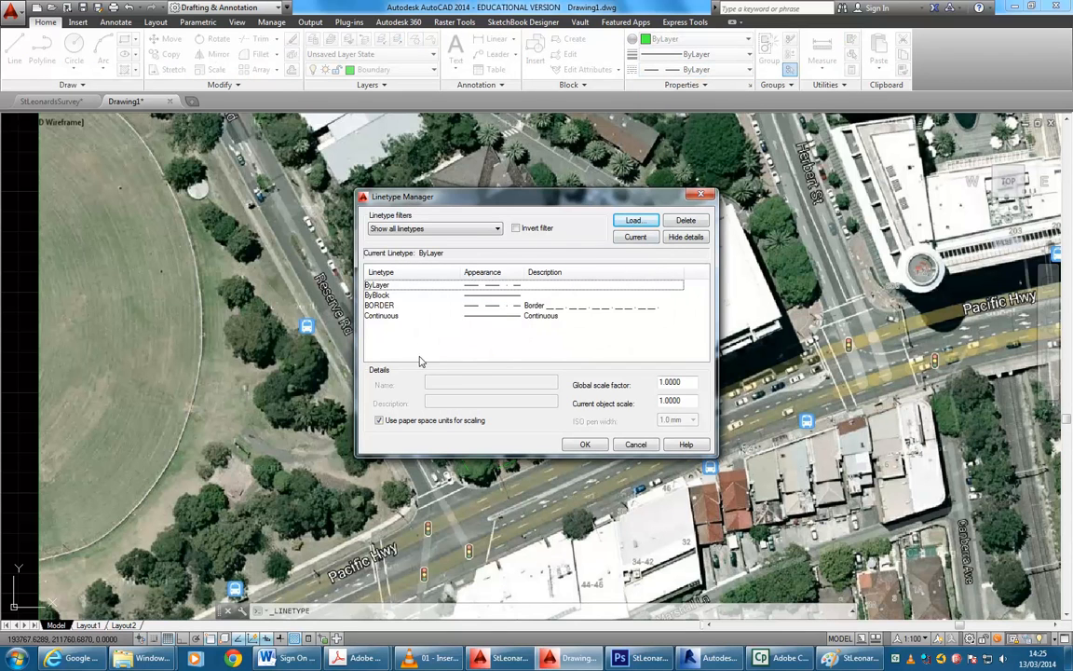
{"action": "left_click", "coordinate": [687, 384]}
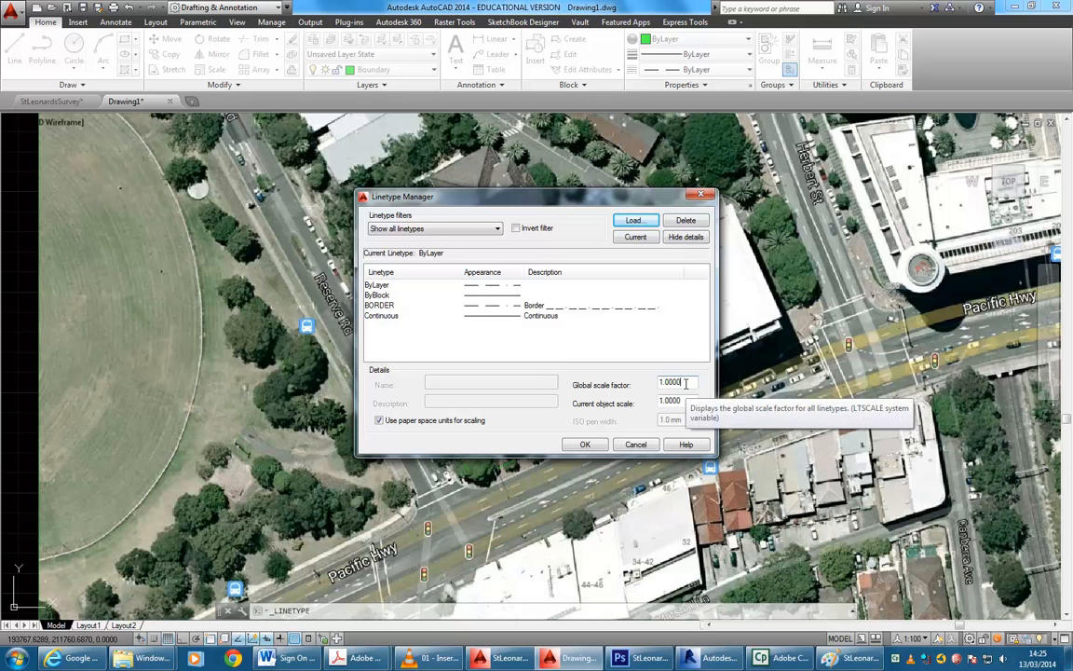
{"action": "left_click", "coordinate": [689, 403]}
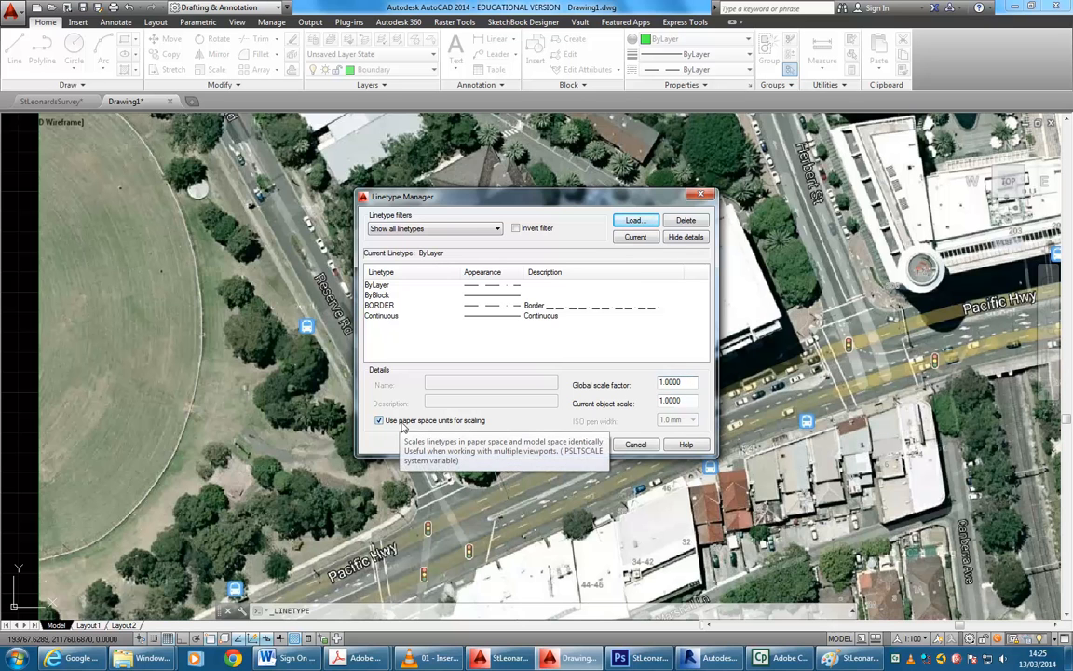
{"action": "left_click", "coordinate": [582, 444]}
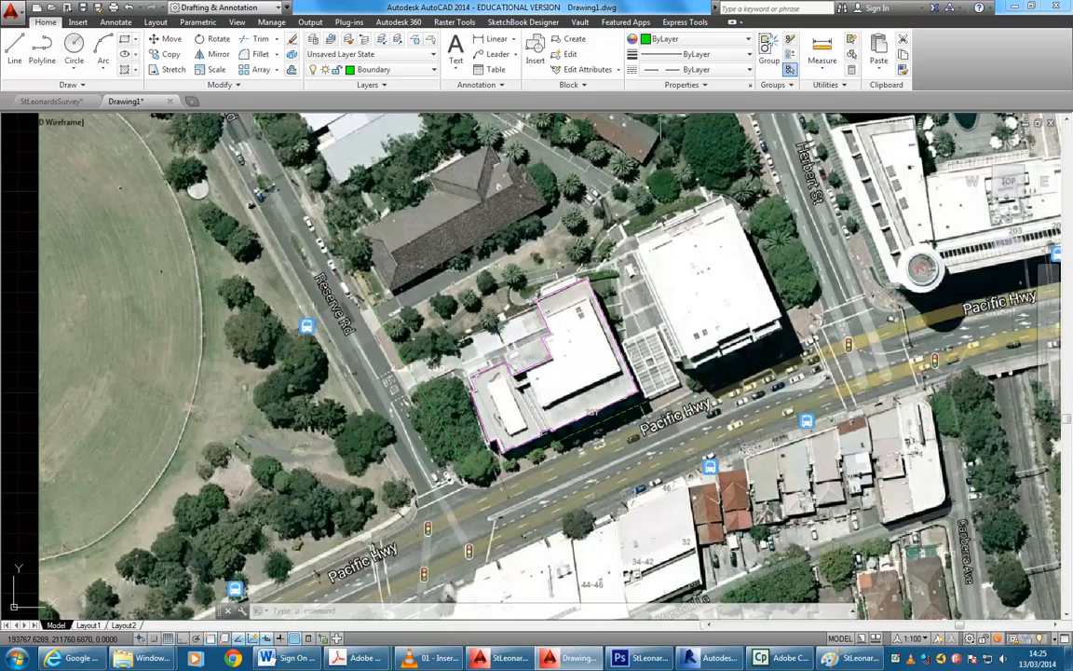
- Draw connected boundary lines from the Reserve Rd corner along the site's northern edge, around the northeast bend and down beside the canopy to Pacific Hwy
{"action": "scroll", "coordinate": [503, 317], "scroll_direction": "up", "scroll_amount": 3}
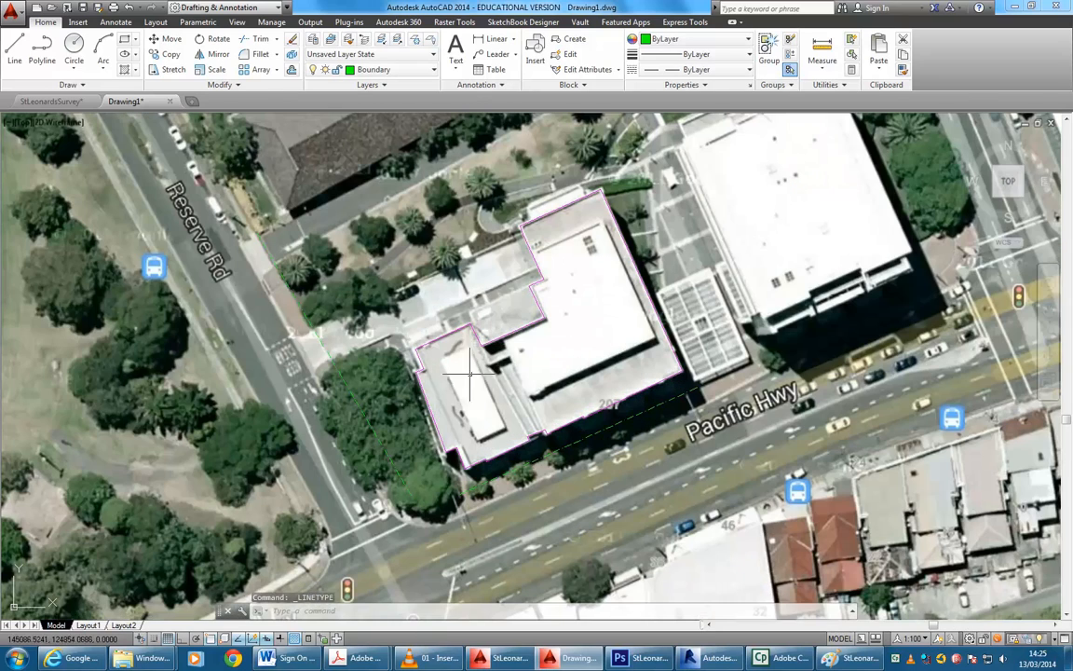
{"action": "left_click", "coordinate": [15, 49]}
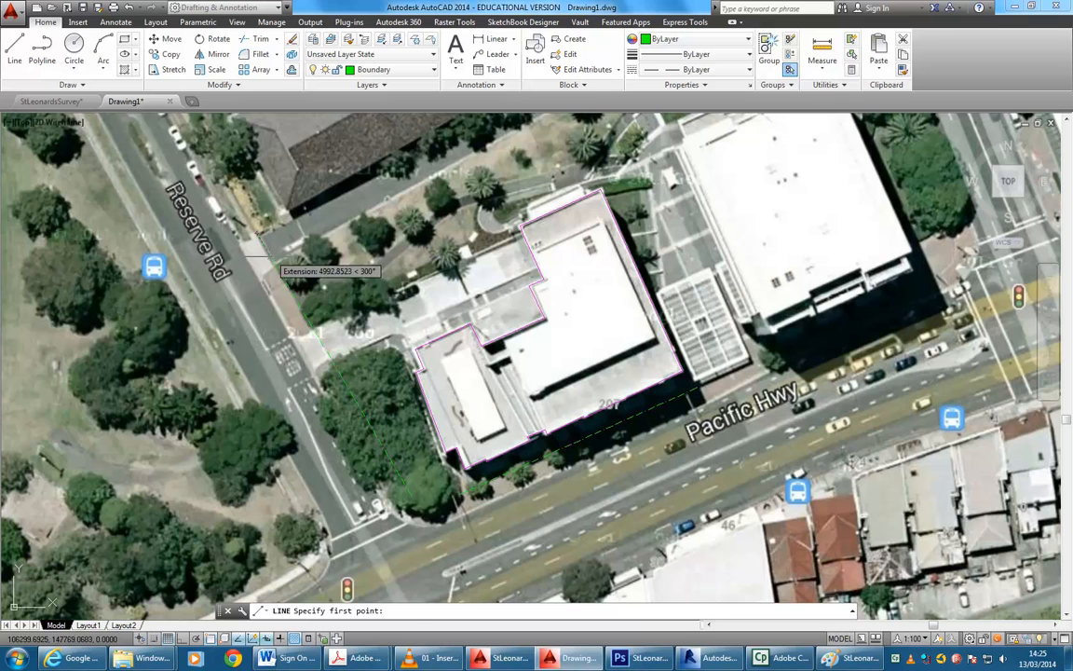
{"action": "left_click", "coordinate": [275, 264]}
{"action": "middle_click_drag", "start_coordinate": [467, 143], "coordinate": [383, 218]}
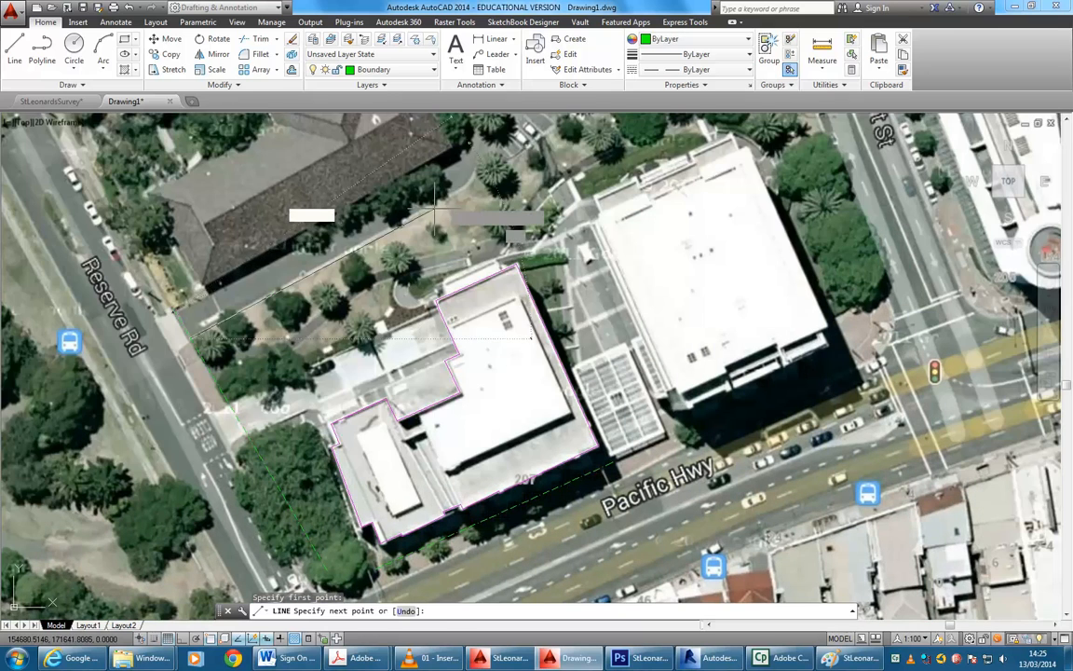
{"action": "left_click", "coordinate": [476, 179]}
{"action": "left_click", "coordinate": [495, 163]}
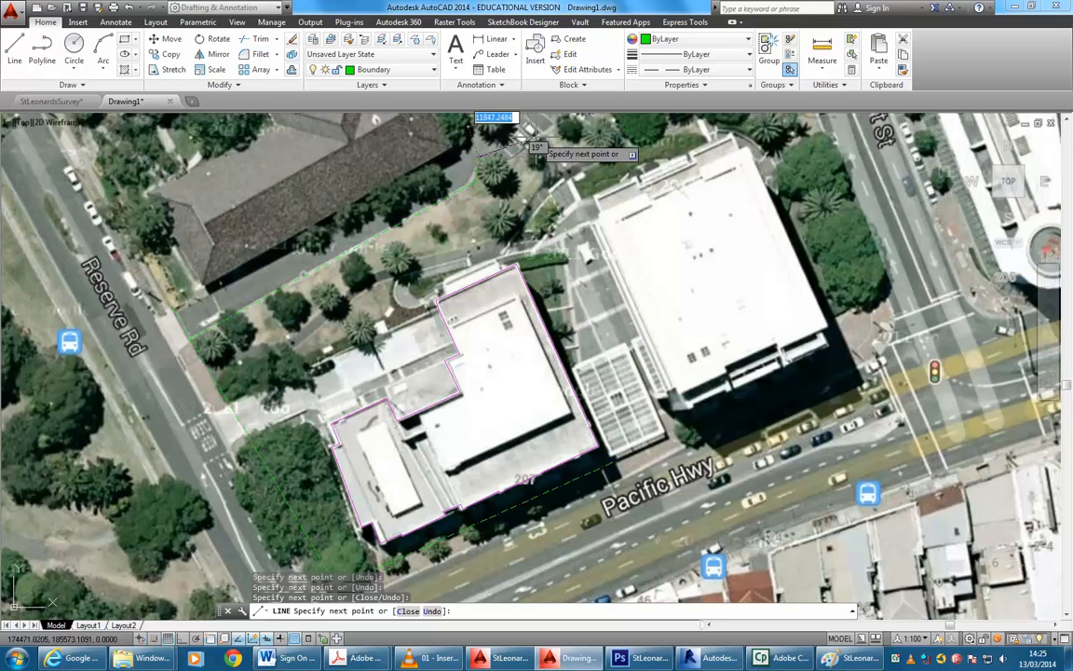
{"action": "left_click", "coordinate": [526, 141]}
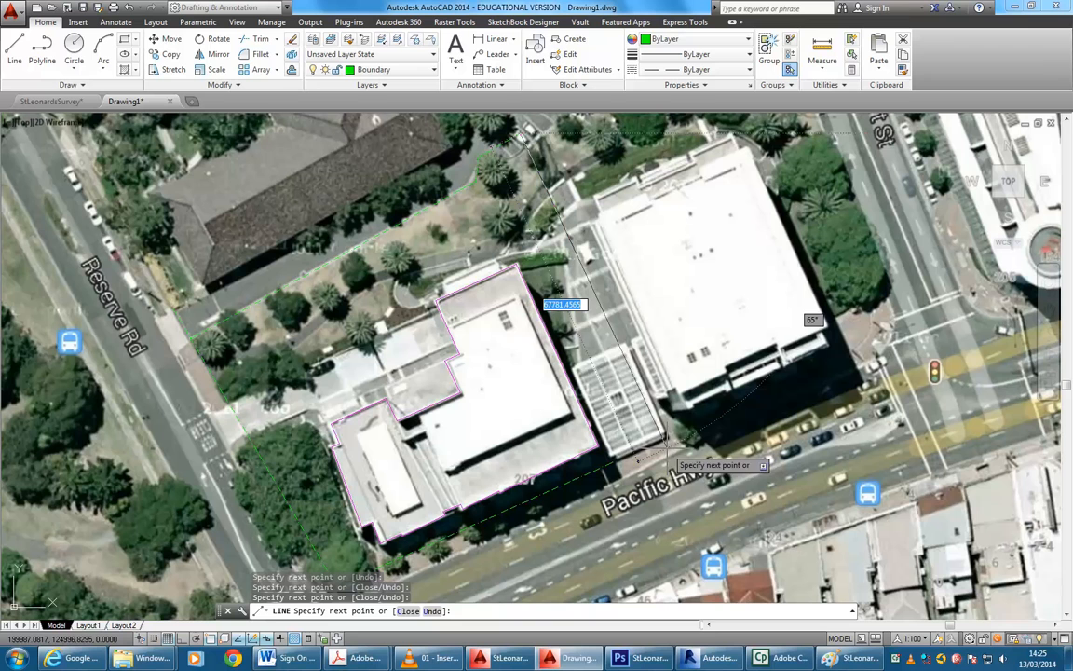
{"action": "key", "text": "Escape"}
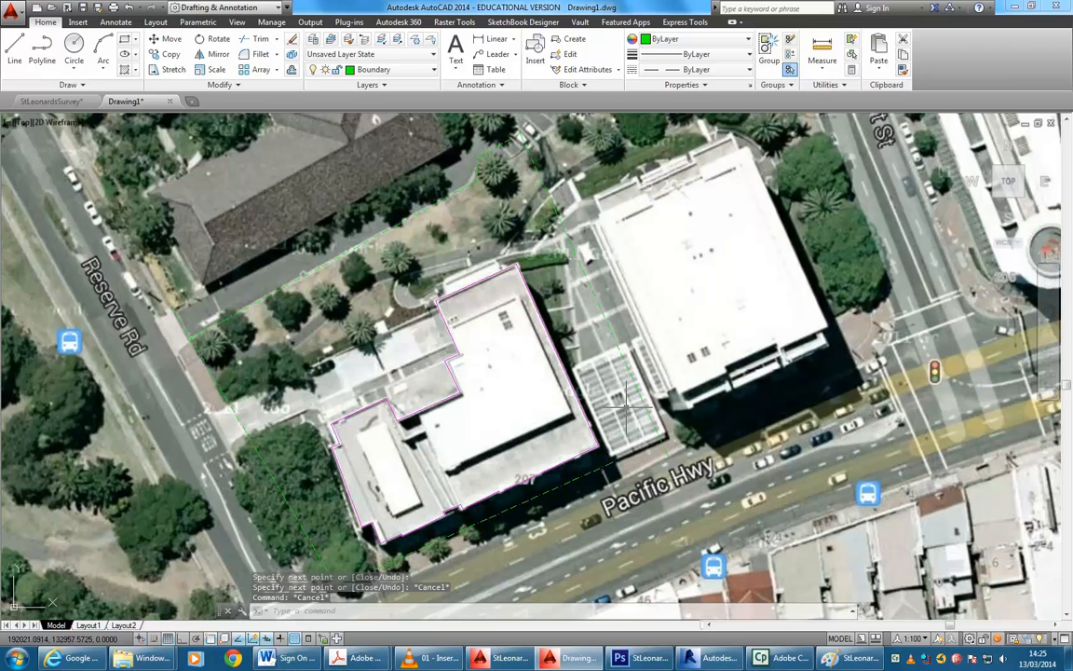
- Fillet the site boundary lines into closed corners, including where the eastern line meets the Pacific Hwy edge
{"action": "type", "text": "f"}
{"action": "key", "text": "Return"}
{"action": "left_click", "coordinate": [566, 373]}
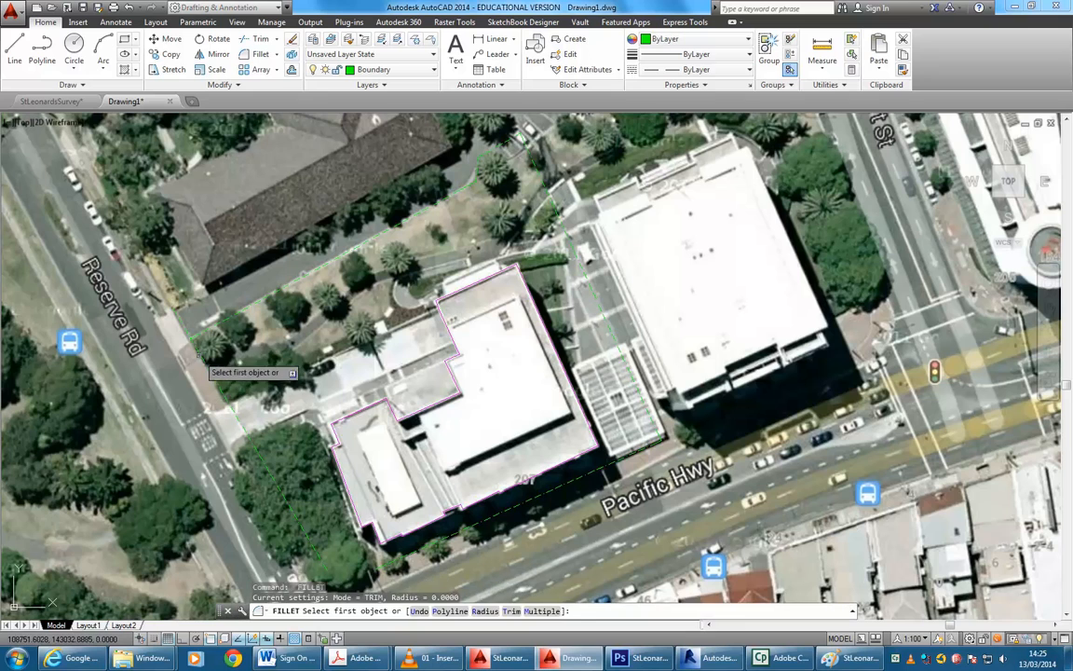
{"action": "mouse_move", "coordinate": [292, 451]}
{"action": "middle_mouse_down"}
{"action": "mouse_move", "coordinate": [302, 420]}
{"action": "mouse_move", "coordinate": [277, 449]}
{"action": "middle_mouse_up"}
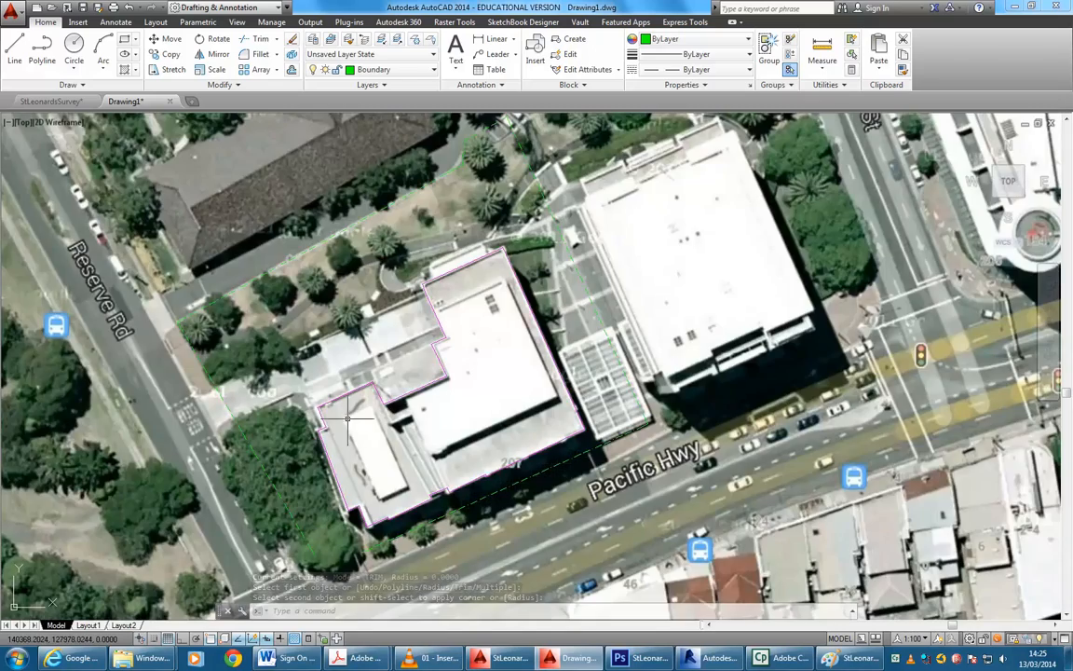
{"action": "scroll", "coordinate": [277, 448], "scroll_direction": "down", "scroll_amount": 2}
{"action": "scroll", "coordinate": [305, 445], "scroll_direction": "up", "scroll_amount": 4}
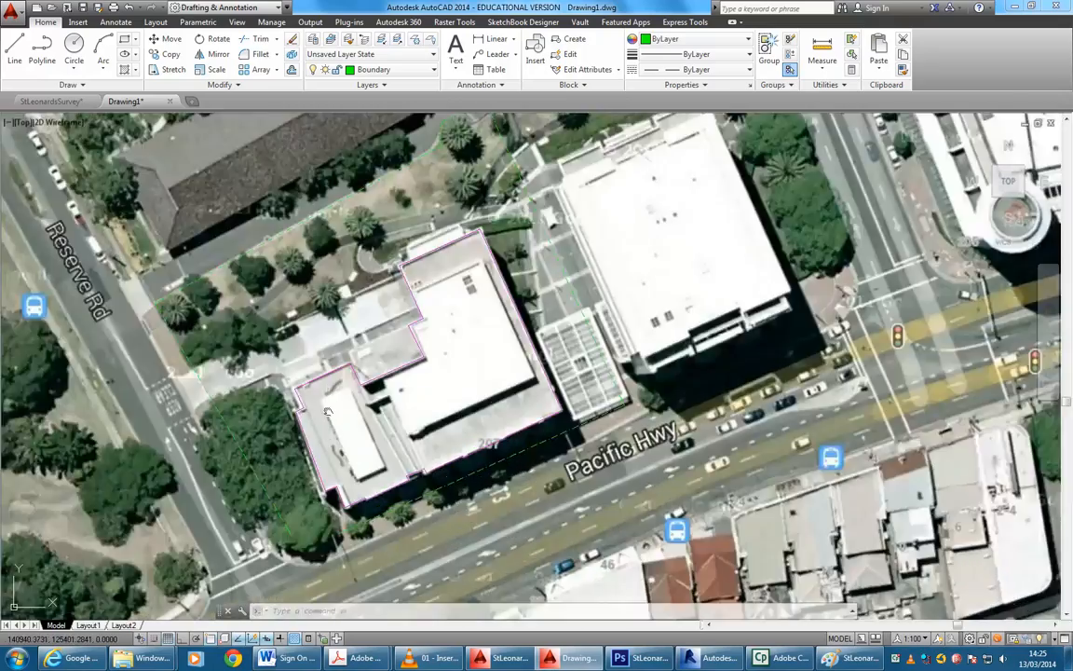
{"action": "middle_click_drag", "start_coordinate": [328, 412], "coordinate": [321, 421]}
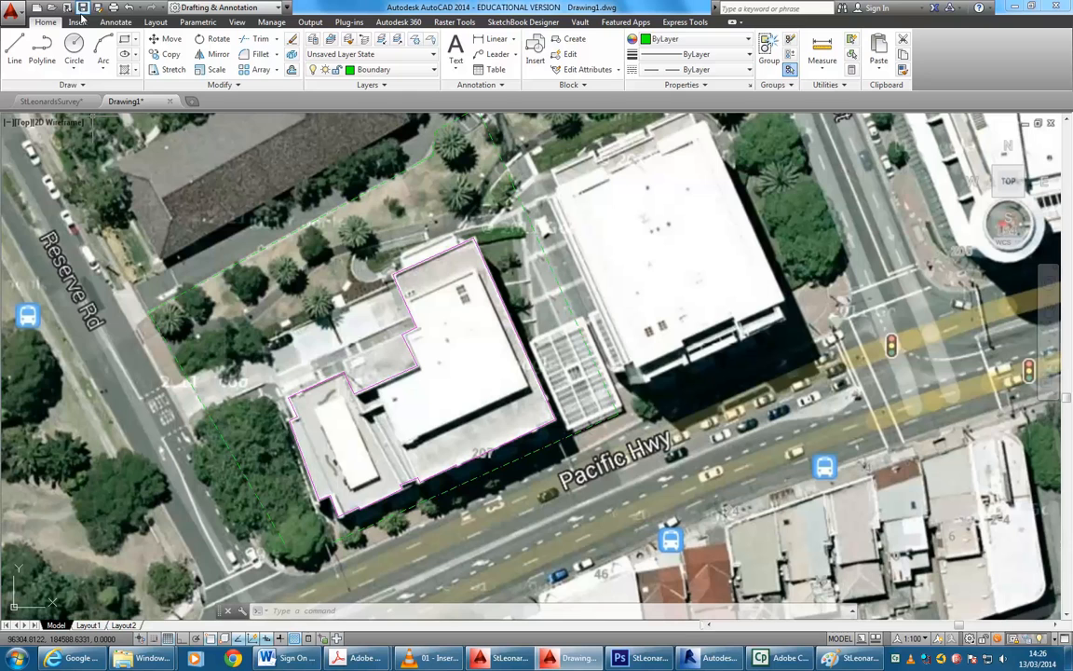
- Save the drawing as StLeonards-Sketch in the 2014 folder, using the AutoCAD 2013 Drawing format
{"action": "left_click", "coordinate": [82, 8]}
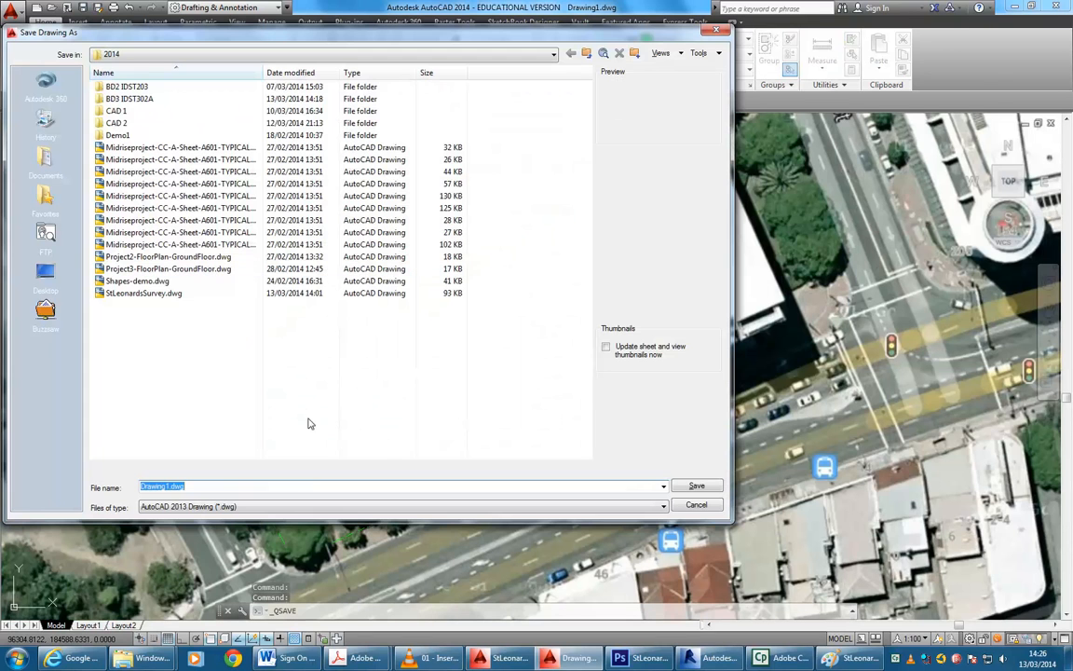
{"action": "type", "text": "SteLeonards-Sketch"}
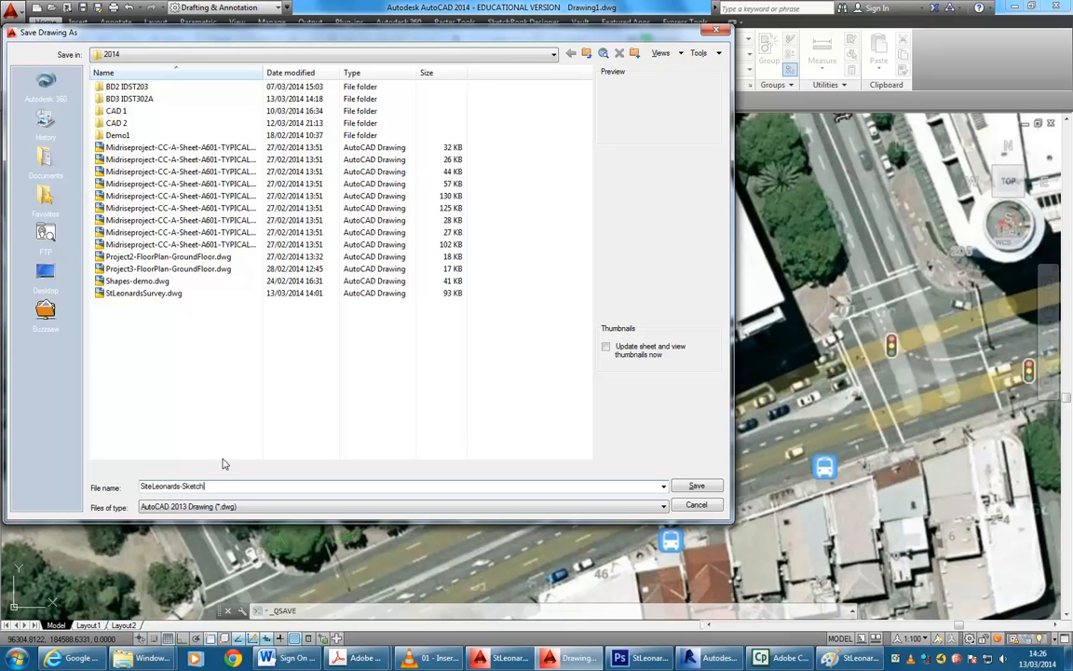
{"action": "key", "text": "BackSpace"}
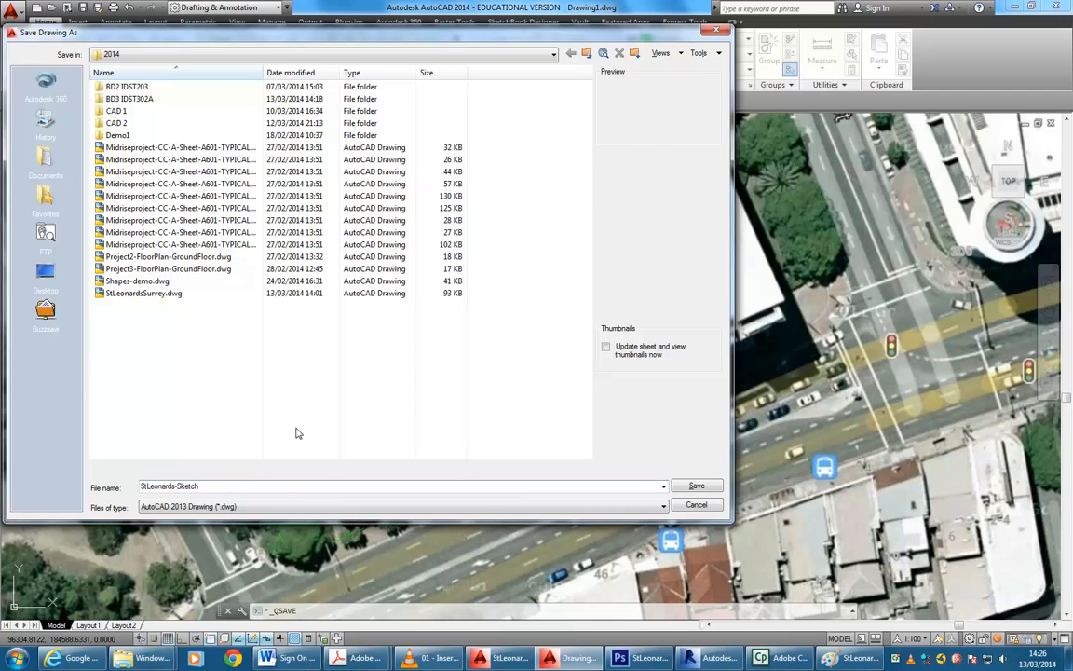
{"action": "left_click", "coordinate": [697, 487]}
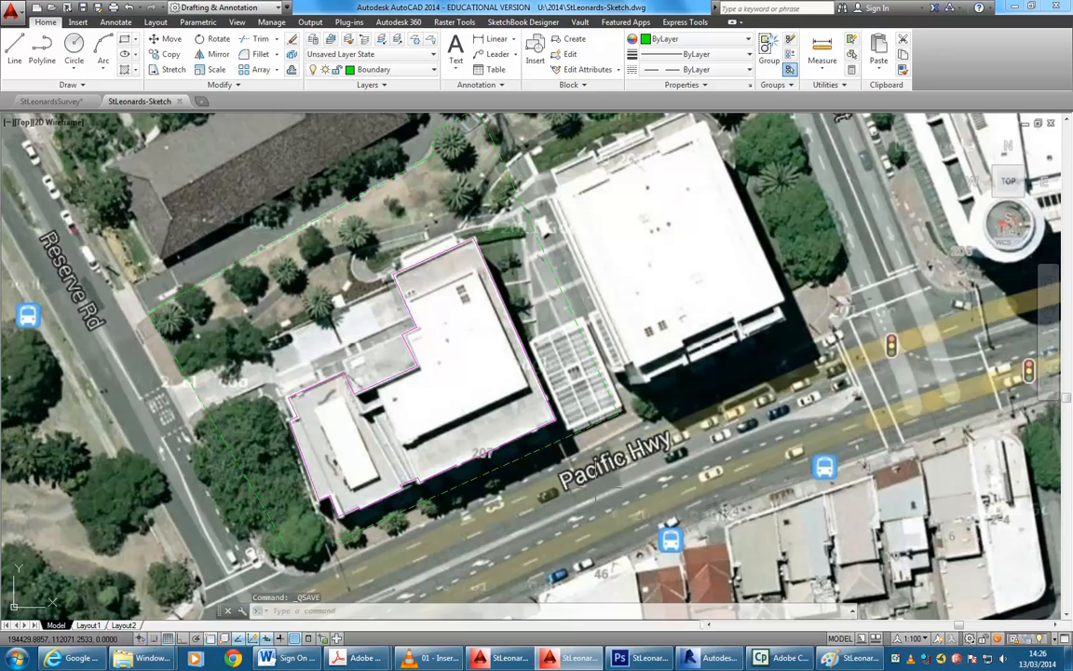